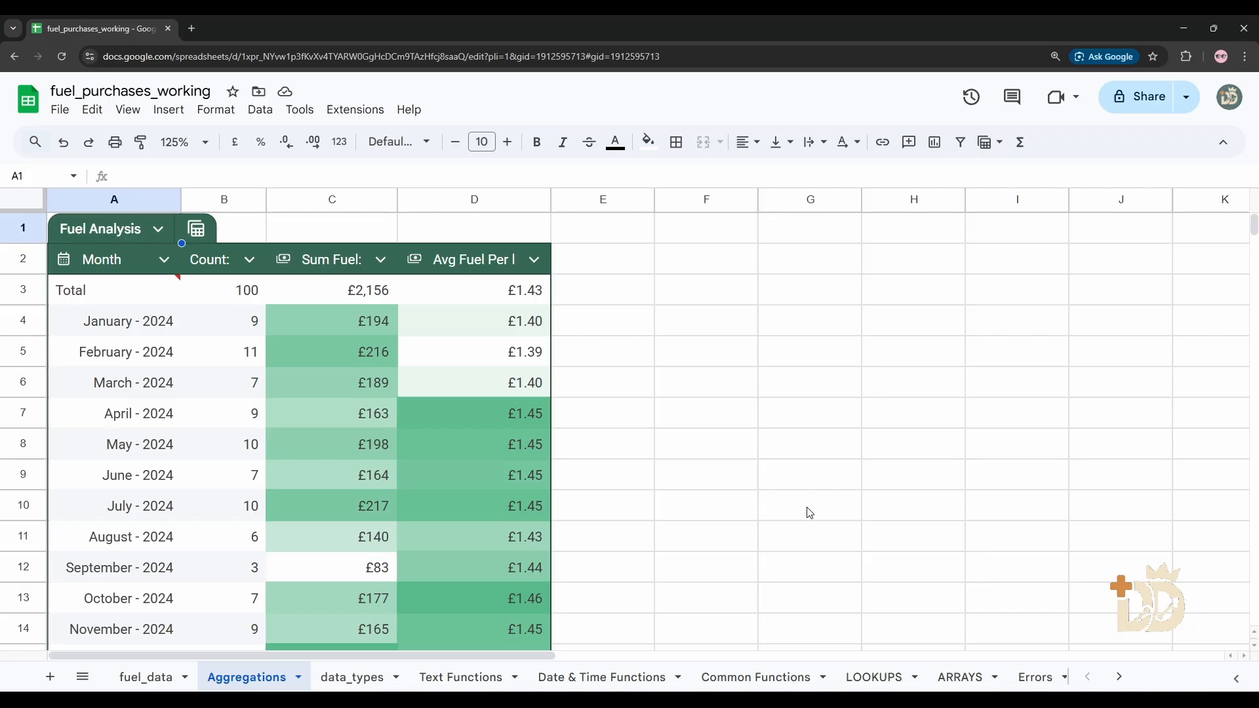
# - Review the monthly Fuel Analysis table and the average fuel cost chart on the Aggregations sheet
pyautogui.scroll(-5, 430, 338)
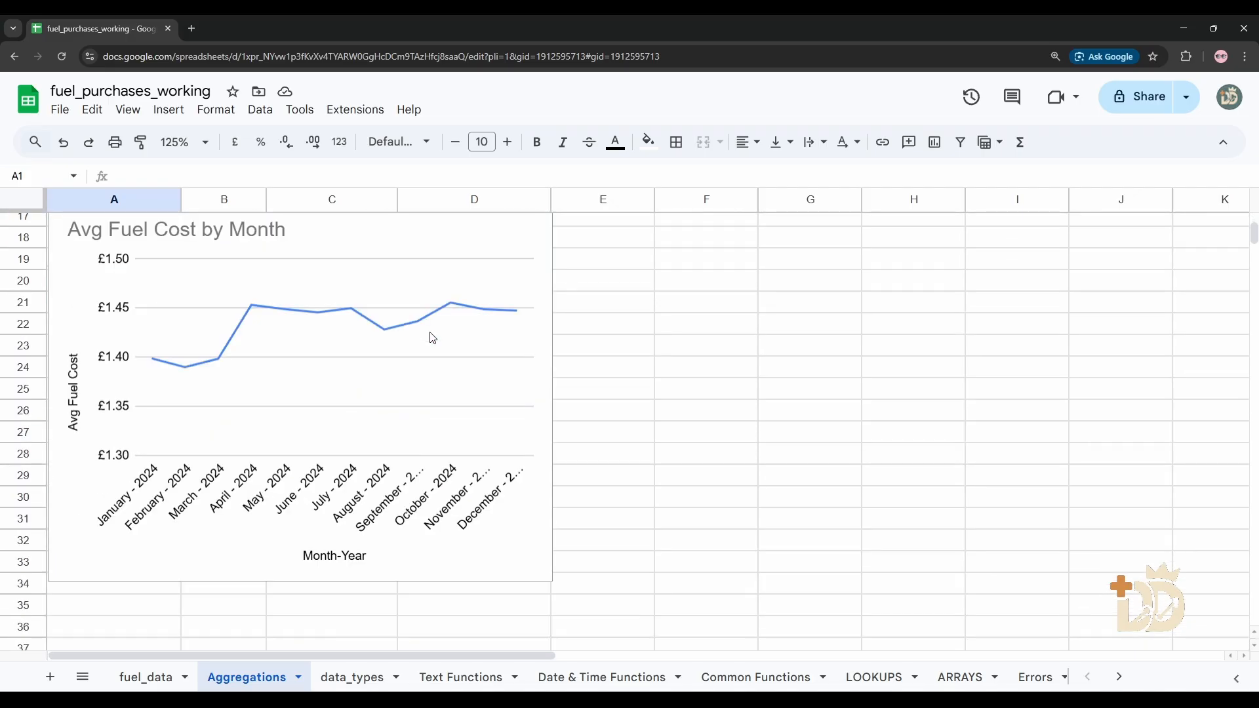
pyautogui.scroll(5, 434, 338)
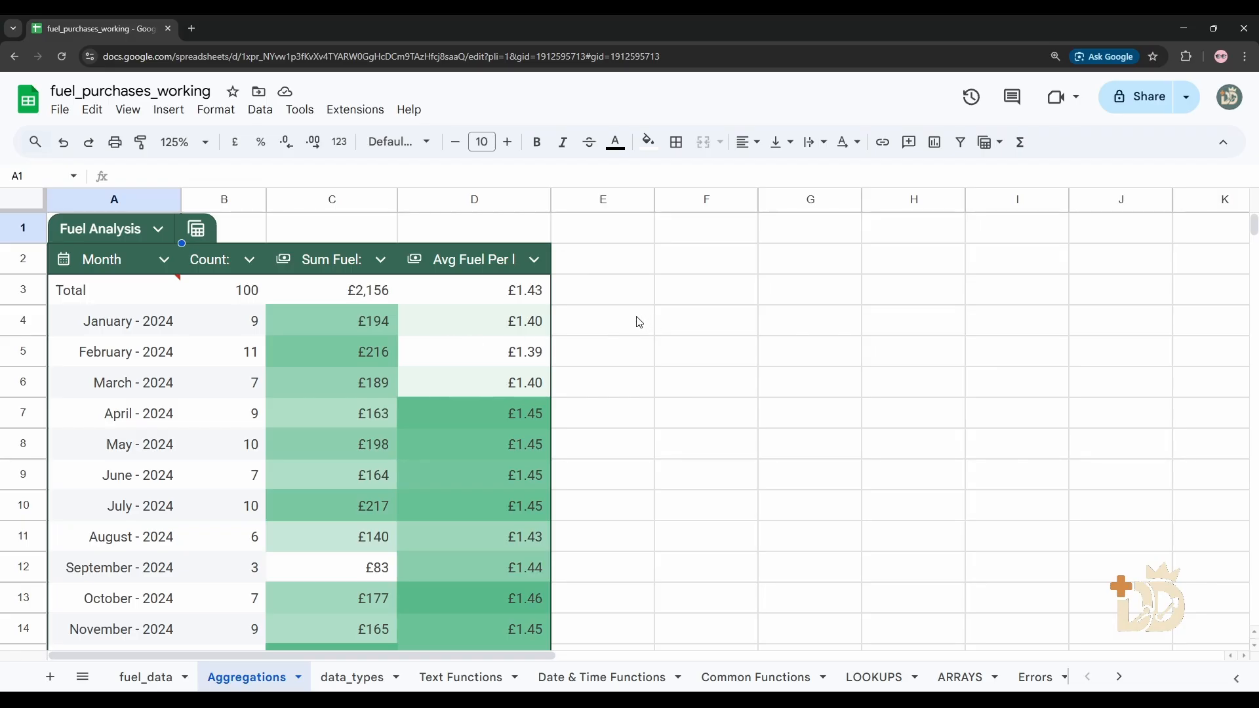
pyautogui.scroll(-5, 592, 343)
pyautogui.scroll(5, 593, 343)
pyautogui.scroll(-6, 596, 363)
pyautogui.scroll(1, 594, 363)
pyautogui.scroll(5, 614, 354)
pyautogui.scroll(-5, 615, 354)
pyautogui.scroll(5, 615, 348)
# - Look through the number, text, date and Pi rounding examples on the data_types sheet
pyautogui.click(360, 681)
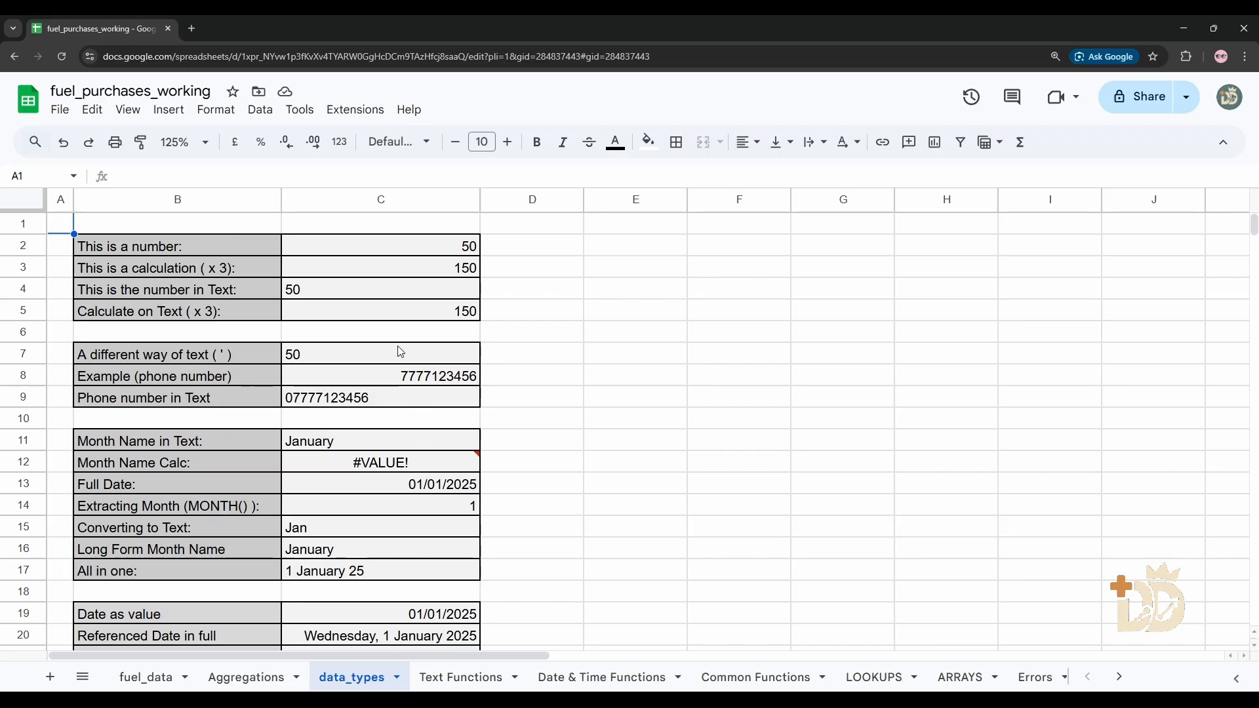
pyautogui.scroll(-8, 386, 472)
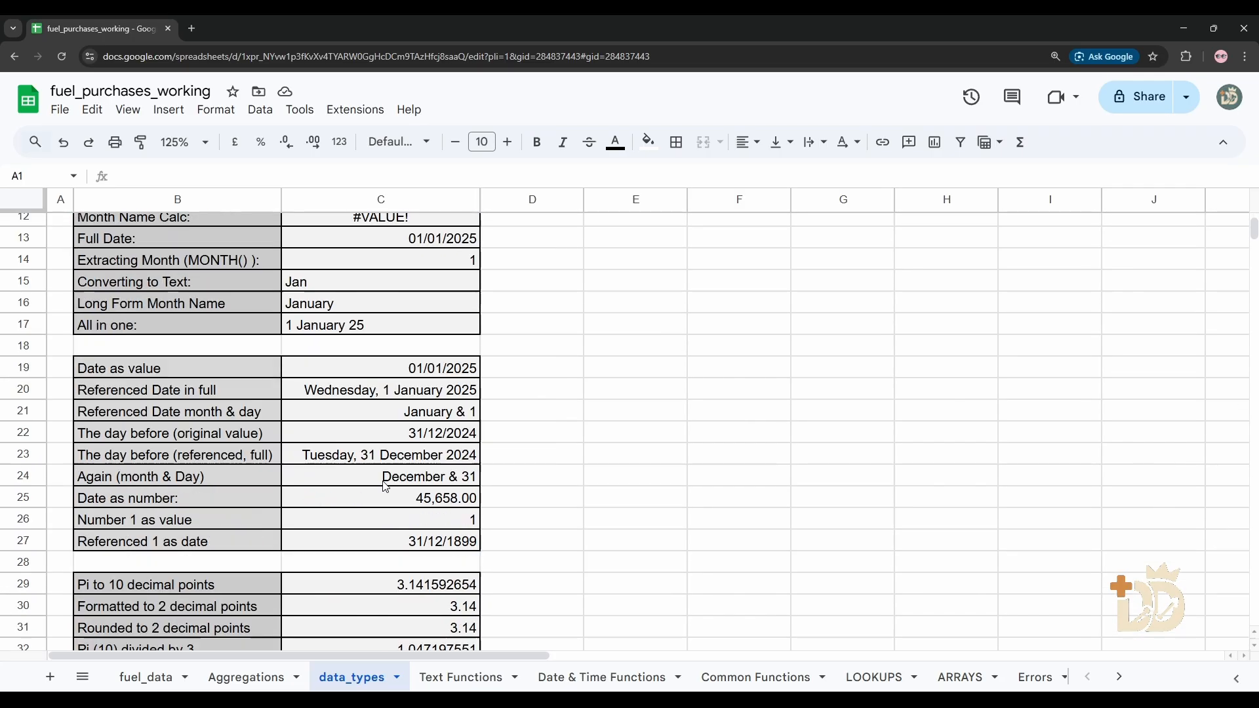
pyautogui.scroll(6, 402, 484)
pyautogui.scroll(2, 413, 483)
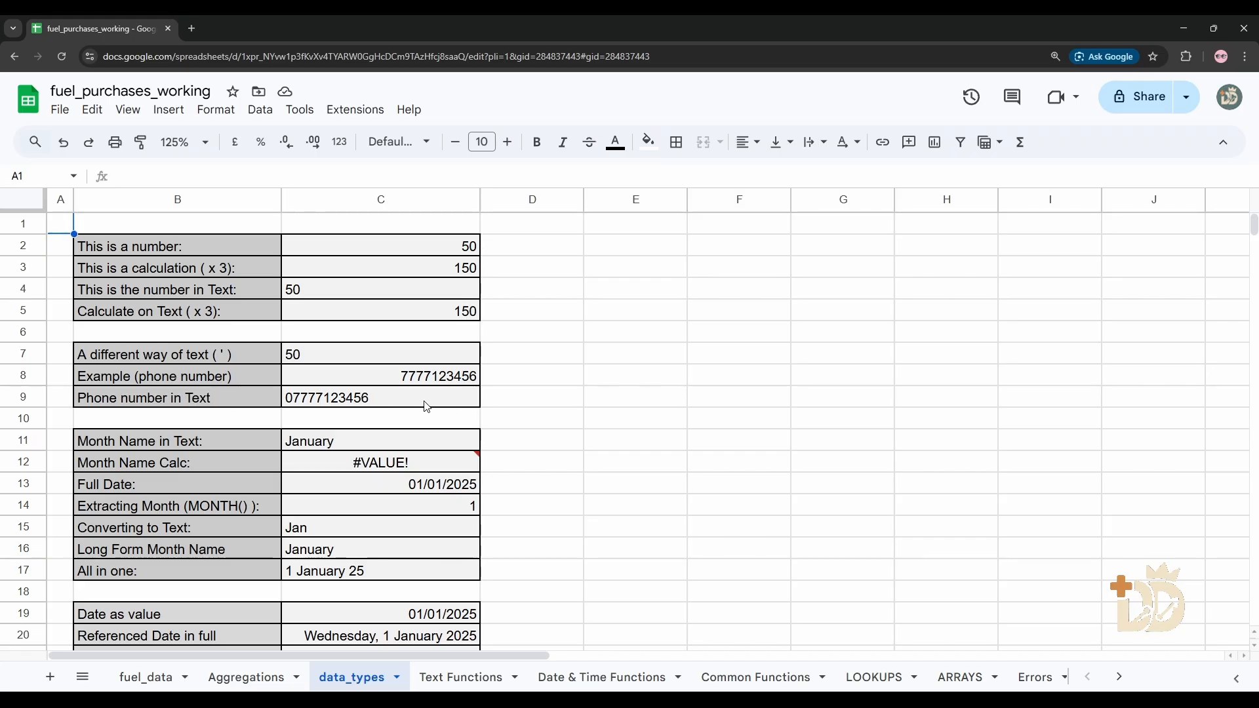
pyautogui.scroll(-4, 428, 405)
pyautogui.scroll(-5, 429, 405)
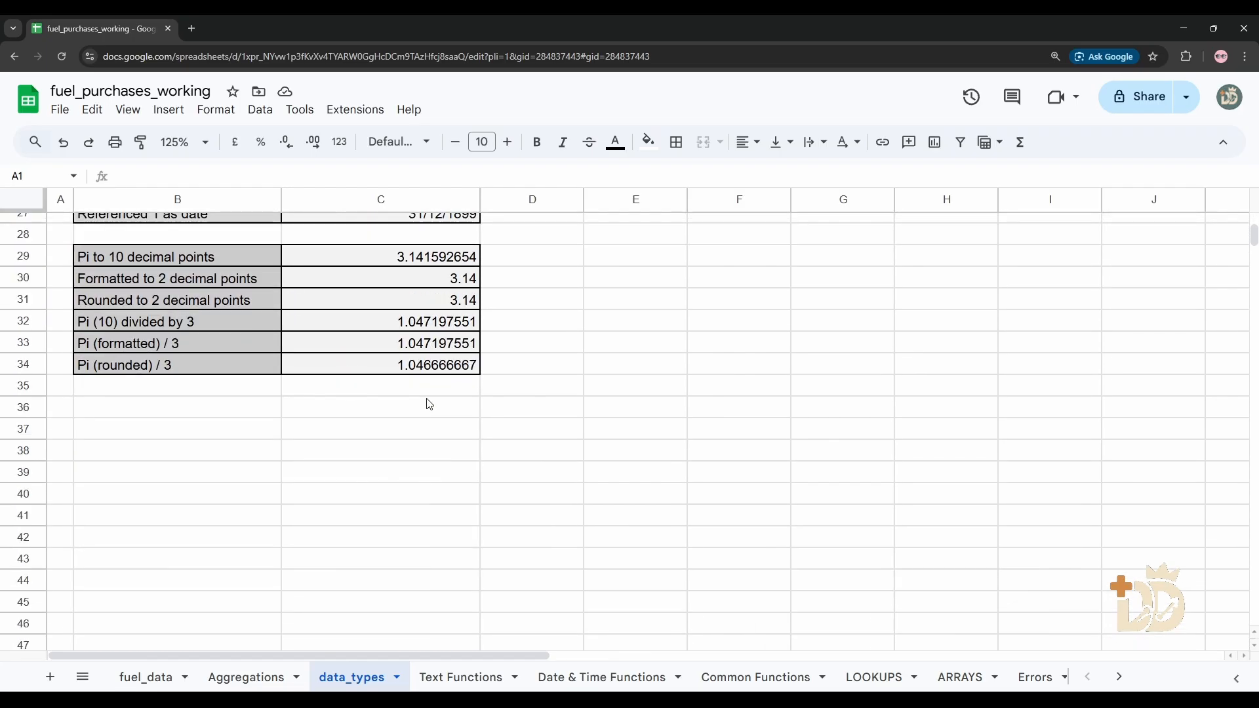
pyautogui.scroll(9, 484, 382)
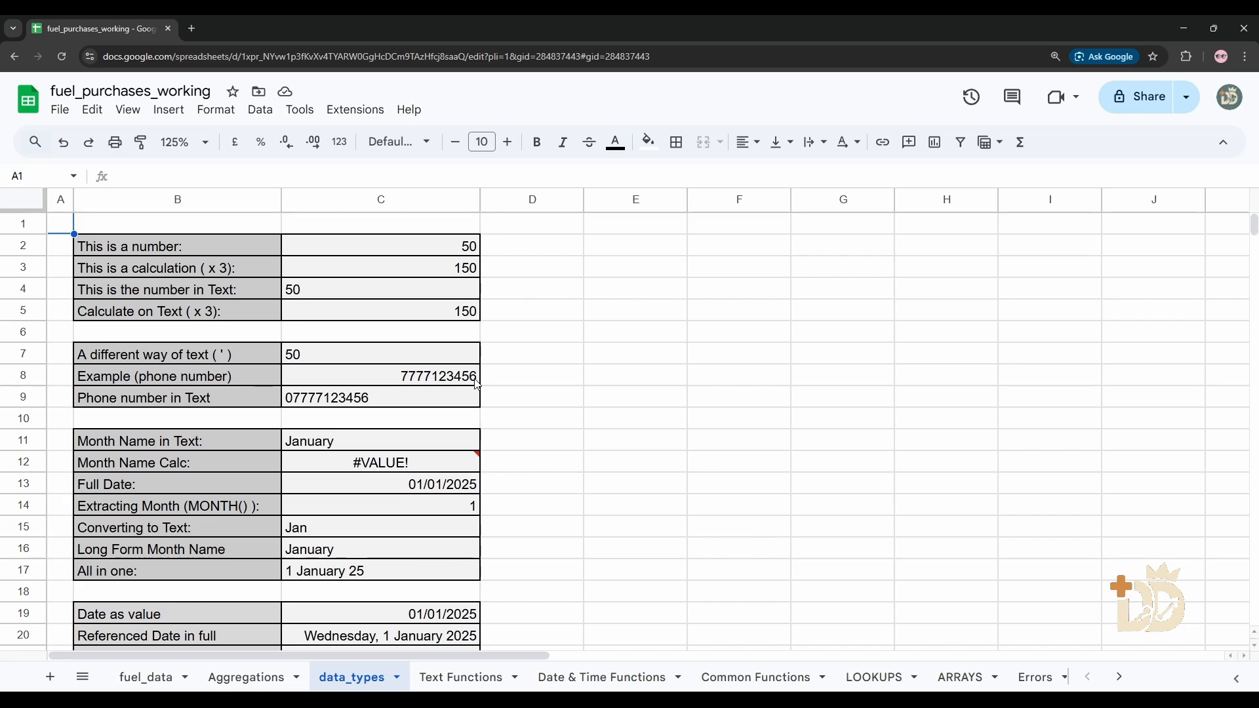
# - Look over the Text Functions sheet, and revisit the fuel_data, Aggregations and data_types sheets
pyautogui.click(462, 687)
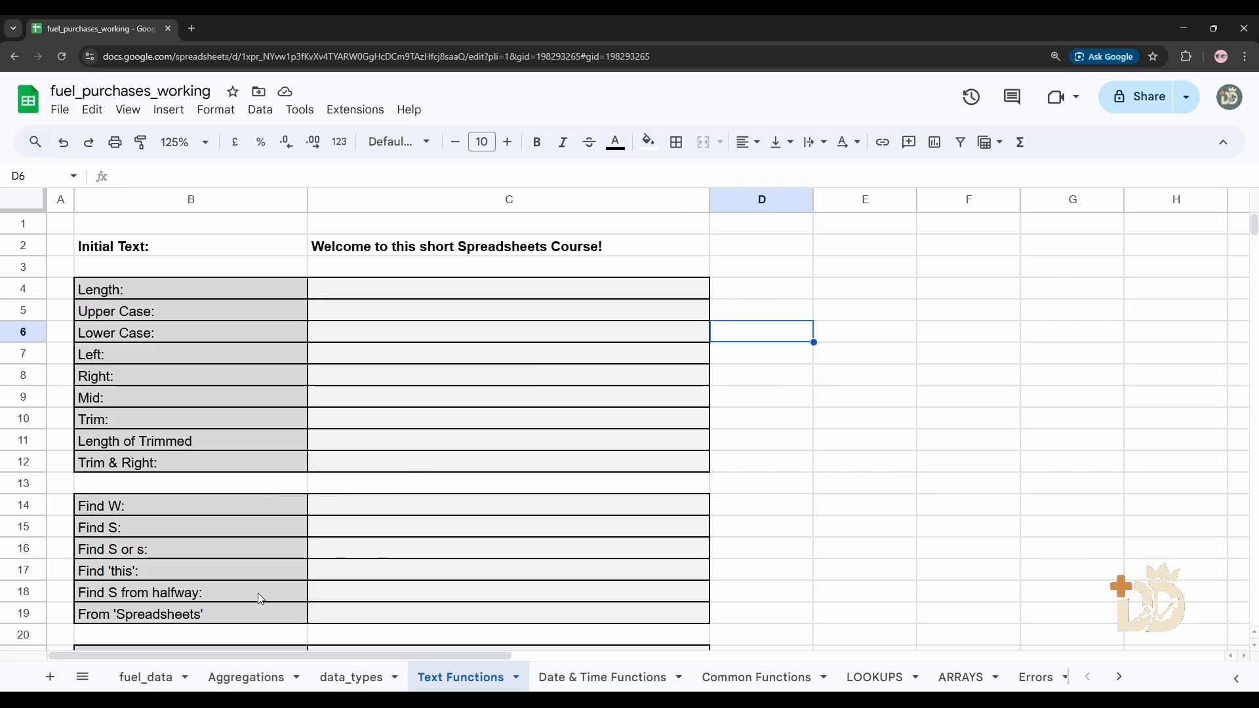
pyautogui.click(147, 680)
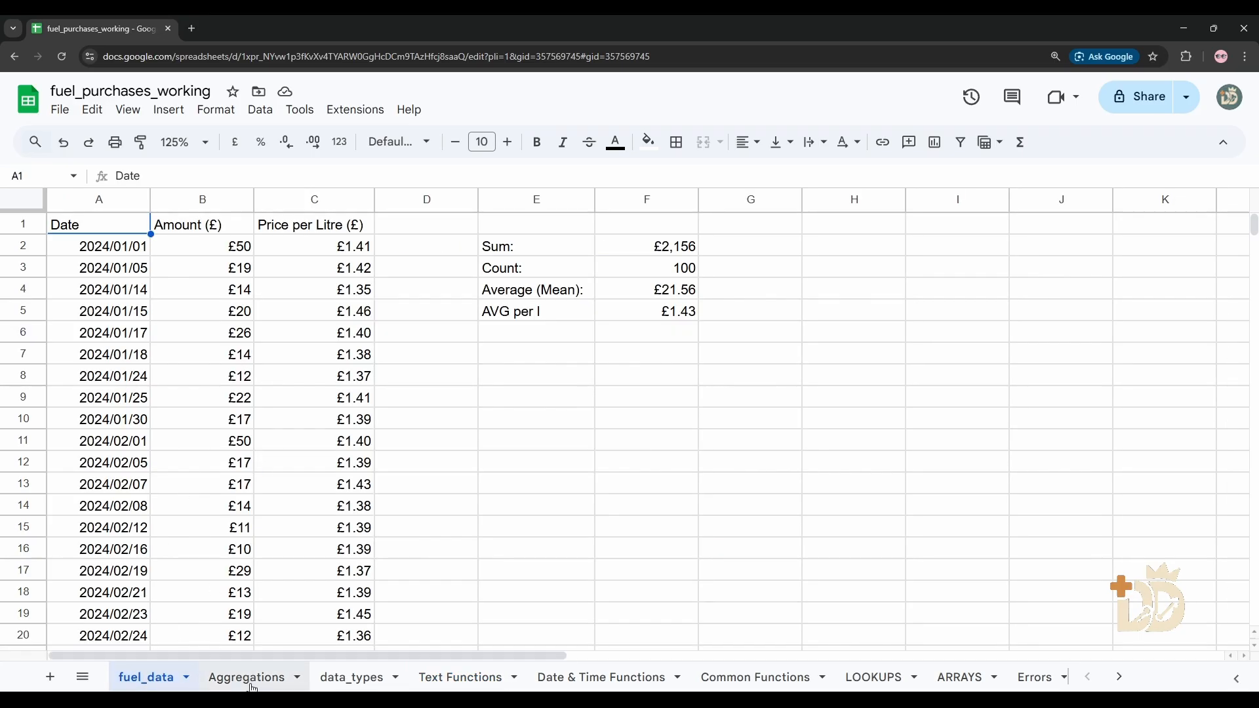
pyautogui.click(229, 676)
pyautogui.scroll(-7, 435, 415)
pyautogui.scroll(7, 434, 416)
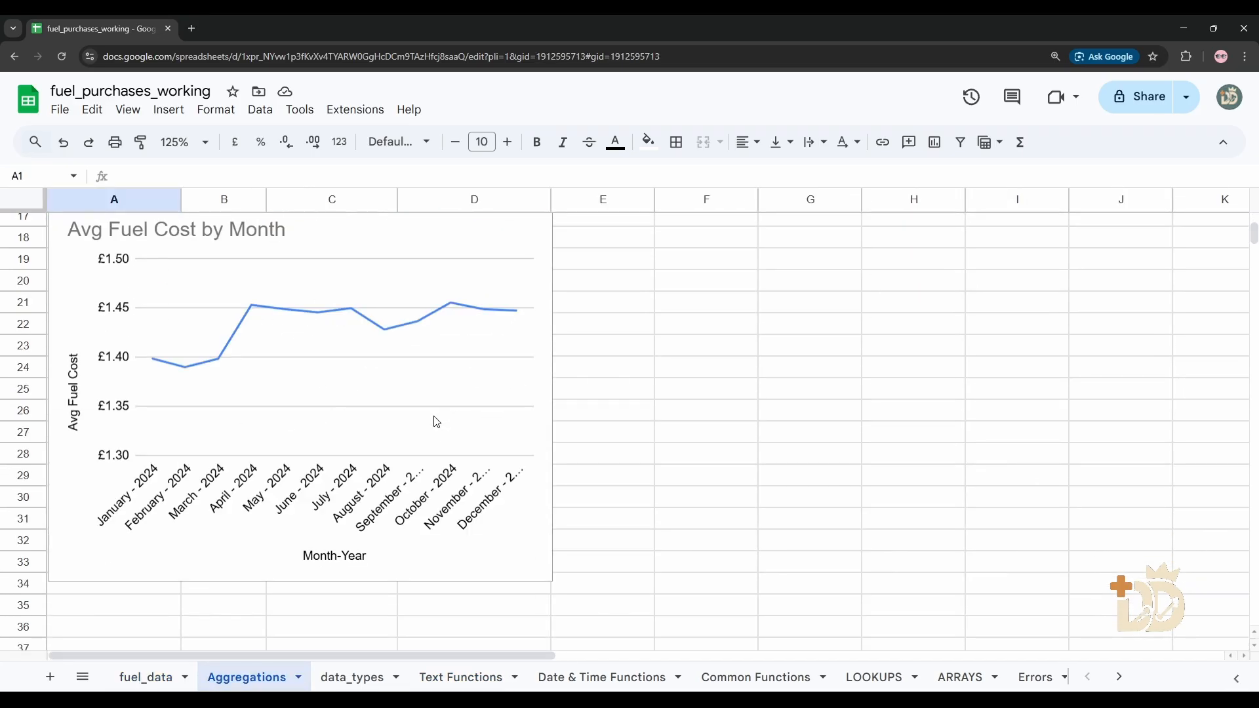
pyautogui.click(363, 678)
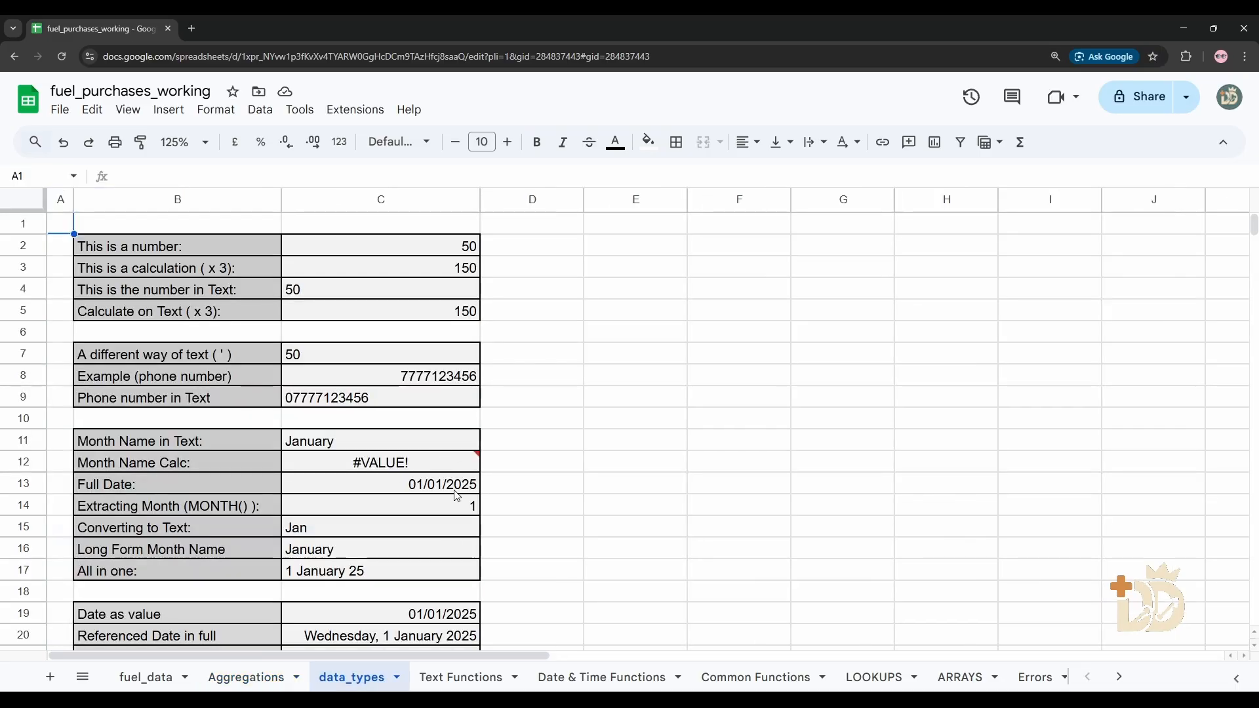
# - Open the Text Functions sheet and examine the initial text in C2 and the Length row in row 4
pyautogui.click(457, 679)
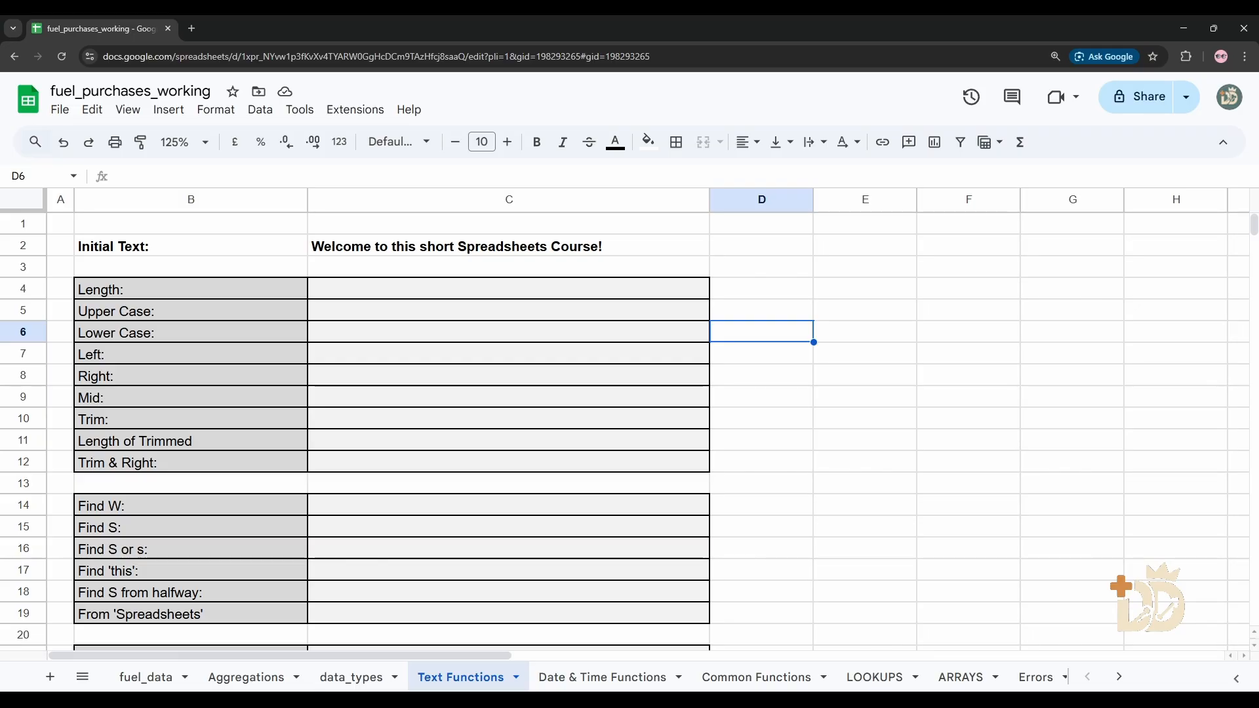
pyautogui.click(493, 295)
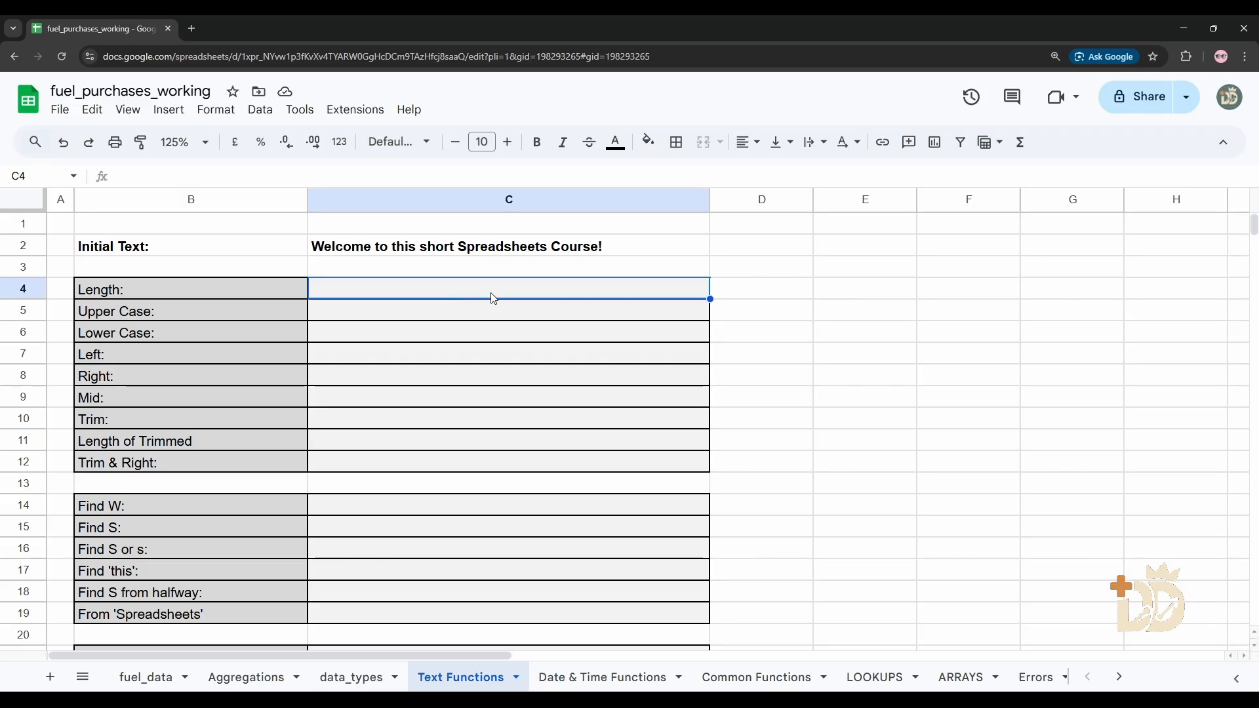
pyautogui.click(462, 254)
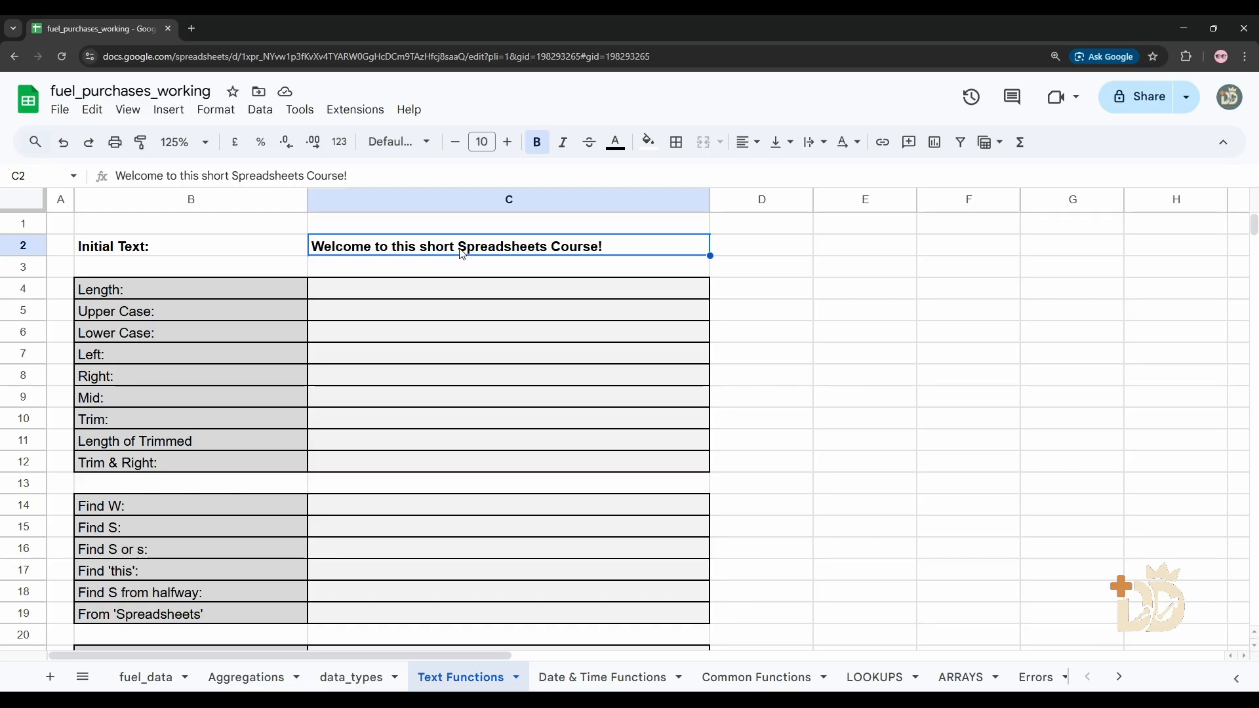
pyautogui.click(436, 300)
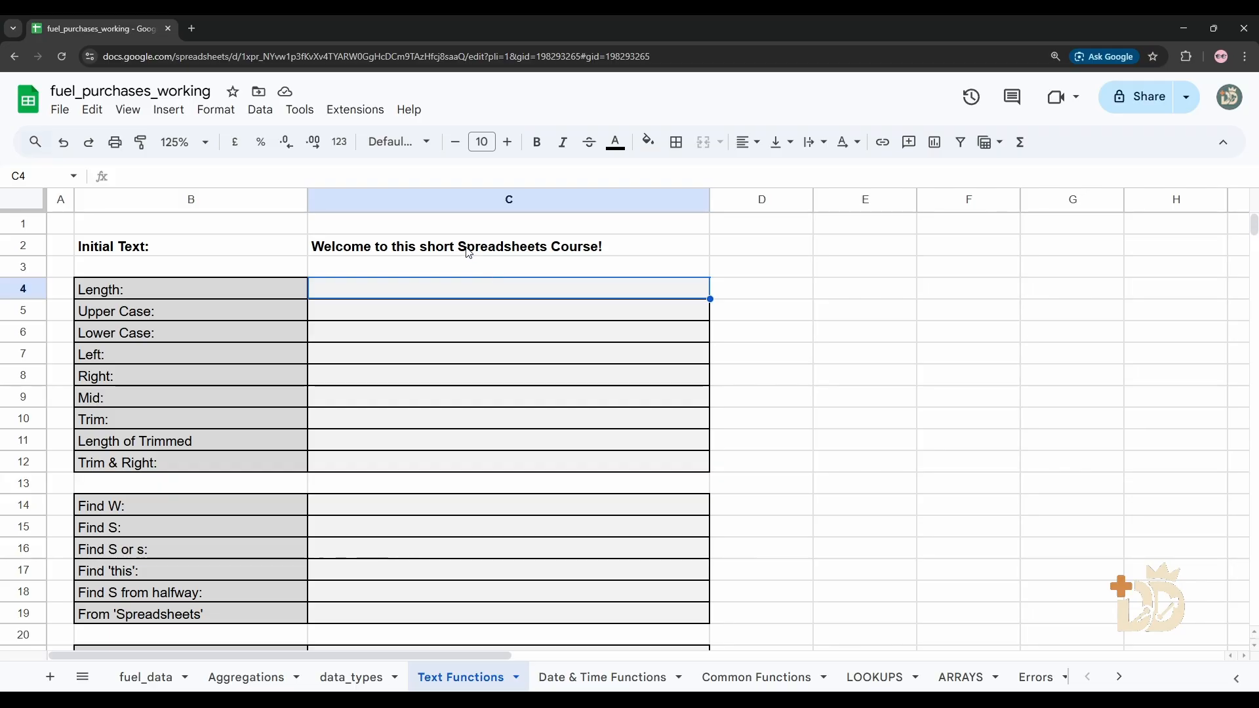
pyautogui.click(498, 249)
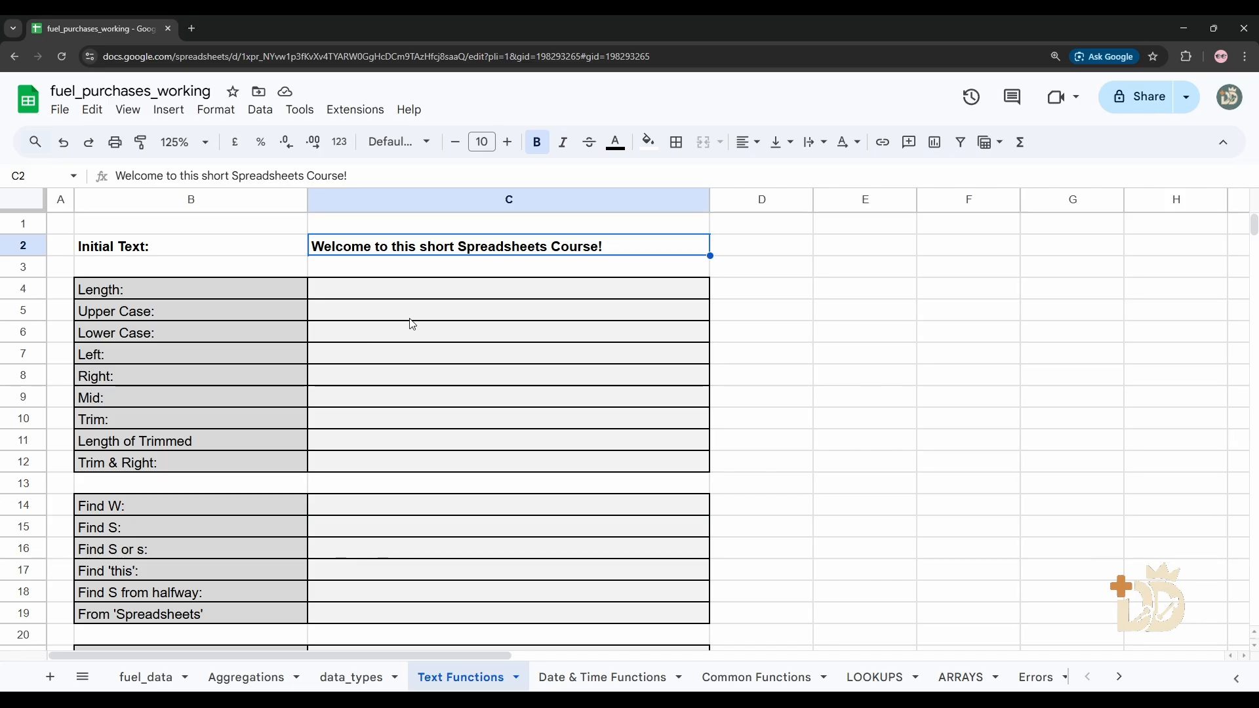
pyautogui.click(432, 295)
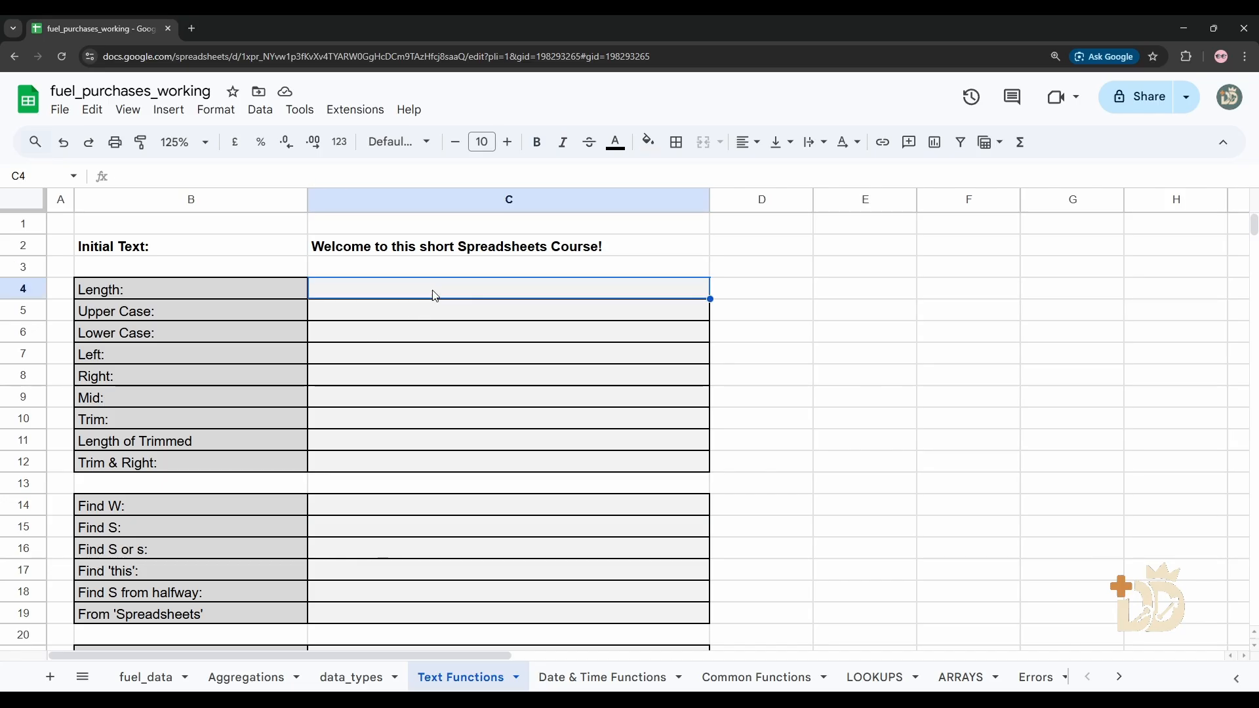
pyautogui.click(437, 316)
pyautogui.click(435, 287)
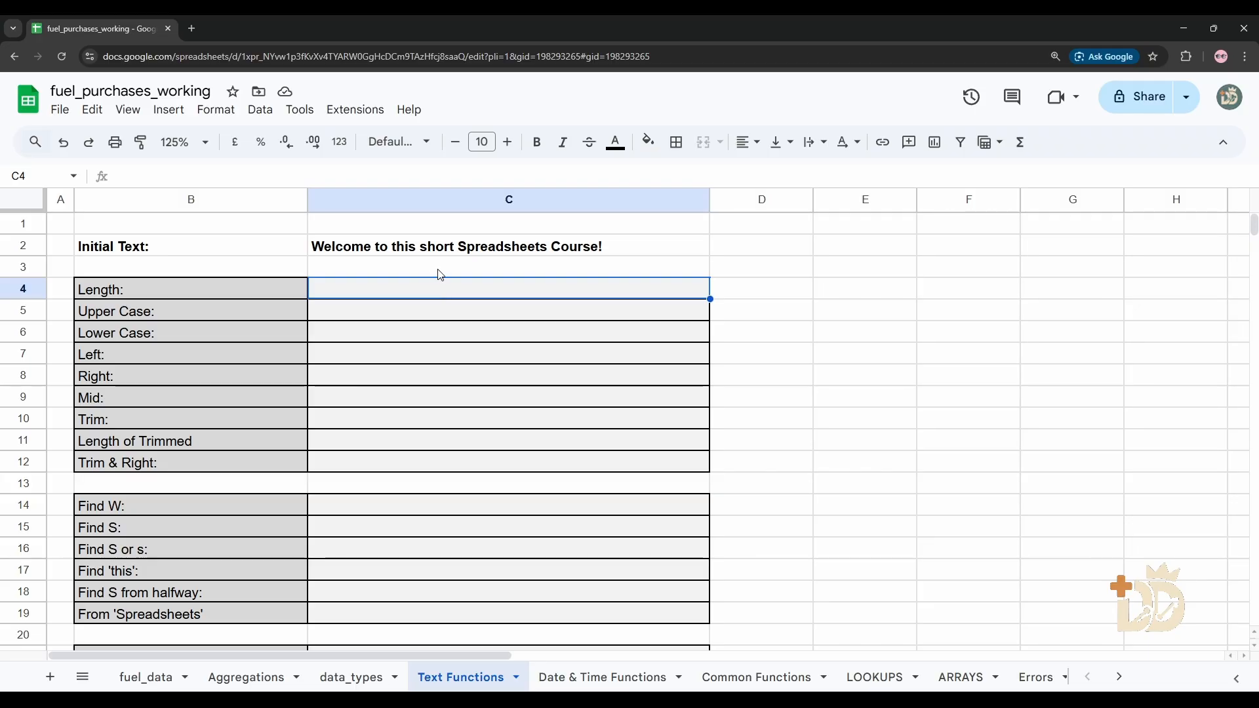
pyautogui.click(444, 251)
pyautogui.click(446, 287)
pyautogui.click(266, 286)
# - Calculate the length of the initial text in C4 with the formula =LEN(C2)
pyautogui.click(379, 295)
pyautogui.click(324, 176)
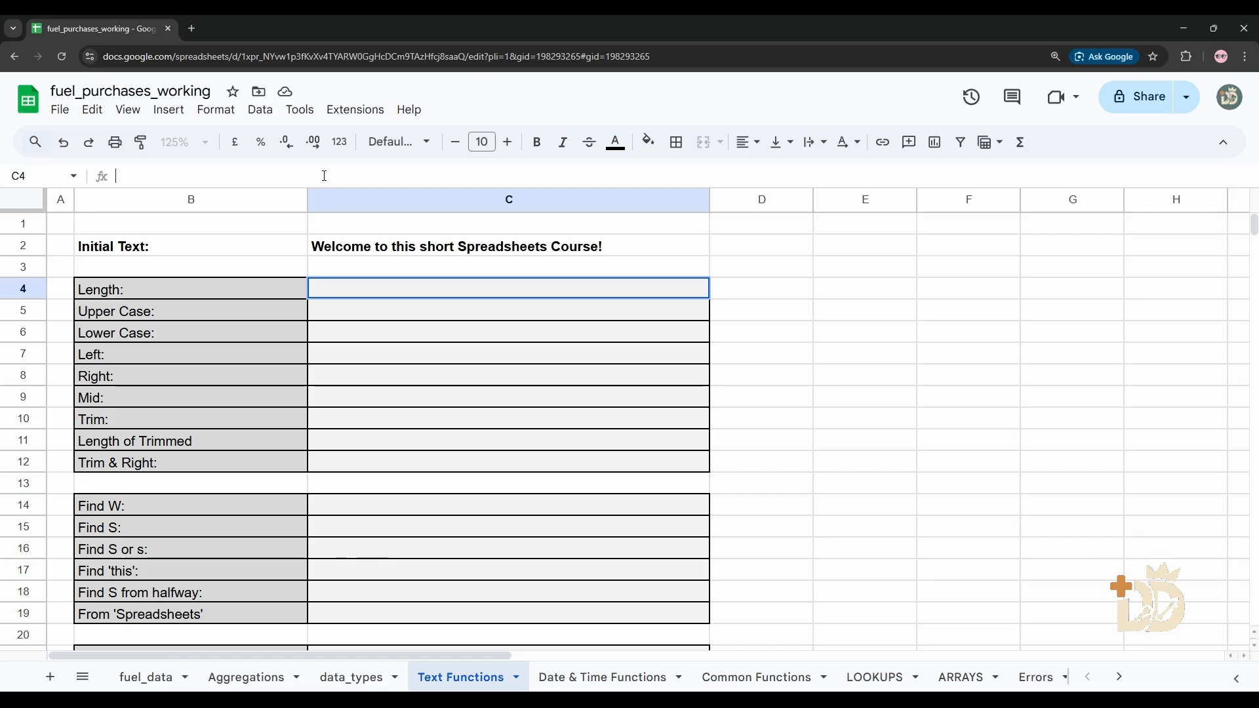
pyautogui.write('=LEN')
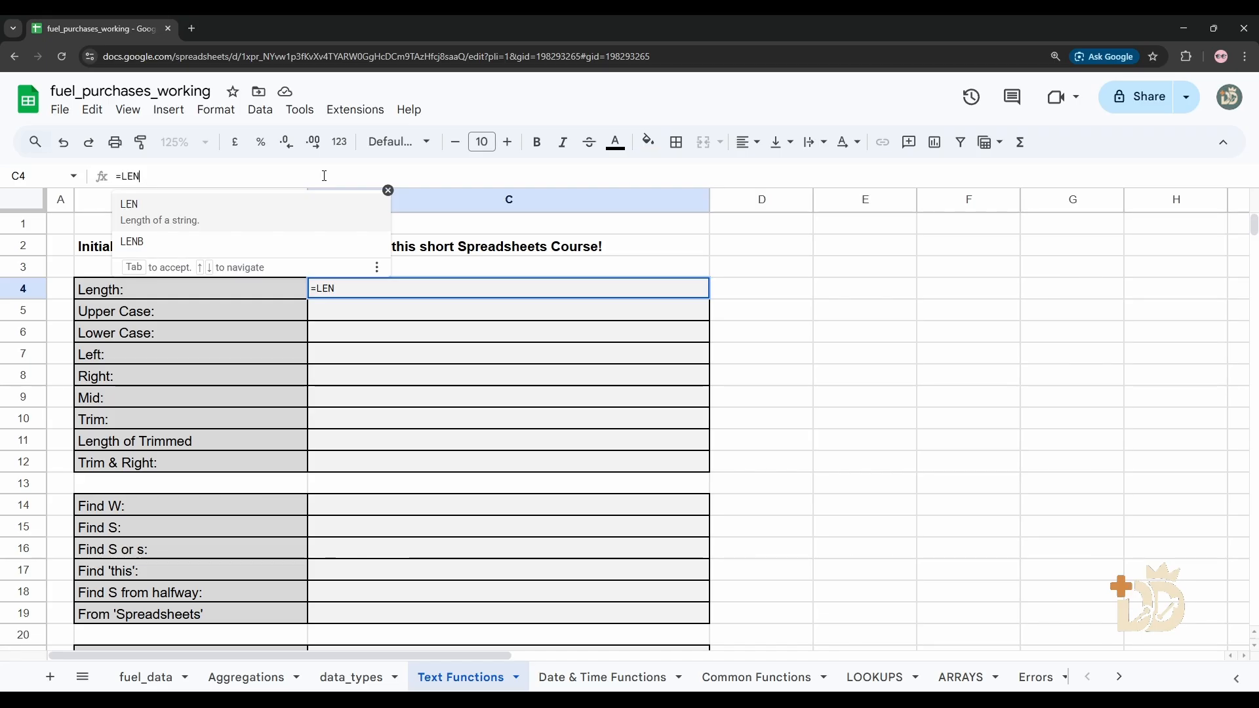
pyautogui.write('(')
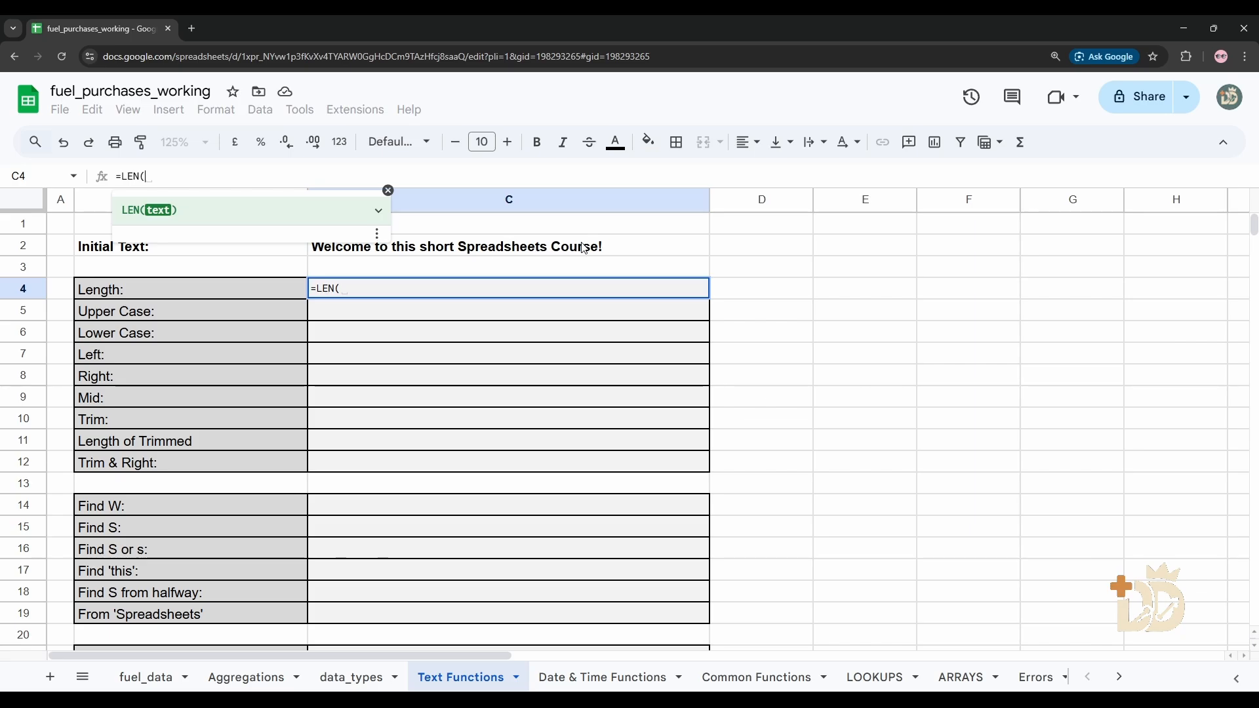
pyautogui.click(513, 249)
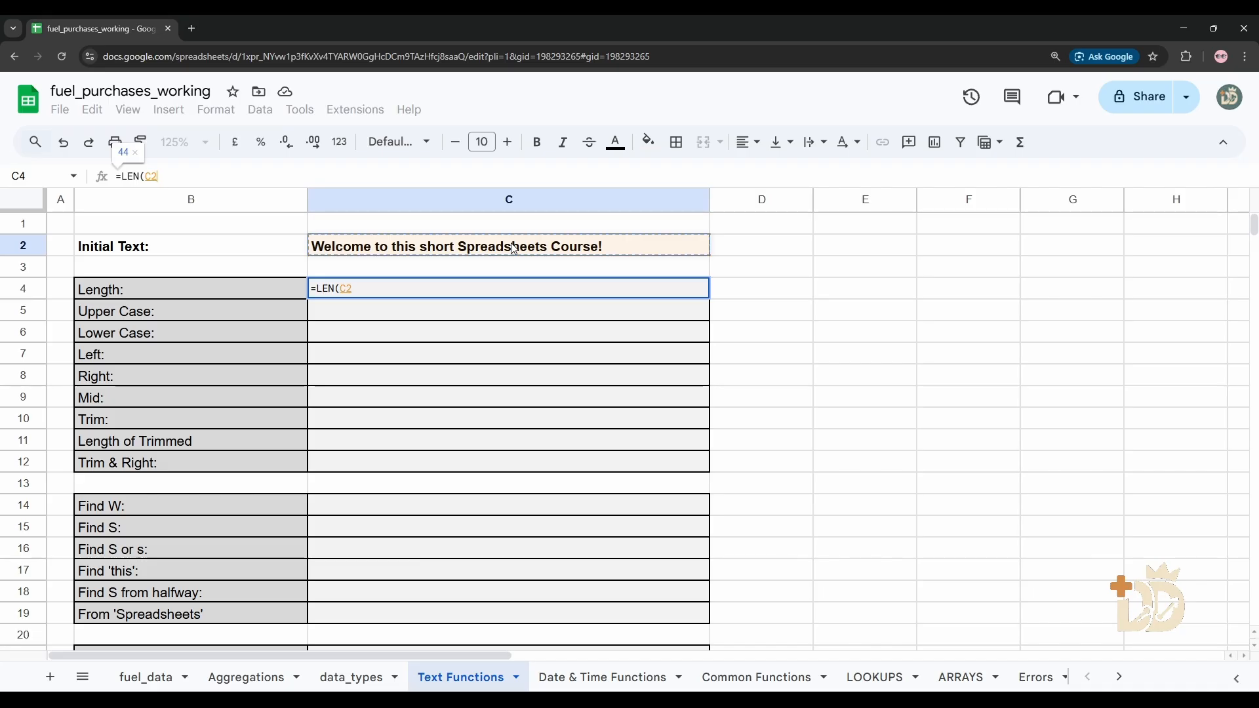
pyautogui.write(')')
pyautogui.press('Return')
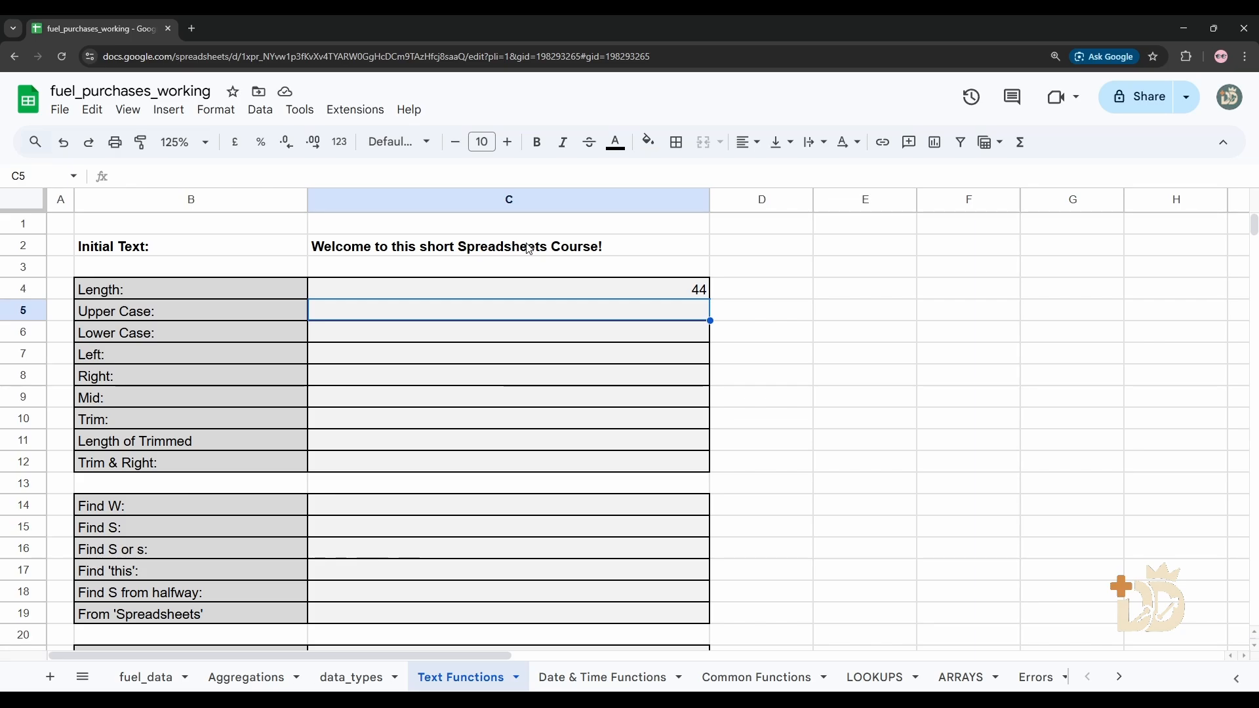
# - Convert the initial text to upper case in C5 with the absolute-reference formula =UPPER($C$2)
pyautogui.click(523, 290)
pyautogui.click(466, 318)
pyautogui.click(177, 175)
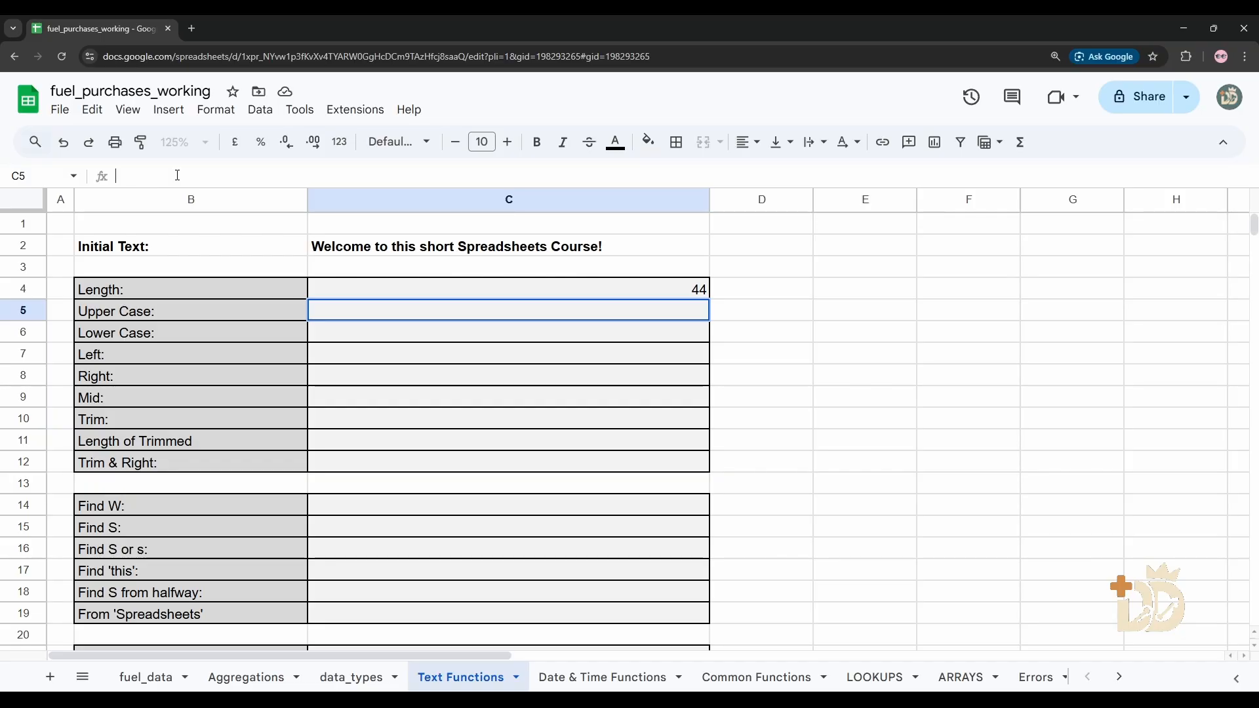
pyautogui.write('=')
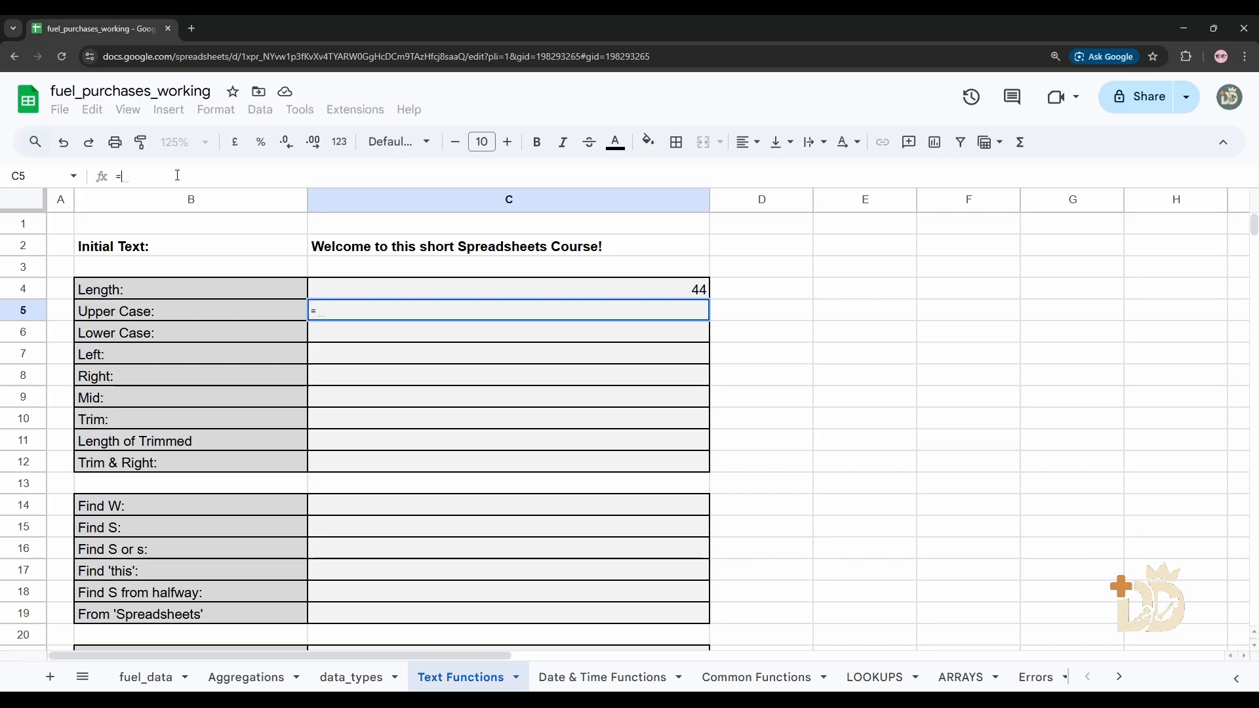
pyautogui.write('UPPER')
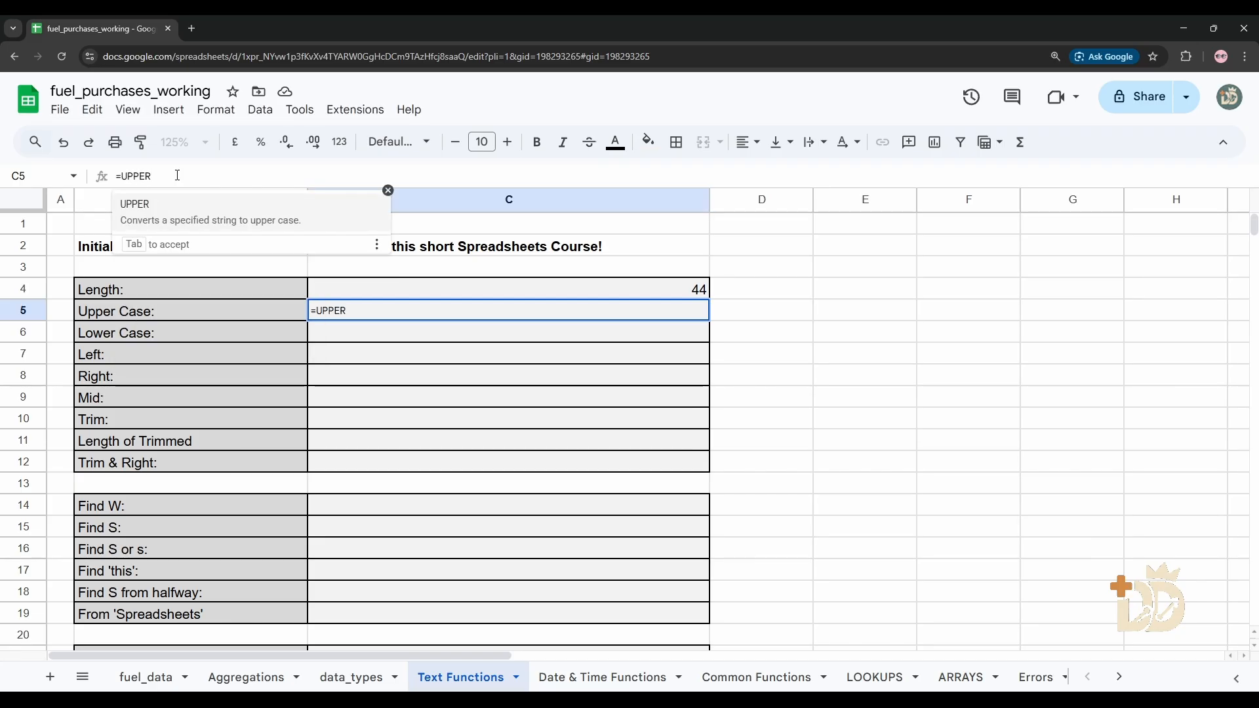
pyautogui.write('(')
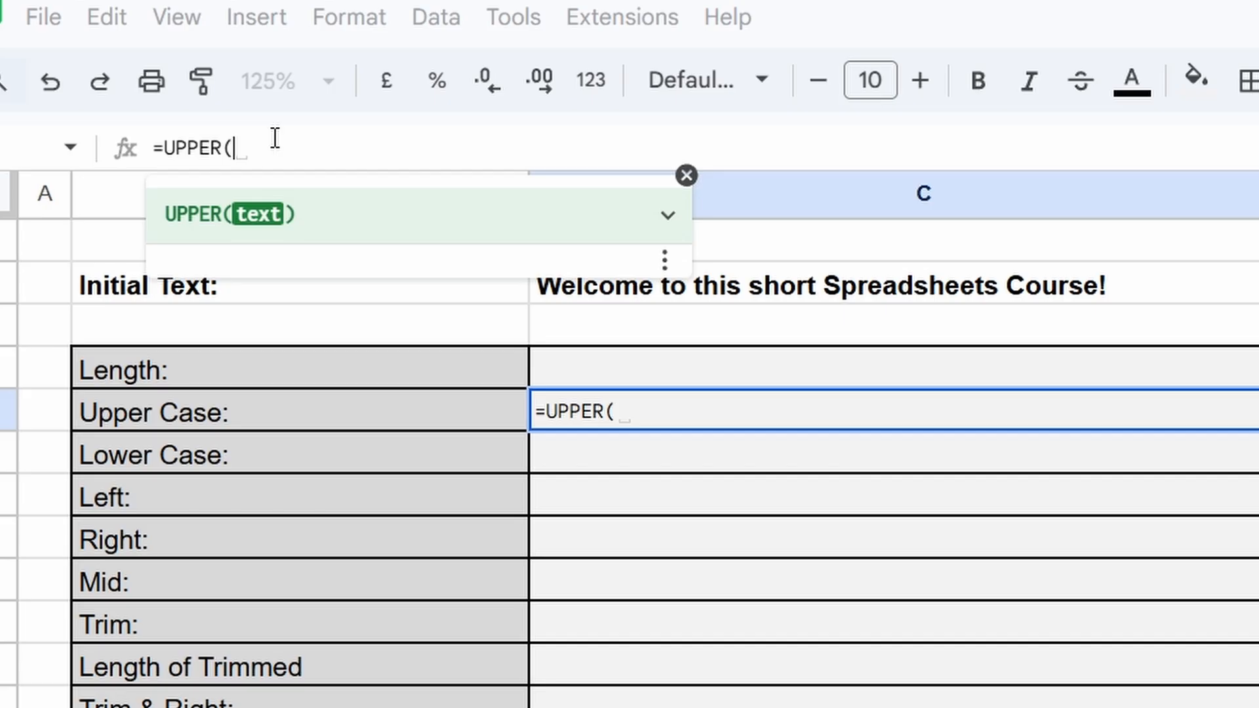
pyautogui.write('$C$')
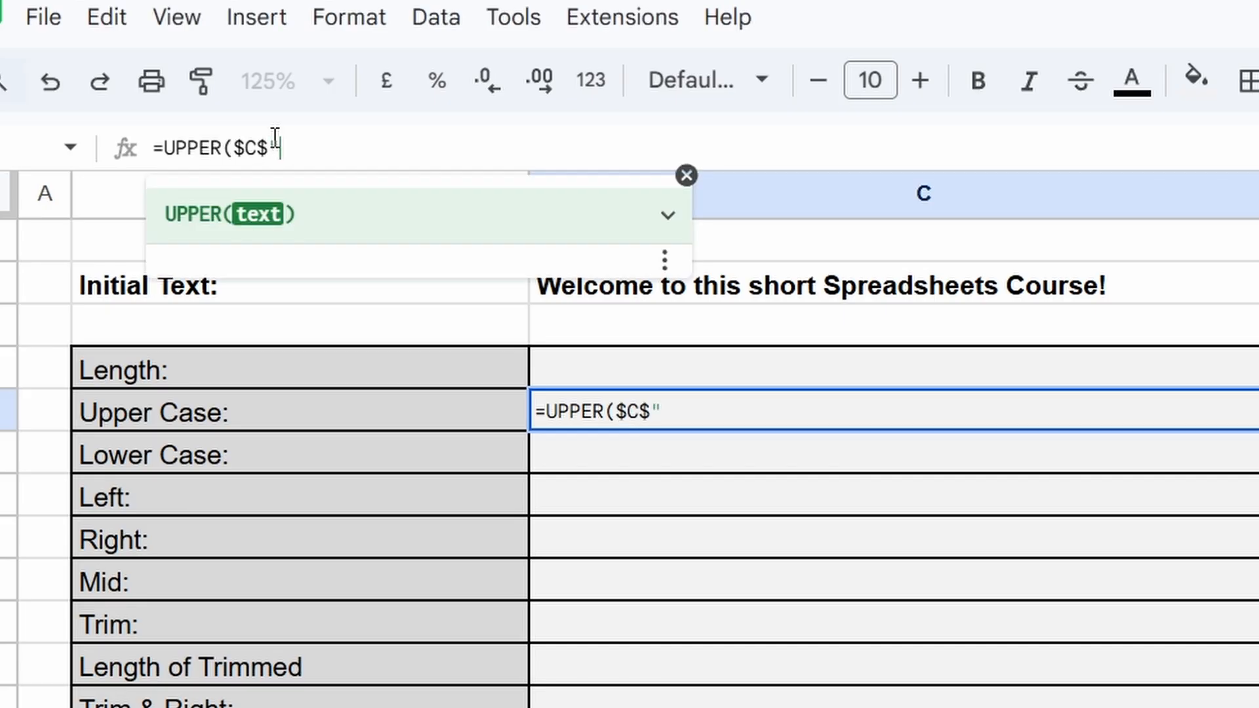
pyautogui.write('2')
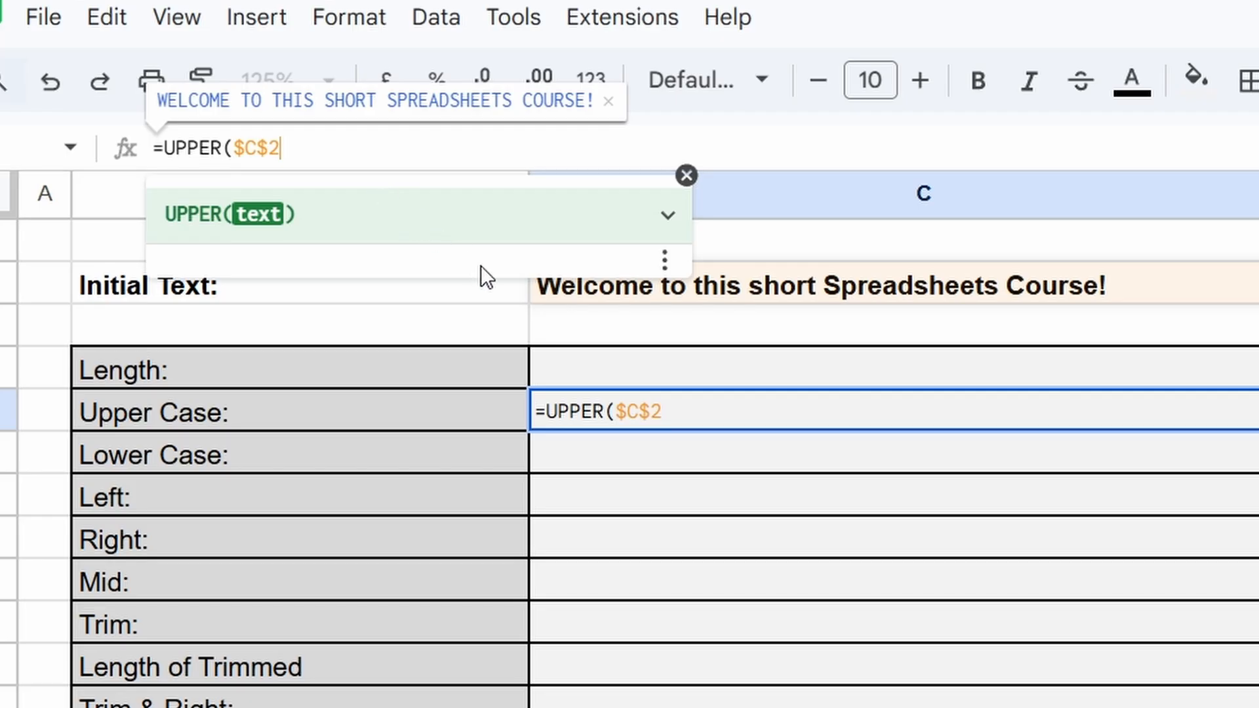
pyautogui.write(')')
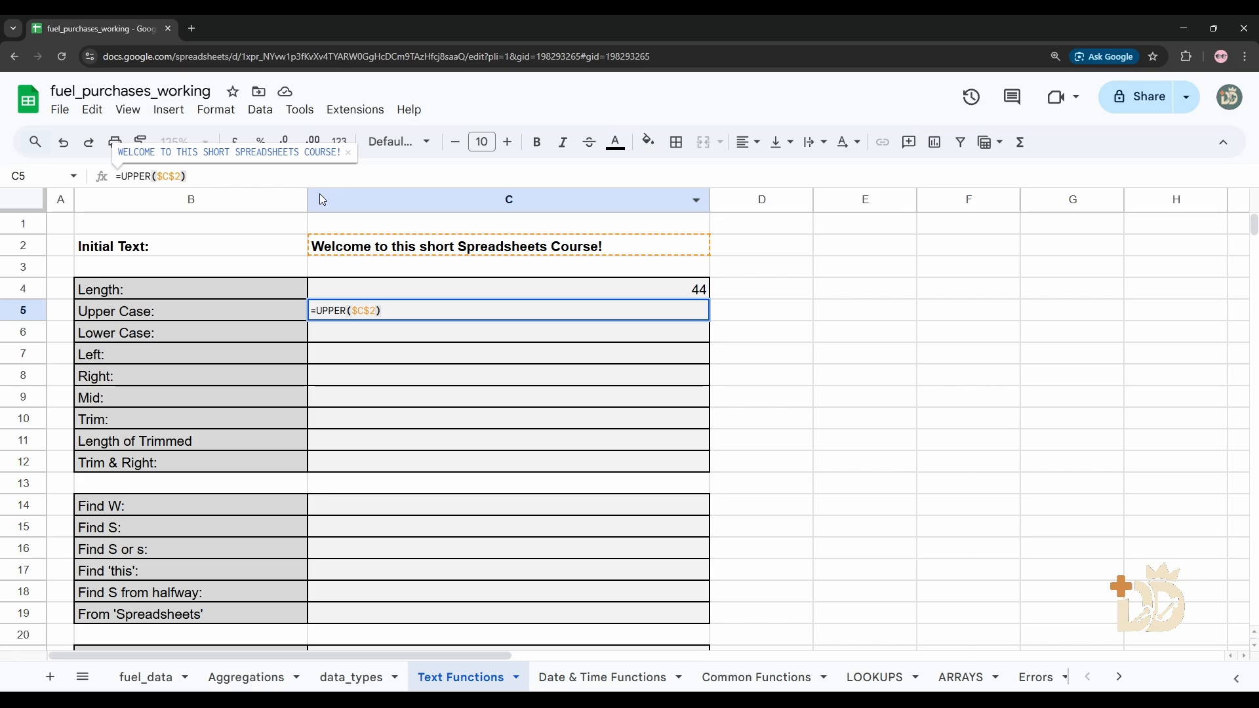
pyautogui.press('Return')
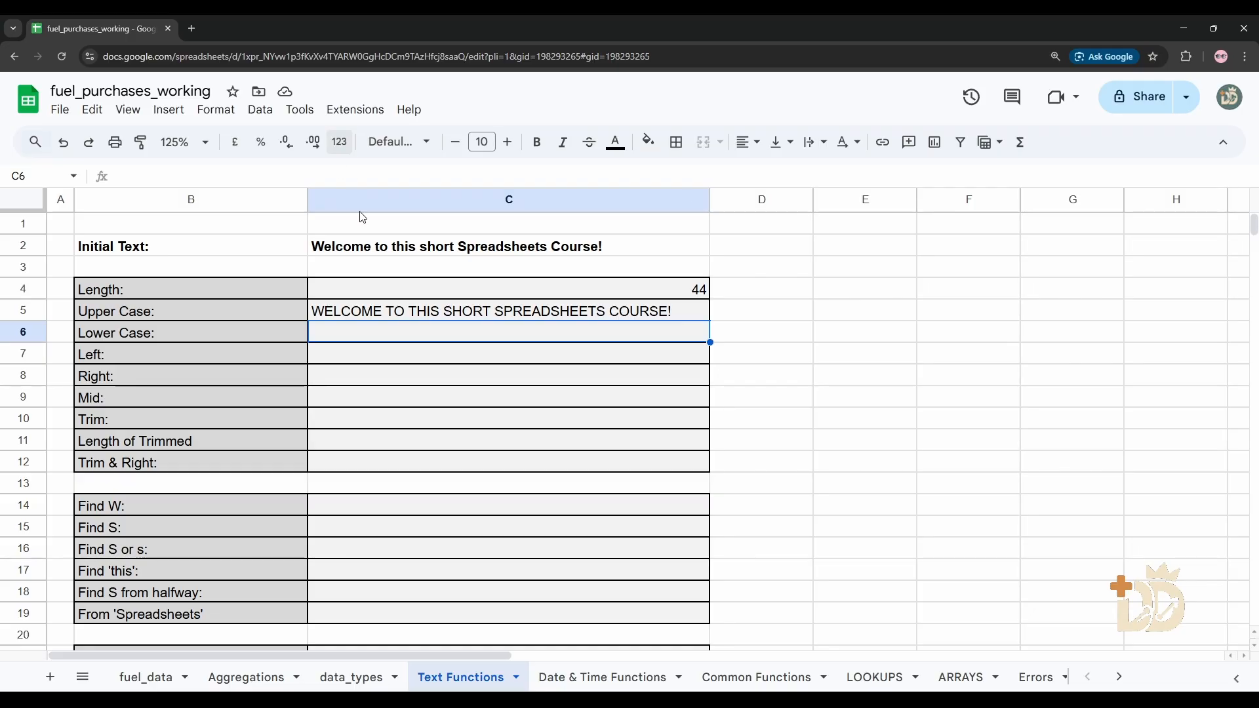
# - Convert the initial text to lower case in C6 with =LOWER(C2), and reject the suggested auto-fill
pyautogui.click(265, 173)
pyautogui.write('=LOWER(')
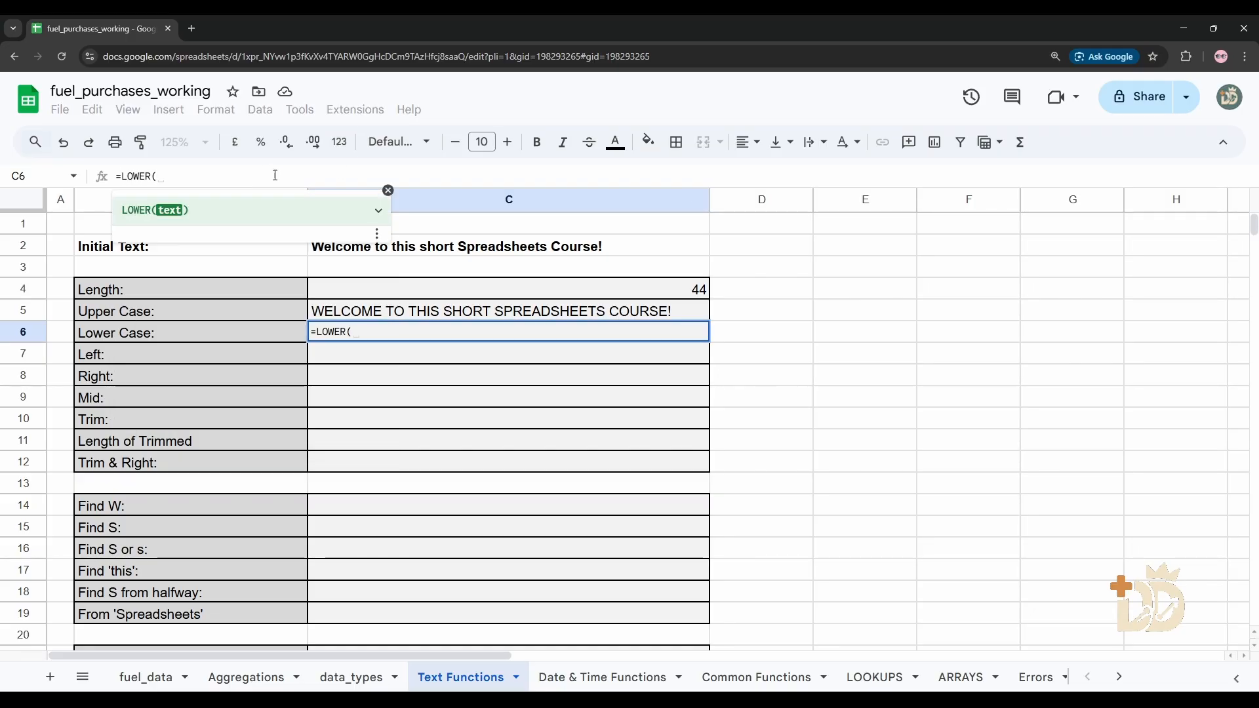
pyautogui.click(459, 247)
pyautogui.write(')')
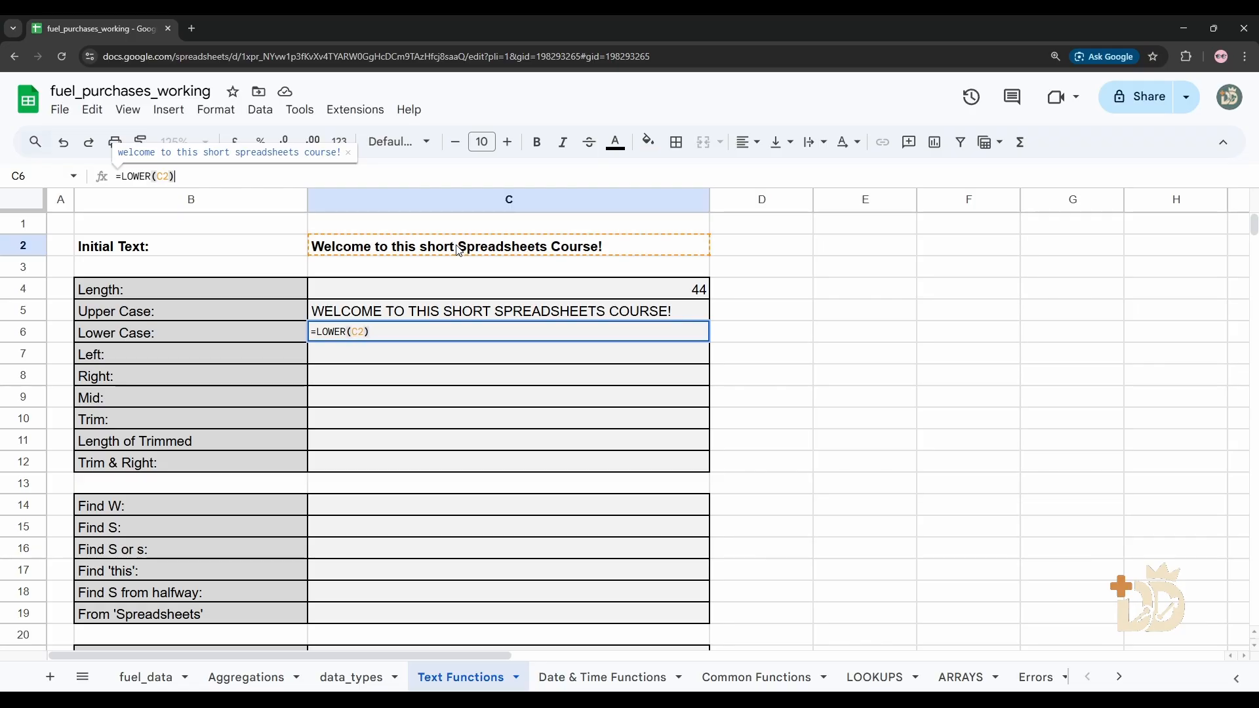
pyautogui.press('Return')
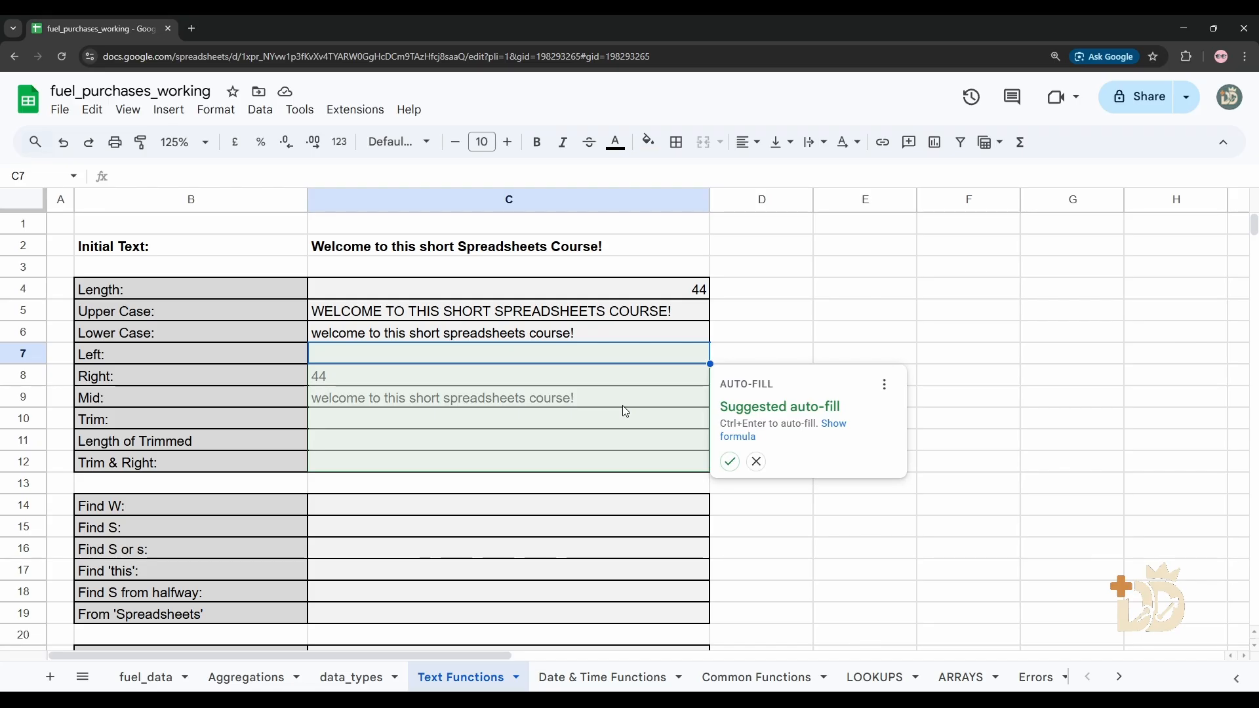
pyautogui.click(757, 462)
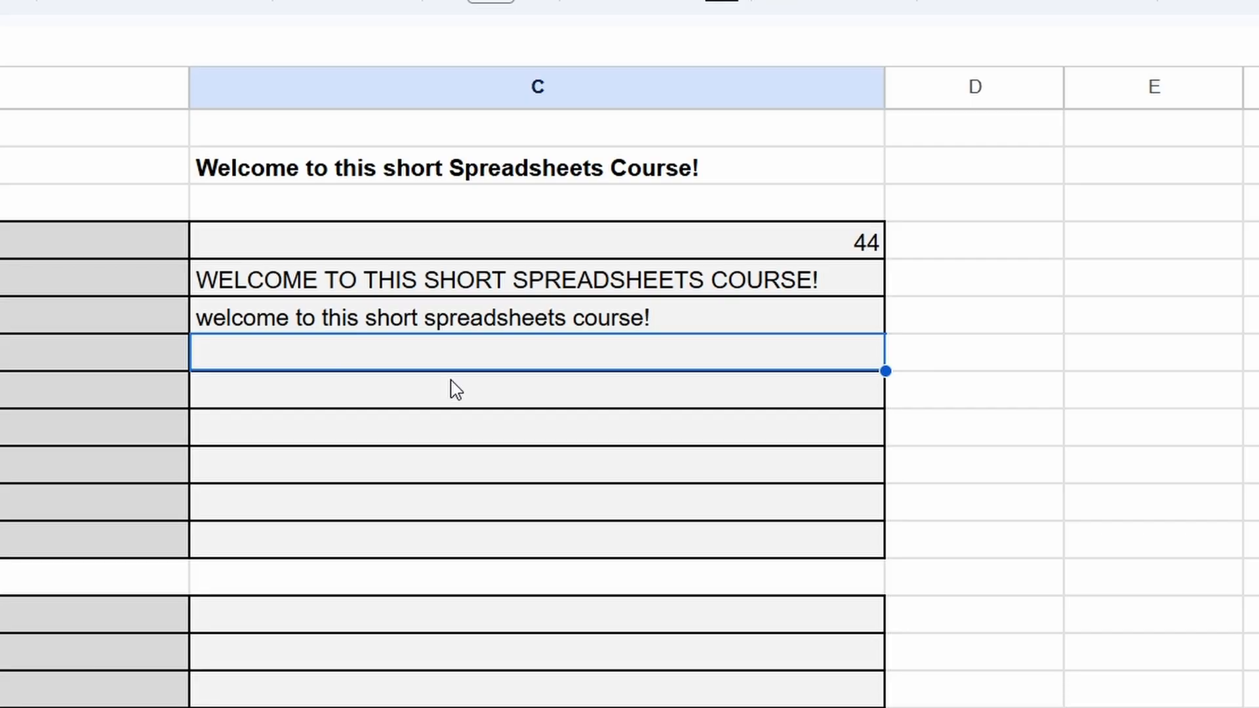
# - Extract the first 7 characters of the initial text in C7 with the formula =LEFT(C2, 7)
pyautogui.write('=')
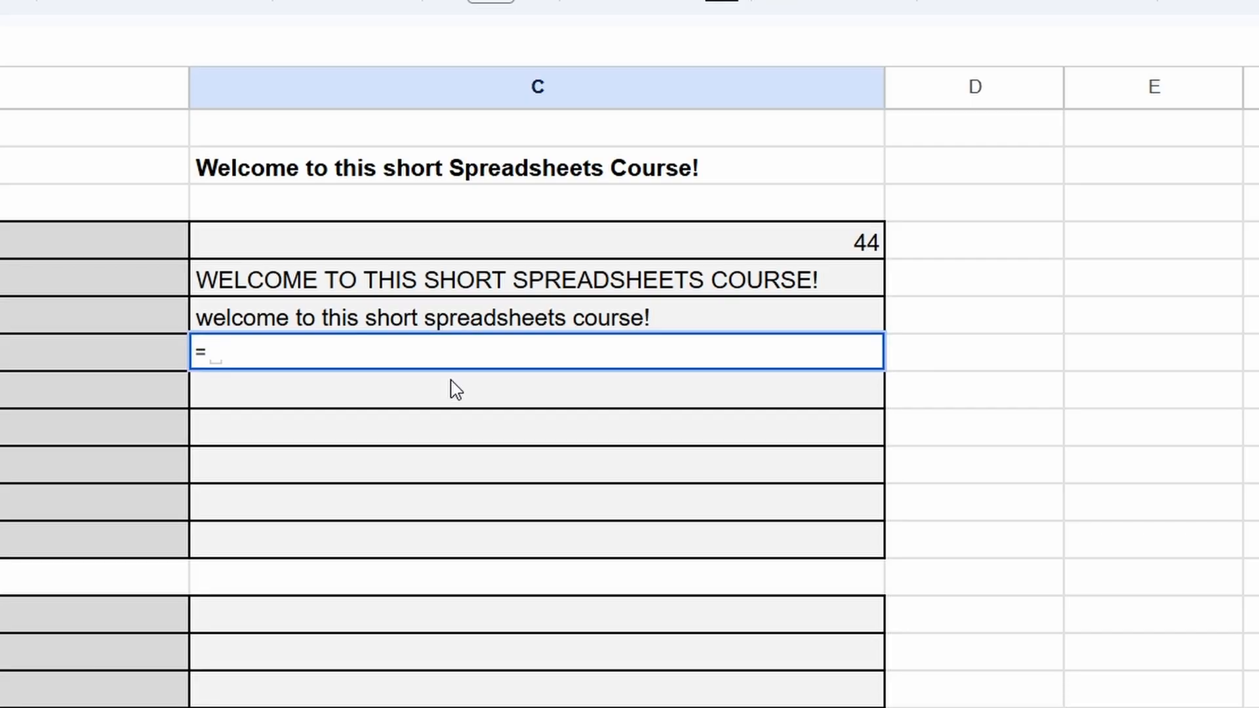
pyautogui.write('LEFT')
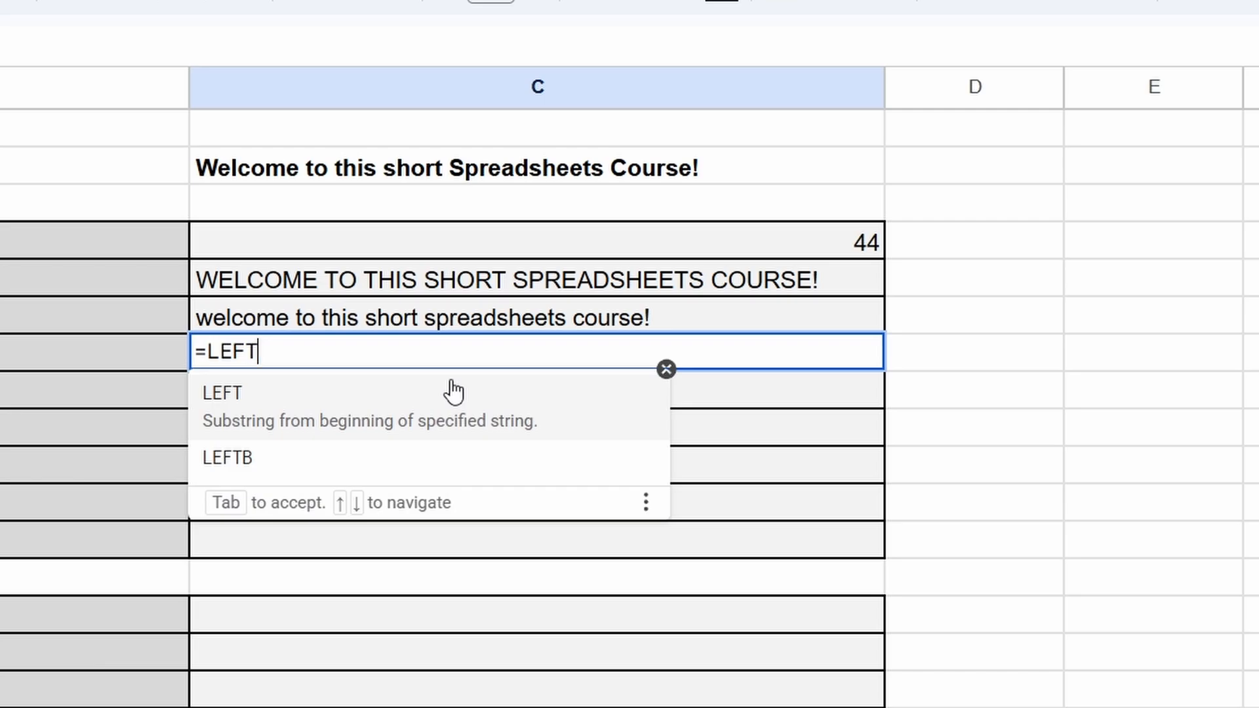
pyautogui.click(453, 391)
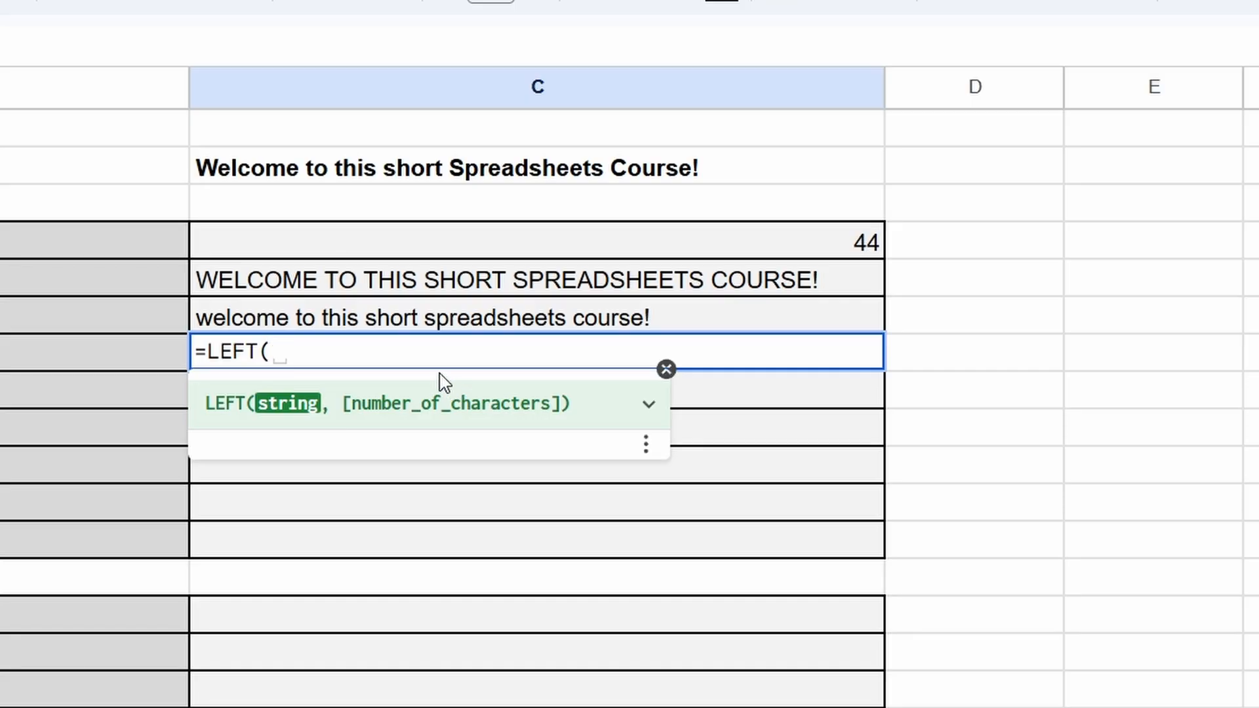
pyautogui.click(409, 177)
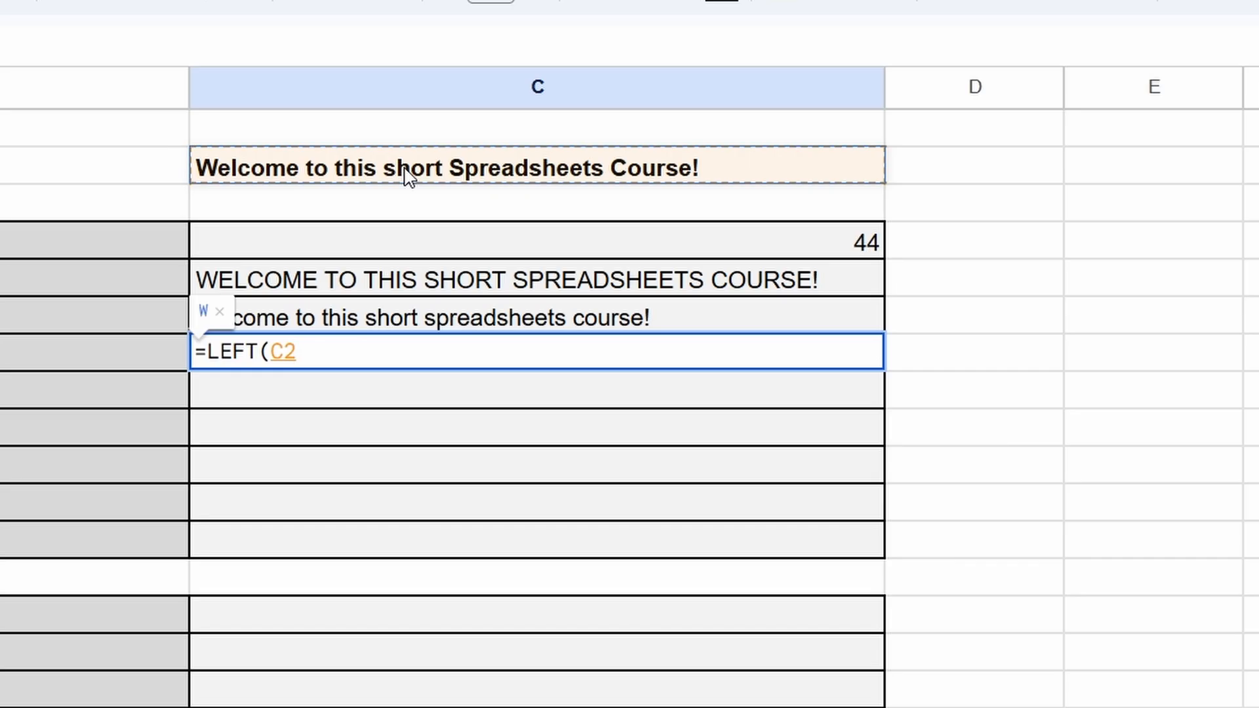
pyautogui.write(',')
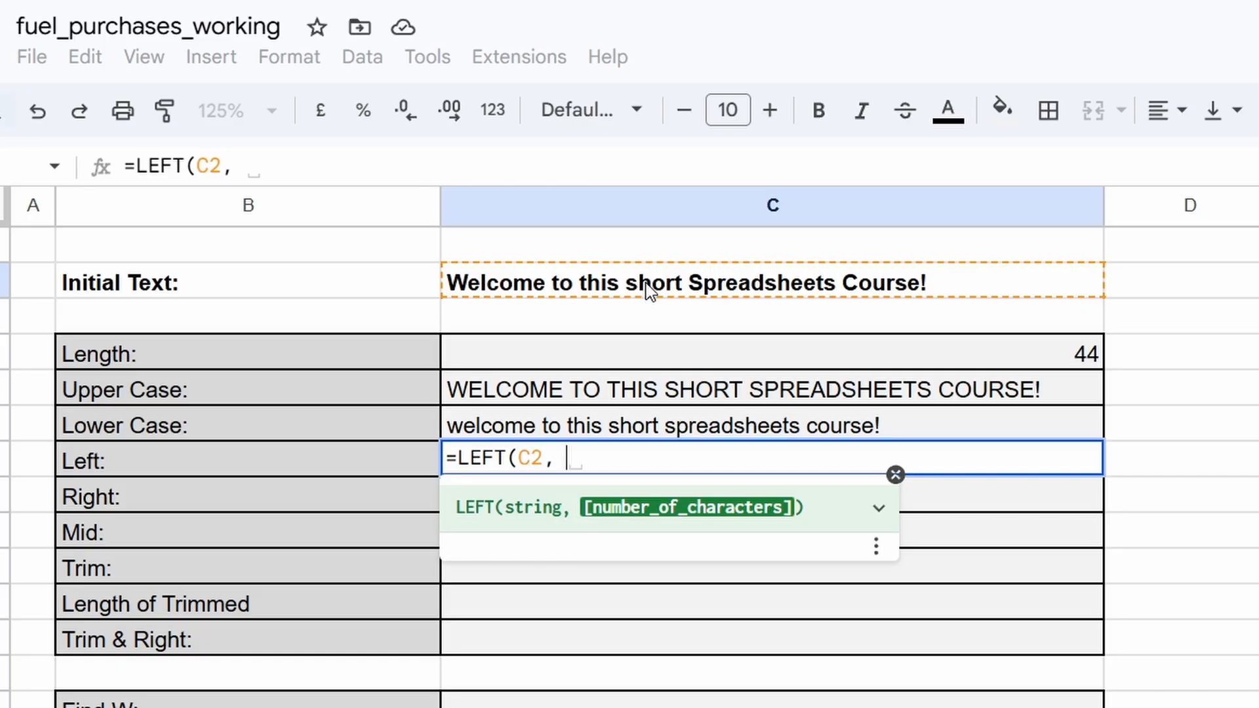
pyautogui.write('7)')
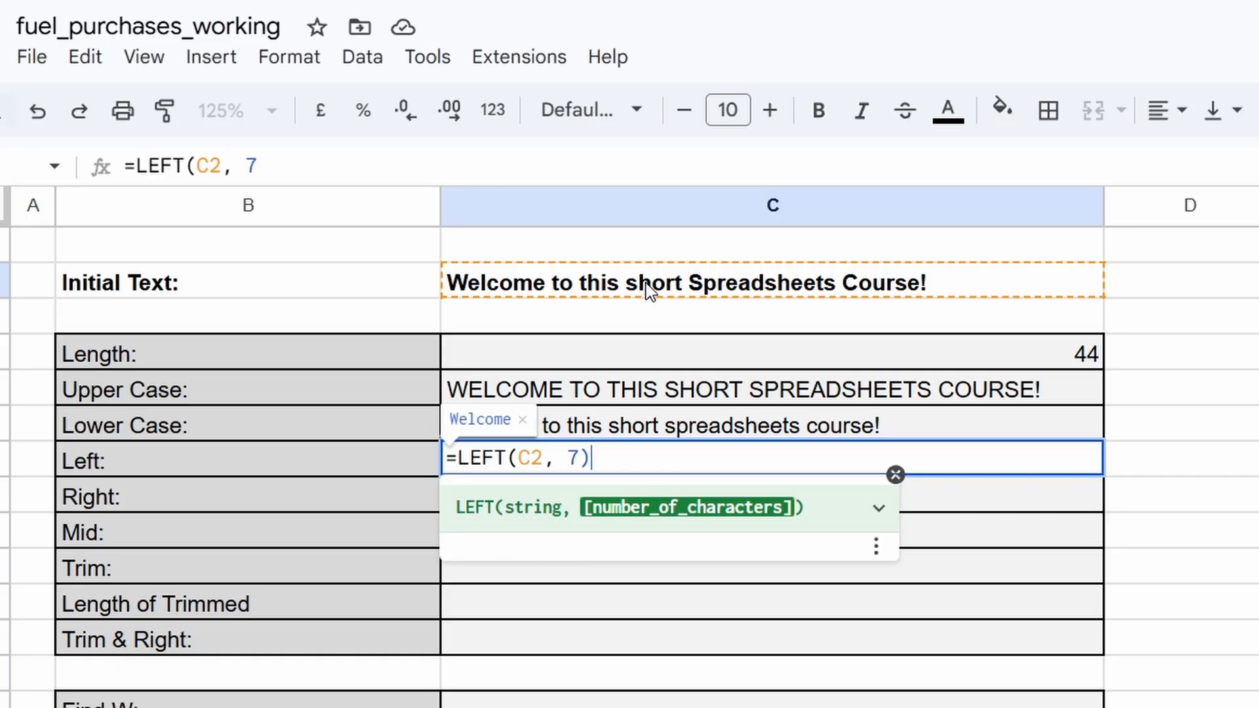
pyautogui.press('Return')
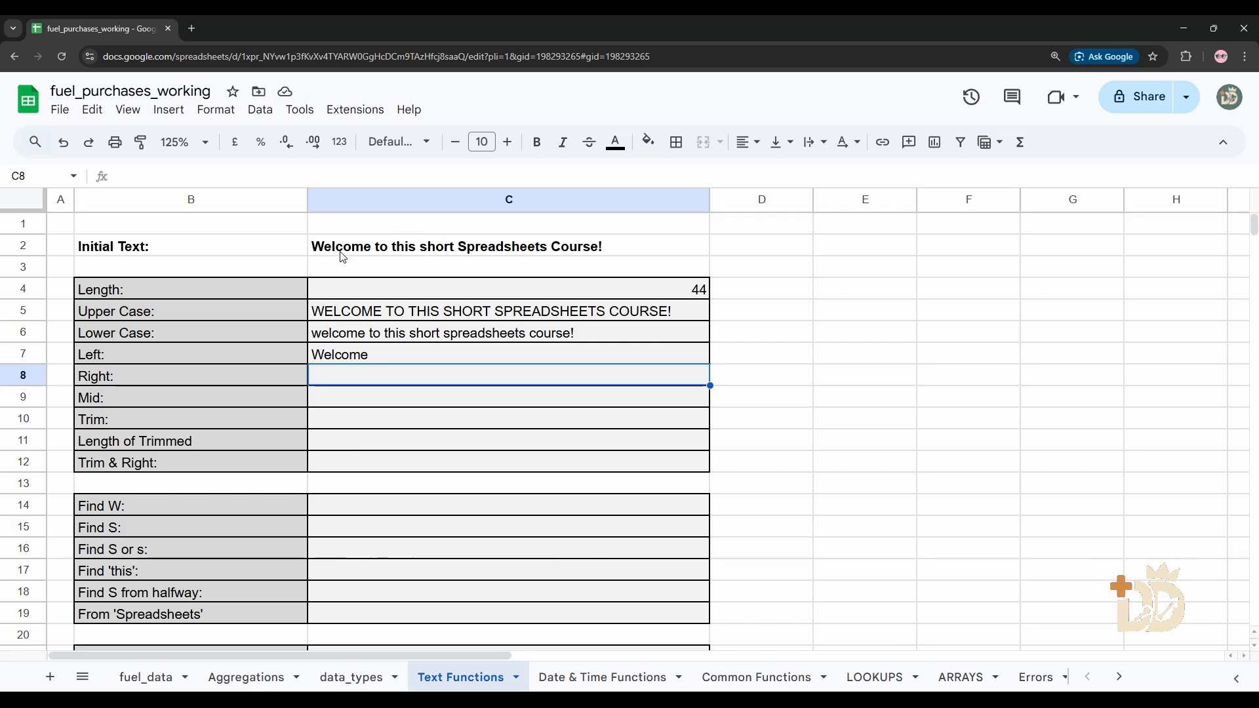
pyautogui.click(383, 354)
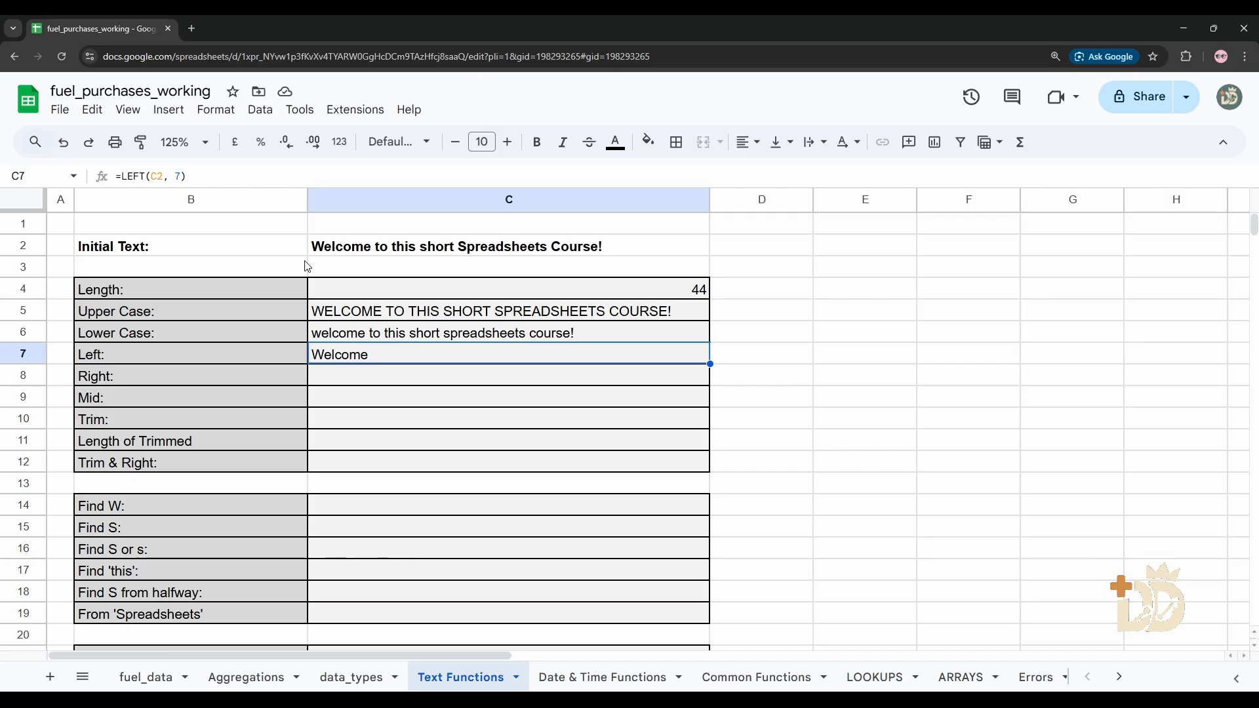
# - Extract the last 7 characters of the initial text in C8 with the formula =RIGHT(C2, 7)
pyautogui.click(400, 376)
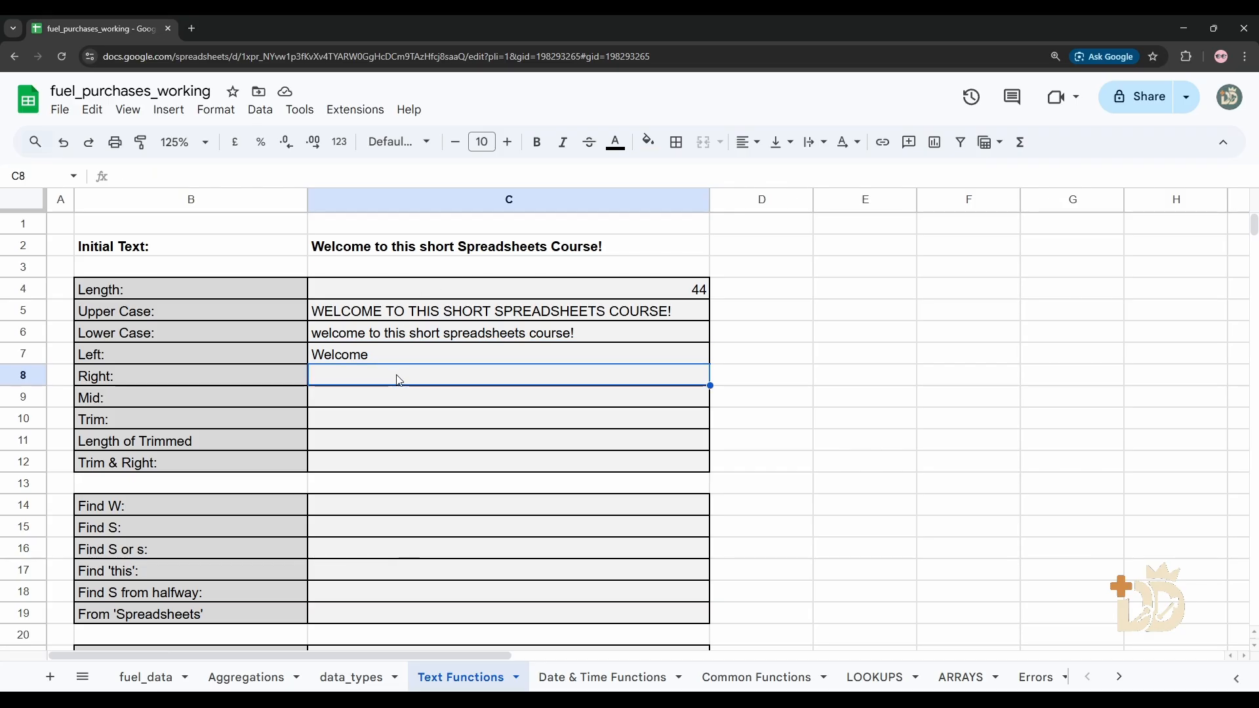
pyautogui.click(257, 177)
pyautogui.write('=RIGHT(')
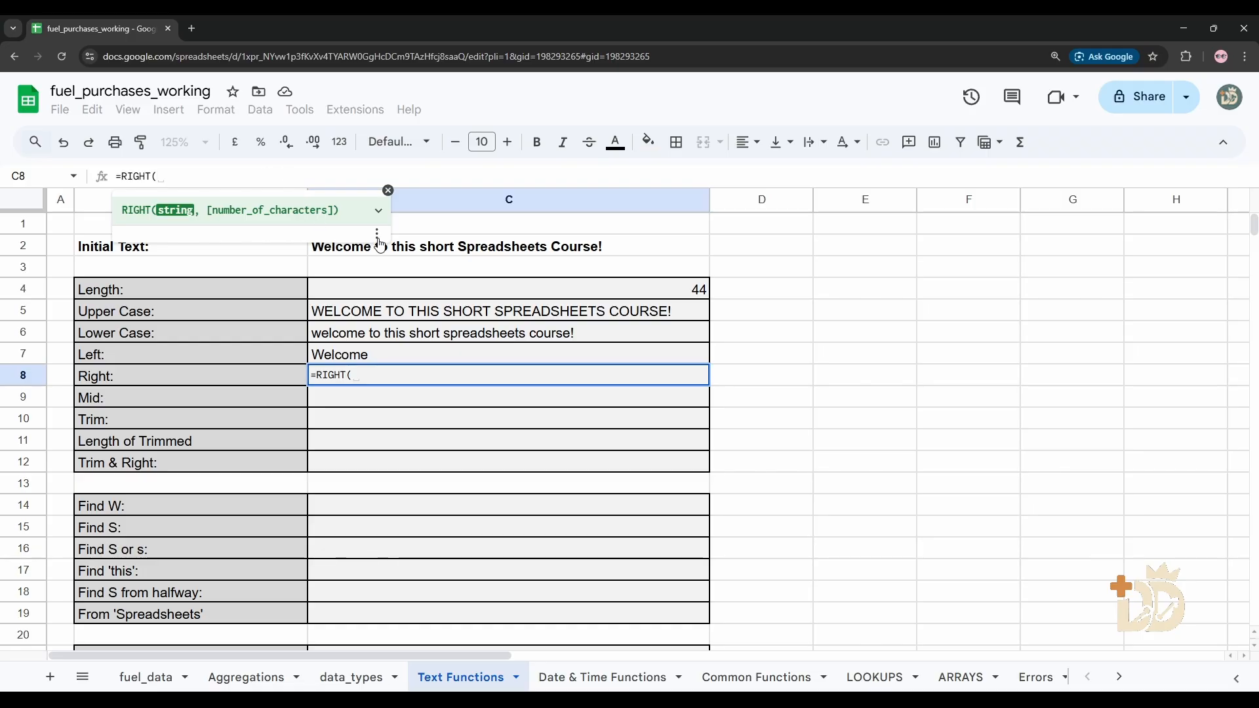
pyautogui.click(417, 249)
pyautogui.write(', ')
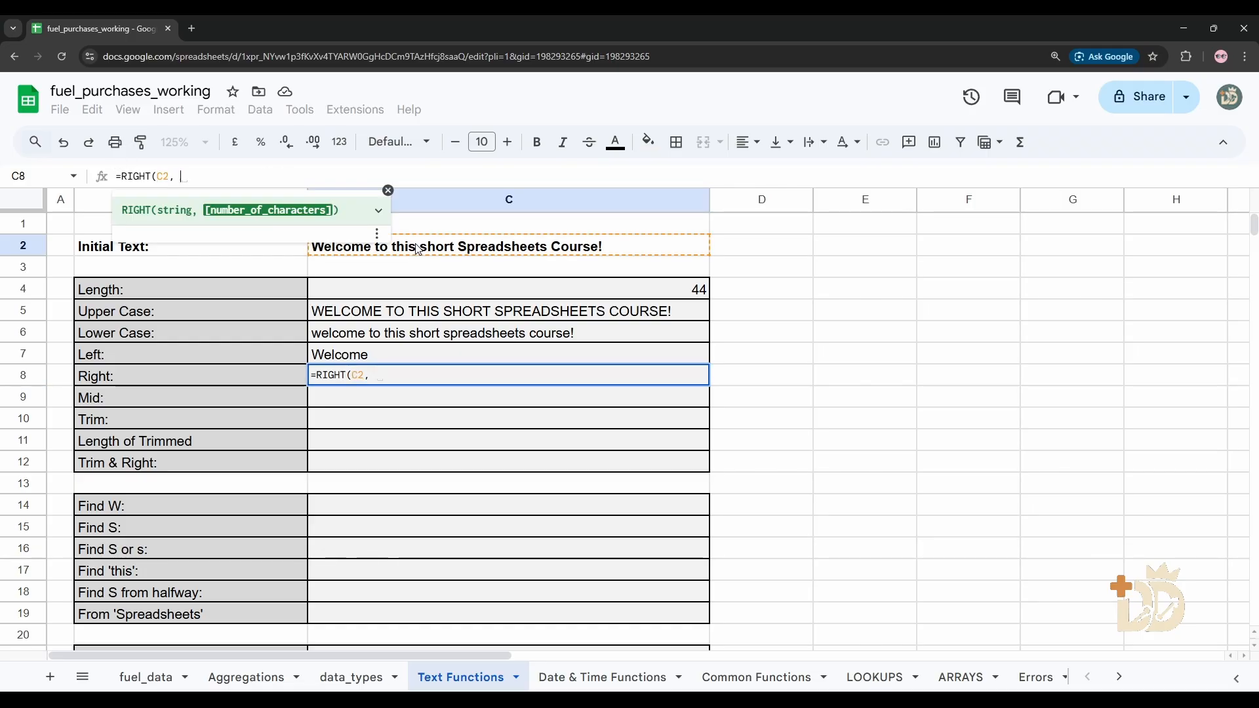
pyautogui.write('7)')
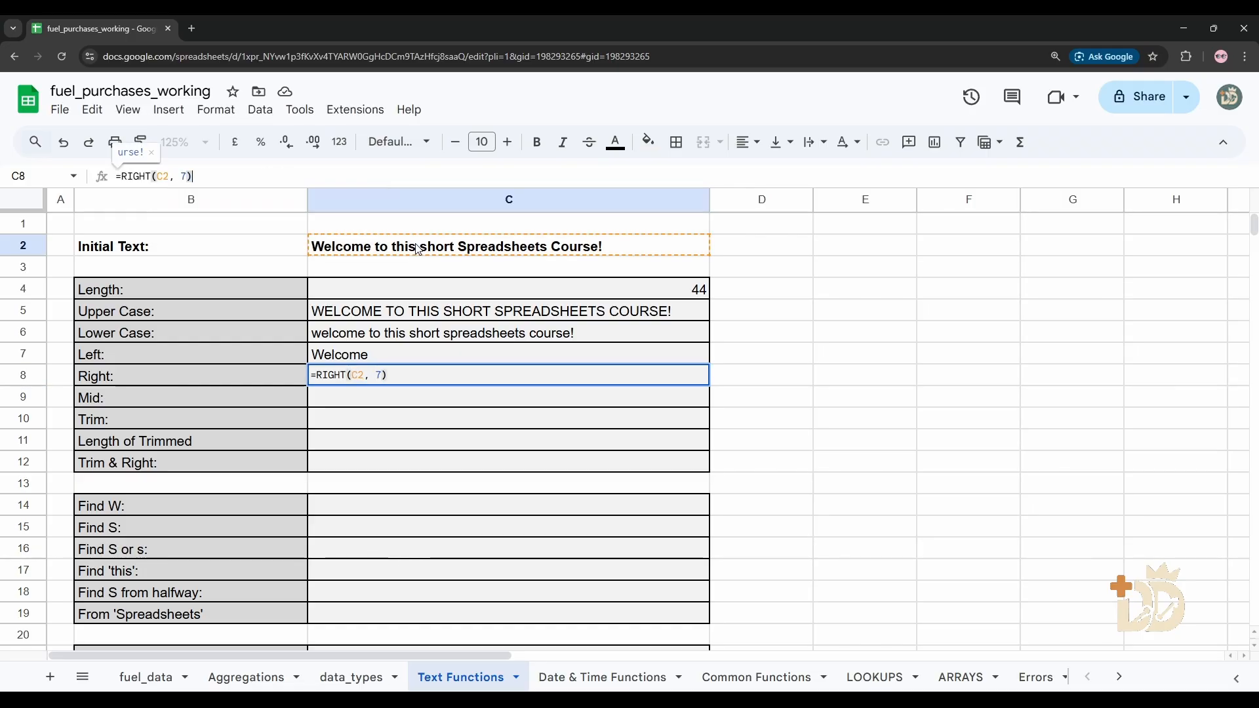
pyautogui.press('Return')
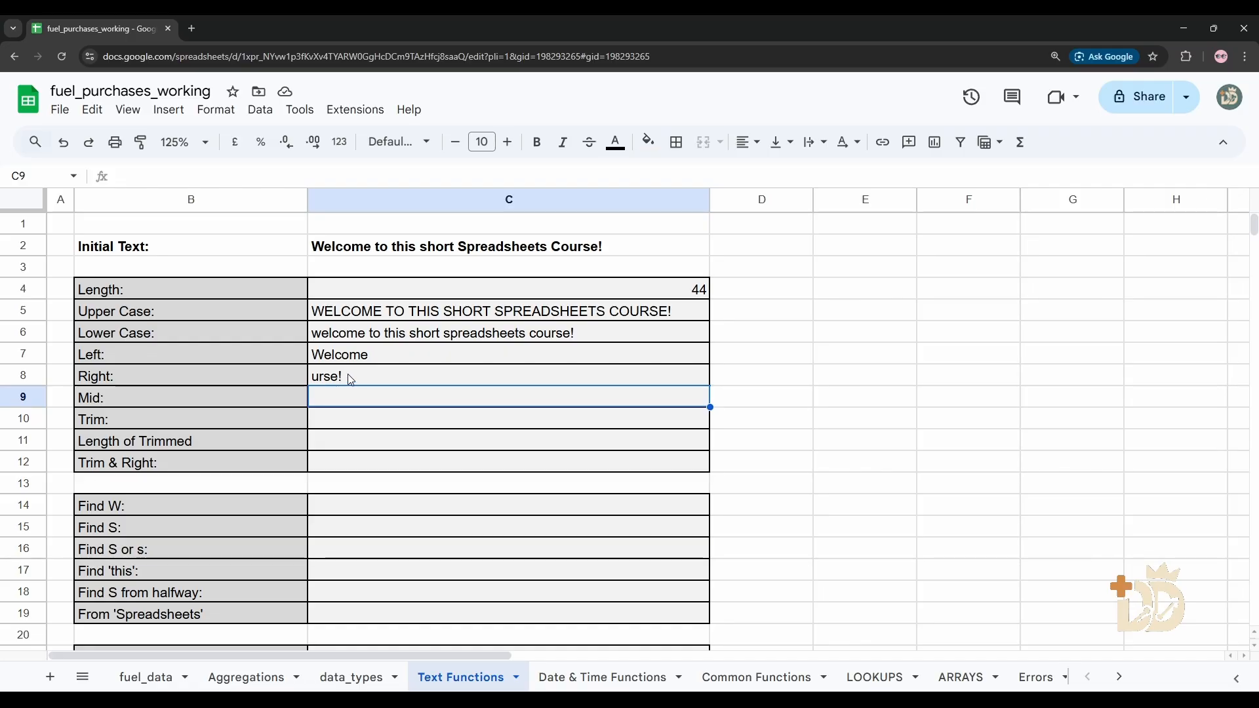
pyautogui.click(377, 375)
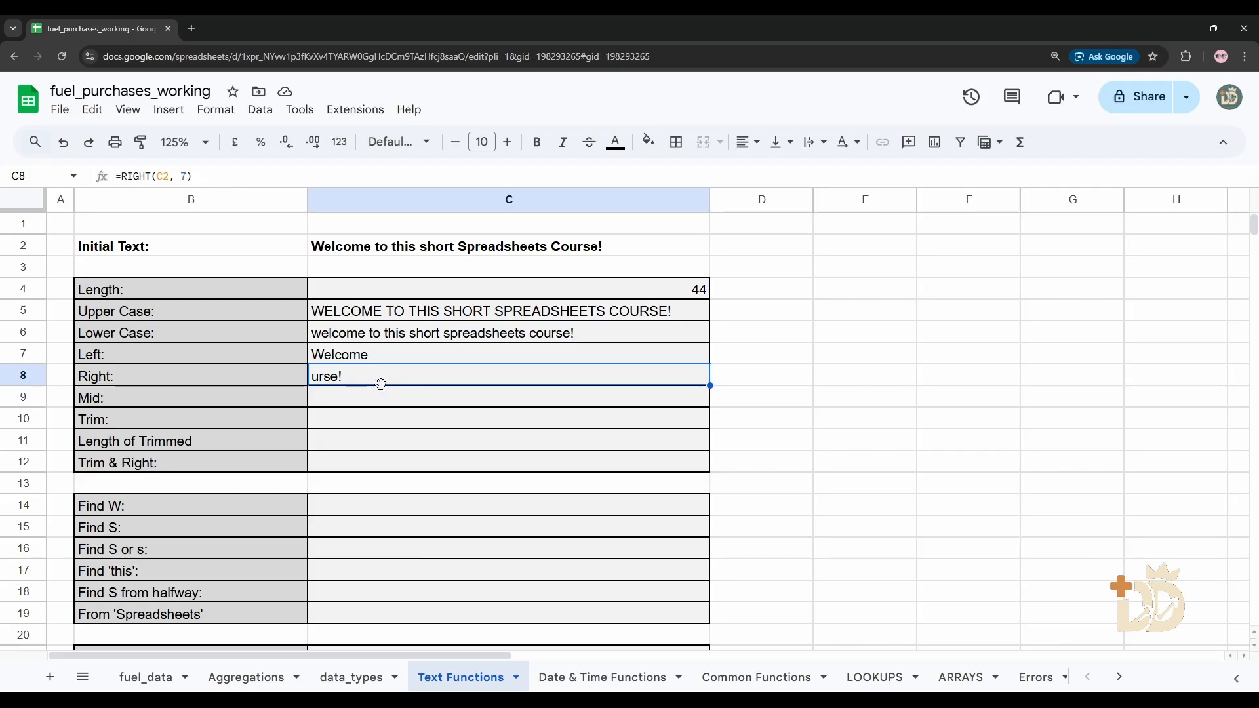
# - Extract 12 characters starting at position 23 of the initial text in C9 with =MID(C2, 23, 12), and review the result
pyautogui.click(355, 399)
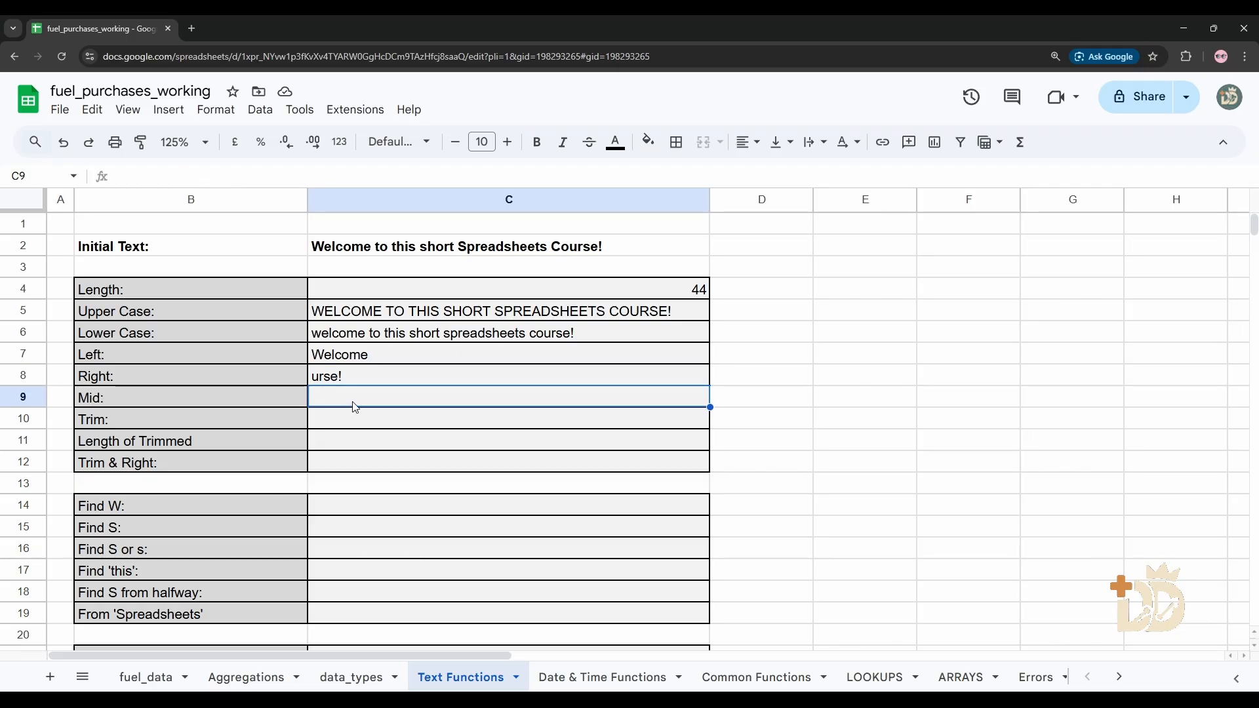
pyautogui.click(219, 173)
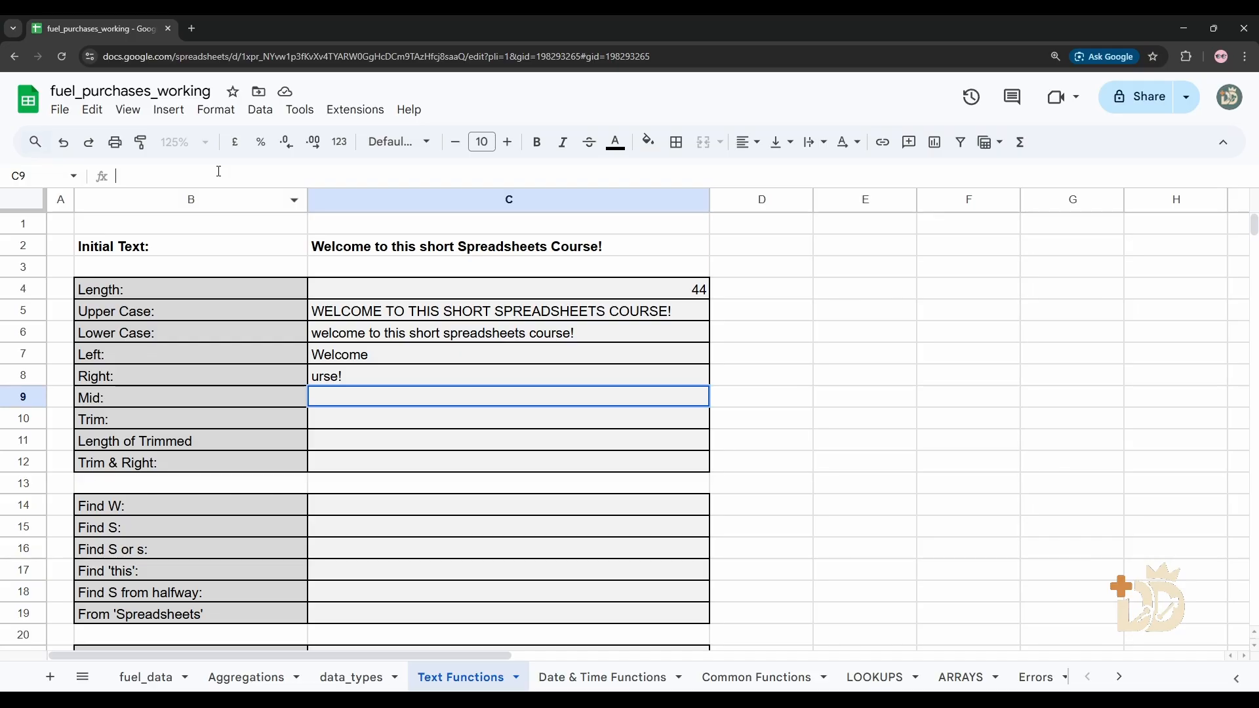
pyautogui.write('=MID(')
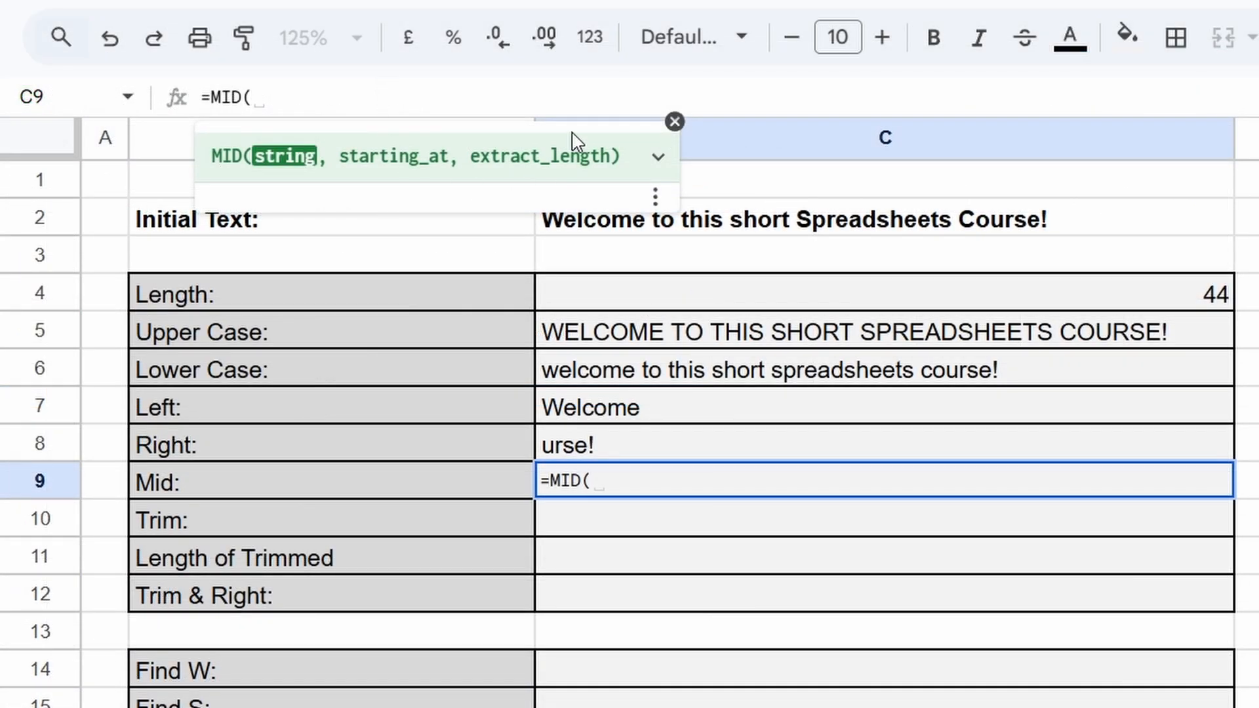
pyautogui.click(825, 226)
pyautogui.write(',')
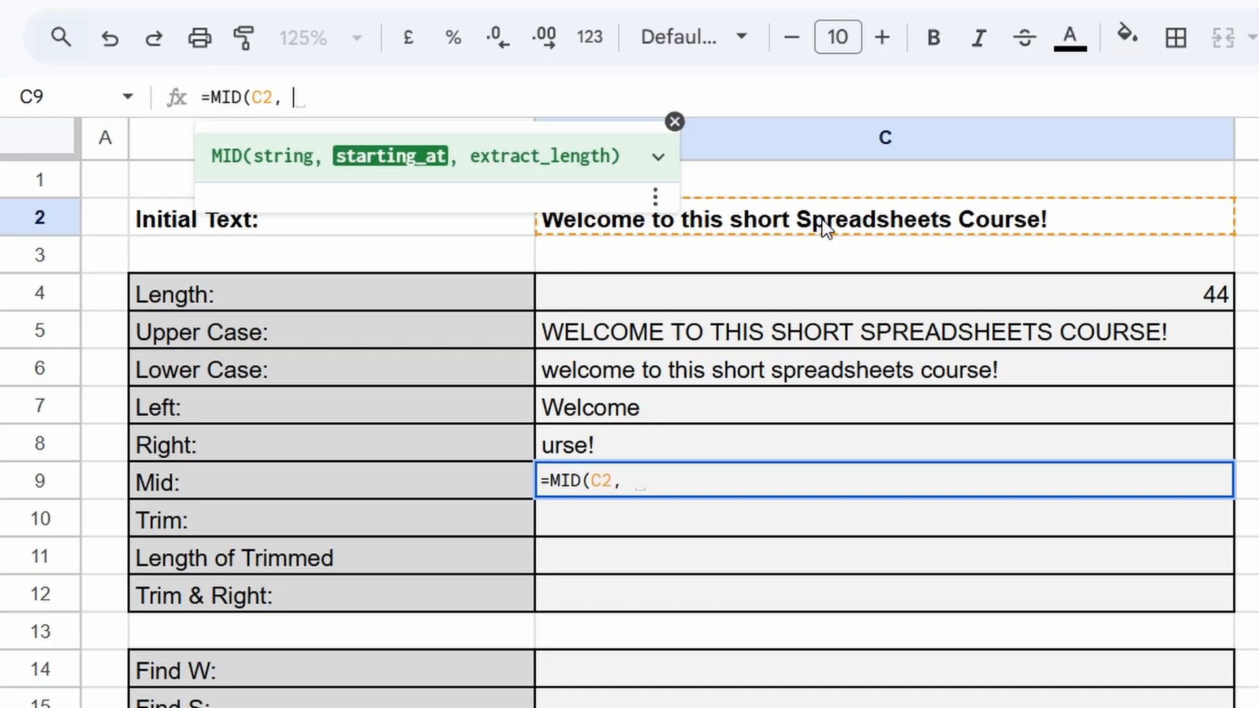
pyautogui.write('23, 12')
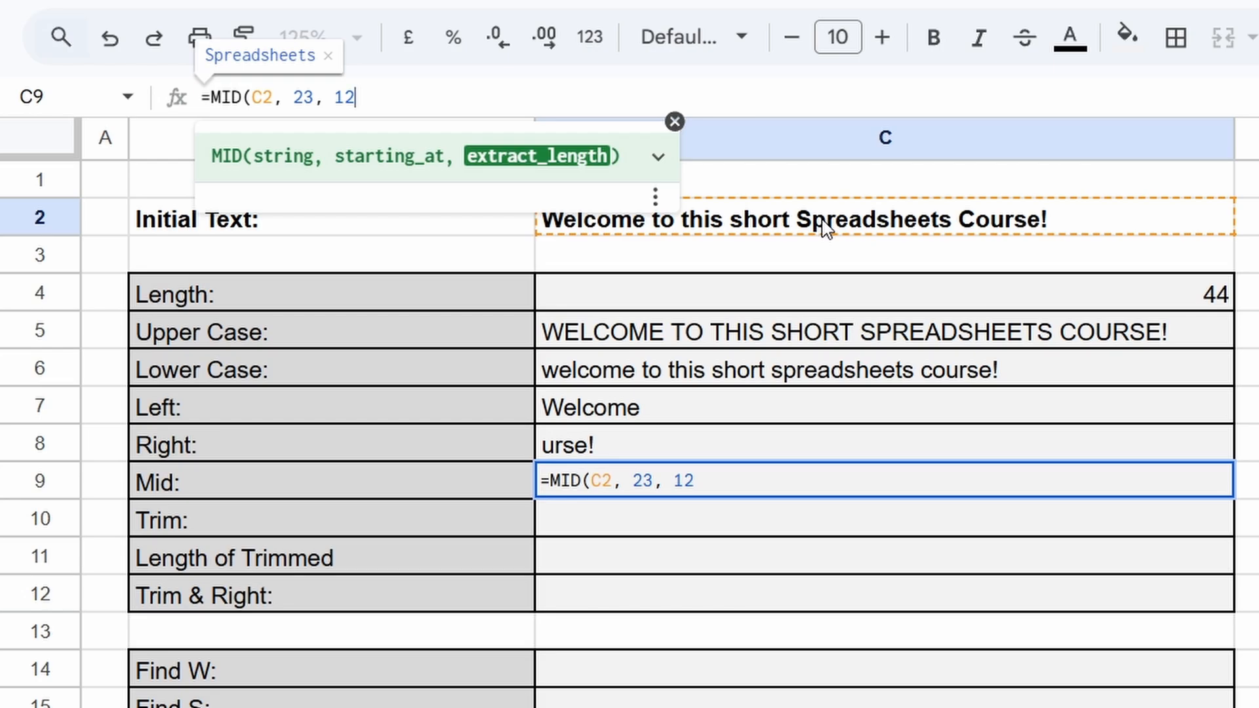
pyautogui.write(')')
pyautogui.press('Return')
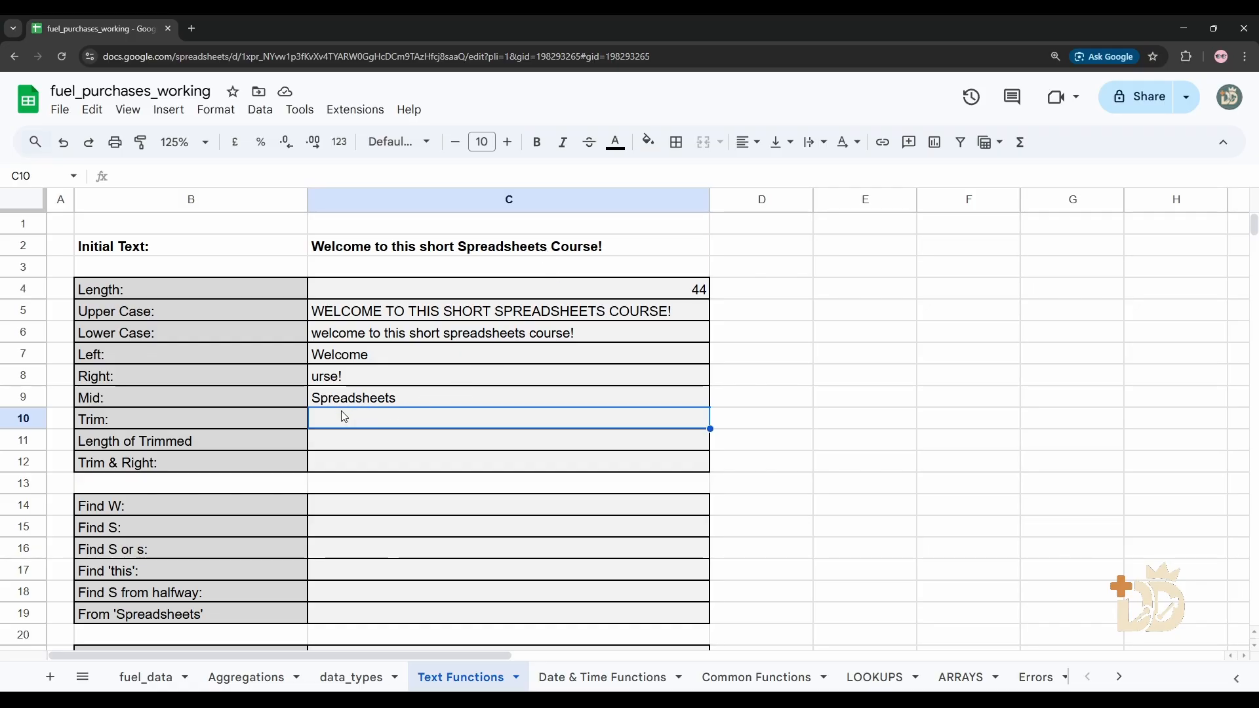
pyautogui.click(349, 377)
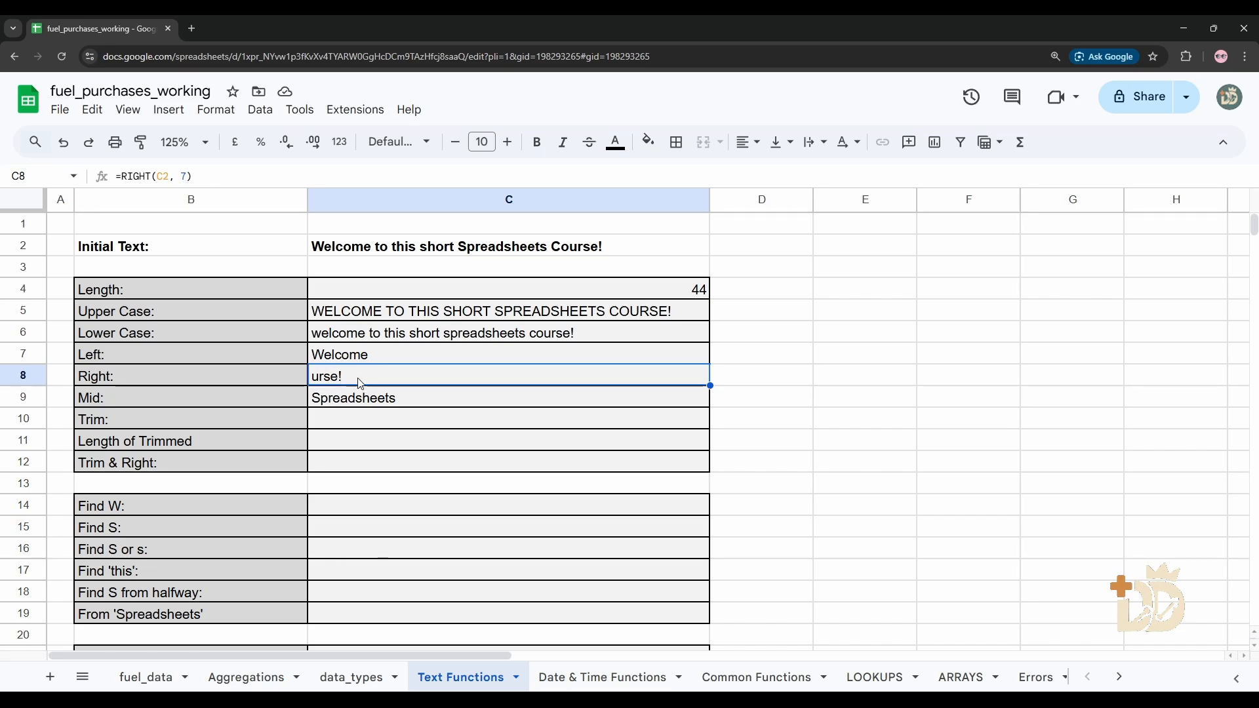
pyautogui.click(367, 423)
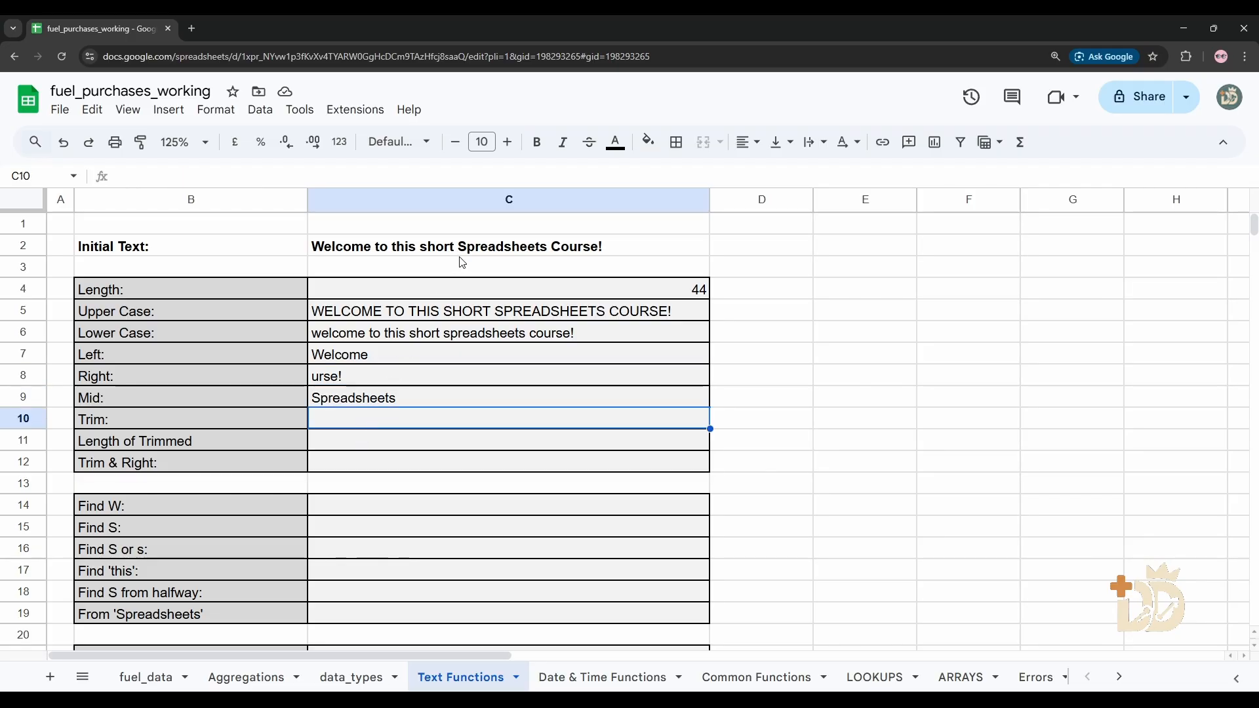
pyautogui.click(366, 403)
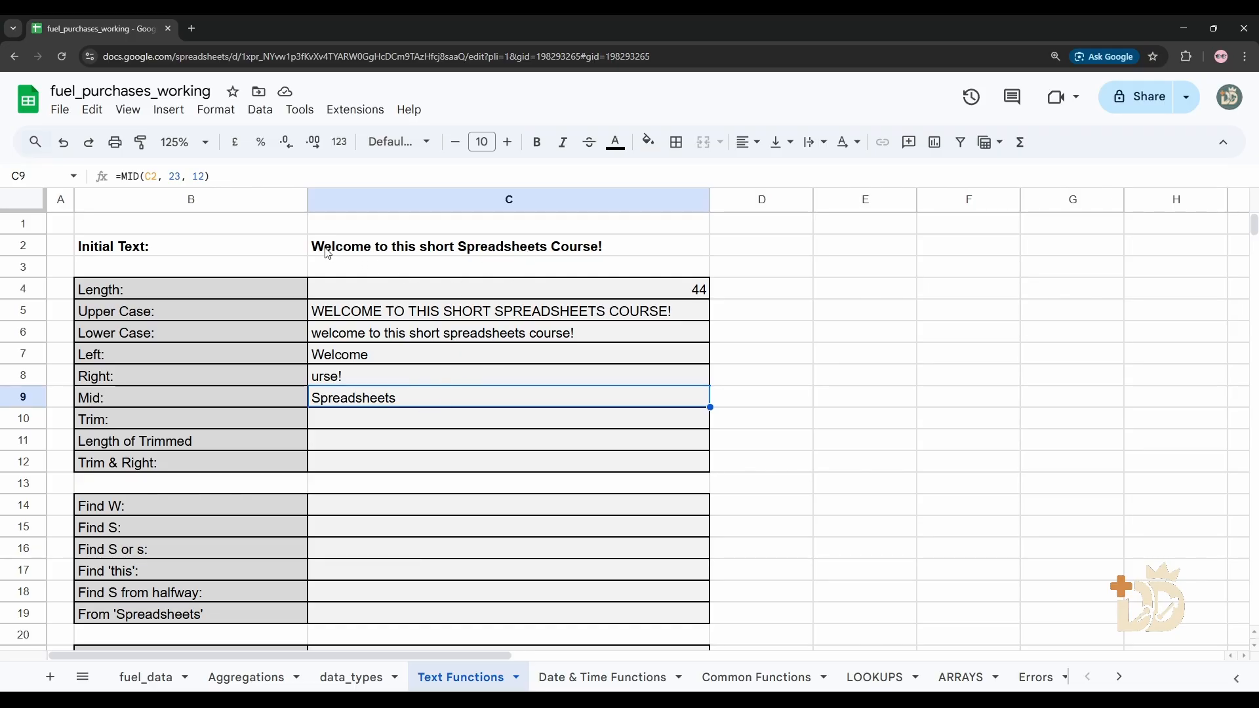
# - Remove the extra spaces from the initial text in C10 with the formula =TRIM(C2)
pyautogui.click(391, 423)
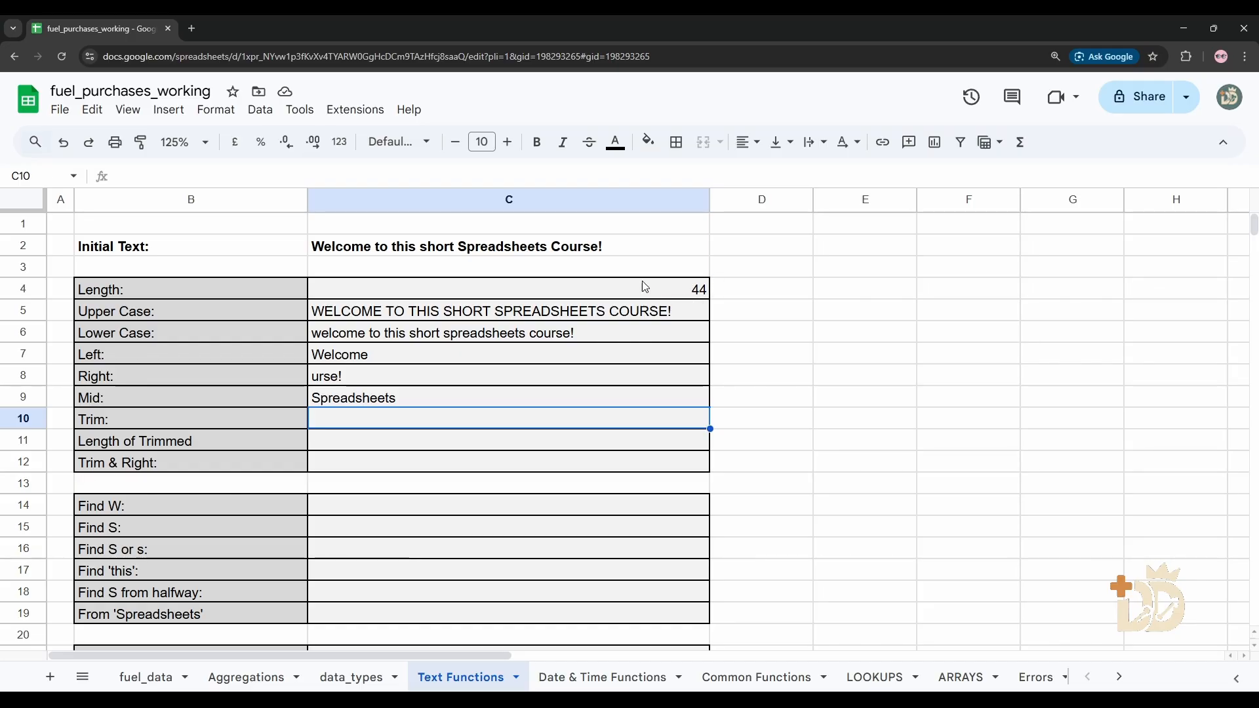
pyautogui.click(272, 175)
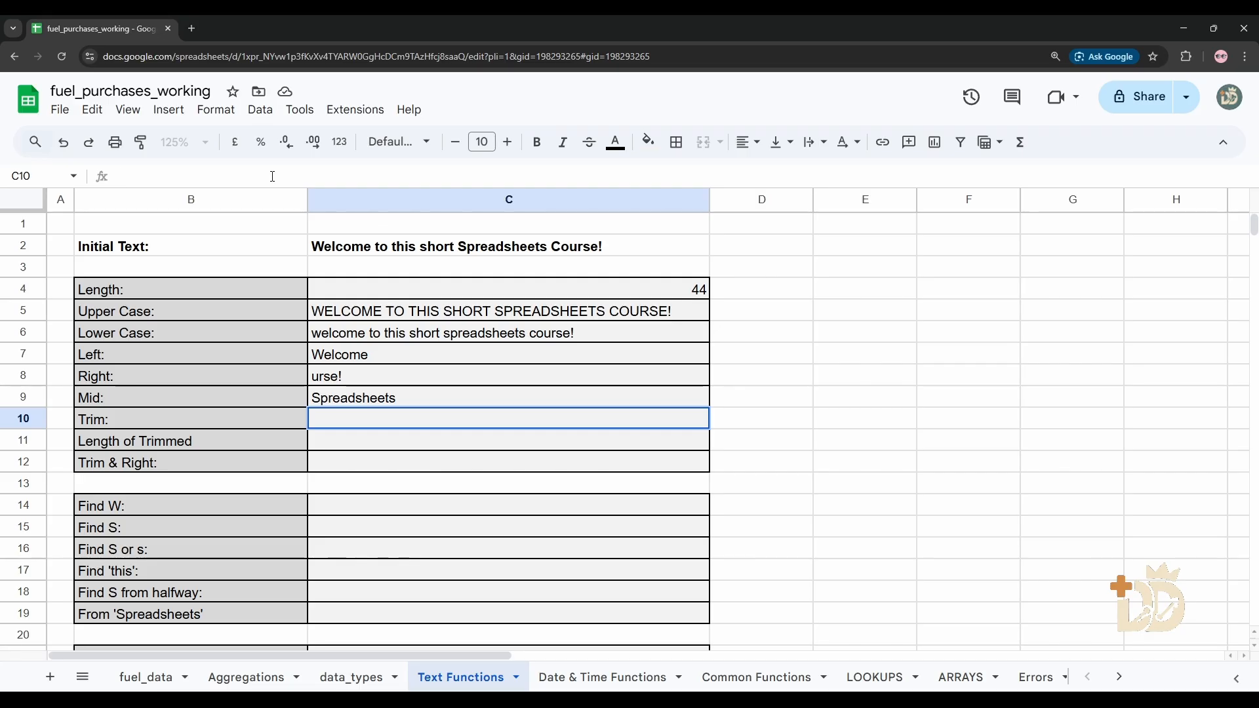
pyautogui.write('=TRI')
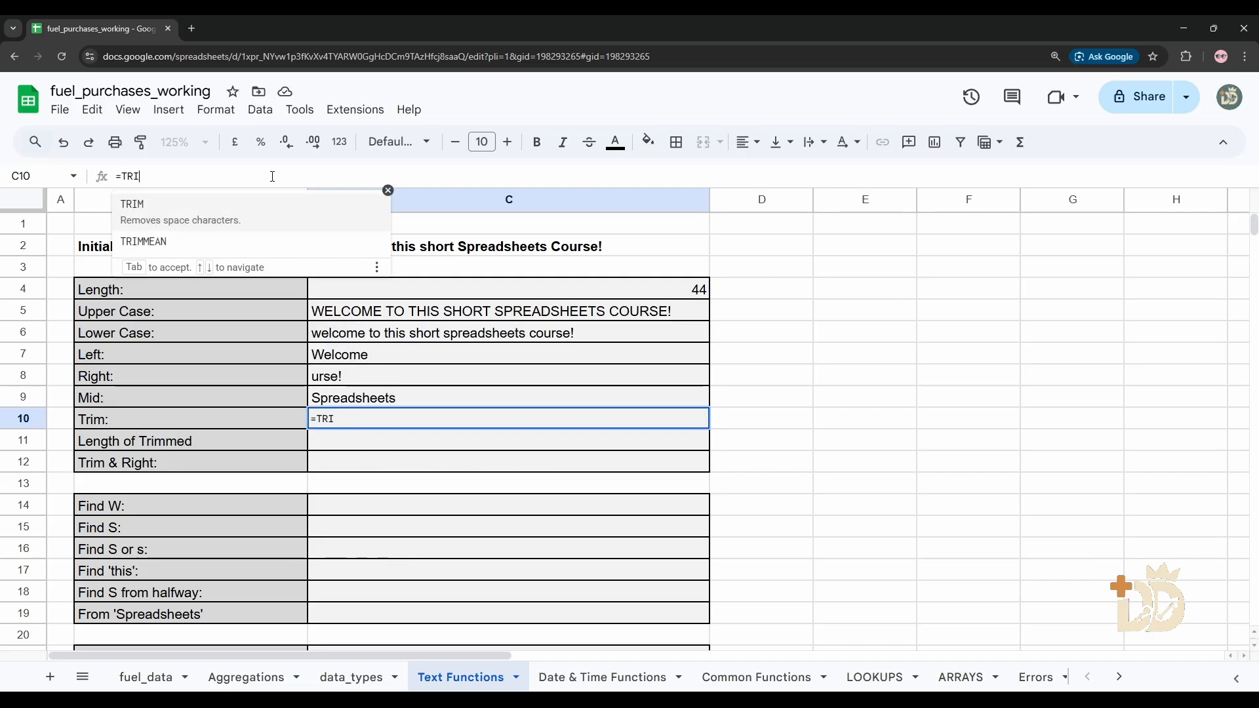
pyautogui.write('M')
pyautogui.write('(')
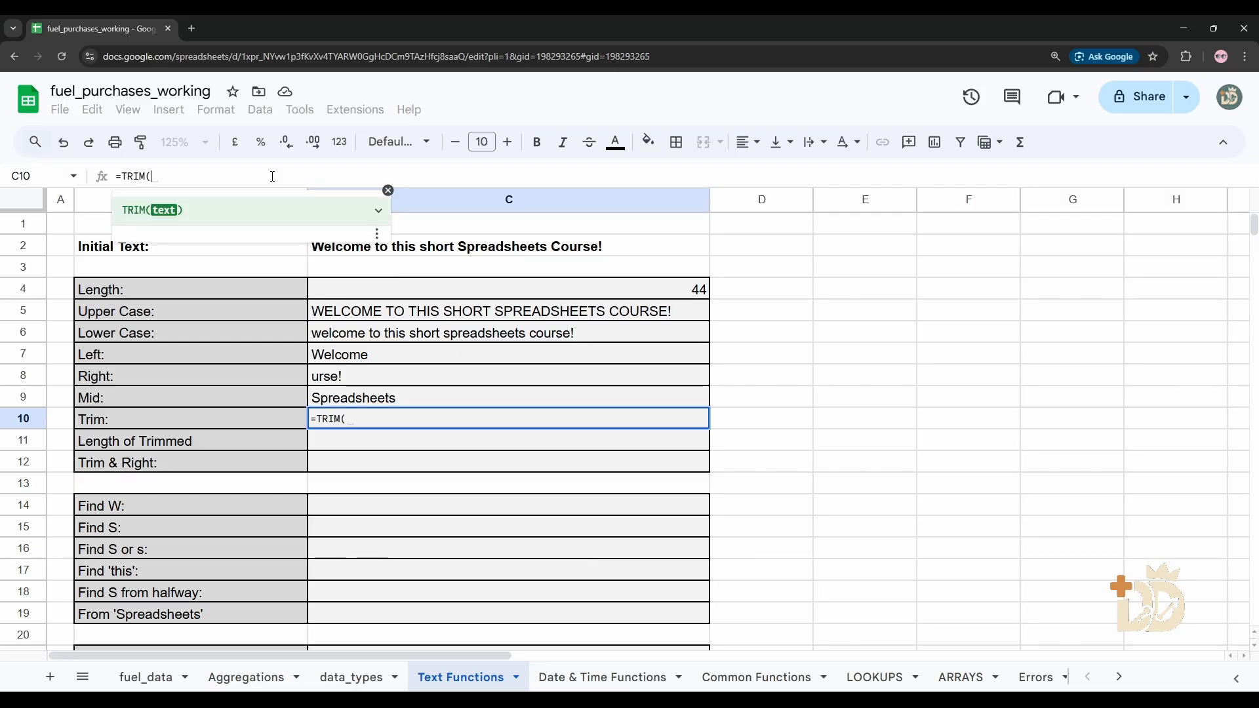
pyautogui.click(490, 251)
pyautogui.write(')')
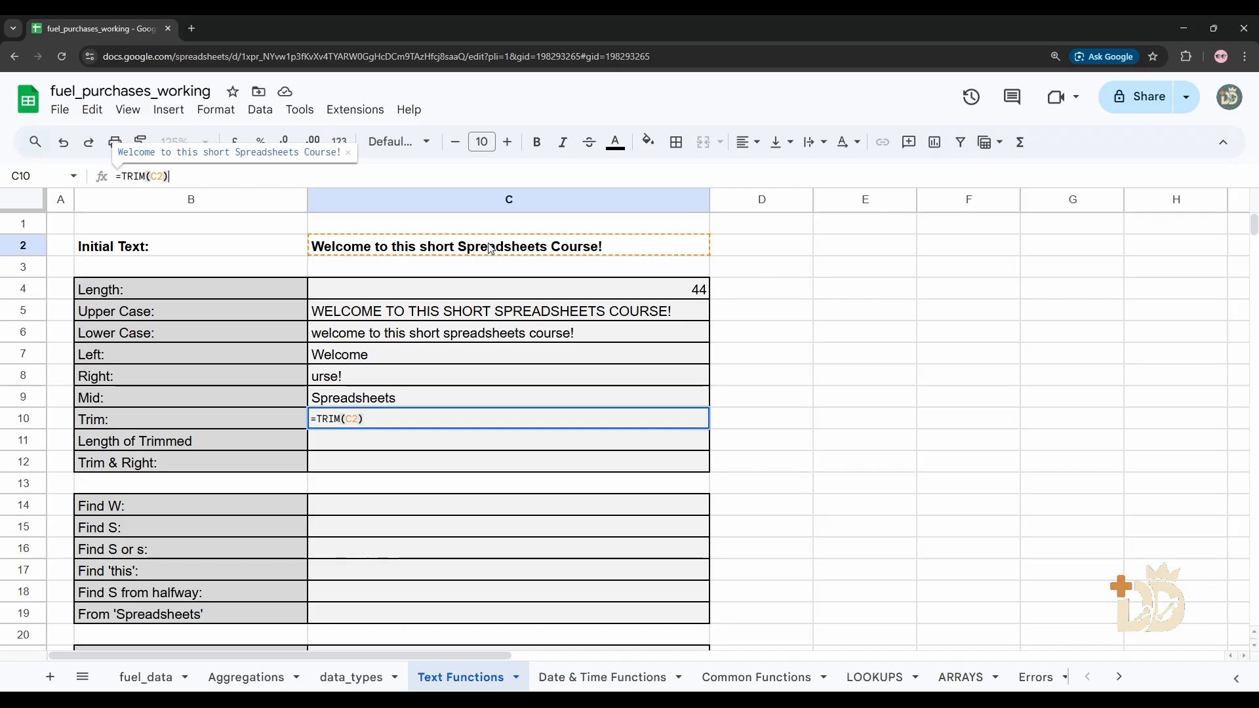
pyautogui.press('Return')
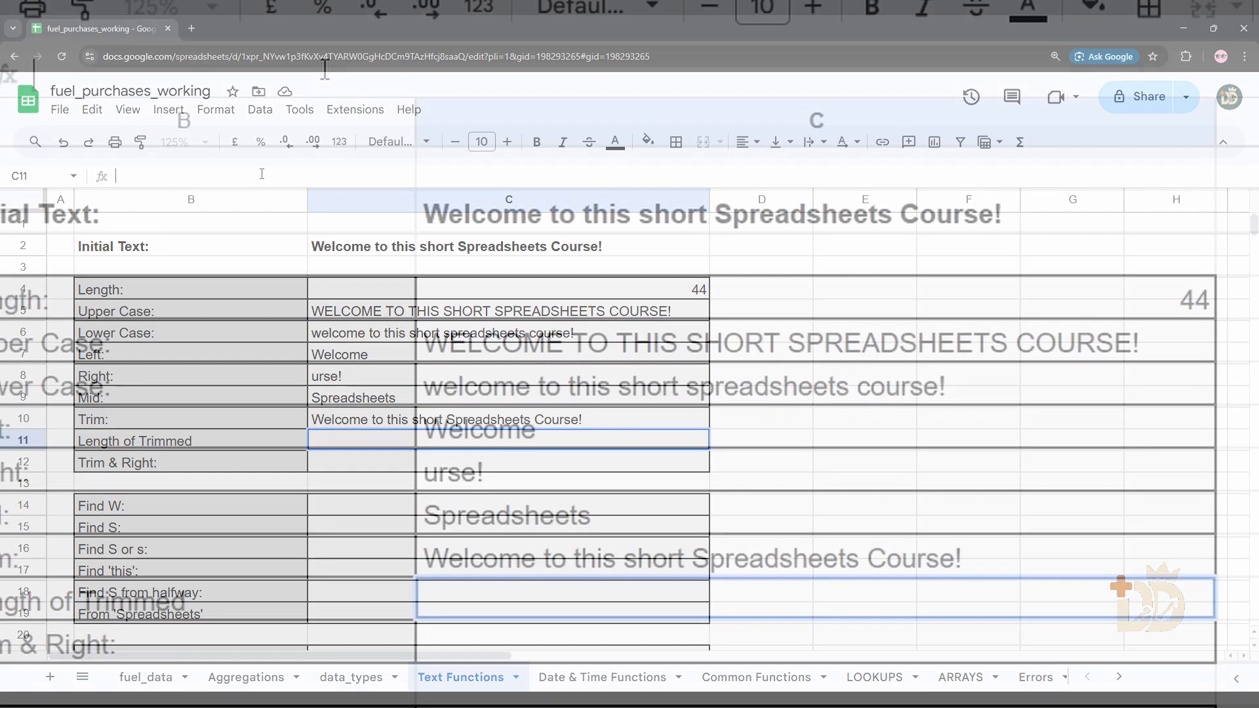
# - Calculate the length of the trimmed text in C11 with the formula =LEN(C10)
pyautogui.click(261, 176)
pyautogui.write('=LEN(')
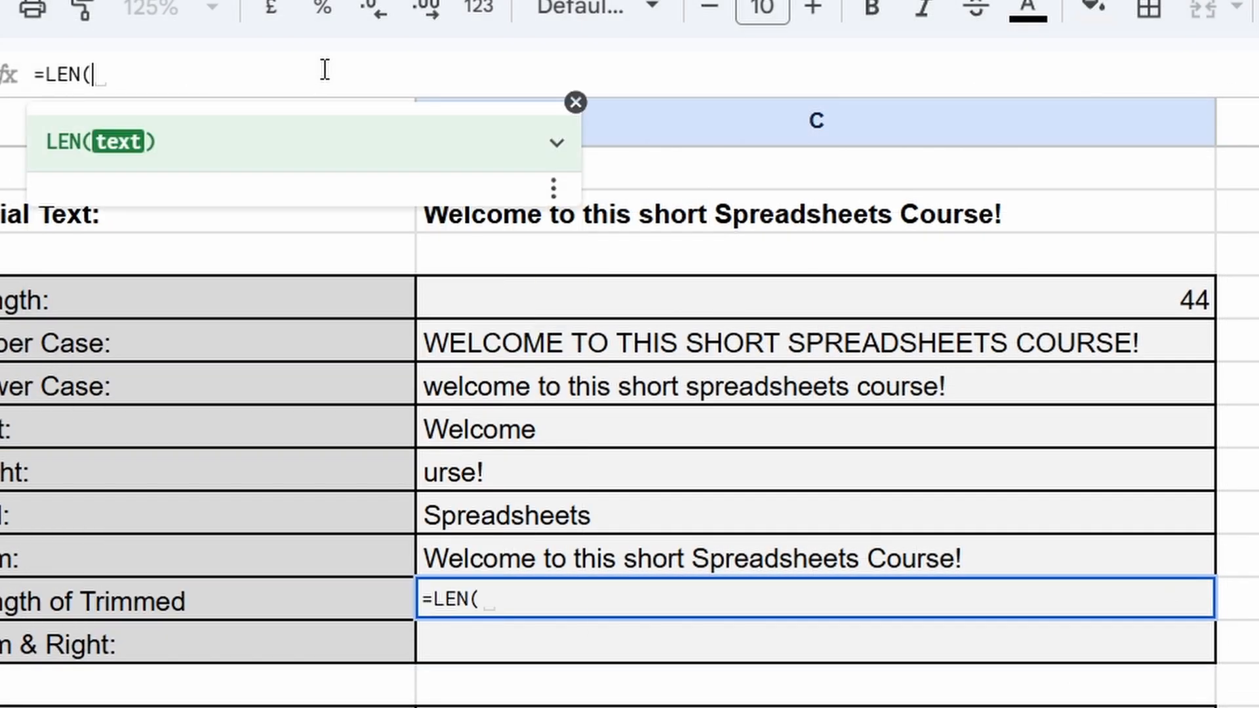
pyautogui.click(619, 561)
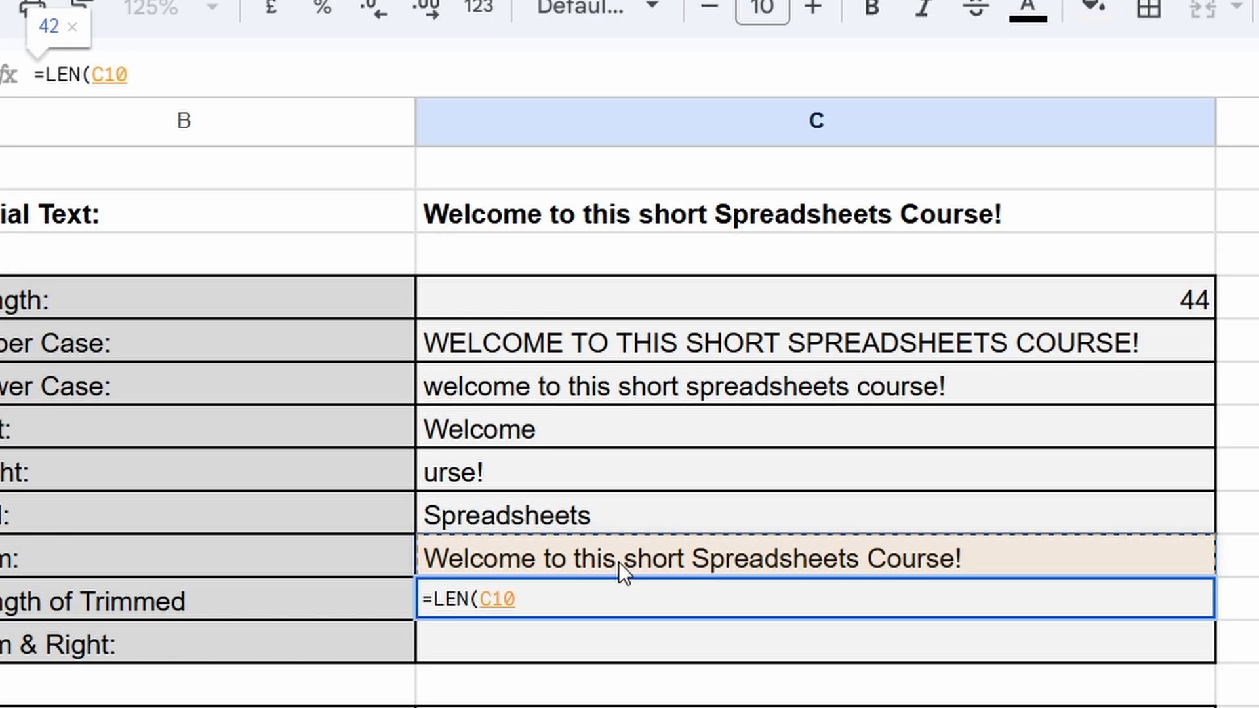
pyautogui.press('Return')
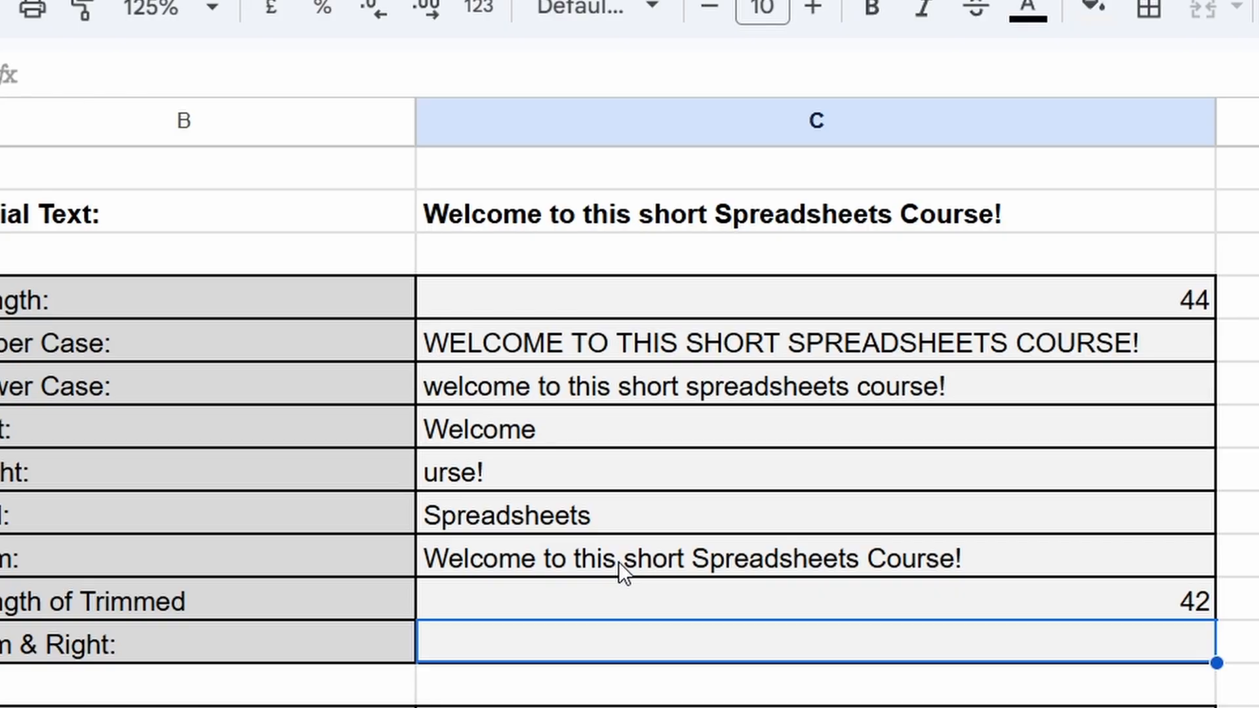
# - Inspect the initial text in C2 for leading or trailing spaces and compare it with the TRIM formula in C10
pyautogui.click(894, 218)
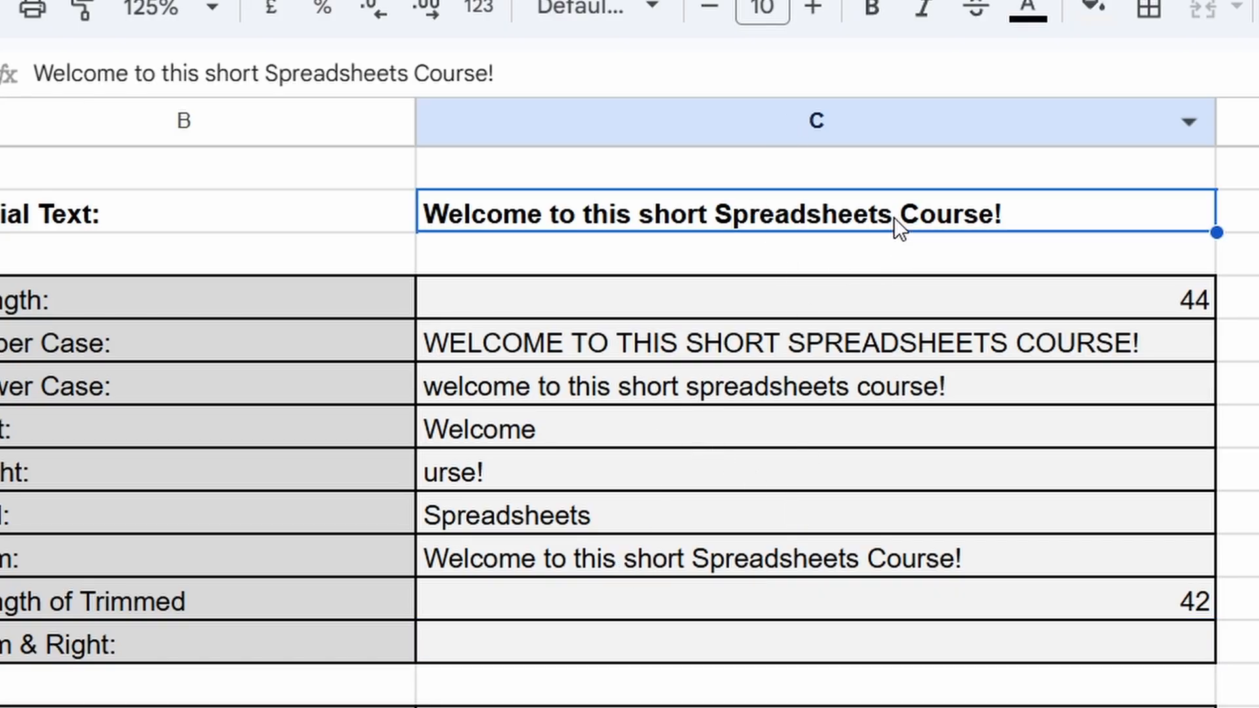
pyautogui.click(586, 79)
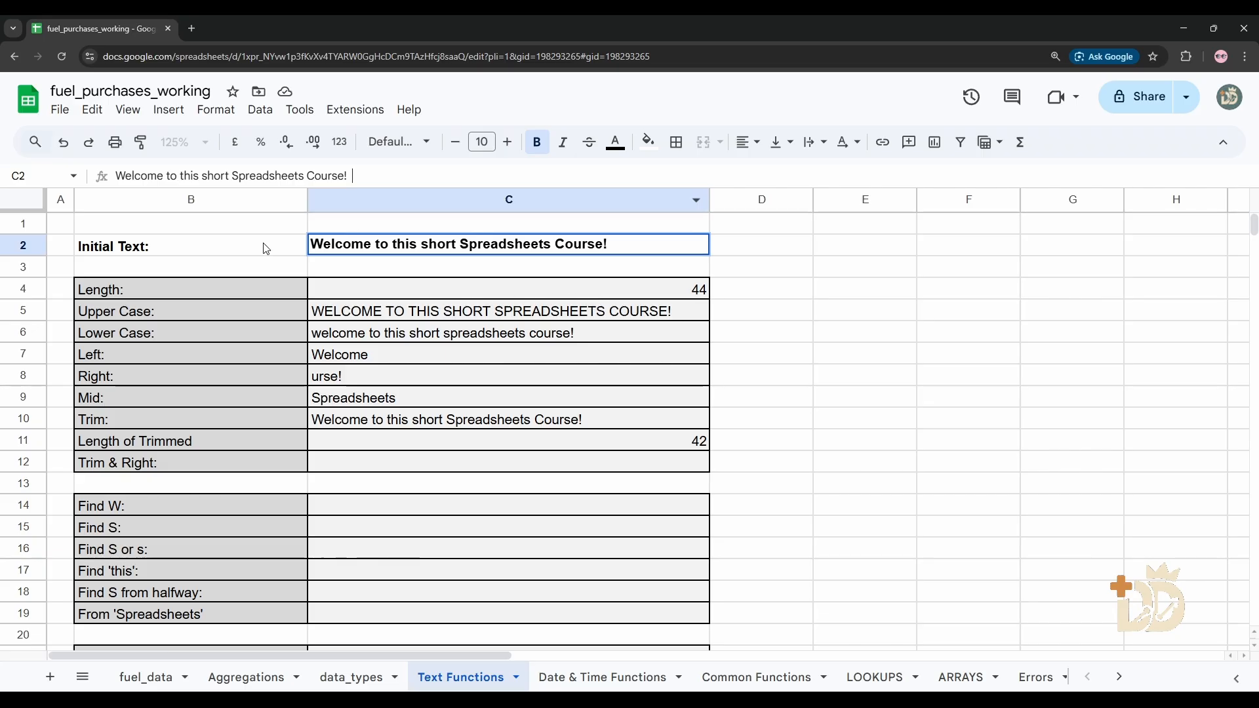
pyautogui.press('Home')
pyautogui.press('Return')
pyautogui.click(556, 419)
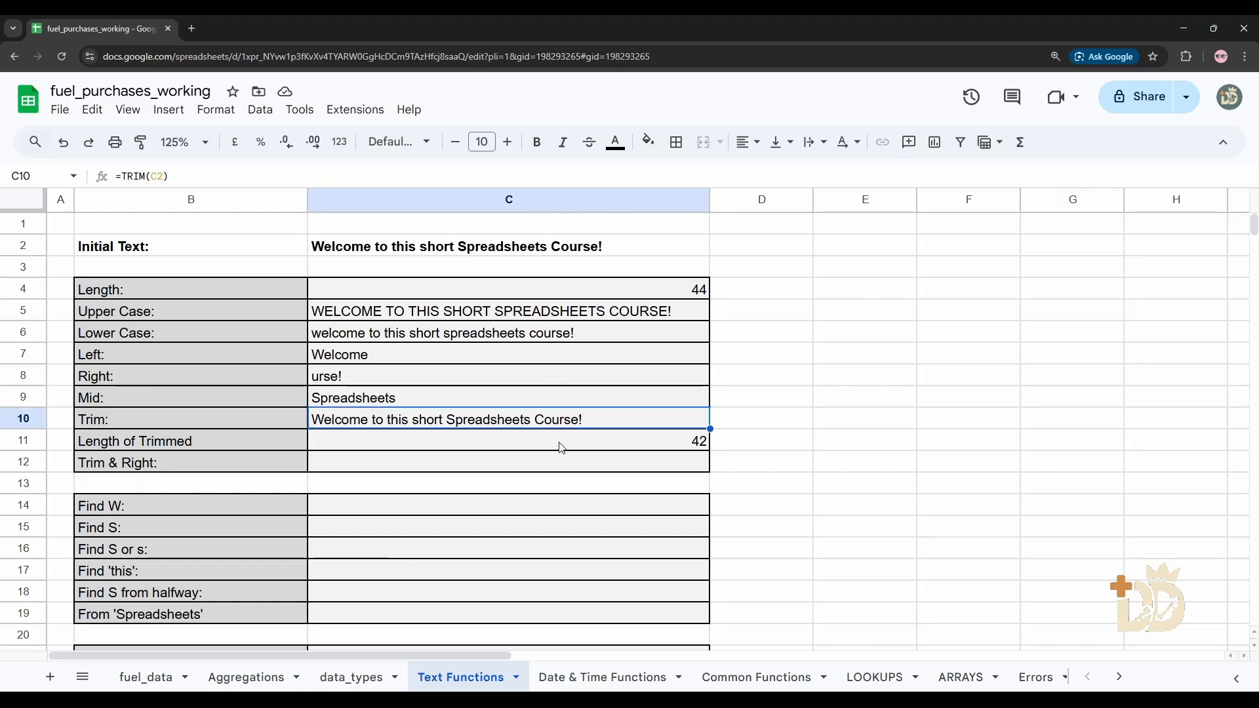
# - Copy the formula =RIGHT(C2, 7) from C8 into the Trim & Right cell C12
pyautogui.click(561, 446)
pyautogui.click(432, 462)
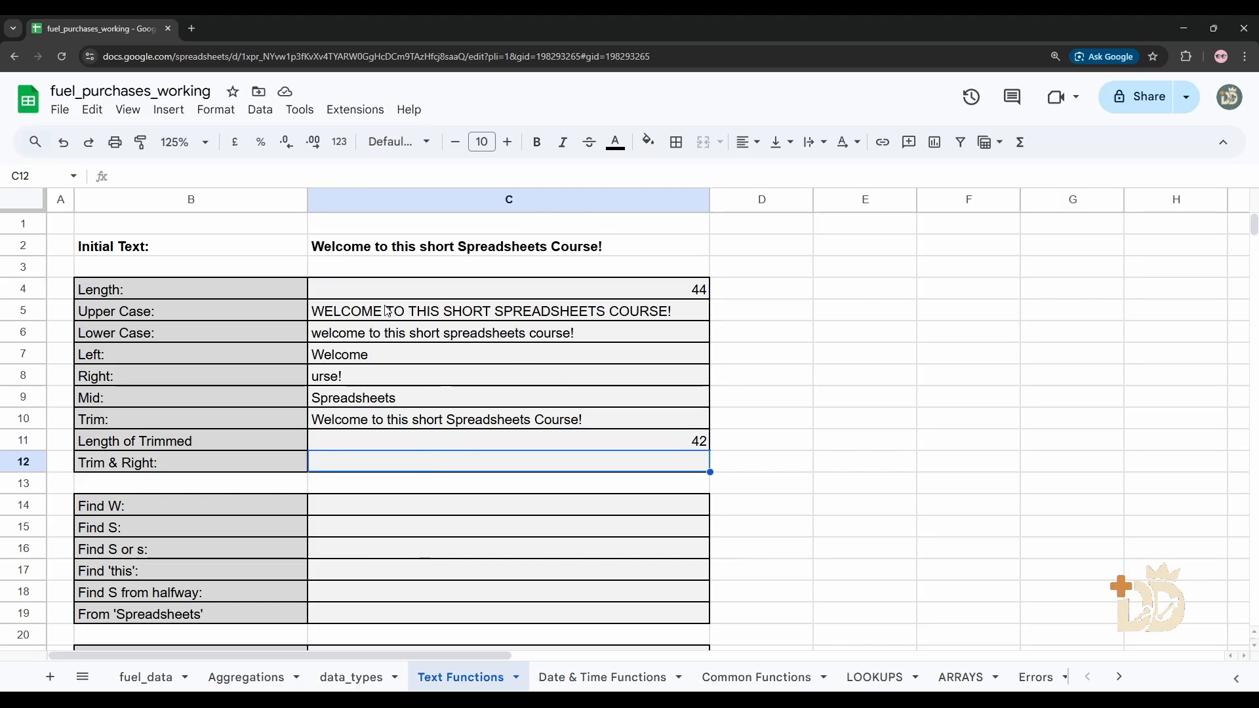
pyautogui.click(257, 177)
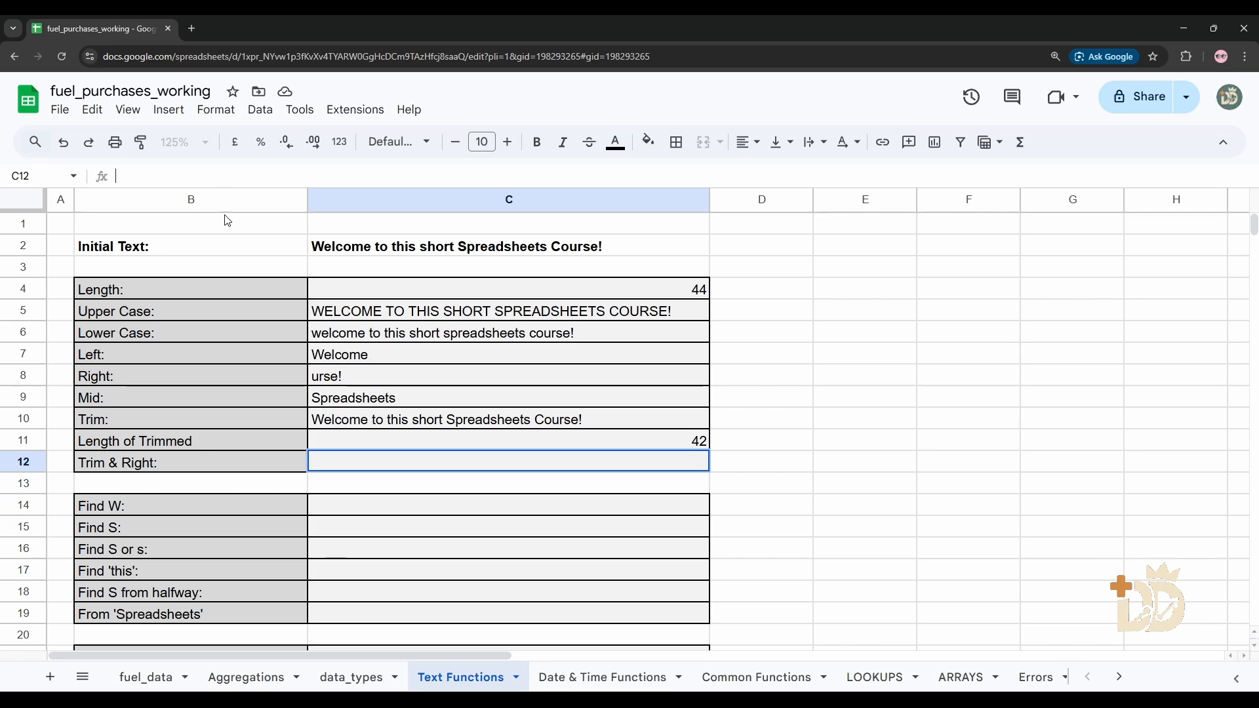
pyautogui.click(357, 400)
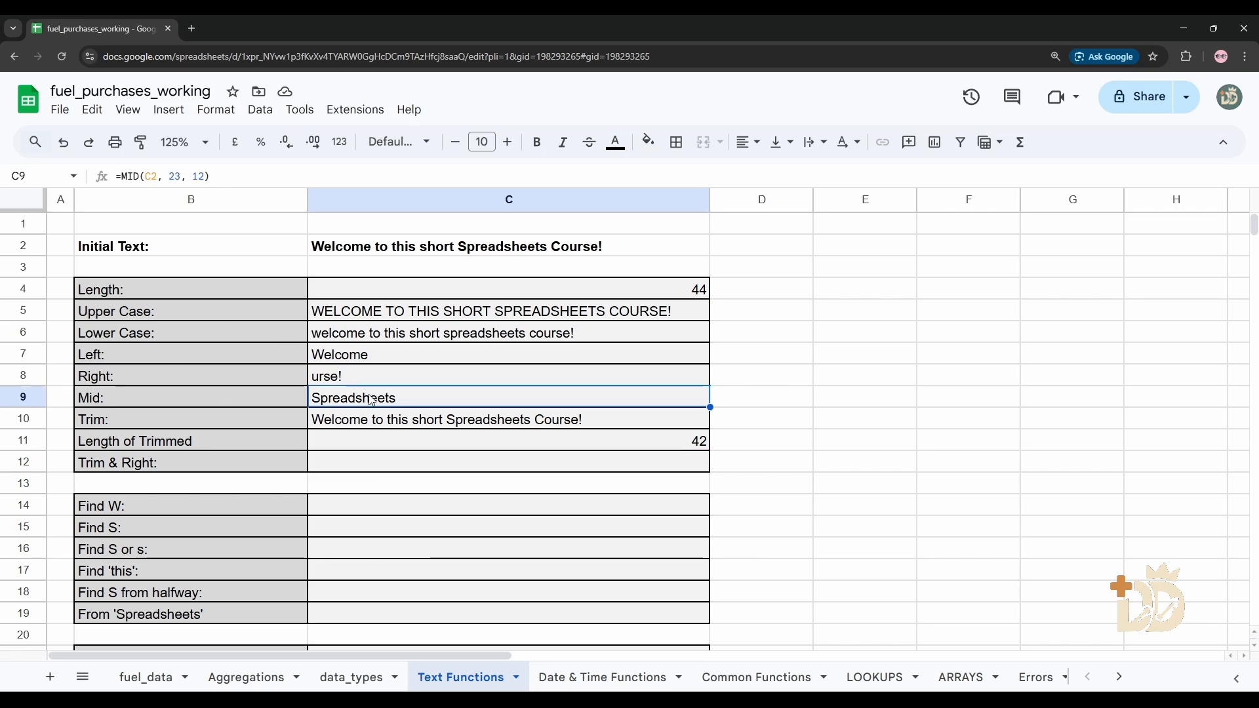
pyautogui.click(339, 374)
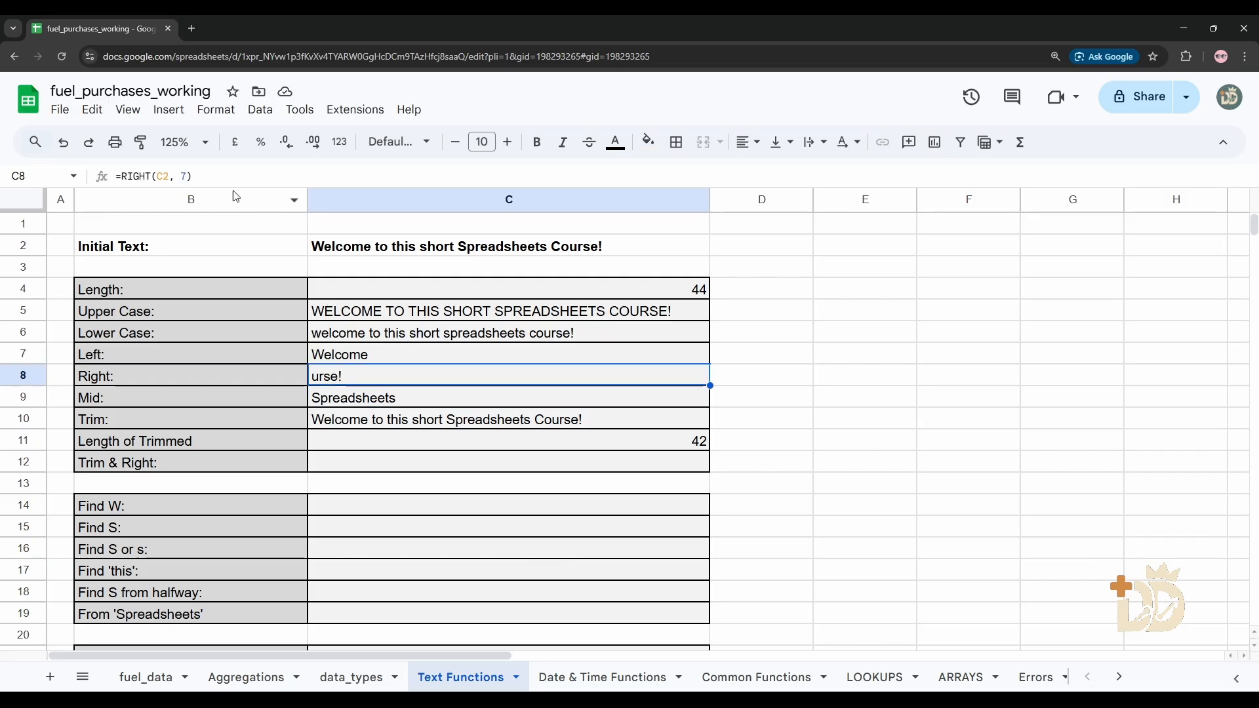
pyautogui.tripleClick(209, 176)
pyautogui.hotkey('ctrl', 'c')
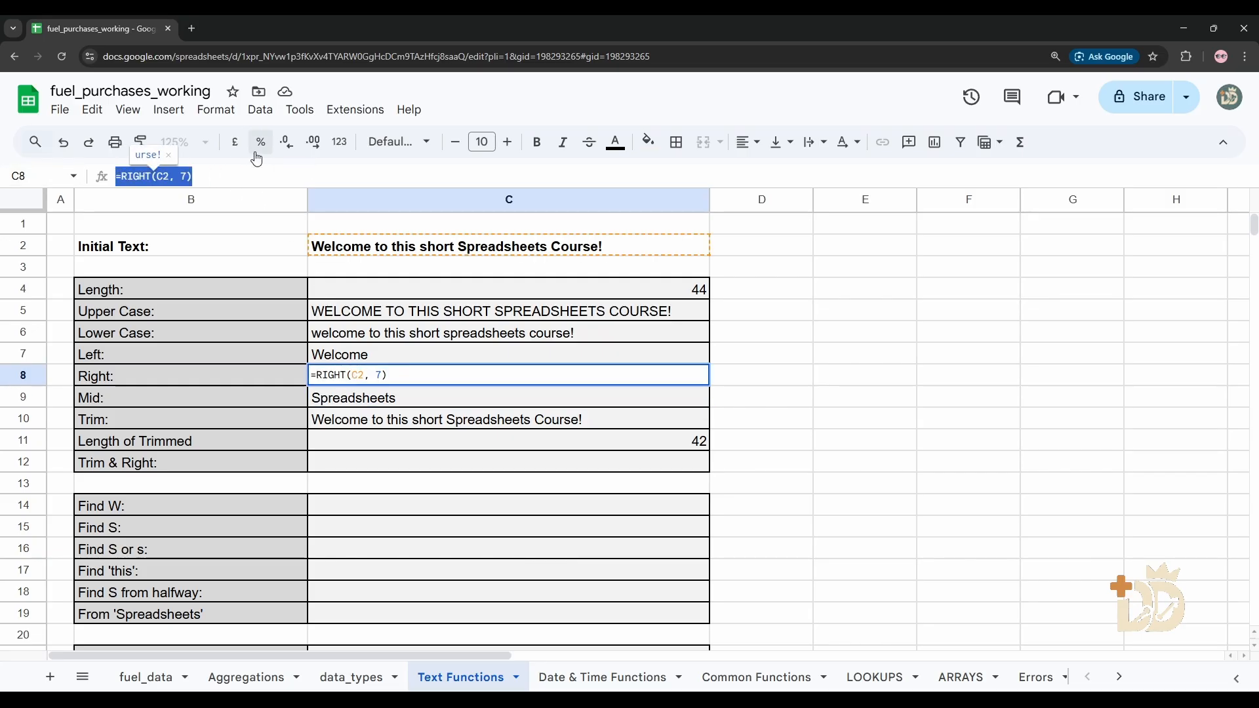
pyautogui.press('Return')
pyautogui.click(360, 455)
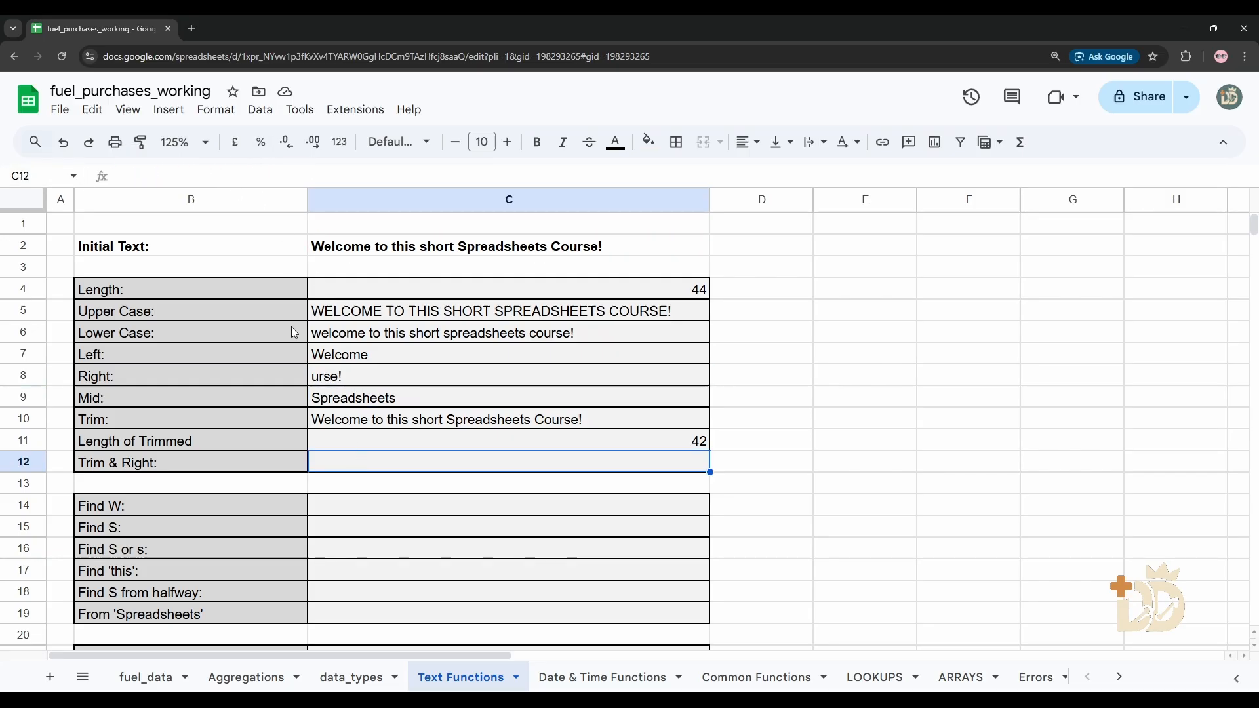
pyautogui.click(231, 175)
pyautogui.hotkey('ctrl', 'v')
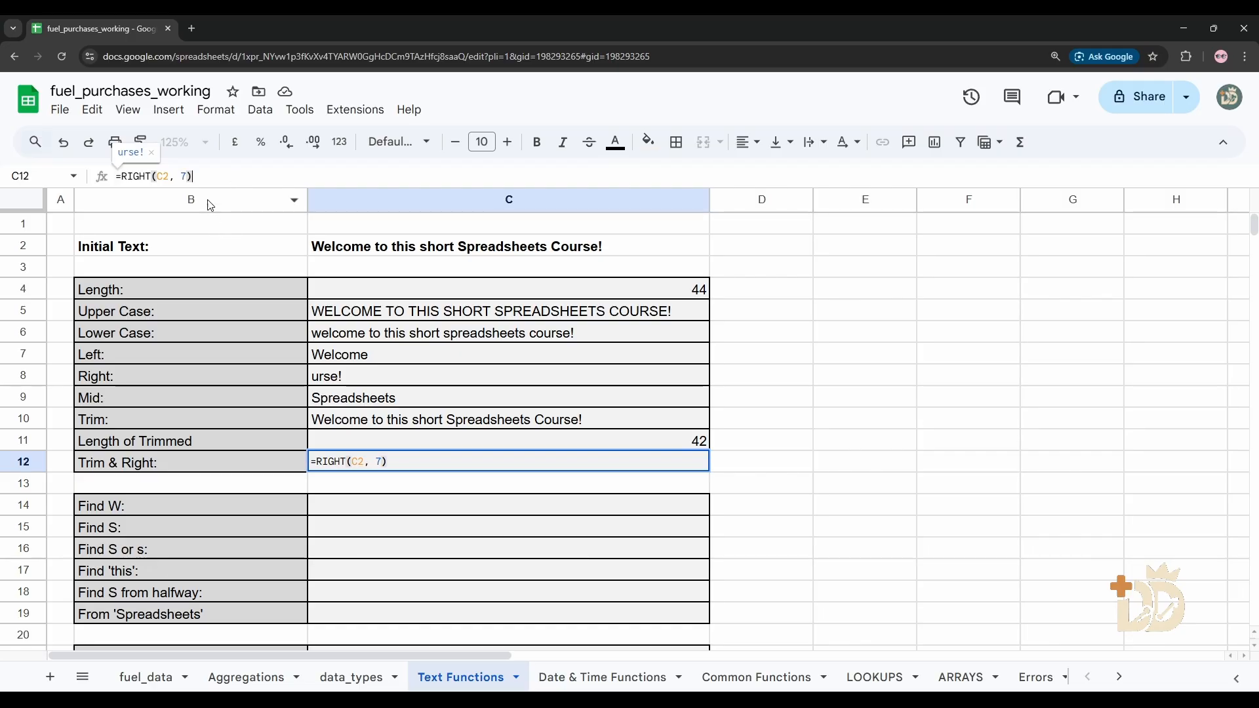
# - Change the text reference in the C12 formula to the trimmed text, giving =RIGHT(C10, 7)
pyautogui.click(160, 176)
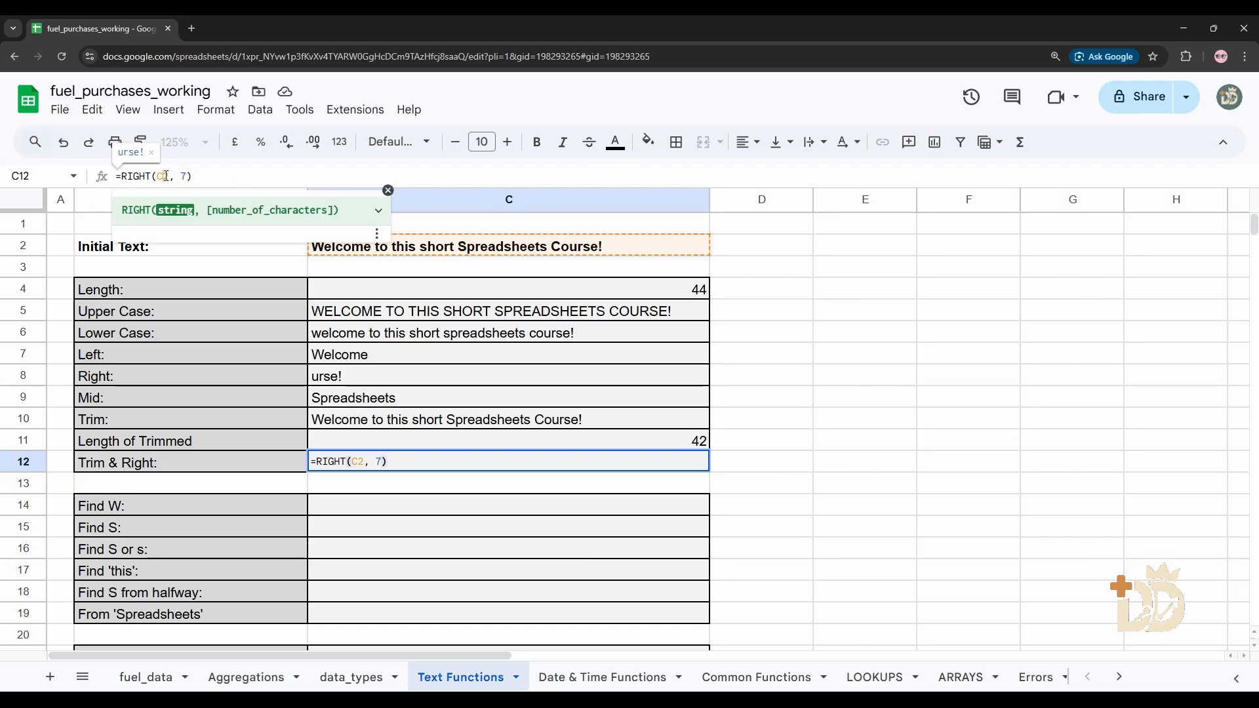
pyautogui.press('Delete')
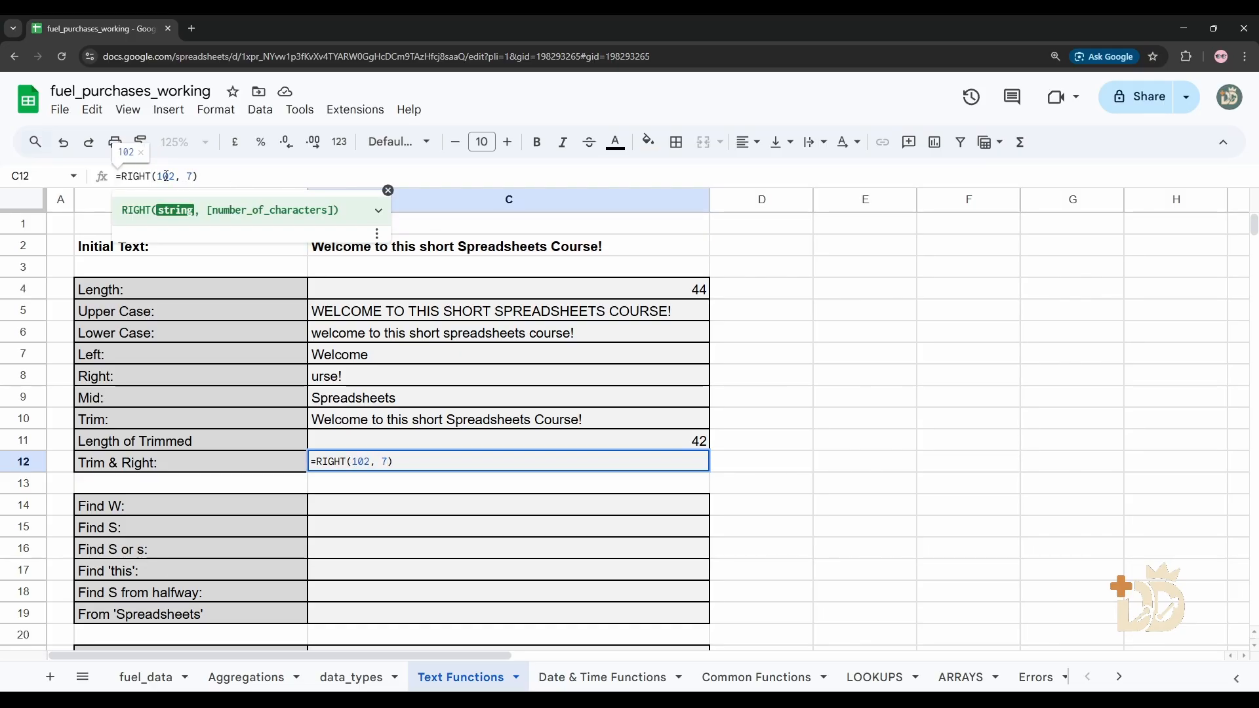
pyautogui.press('Delete')
pyautogui.write('C10')
pyautogui.press('Return')
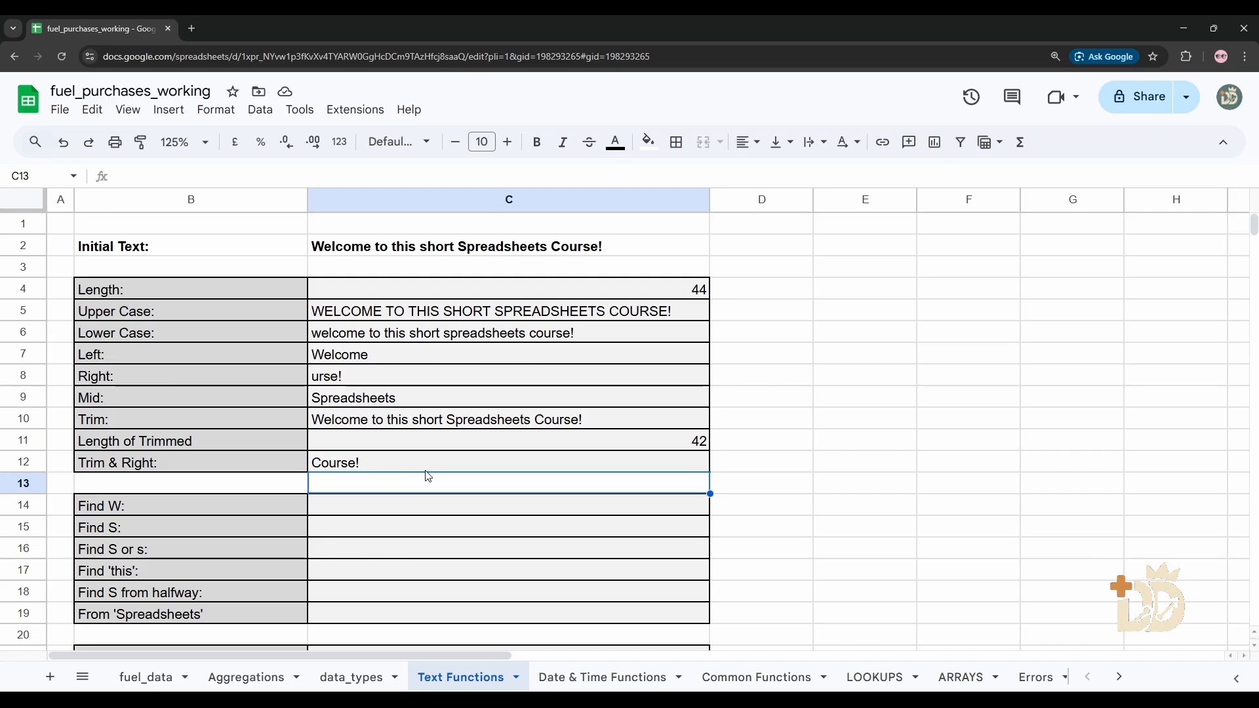
# - Find the position of the letter W in the initial text in C14 with =FIND("W", C2), and review the result
pyautogui.click(429, 506)
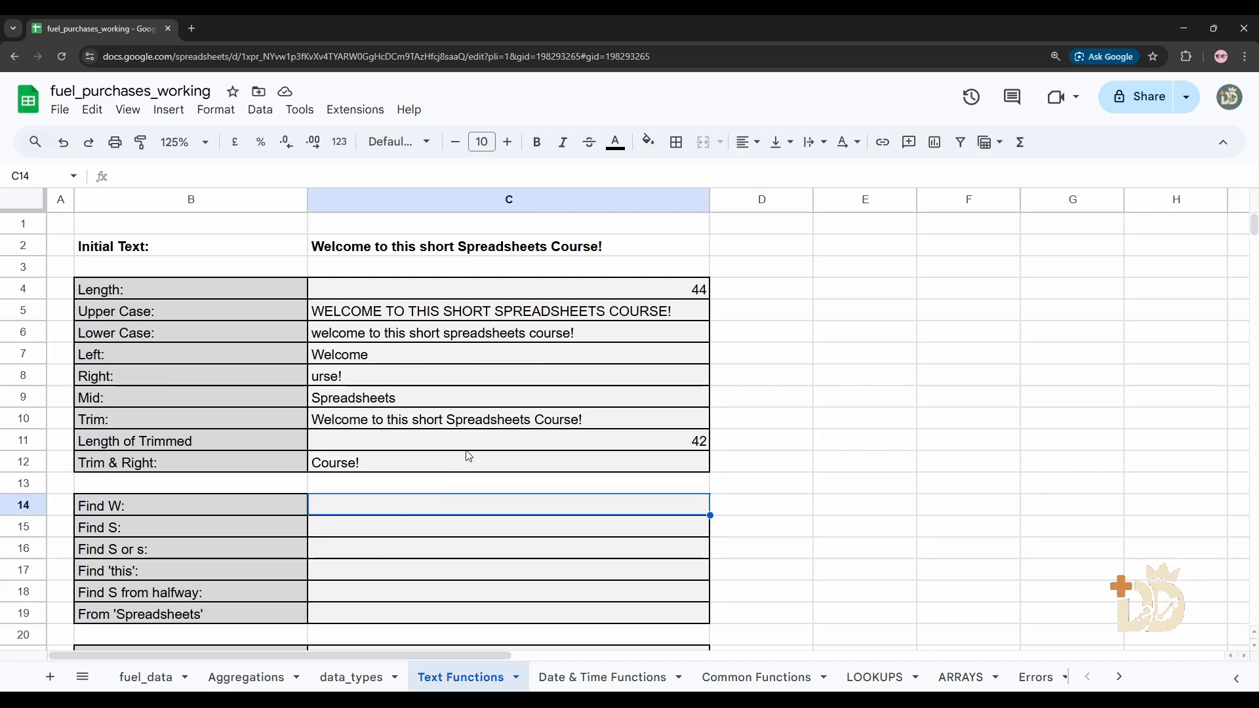
pyautogui.scroll(-3, 468, 455)
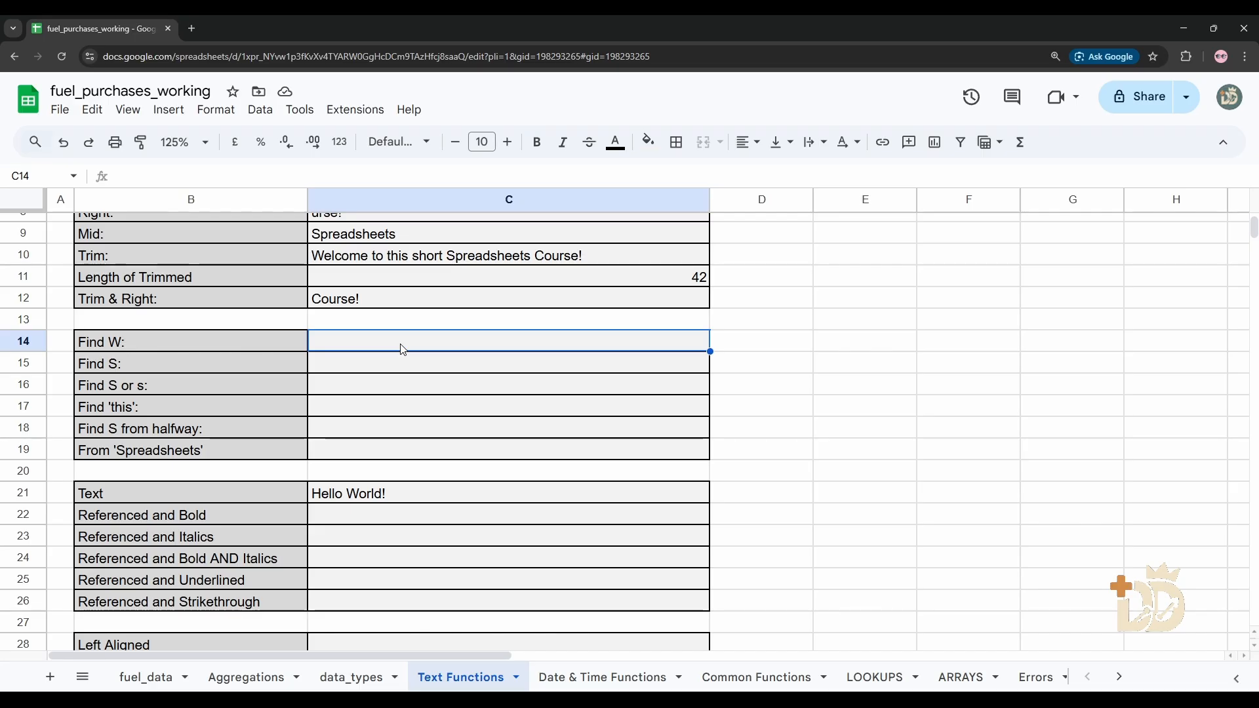
pyautogui.click(317, 177)
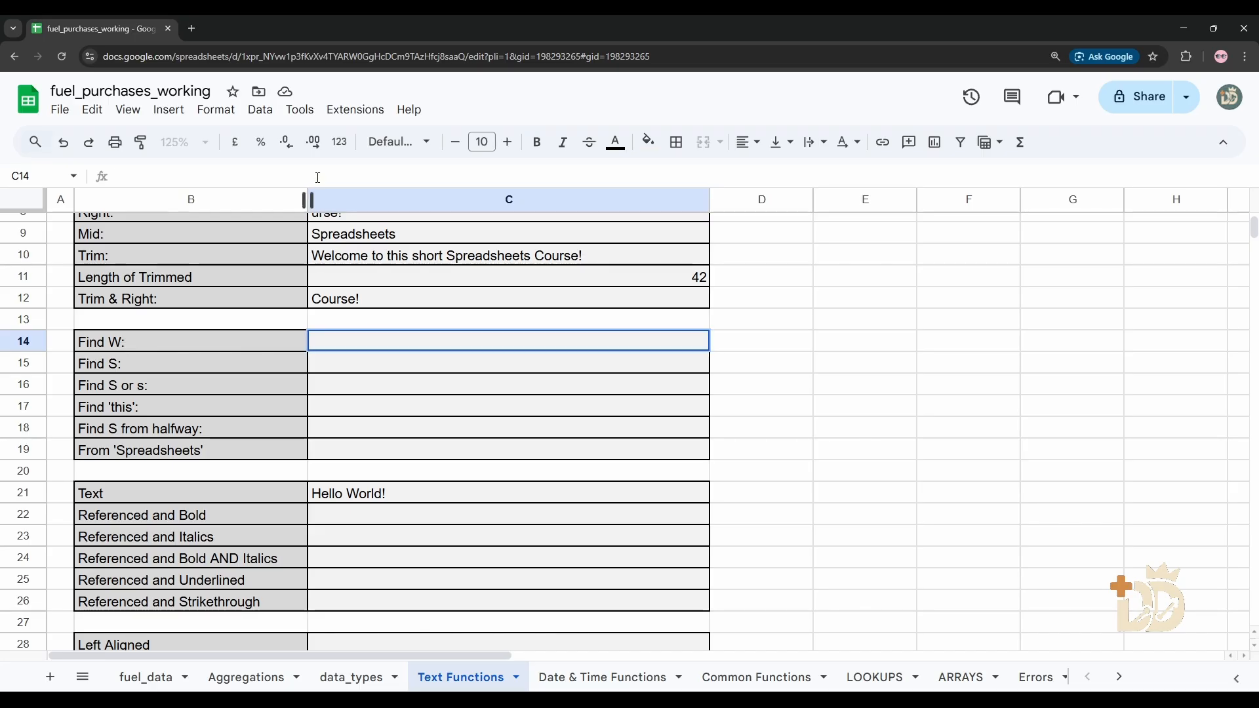
pyautogui.write('=FIND')
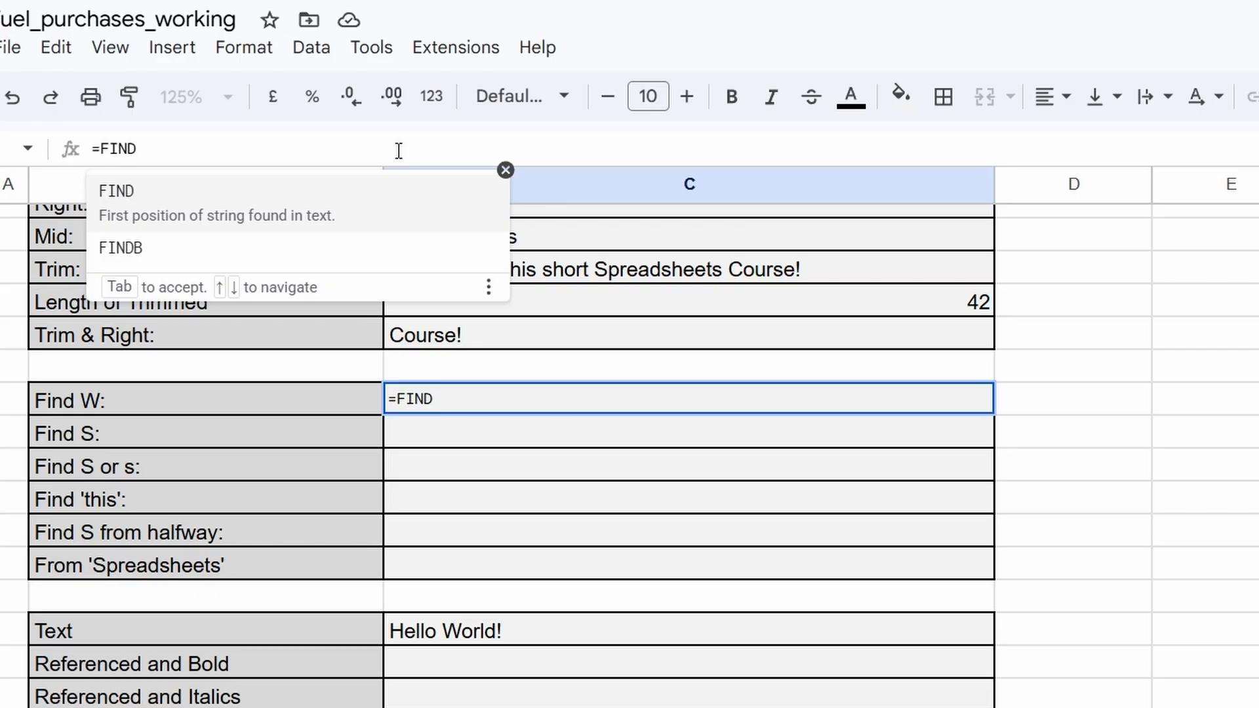
pyautogui.write('(')
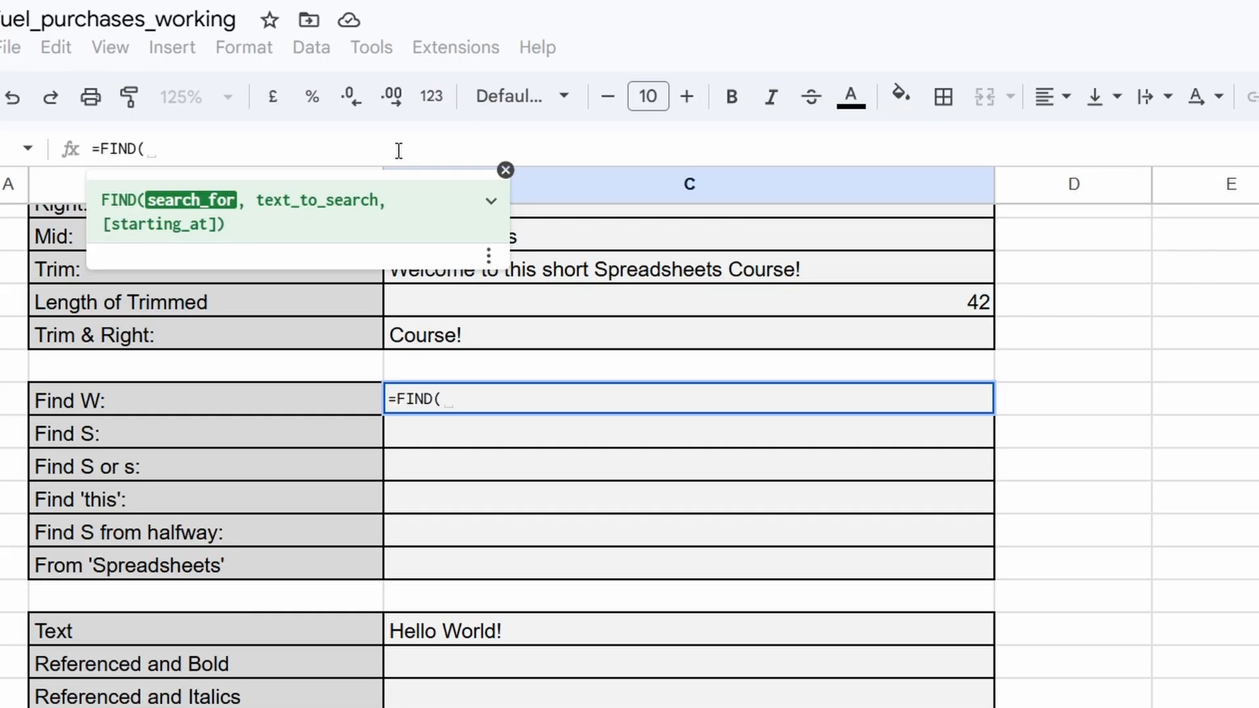
pyautogui.write('"W"')
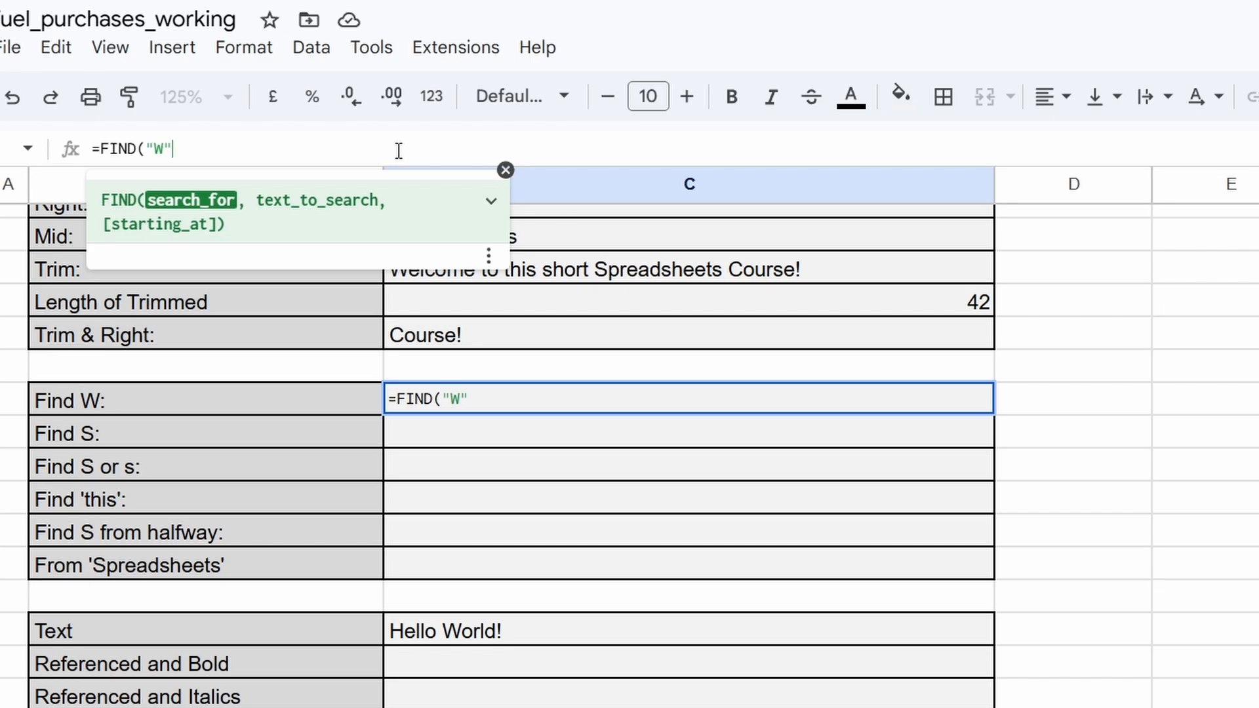
pyautogui.write(', ')
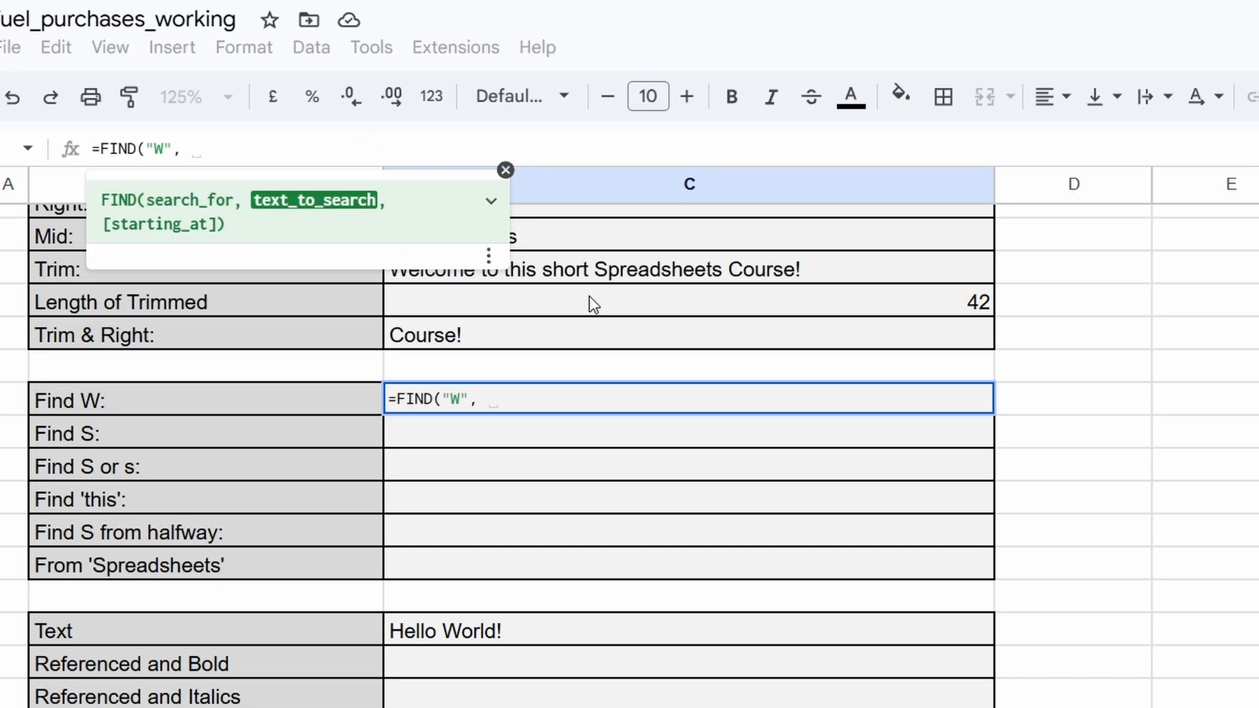
pyautogui.write('C"')
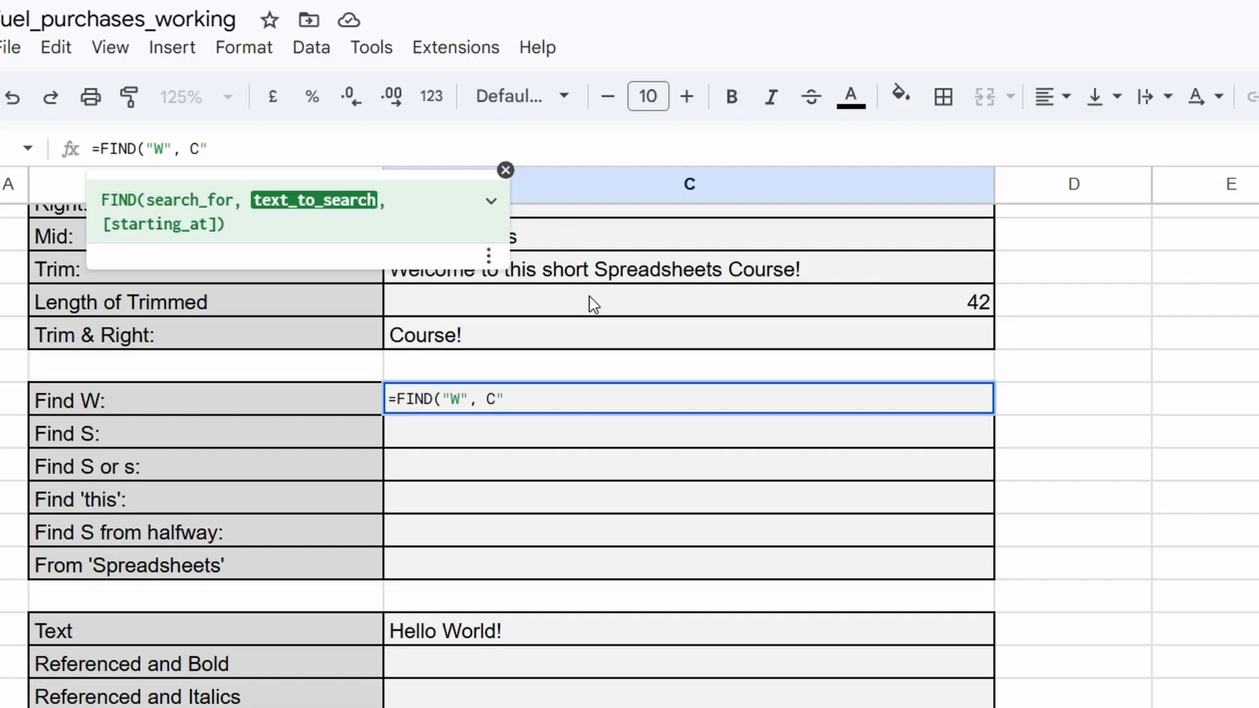
pyautogui.press('BackSpace')
pyautogui.write('2')
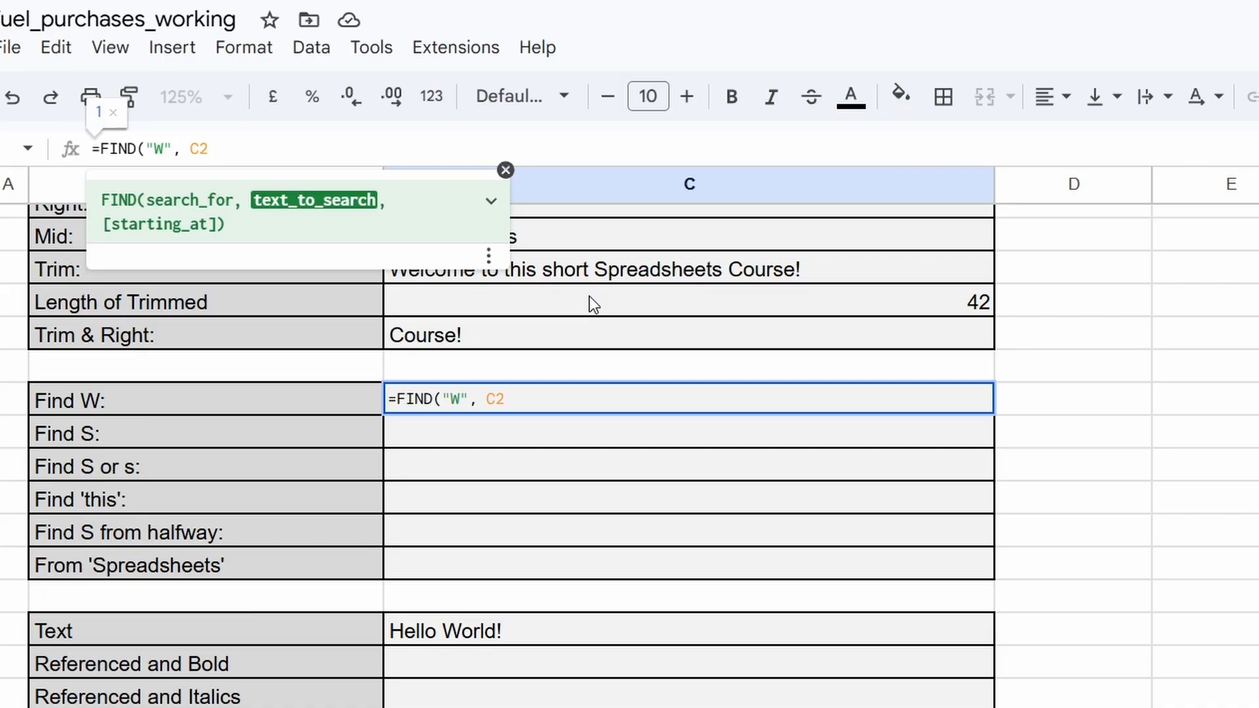
pyautogui.write(')')
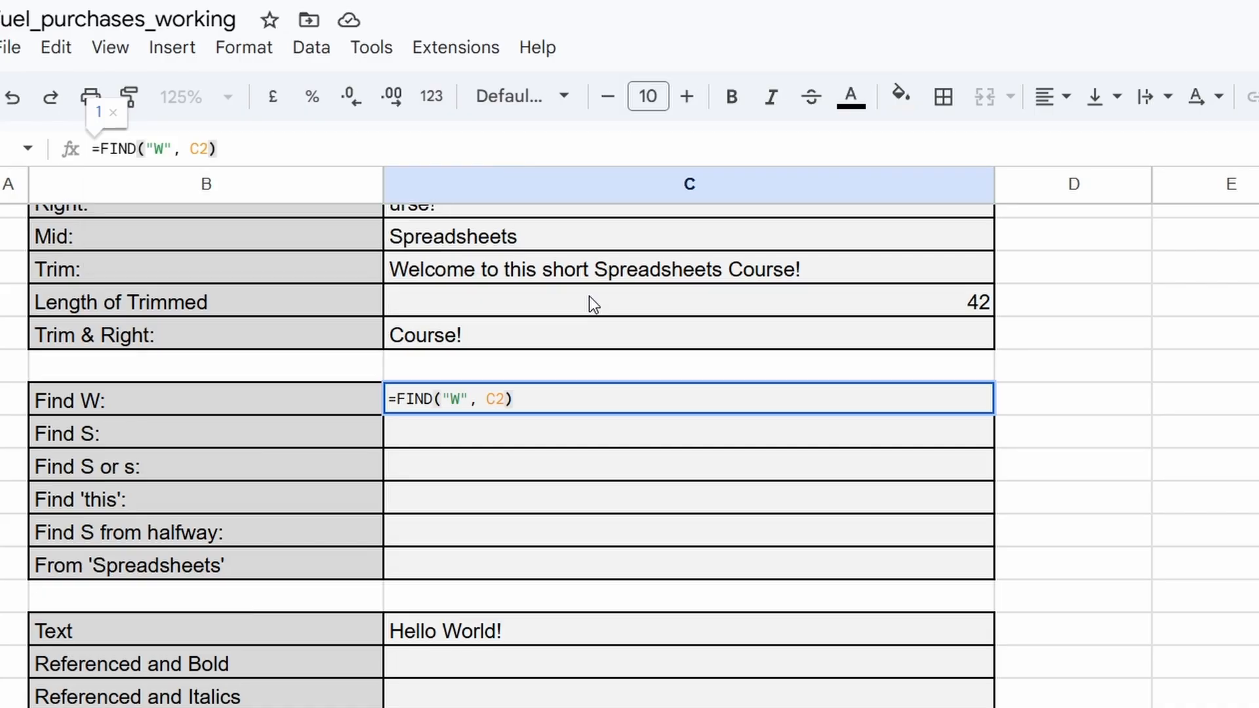
pyautogui.press('Return')
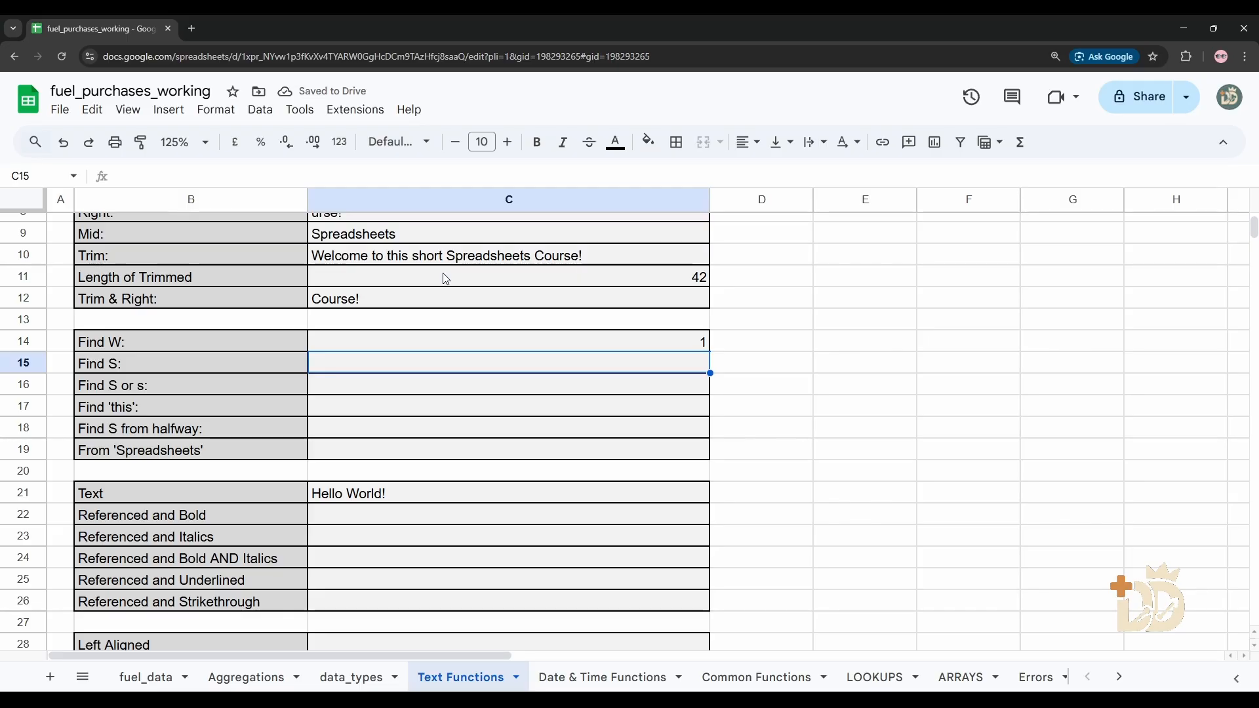
pyautogui.scroll(3, 382, 264)
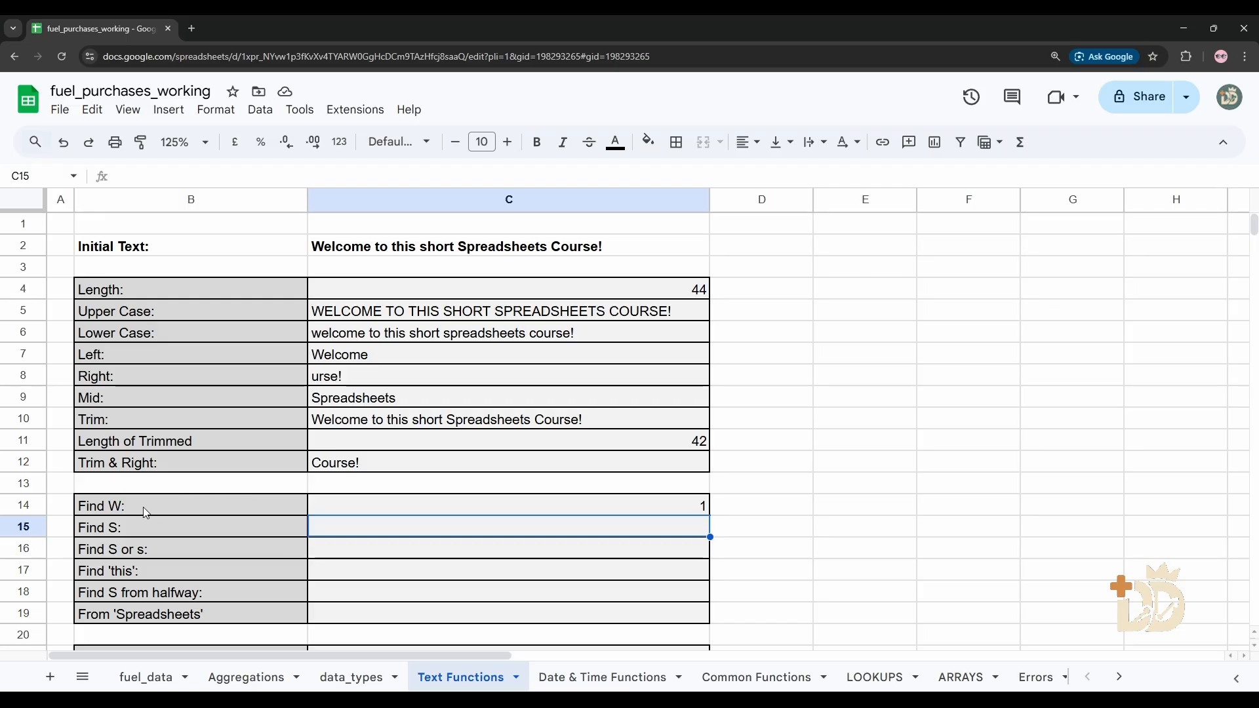
pyautogui.scroll(-3, 263, 498)
pyautogui.click(457, 342)
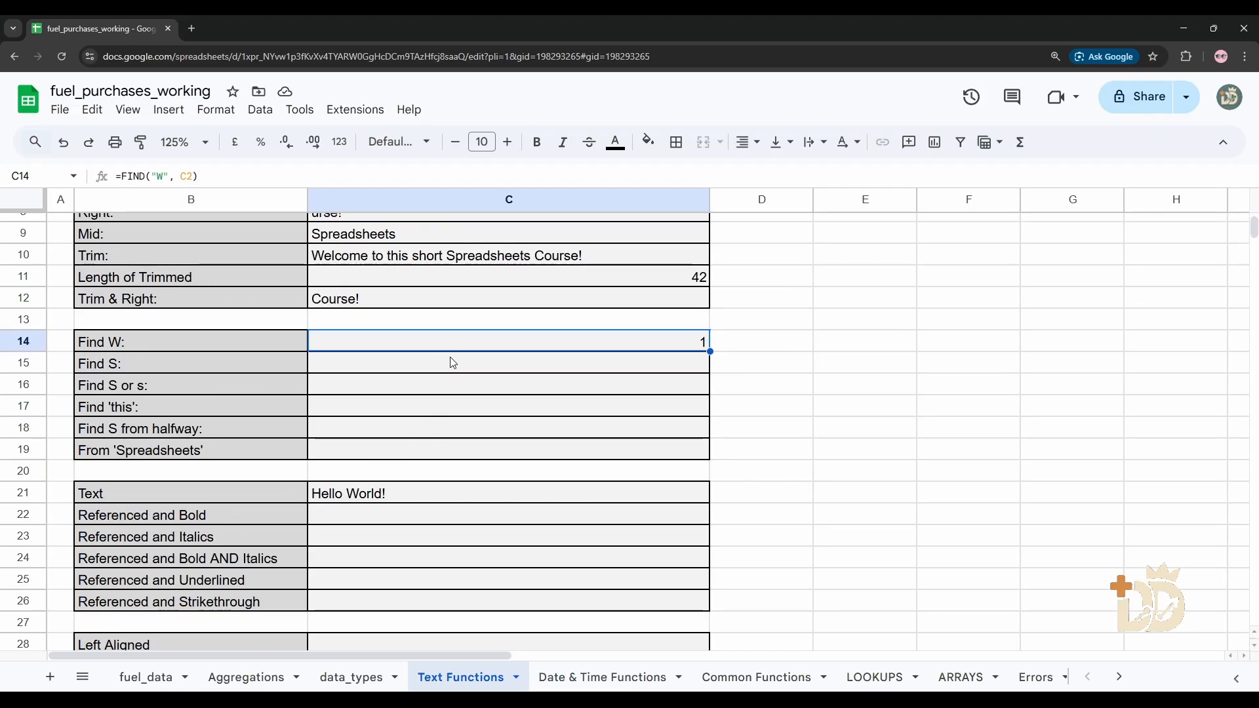
# - Find the position of the capital S in the initial text in C15 with the formula =FIND("S", C2)
pyautogui.click(446, 364)
pyautogui.click(191, 173)
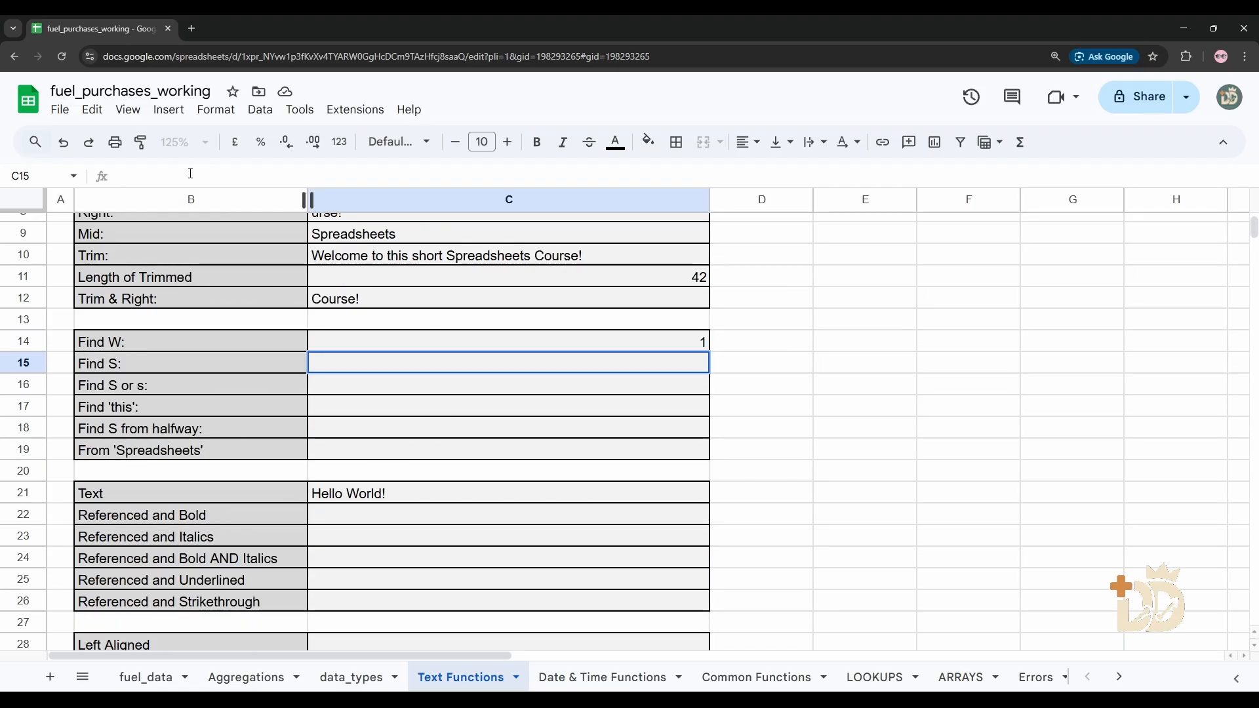
pyautogui.write('=')
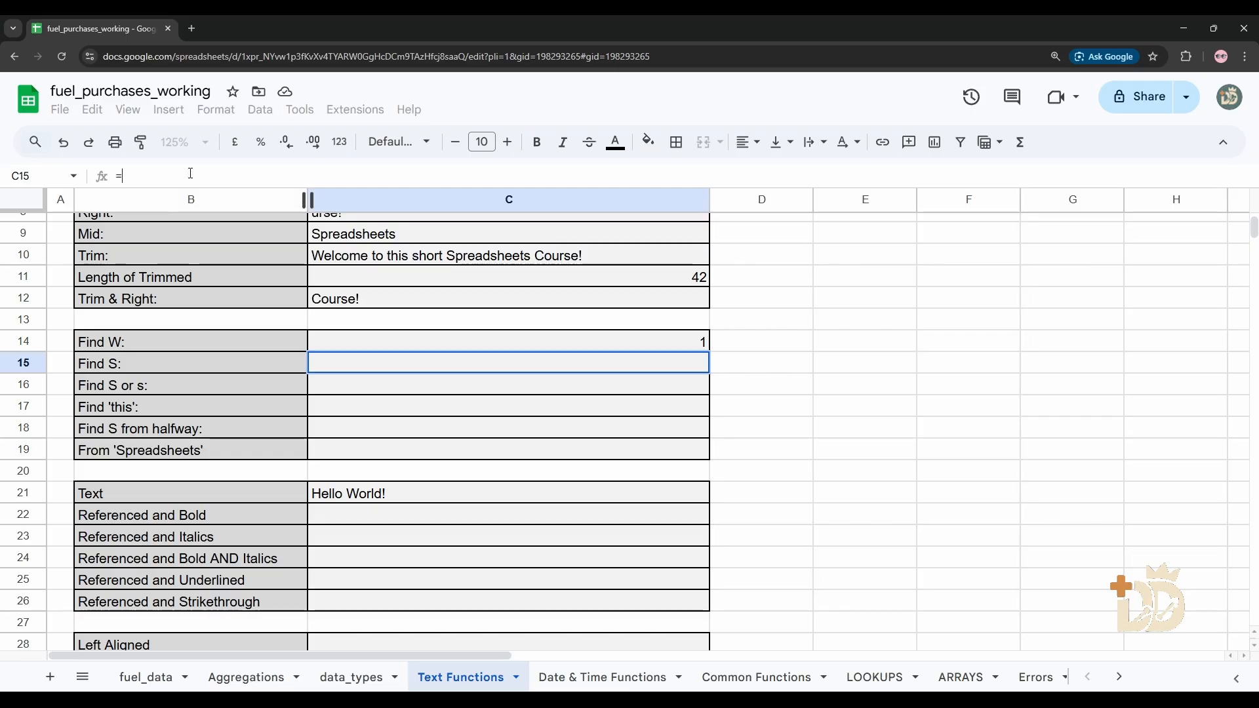
pyautogui.write('FIND')
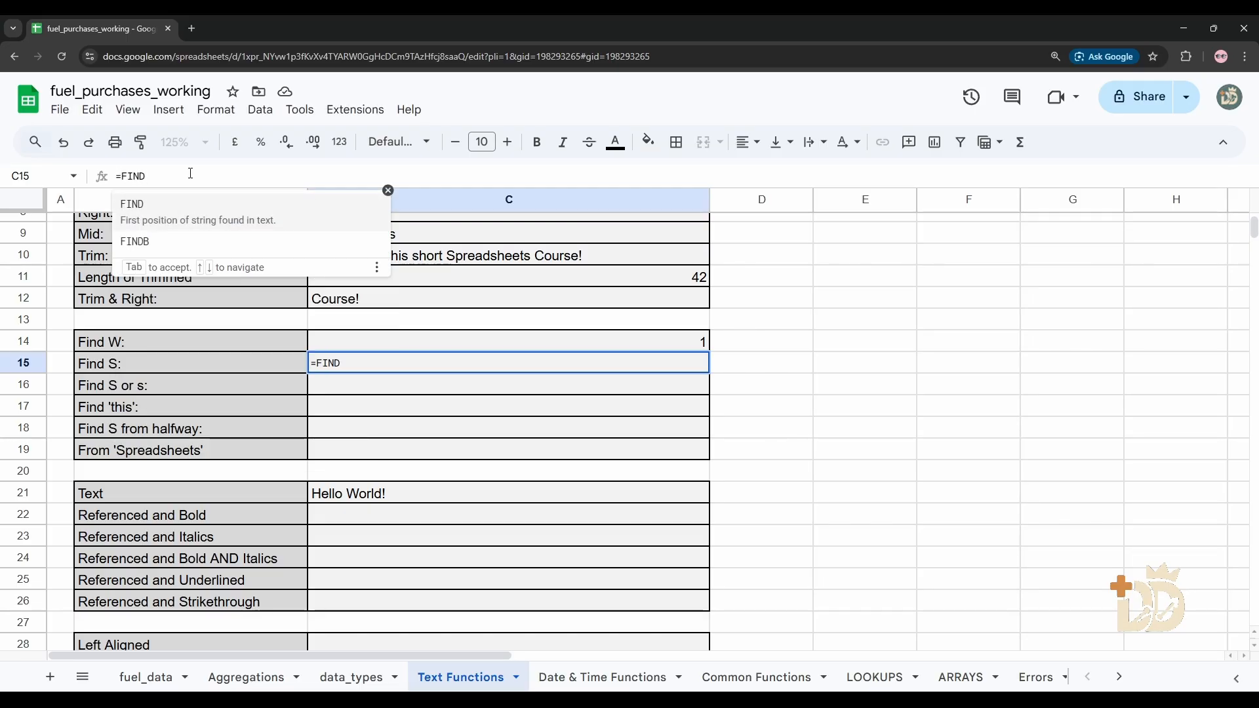
pyautogui.write('("S"')
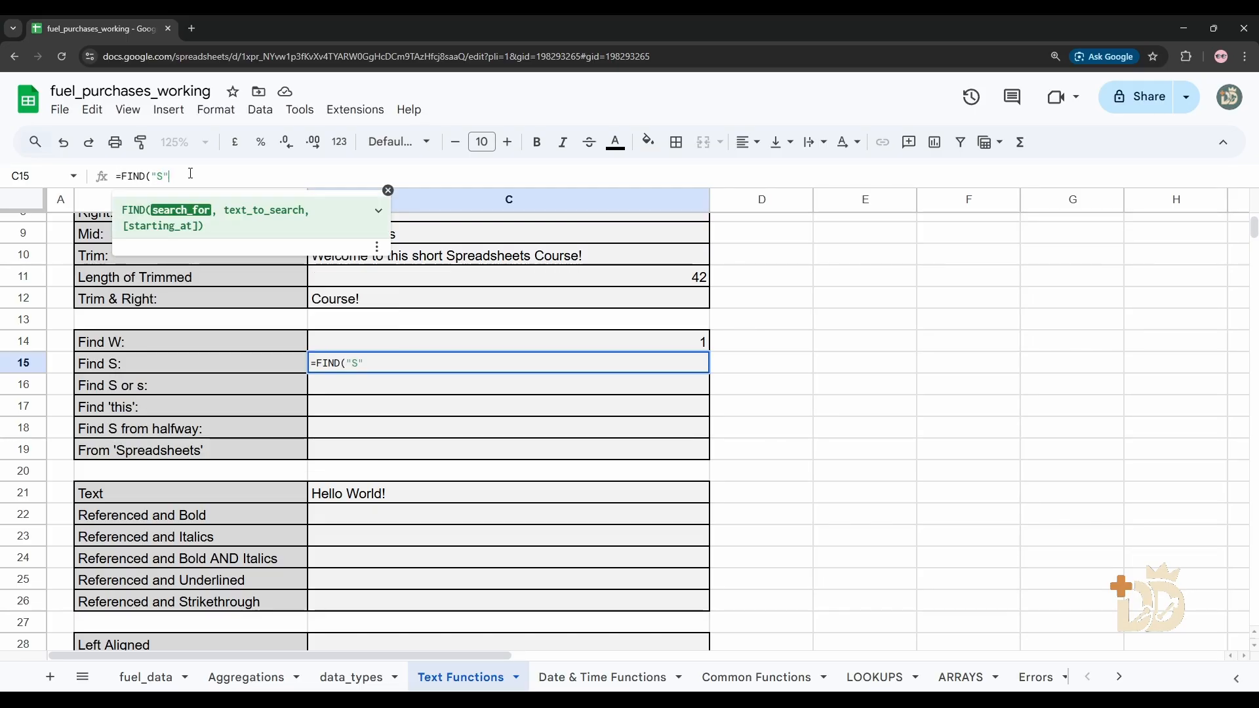
pyautogui.write(', C2')
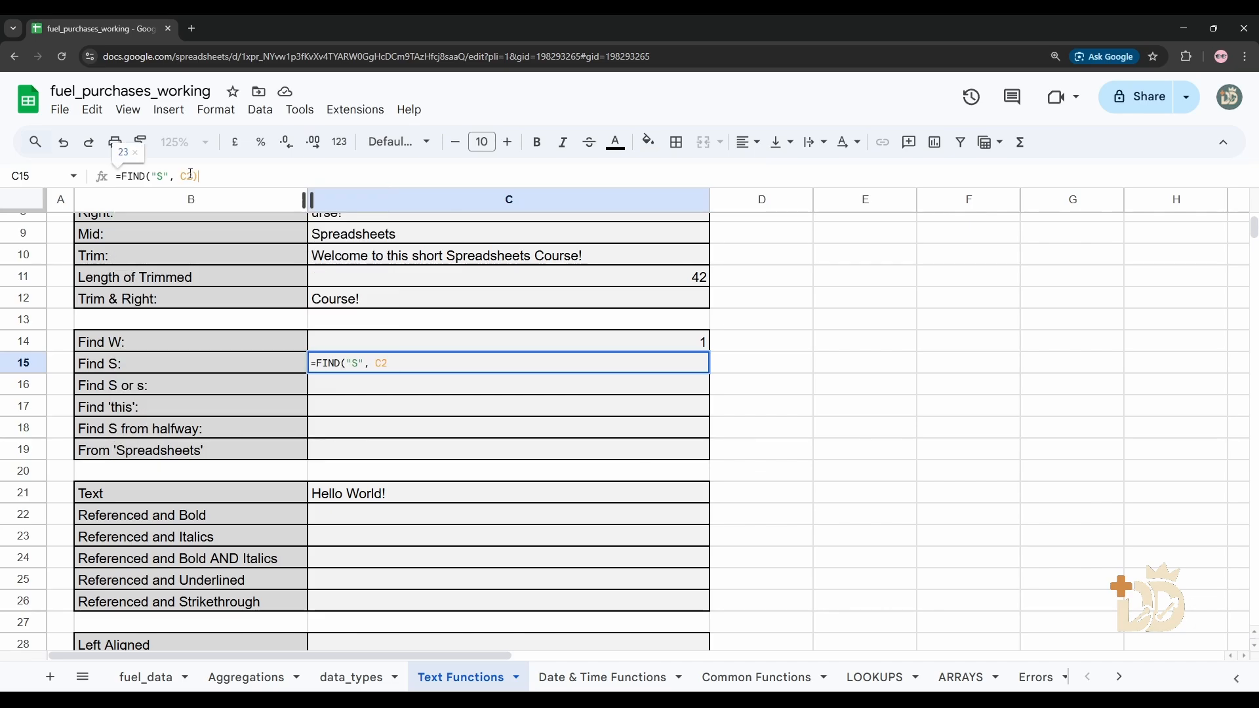
pyautogui.write(')')
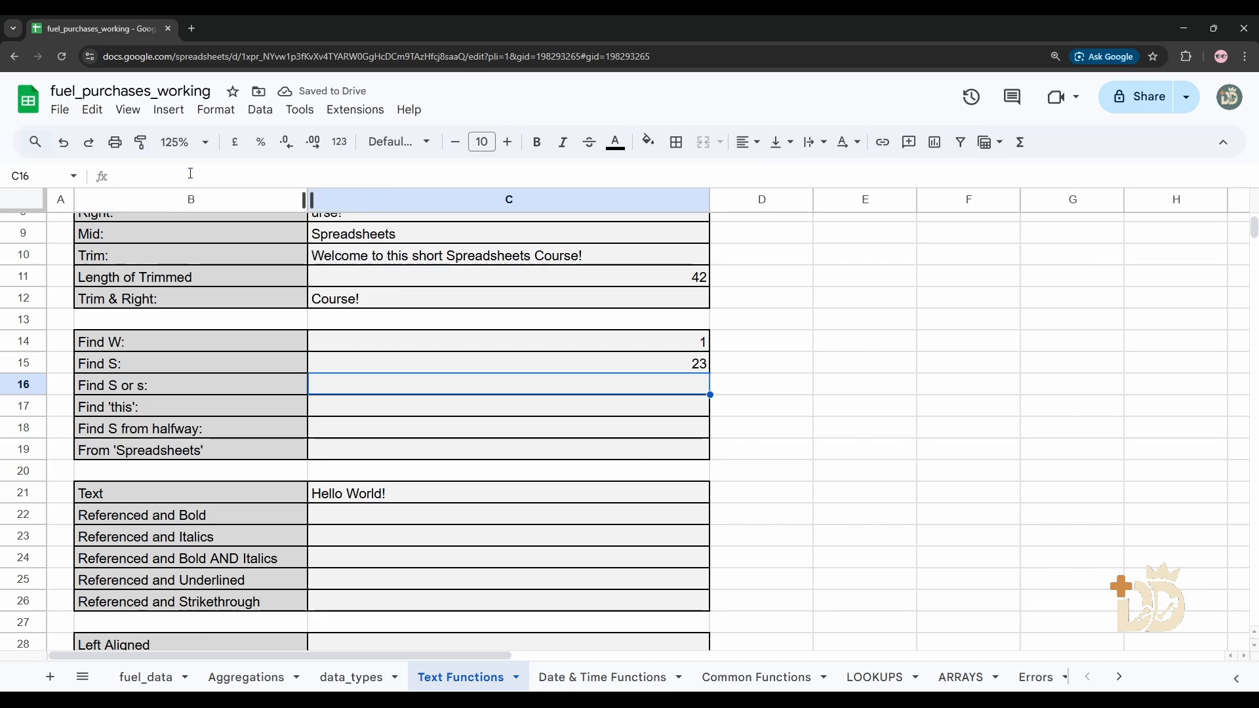
# - Enter the formula =FIND("S", C2) in C16 for the Find S or s row and reselect the cell
pyautogui.scroll(3, 509, 421)
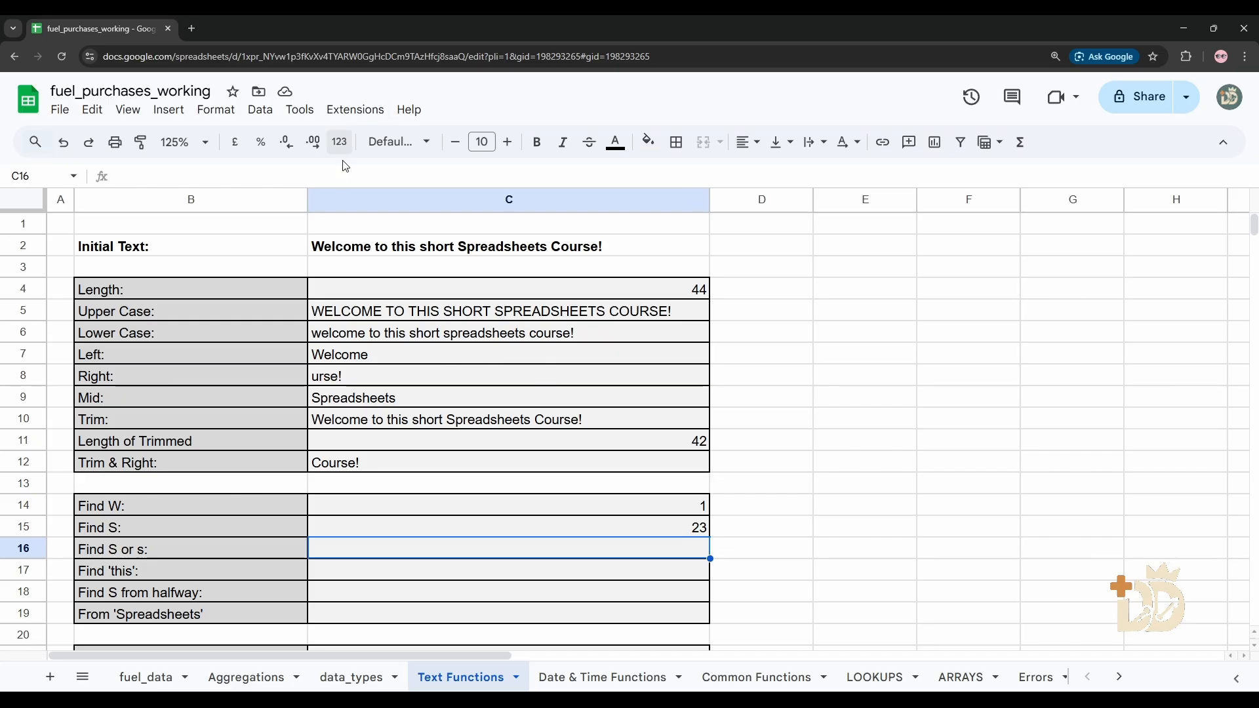
pyautogui.write('+F')
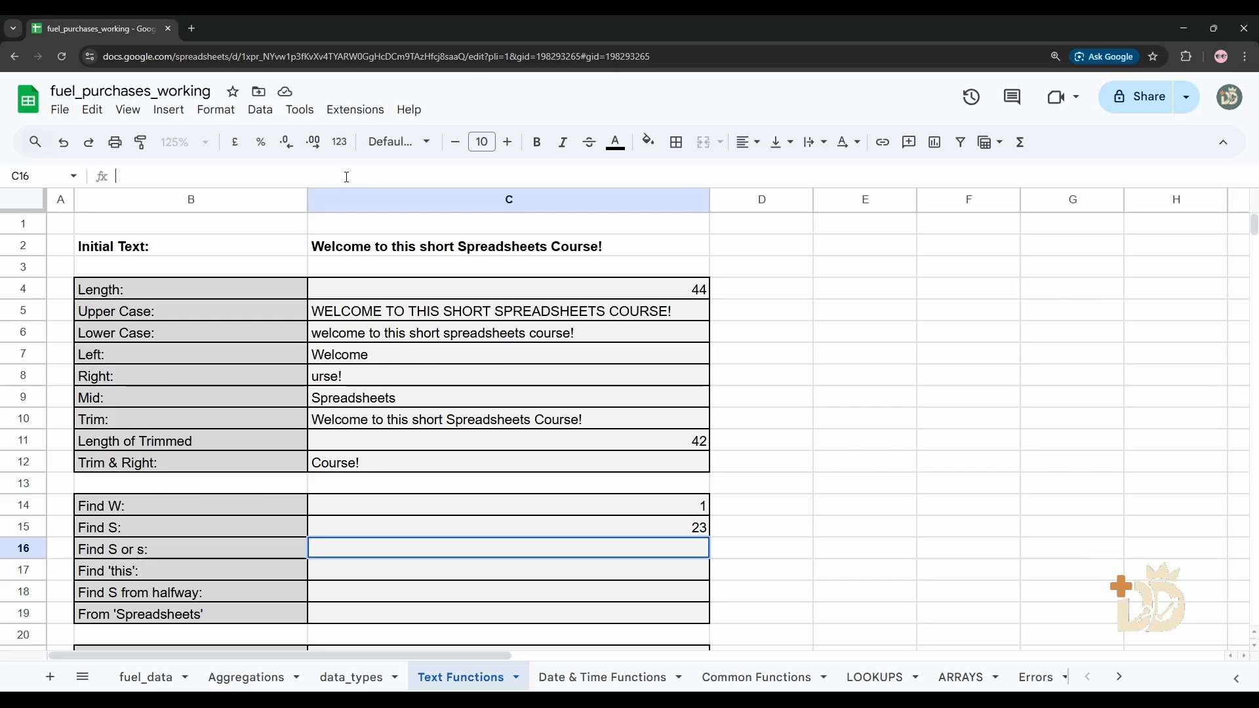
pyautogui.write('IND("')
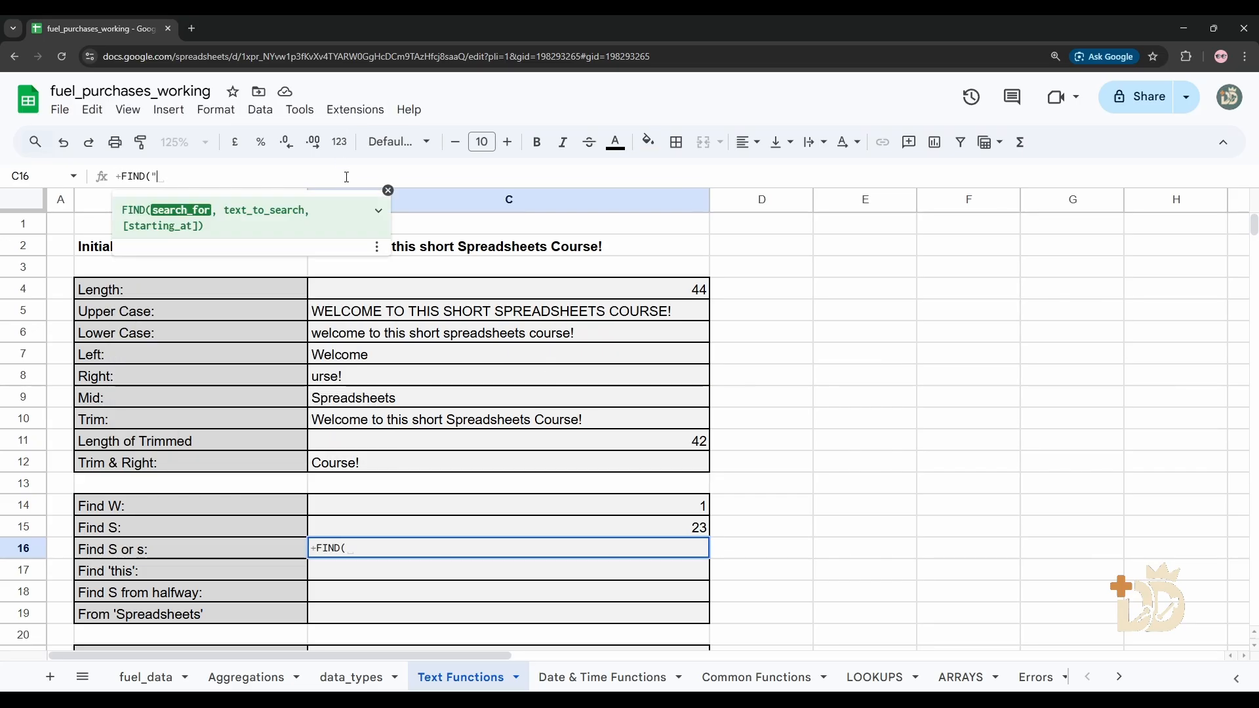
pyautogui.write('S", ')
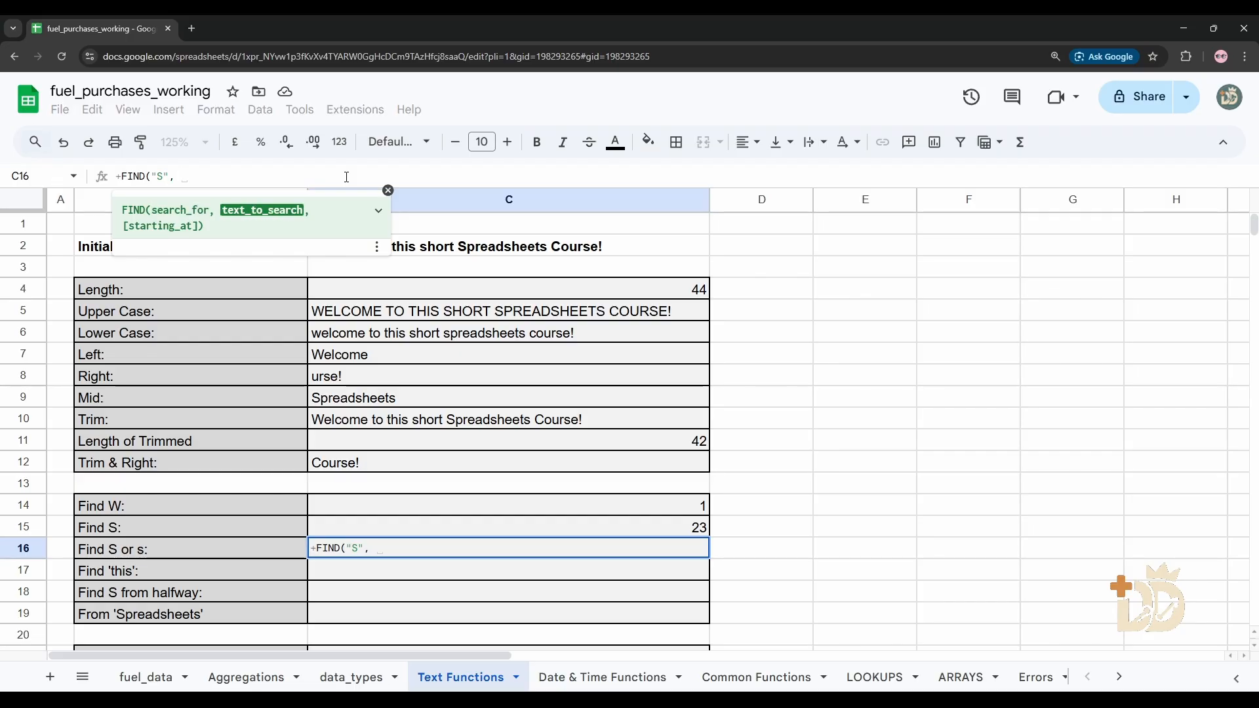
pyautogui.write('C2)')
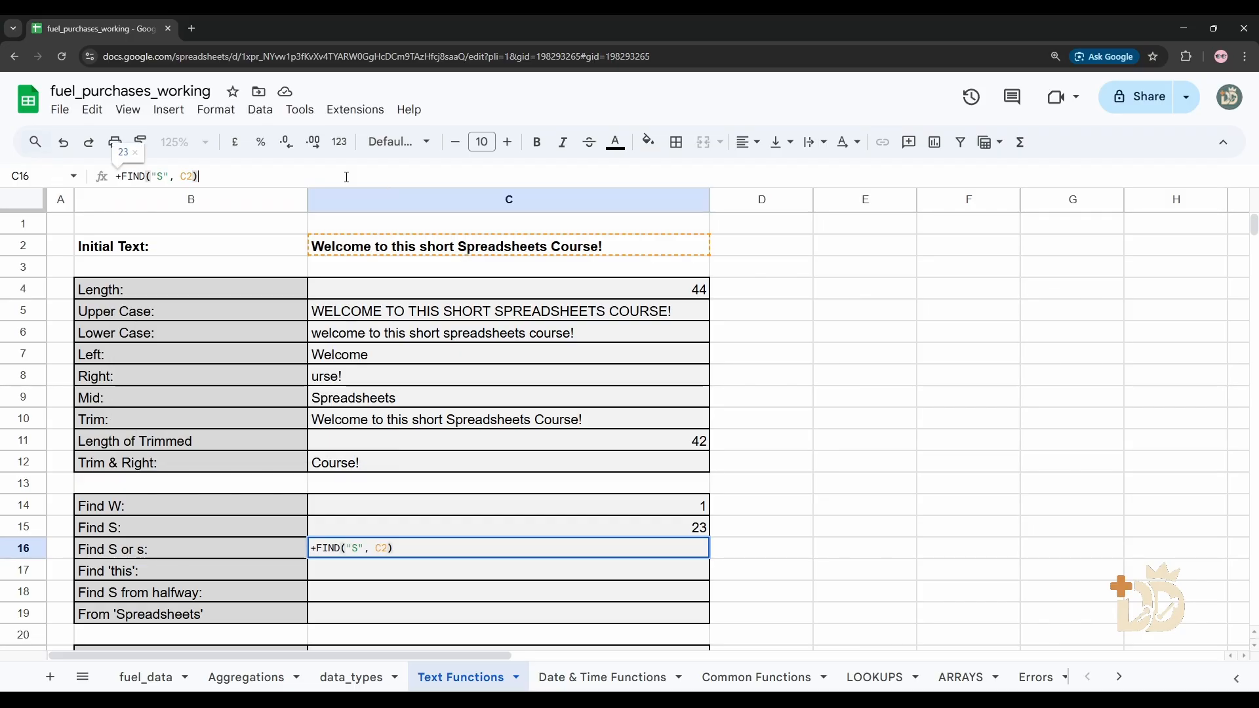
pyautogui.press('Return')
pyautogui.press('Up')
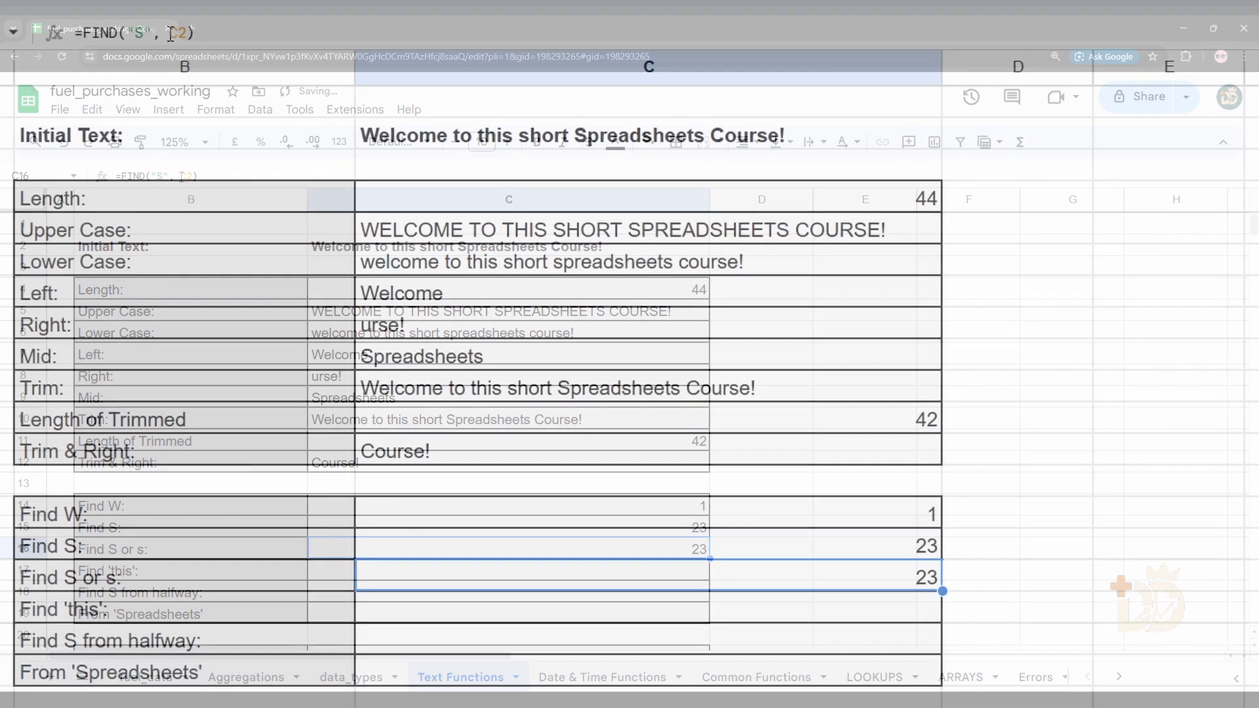
# - Wrap the text reference of the C16 formula in UPPER, giving =FIND("S", UPPER(C2)), and reselect the cell
pyautogui.click(182, 176)
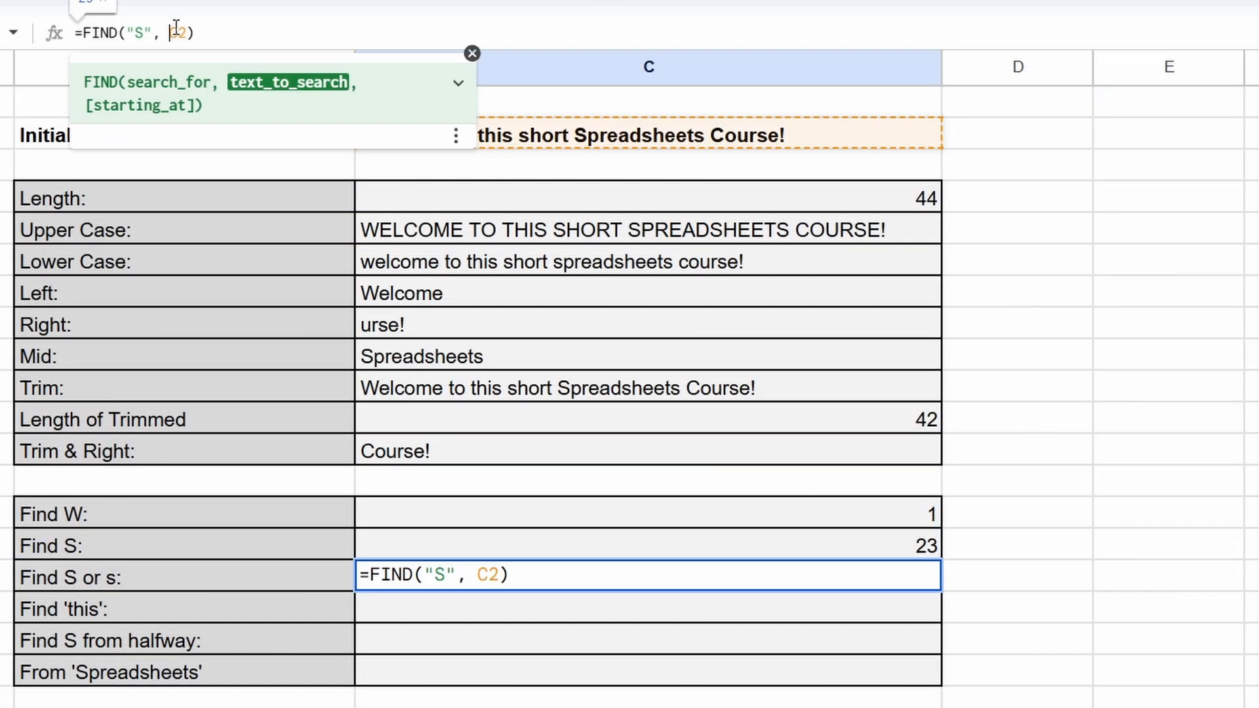
pyautogui.write('UPPER(')
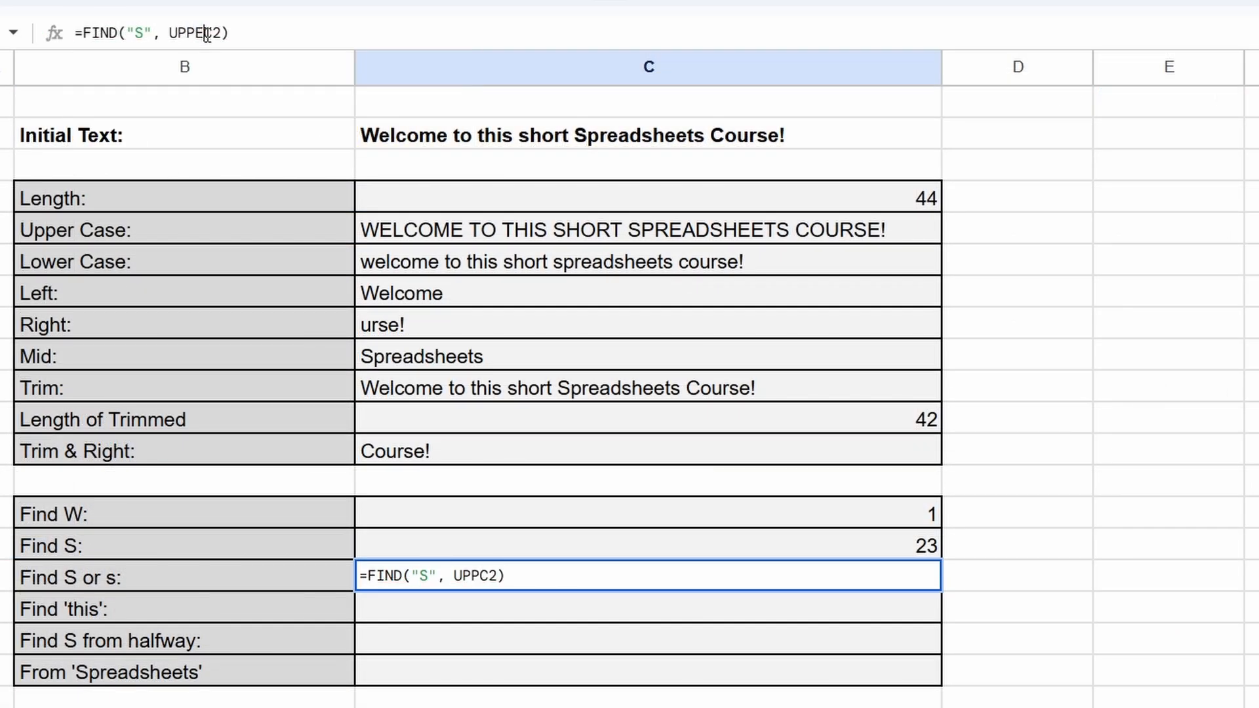
pyautogui.press('Right')
pyautogui.press('Right')
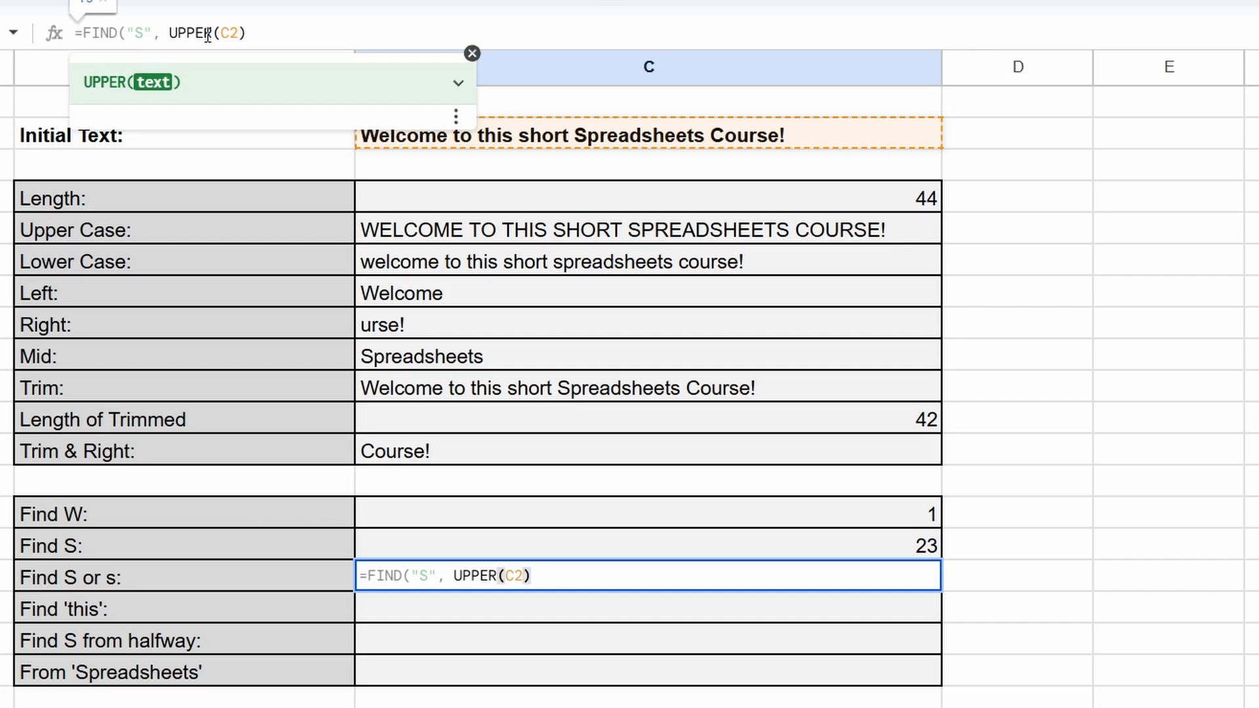
pyautogui.write(')')
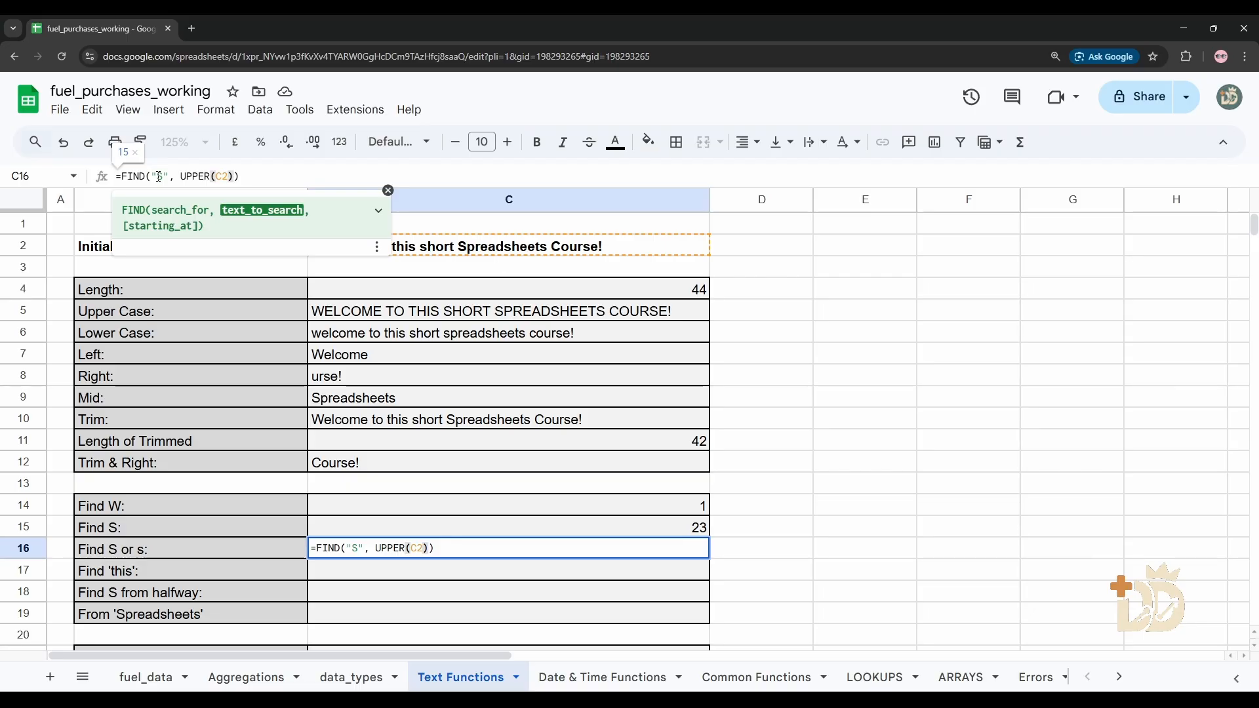
pyautogui.press('Return')
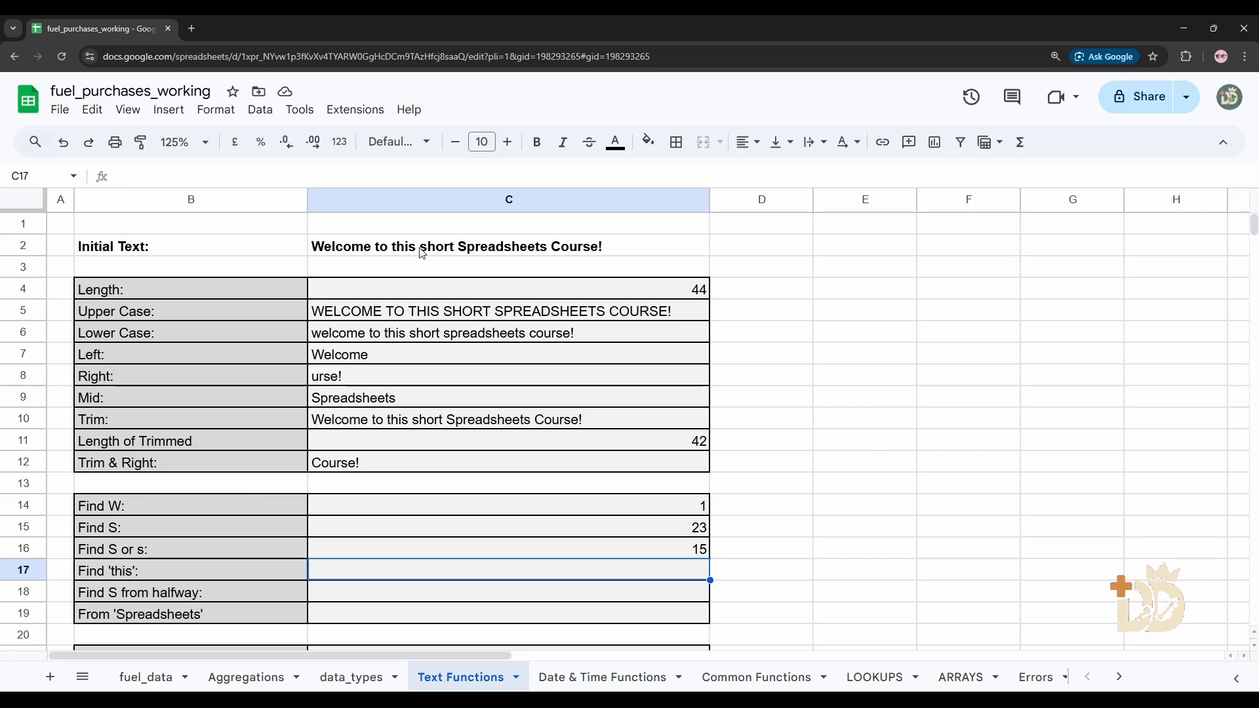
pyautogui.click(616, 552)
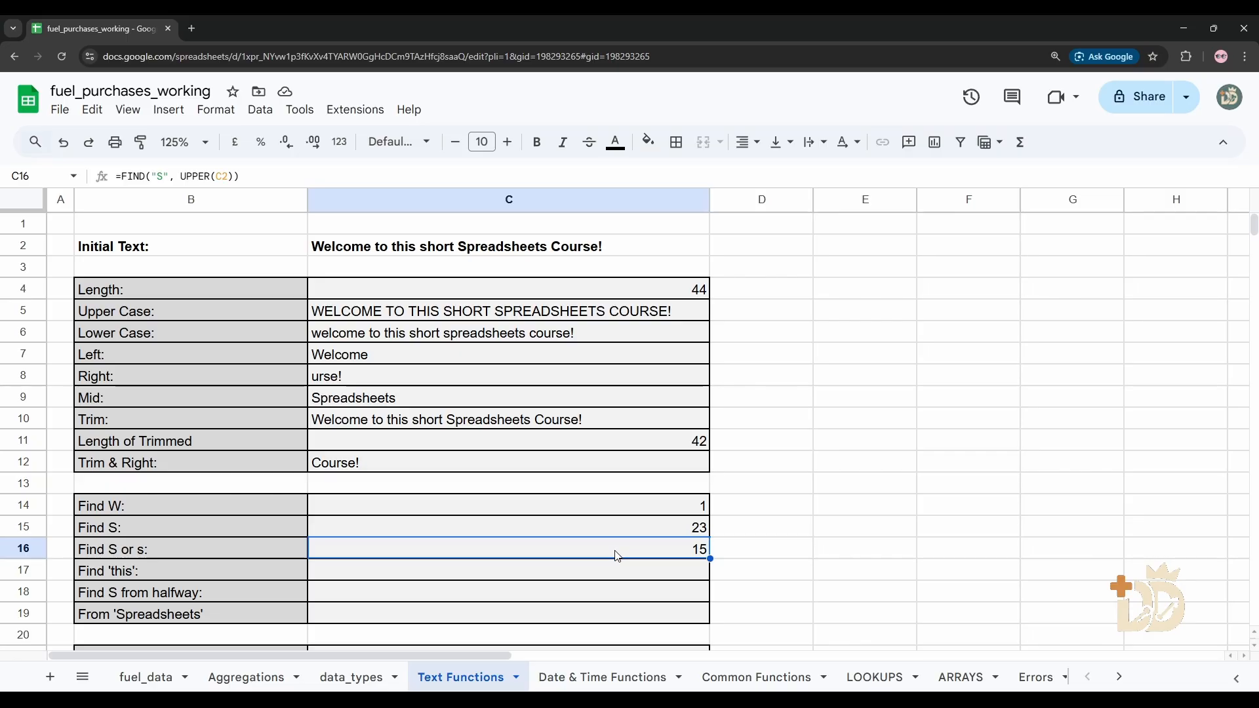
# - Find the position of the word "this" in the initial text in C17 with =FIND("this", C2), and reselect the cell
pyautogui.click(591, 577)
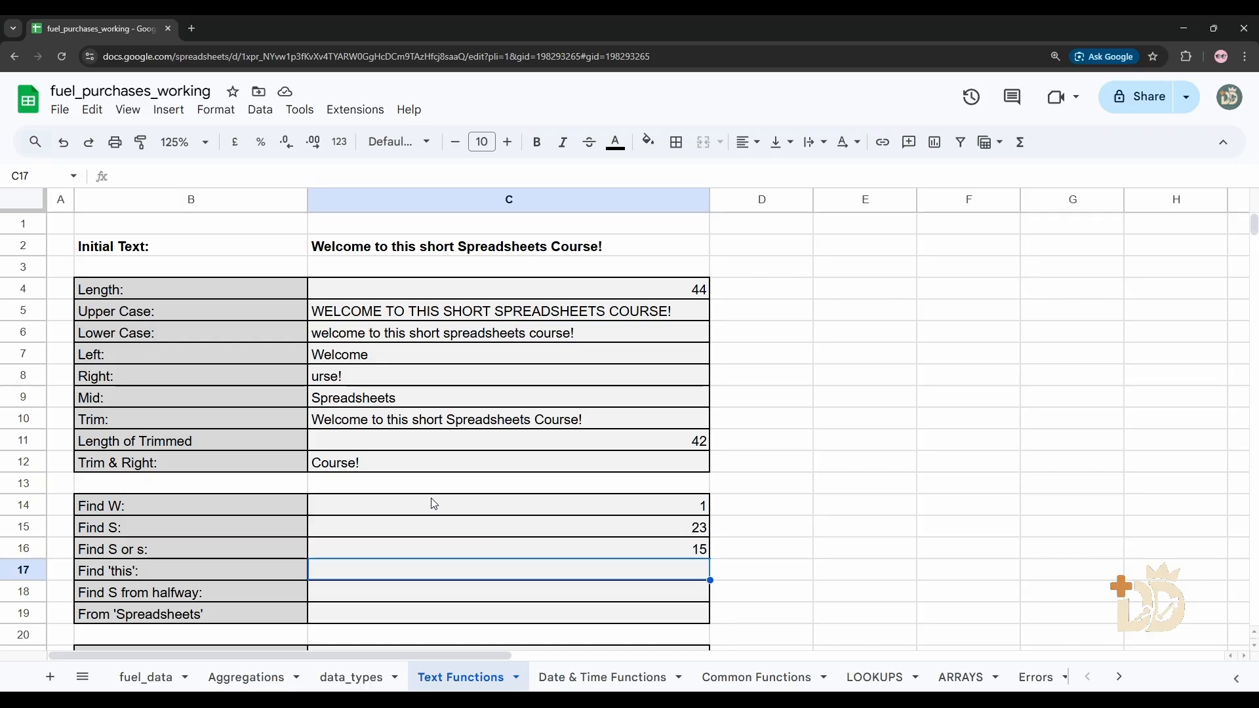
pyautogui.write('=')
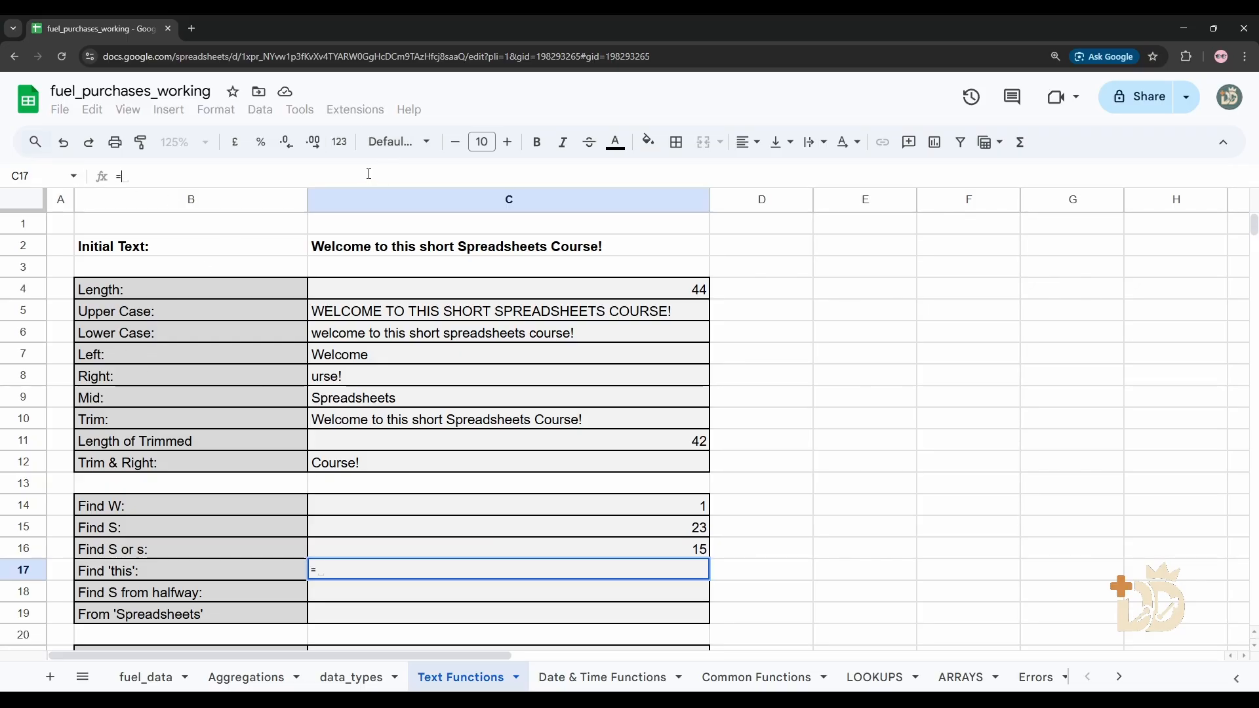
pyautogui.write('FIND("')
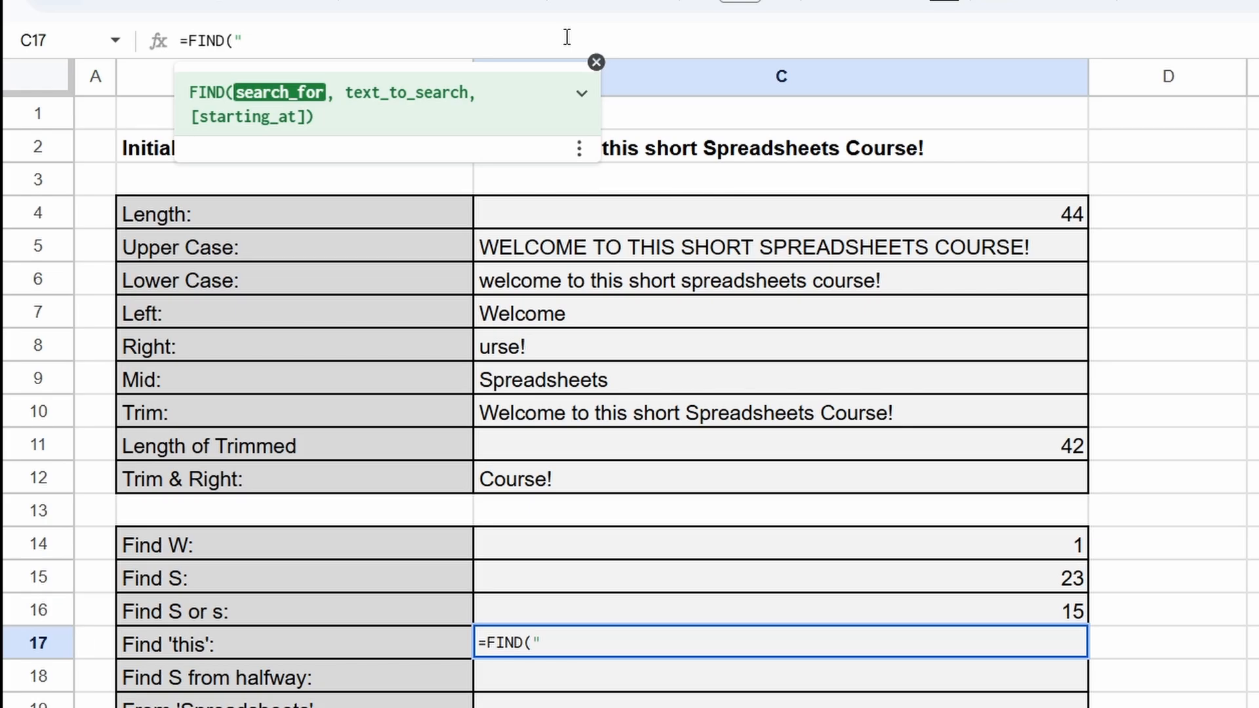
pyautogui.write('this", C2)')
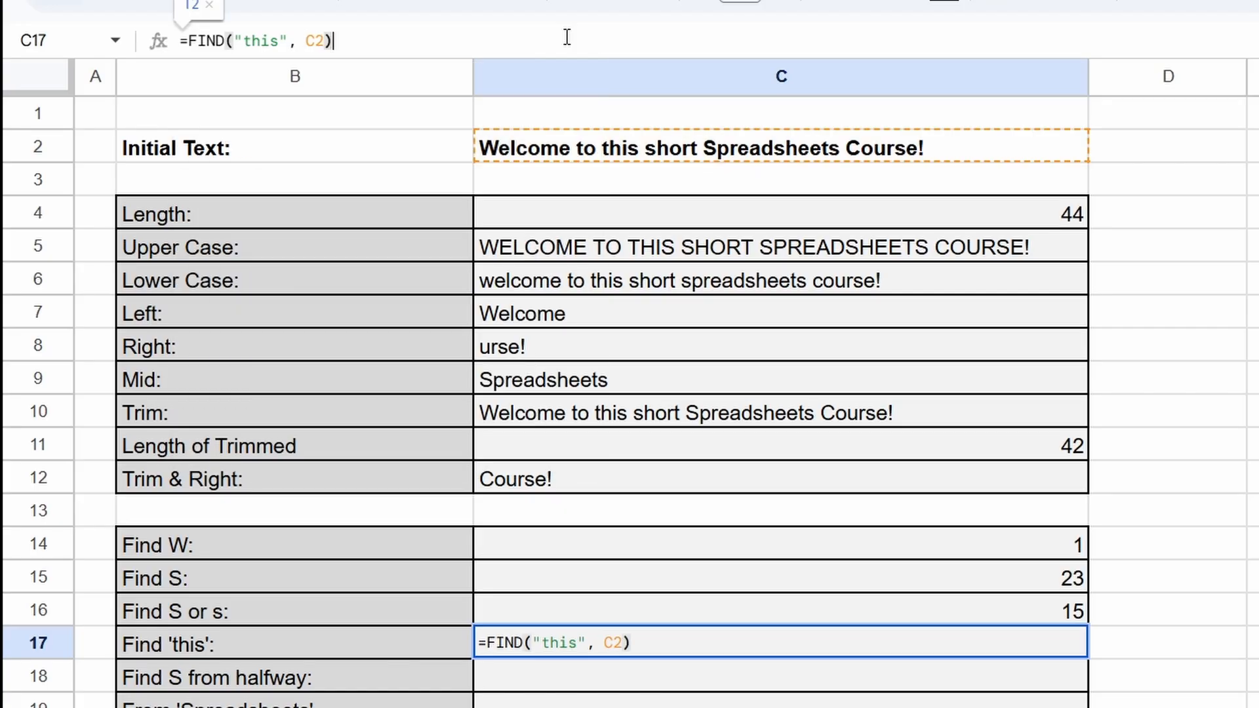
pyautogui.press('Return')
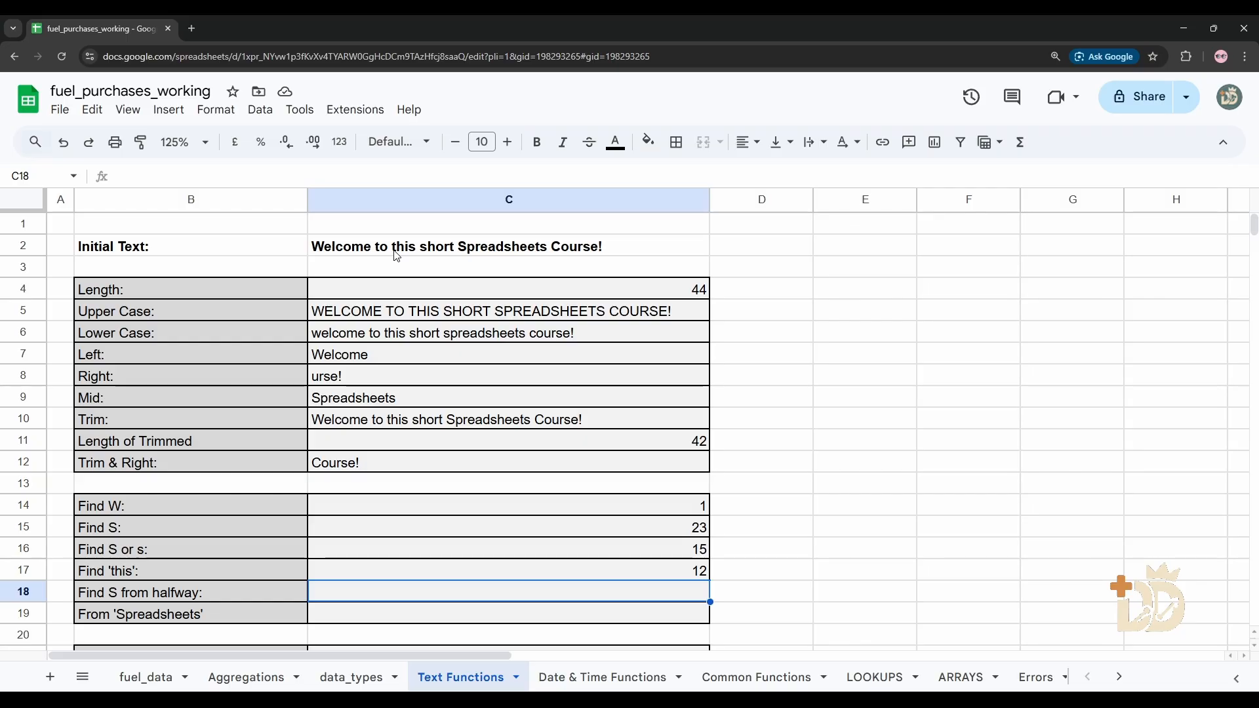
pyautogui.click(666, 576)
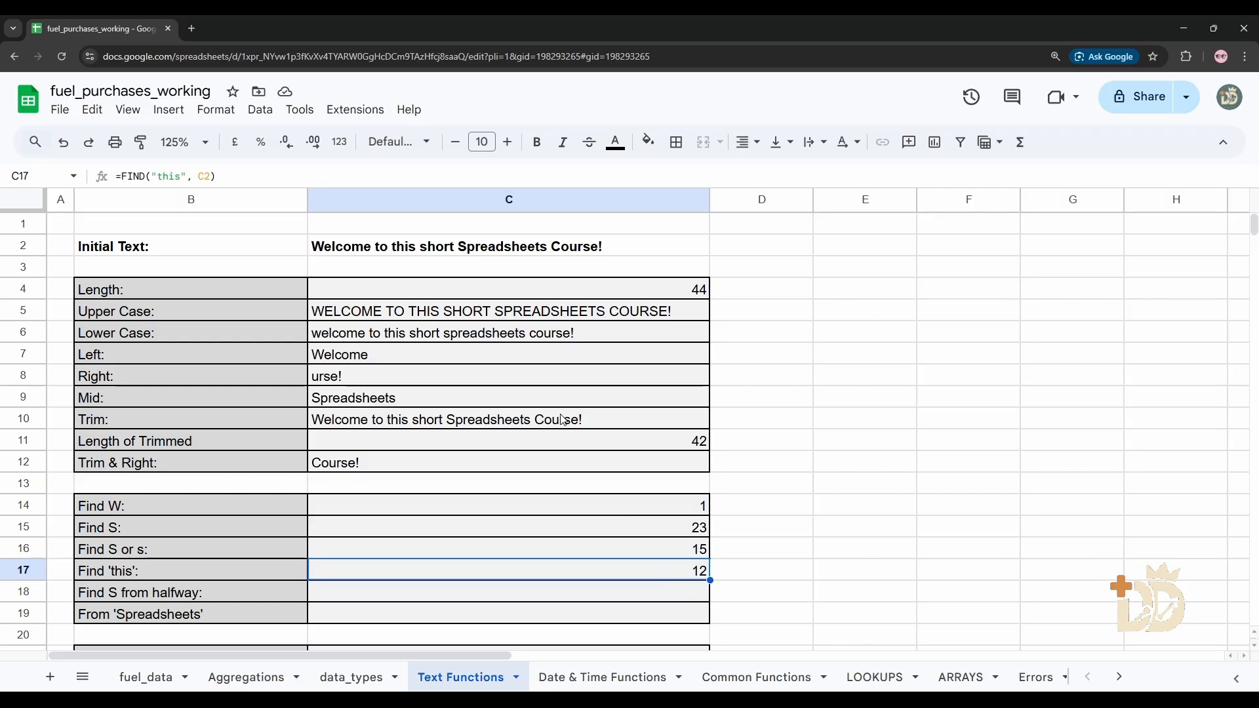
# - Try the C17 formula with a trailing space added to the search text, and with the search text "this S"
pyautogui.click(179, 176)
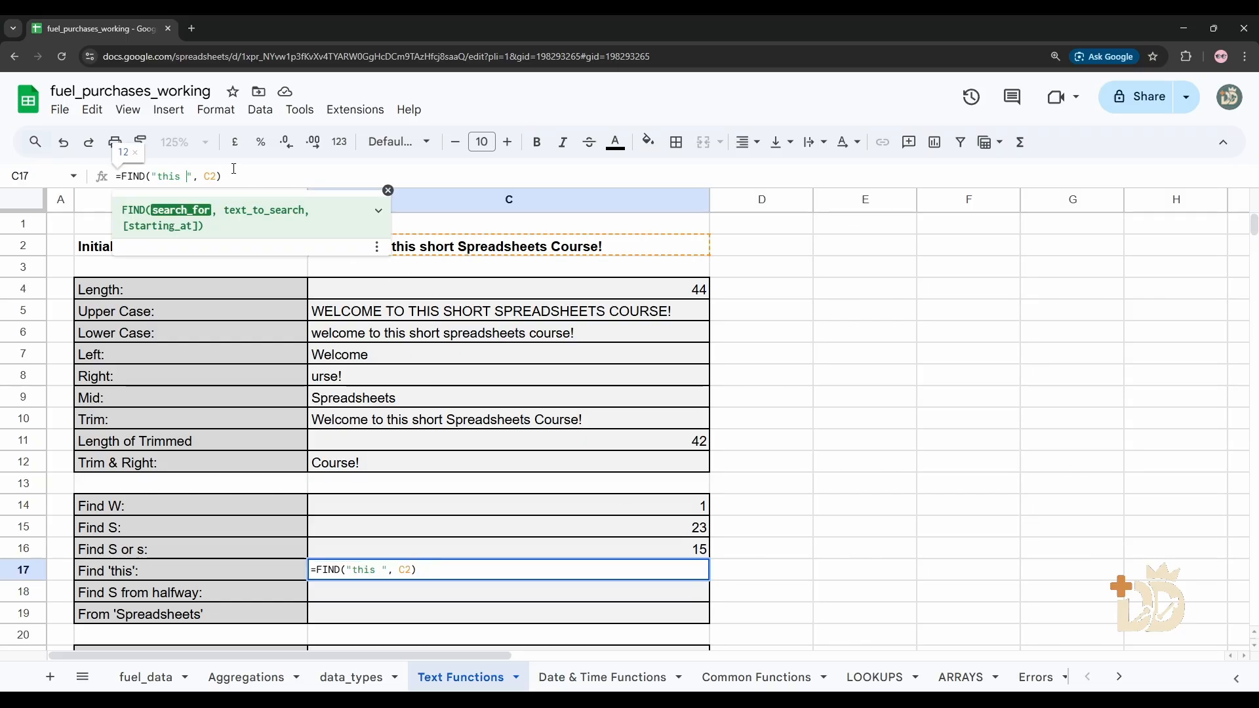
pyautogui.press('Return')
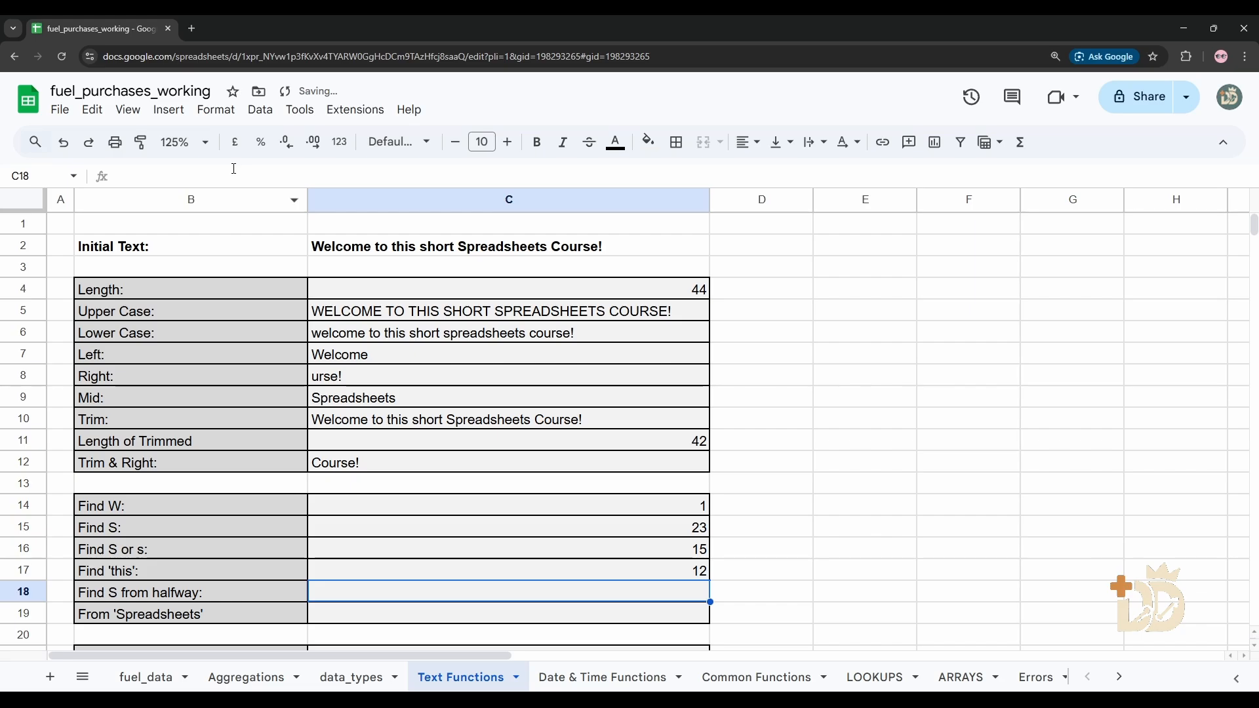
pyautogui.press('Up')
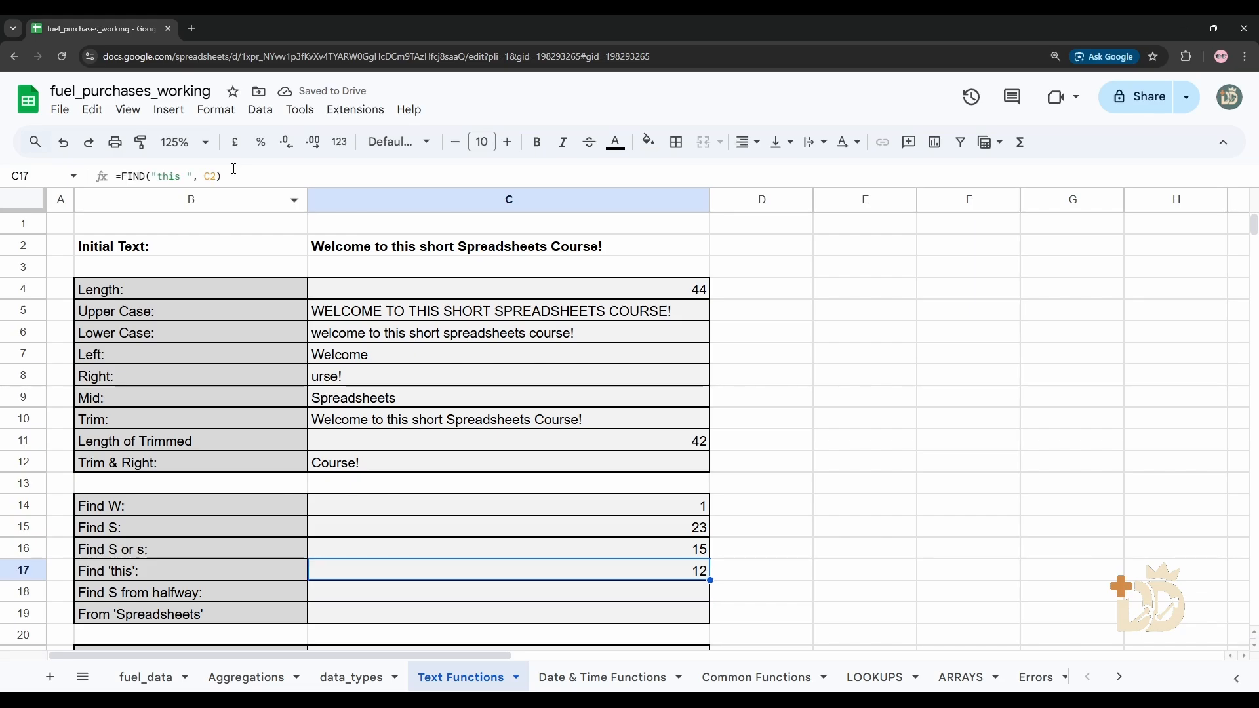
pyautogui.click(188, 175)
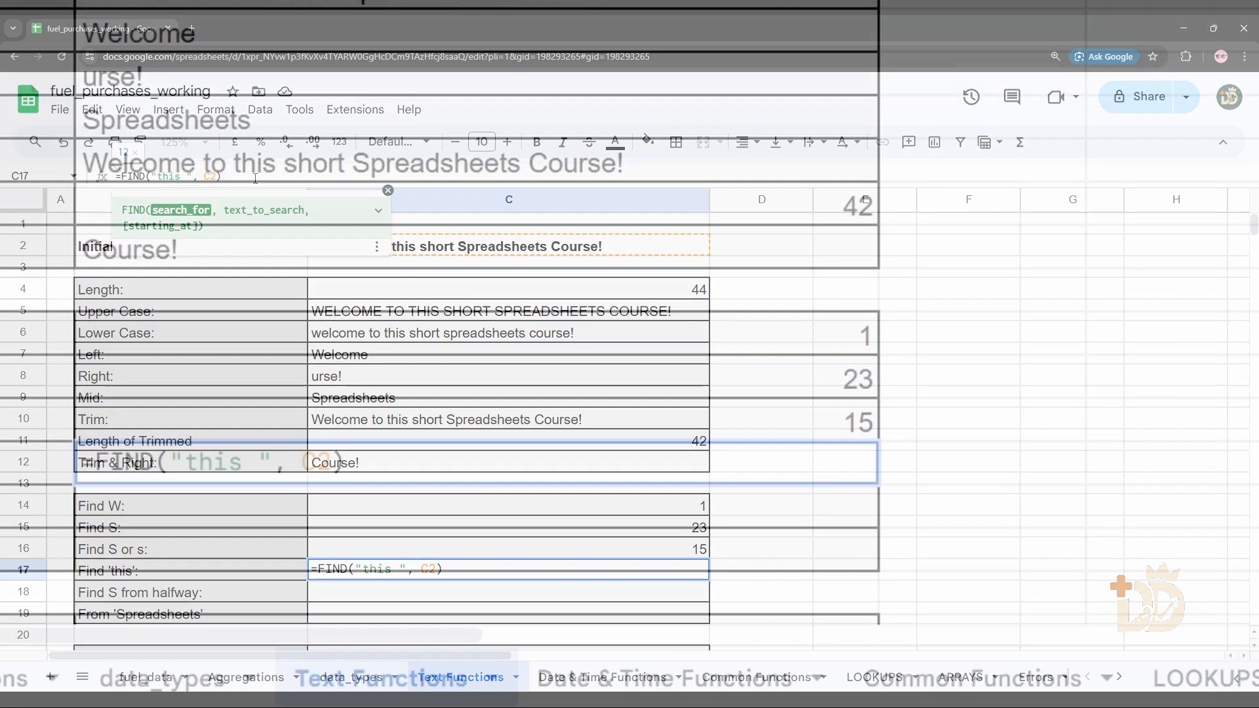
pyautogui.write('S')
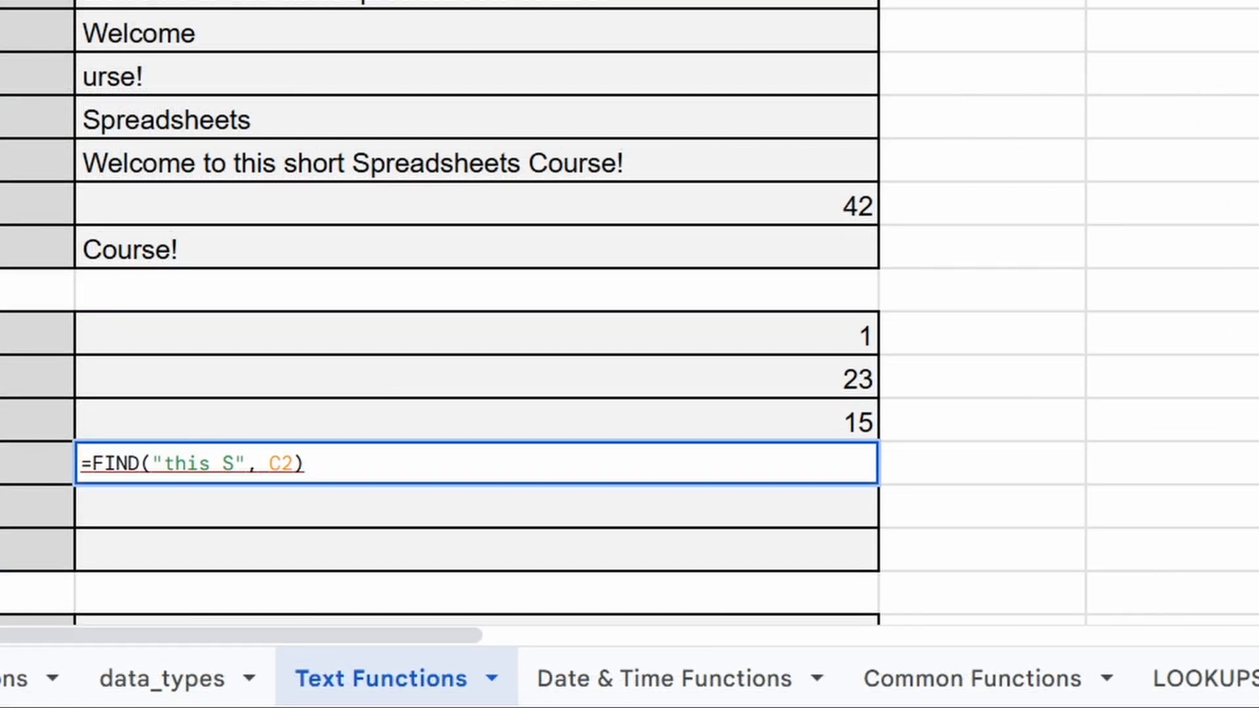
pyautogui.press('Return')
pyautogui.press('Up')
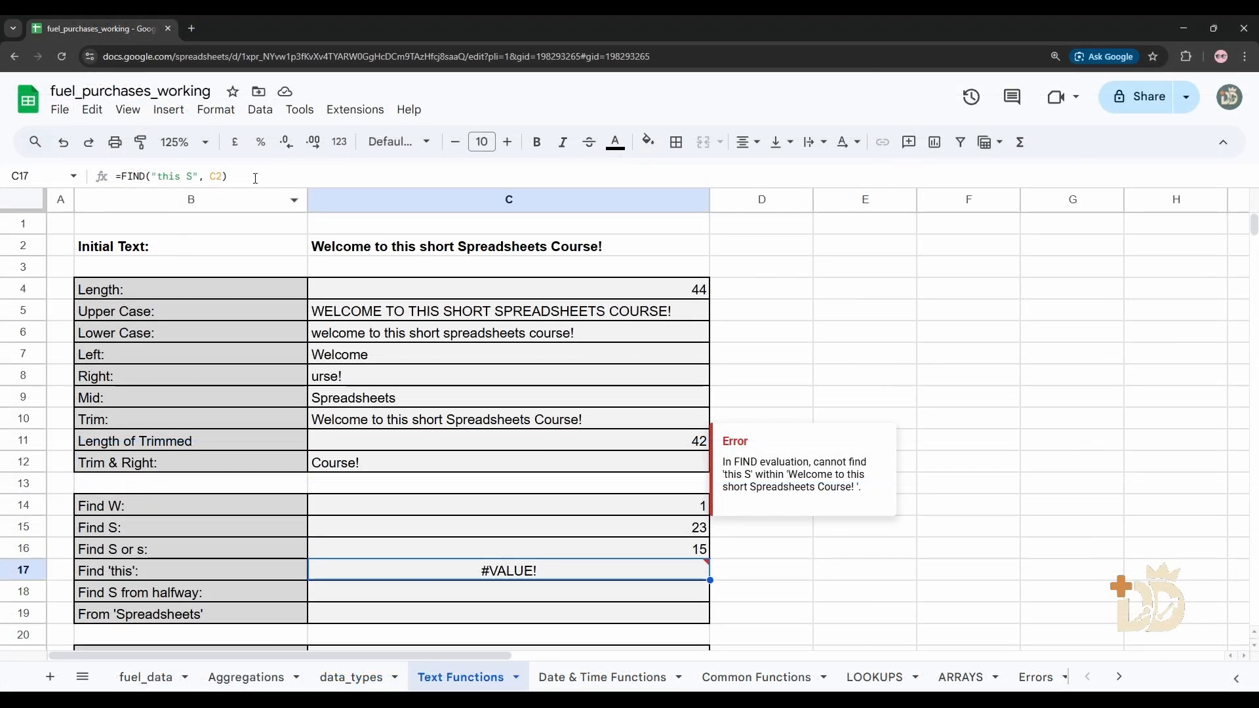
# - Restore the search text in the C17 formula to "this" without the extra space and S
pyautogui.click(224, 169)
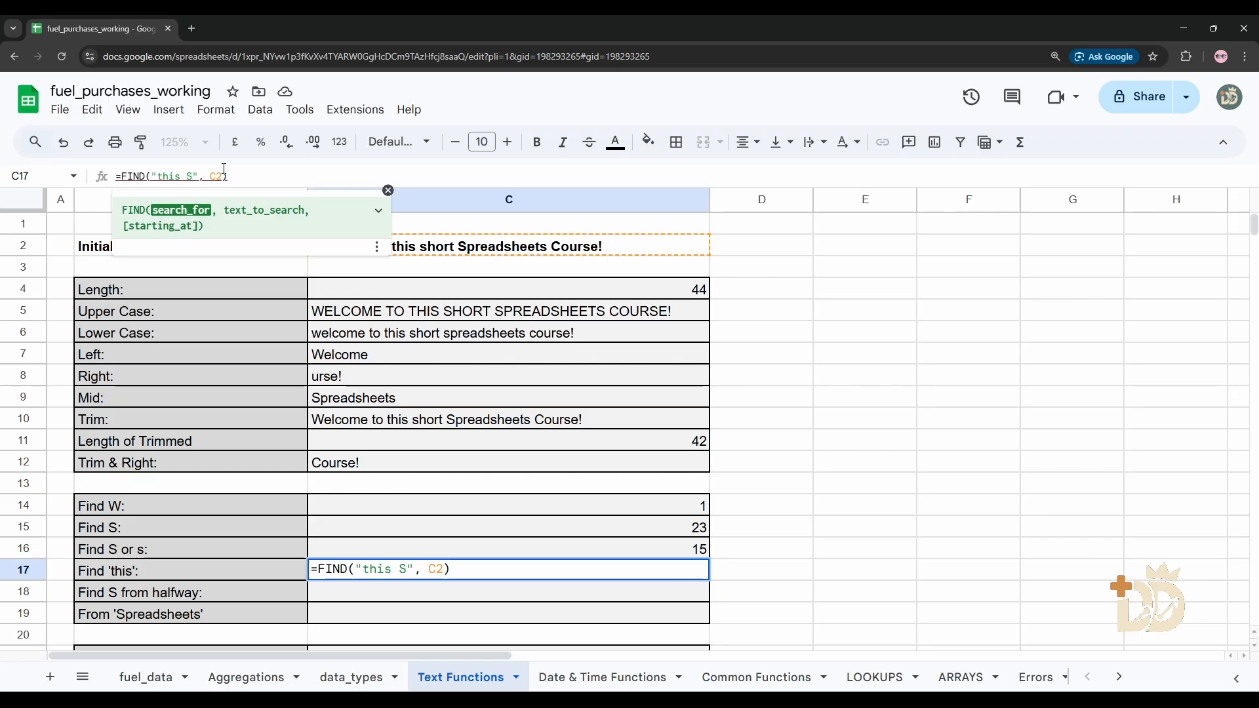
pyautogui.press('BackSpace')
pyautogui.press('BackSpace')
pyautogui.press('Return')
pyautogui.press('Up')
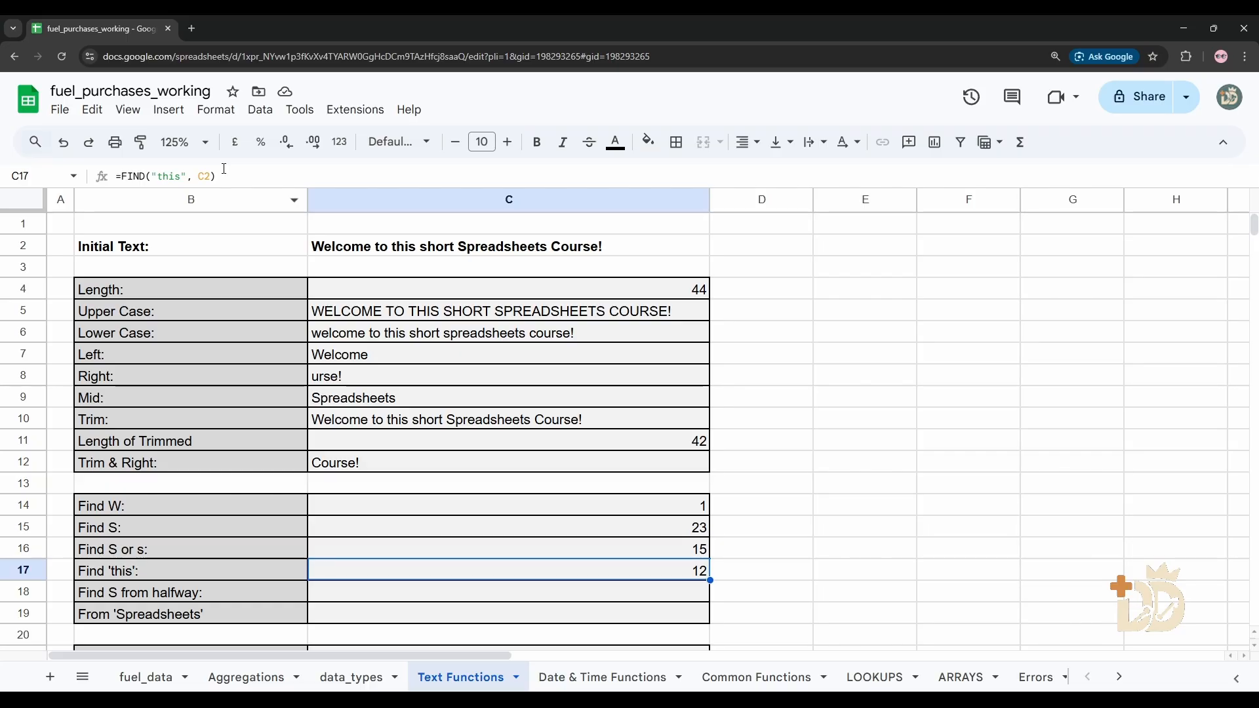
# - Enter =FIND("S", UPPER(C2), 21) in C18 to find the first S or s from halfway through the initial text
pyautogui.press('Down')
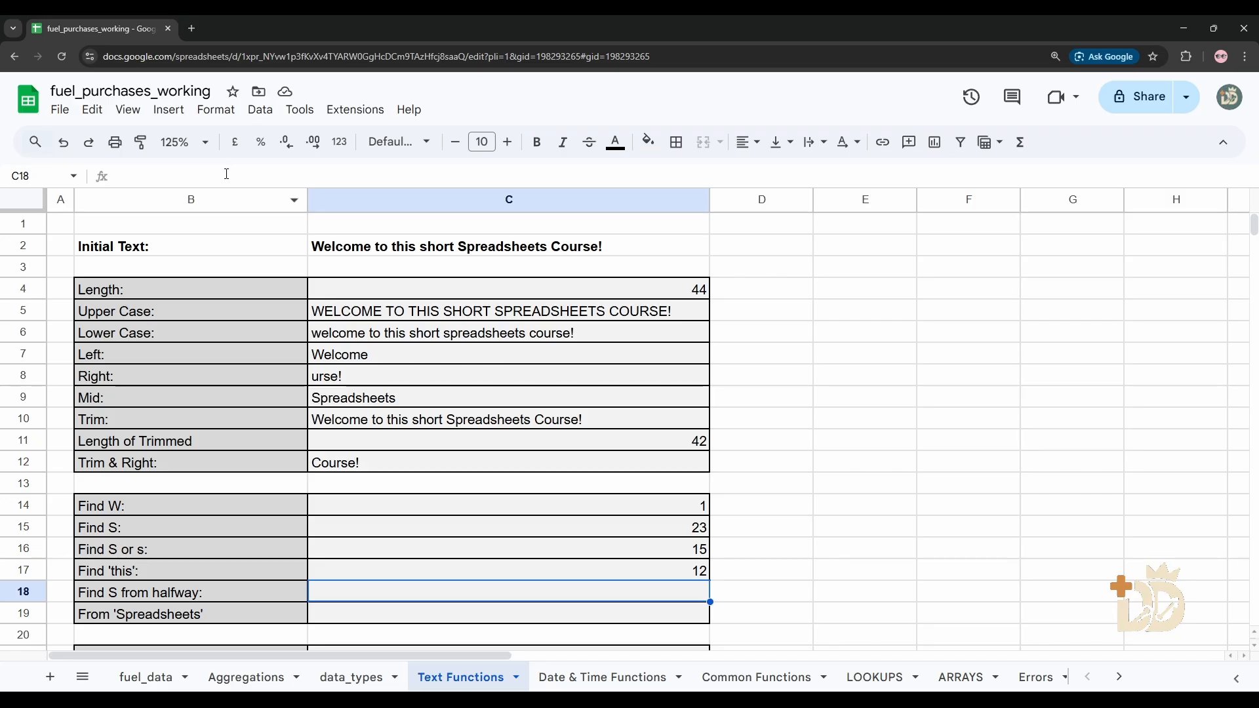
pyautogui.click(226, 174)
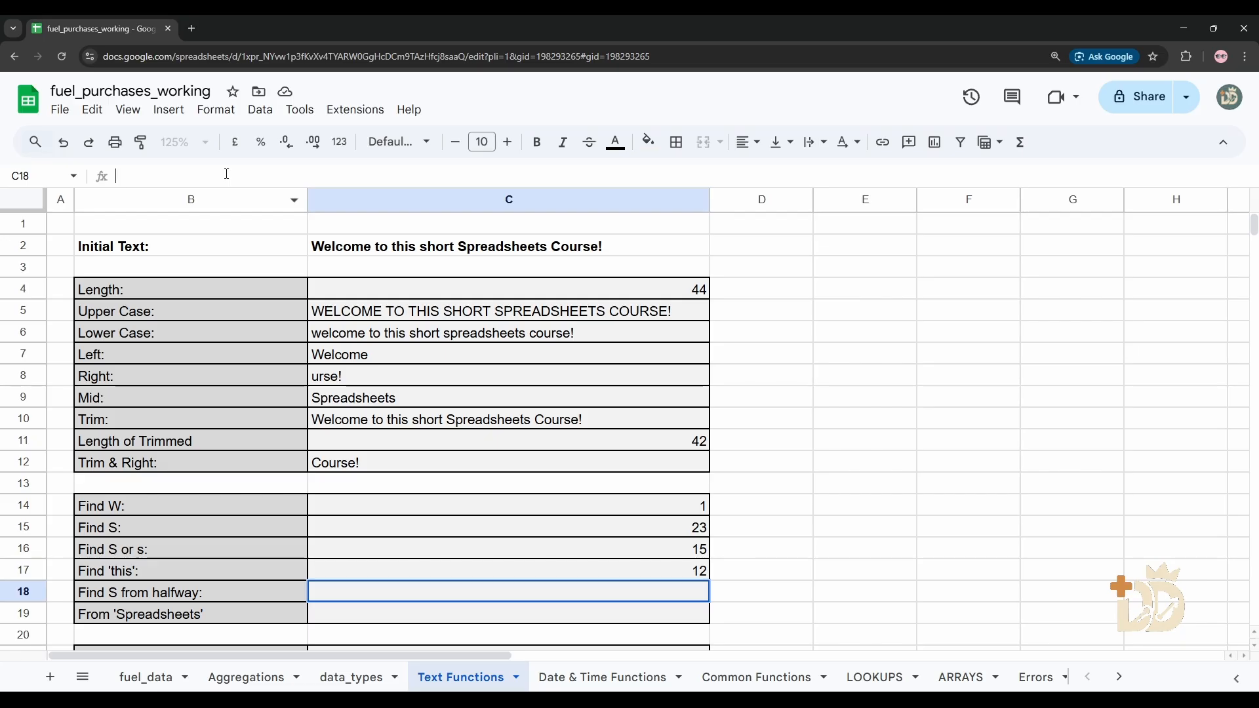
pyautogui.write('=FIND')
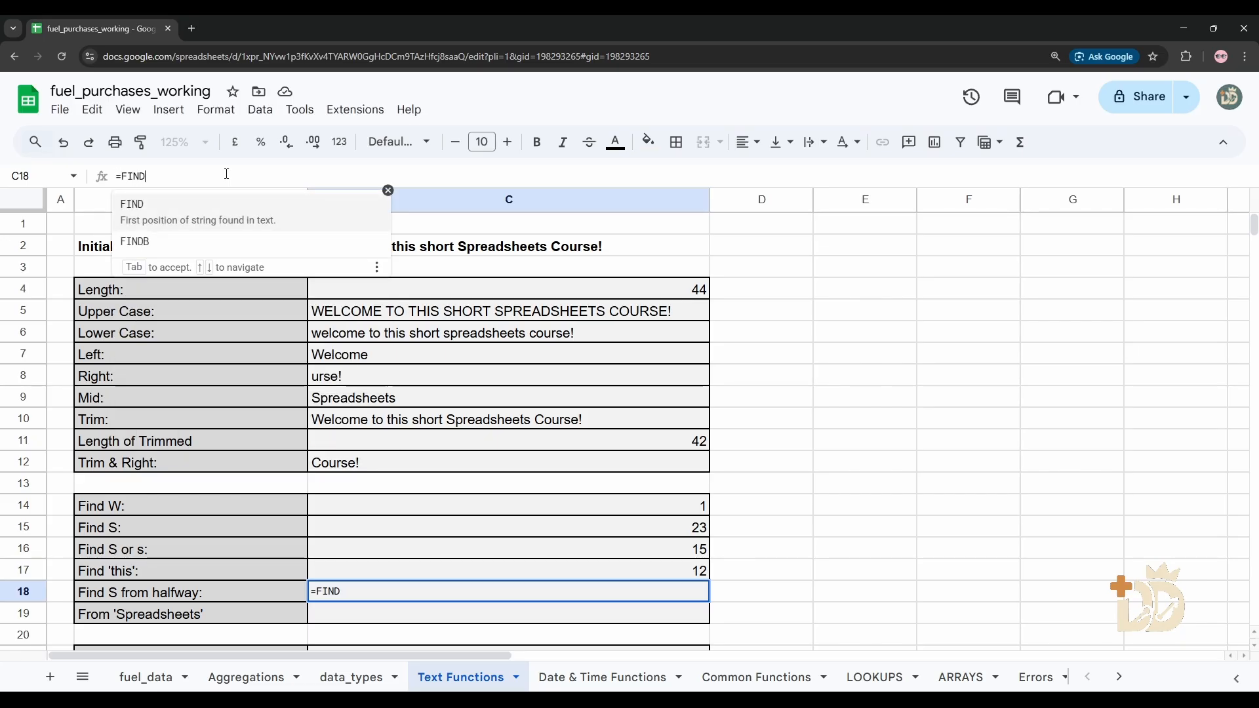
pyautogui.write('("S"')
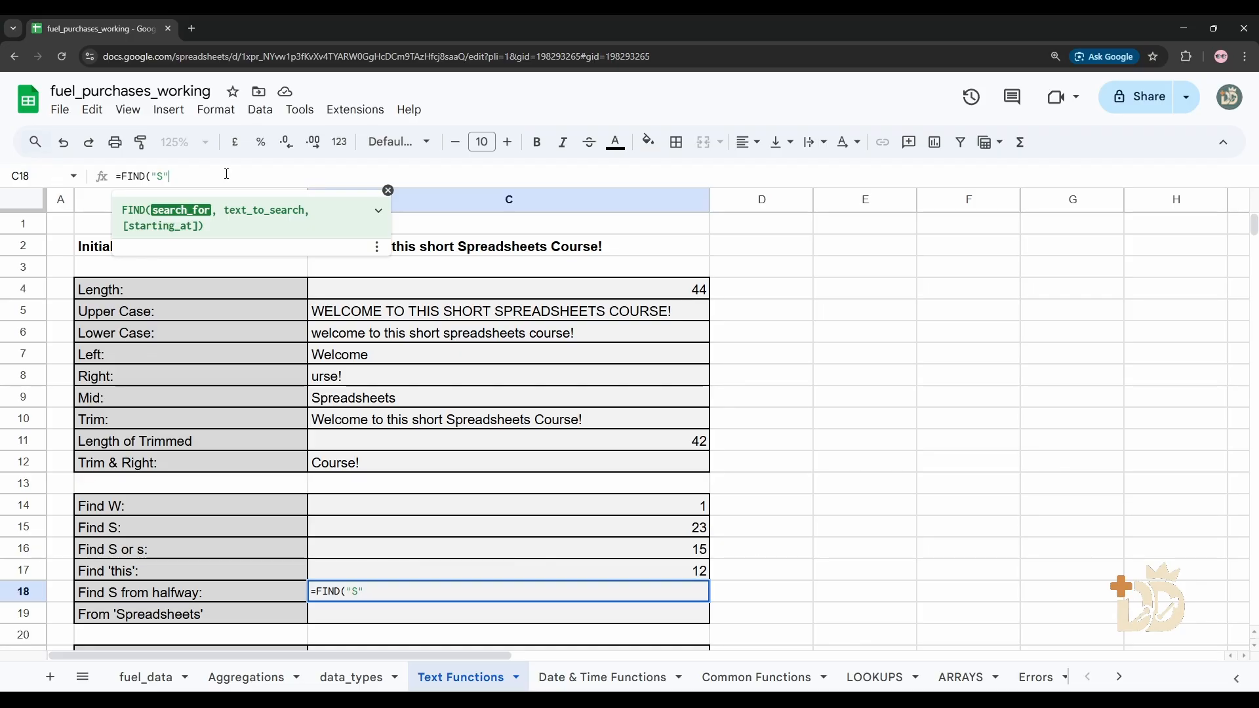
pyautogui.write(', UPPER(')
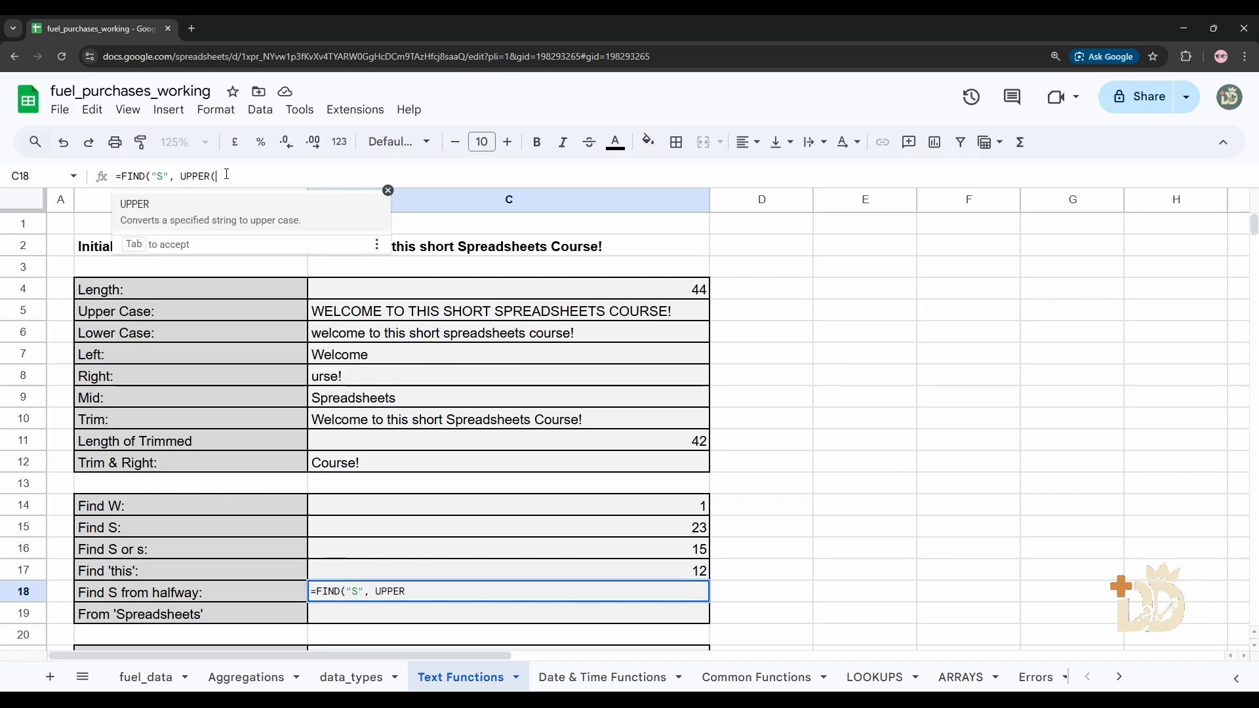
pyautogui.press('Tab')
pyautogui.write('C2')
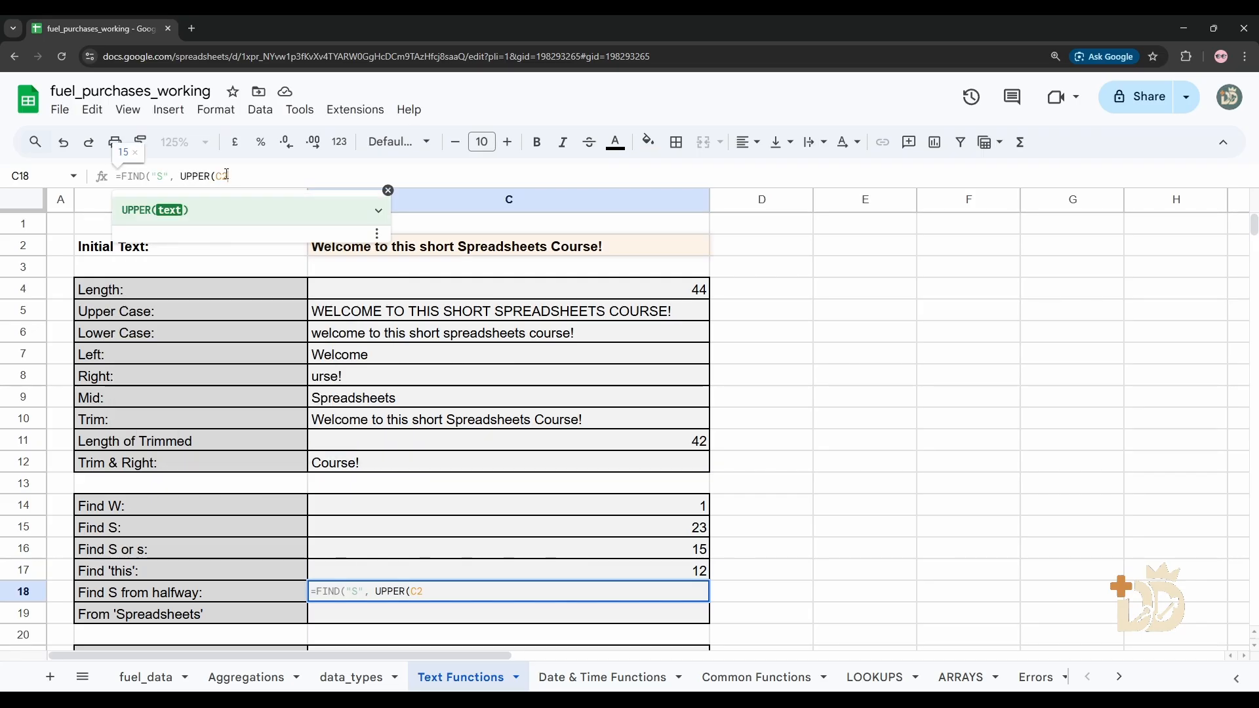
pyautogui.write(')')
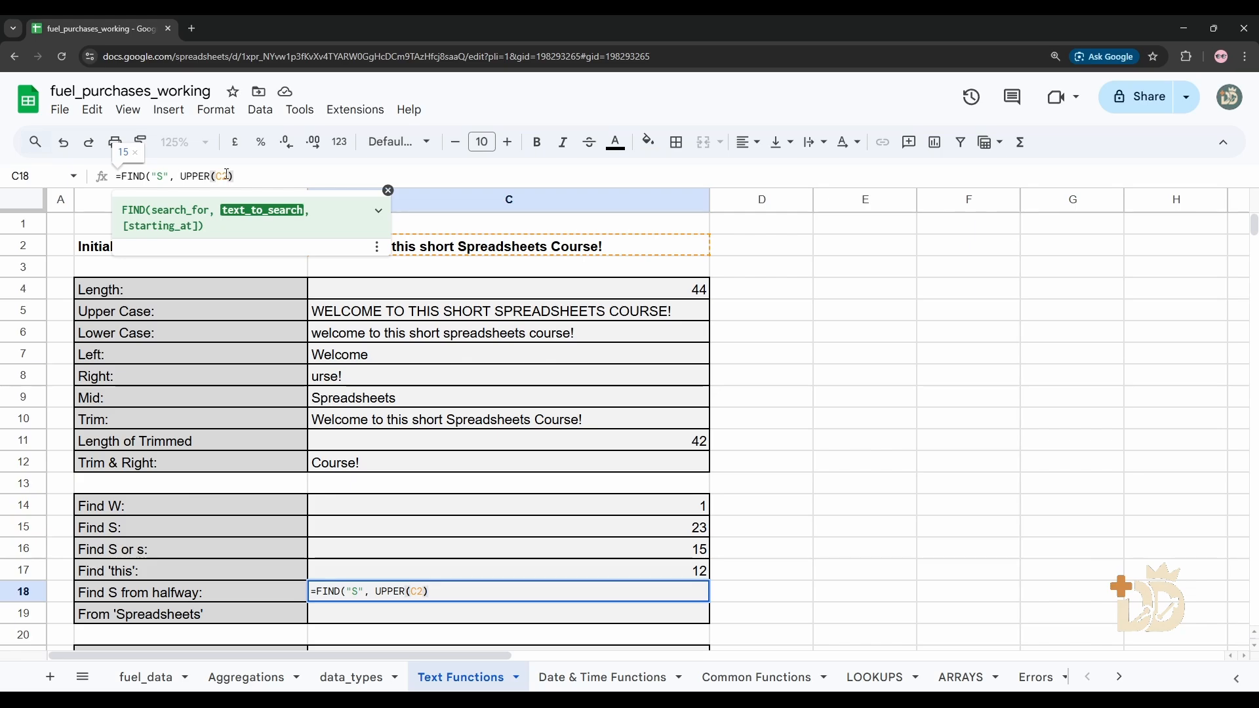
pyautogui.write(',')
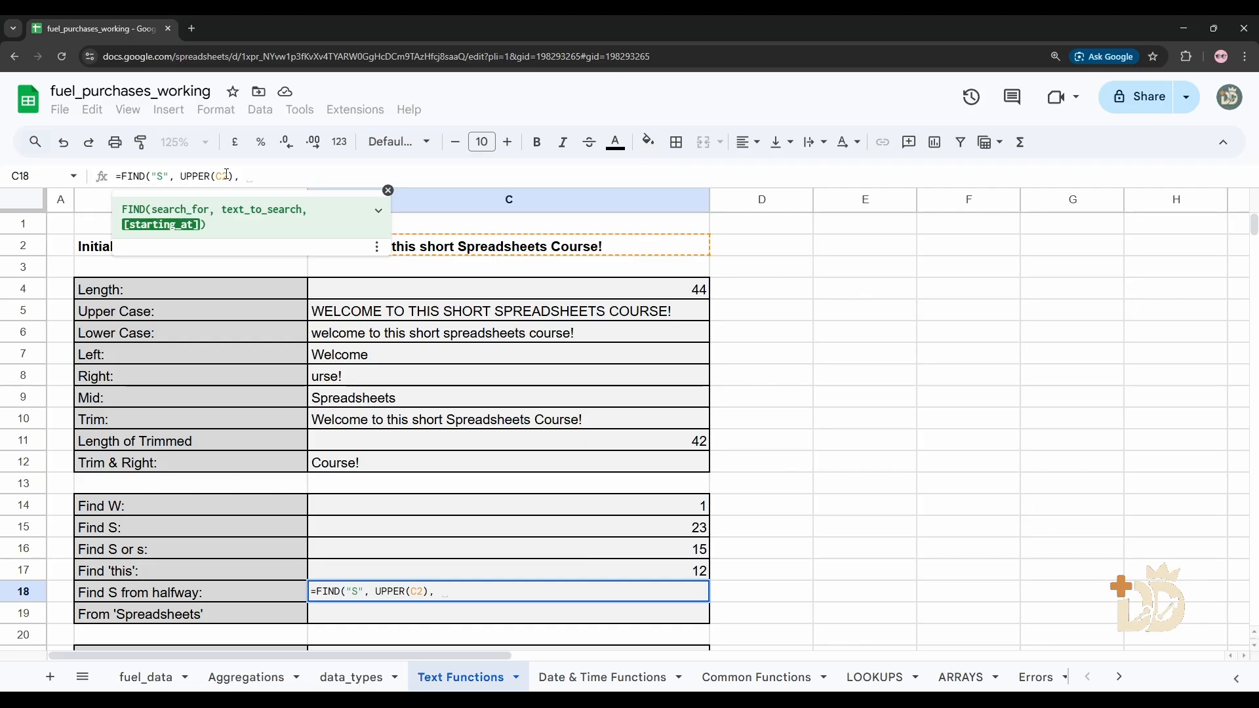
pyautogui.write('21')
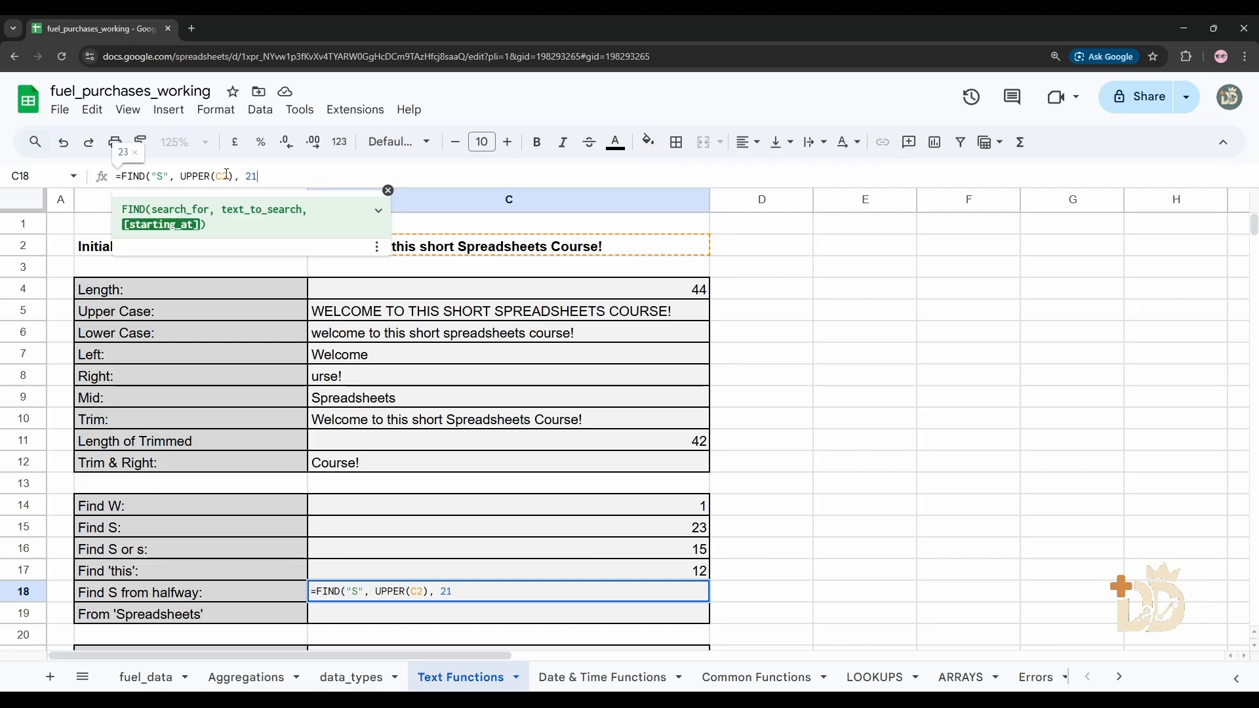
pyautogui.write(')')
pyautogui.press('Return')
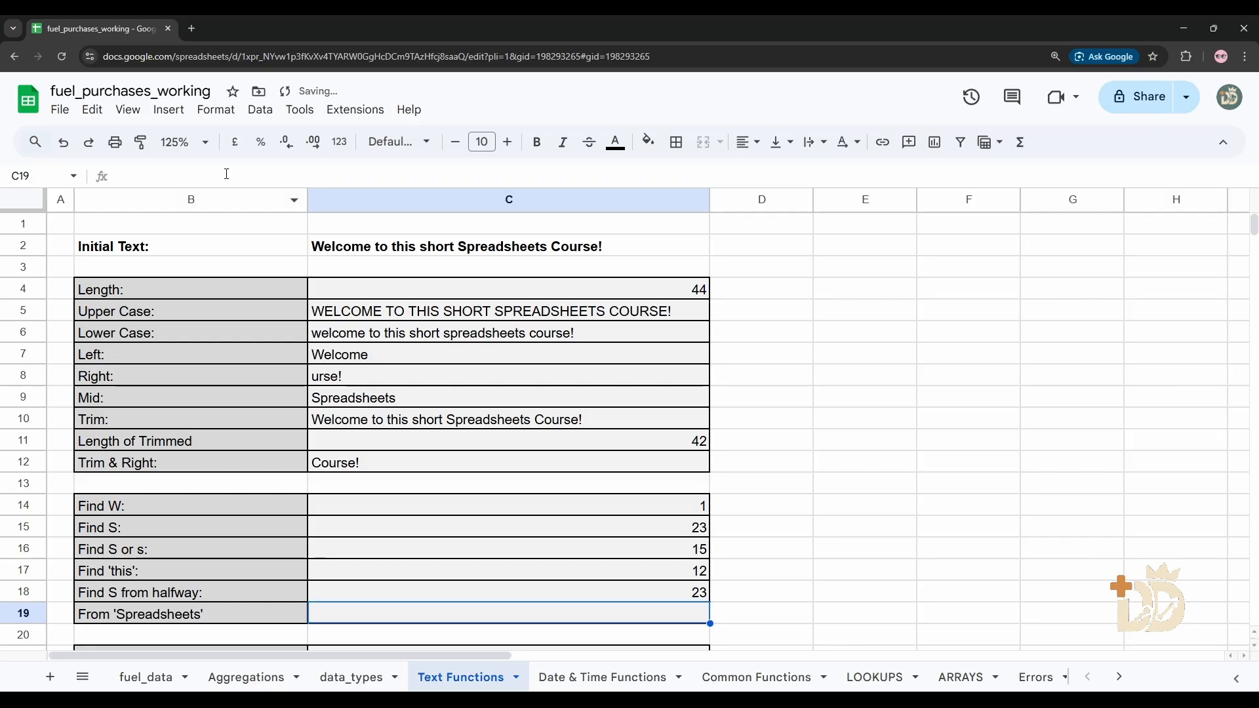
# - Replace the fixed starting position in the C18 FIND formula with LEN(C2)/2 and reselect the cell
pyautogui.press('Up')
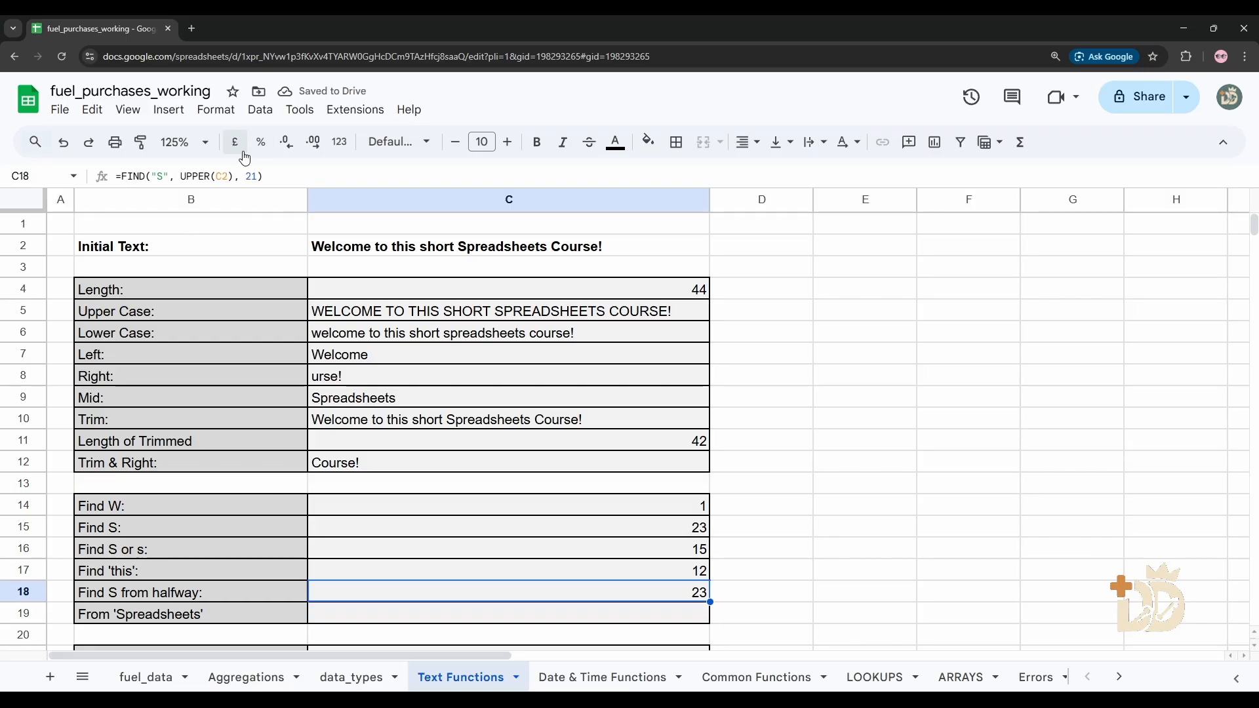
pyautogui.click(319, 172)
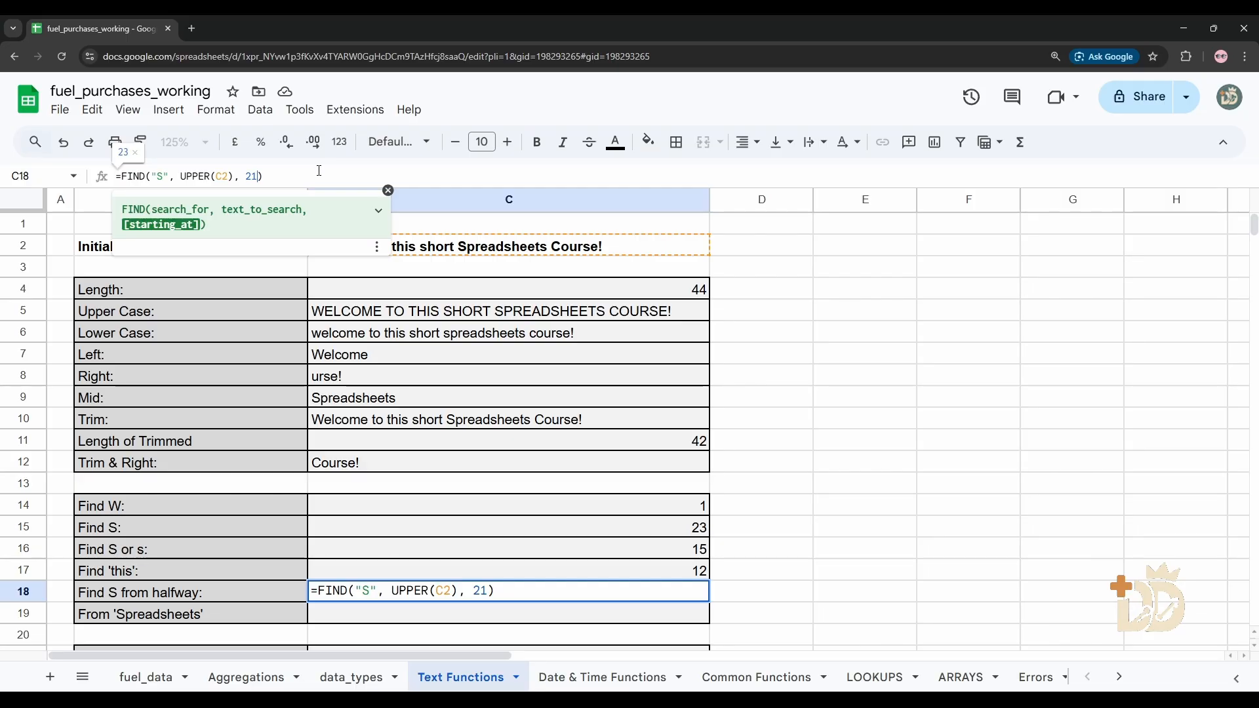
pyautogui.press('BackSpace')
pyautogui.press('BackSpace')
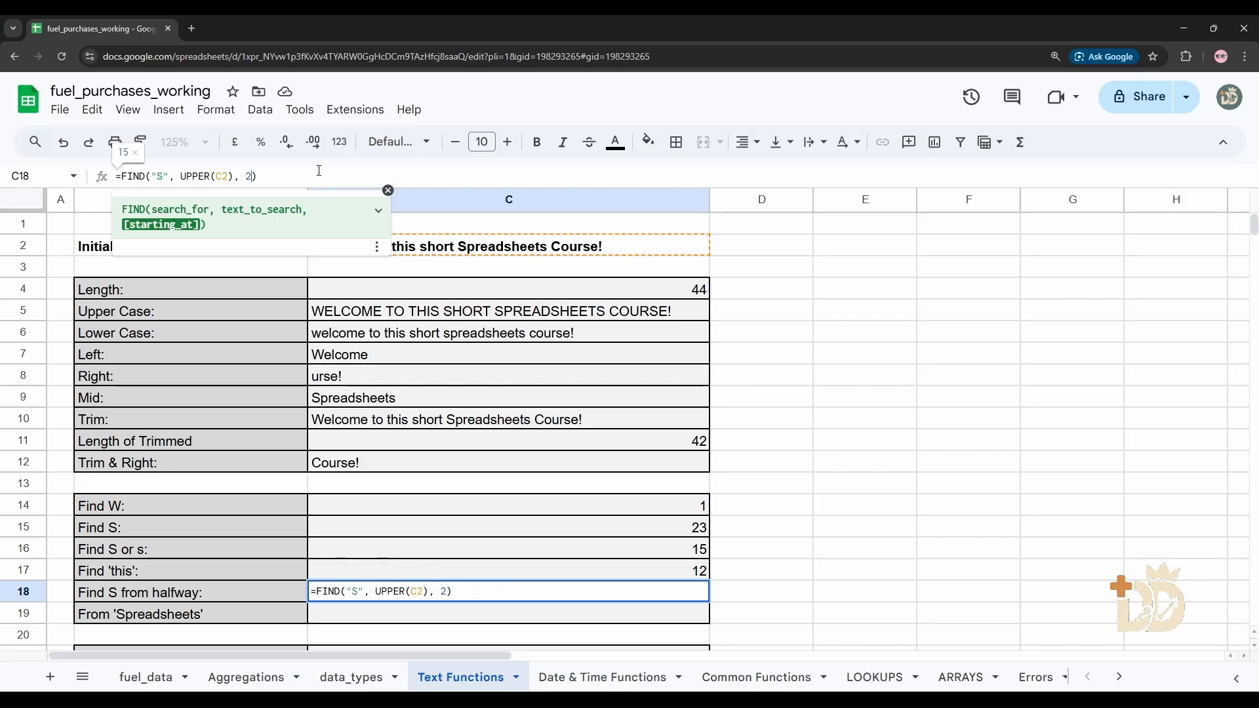
pyautogui.write('LEN')
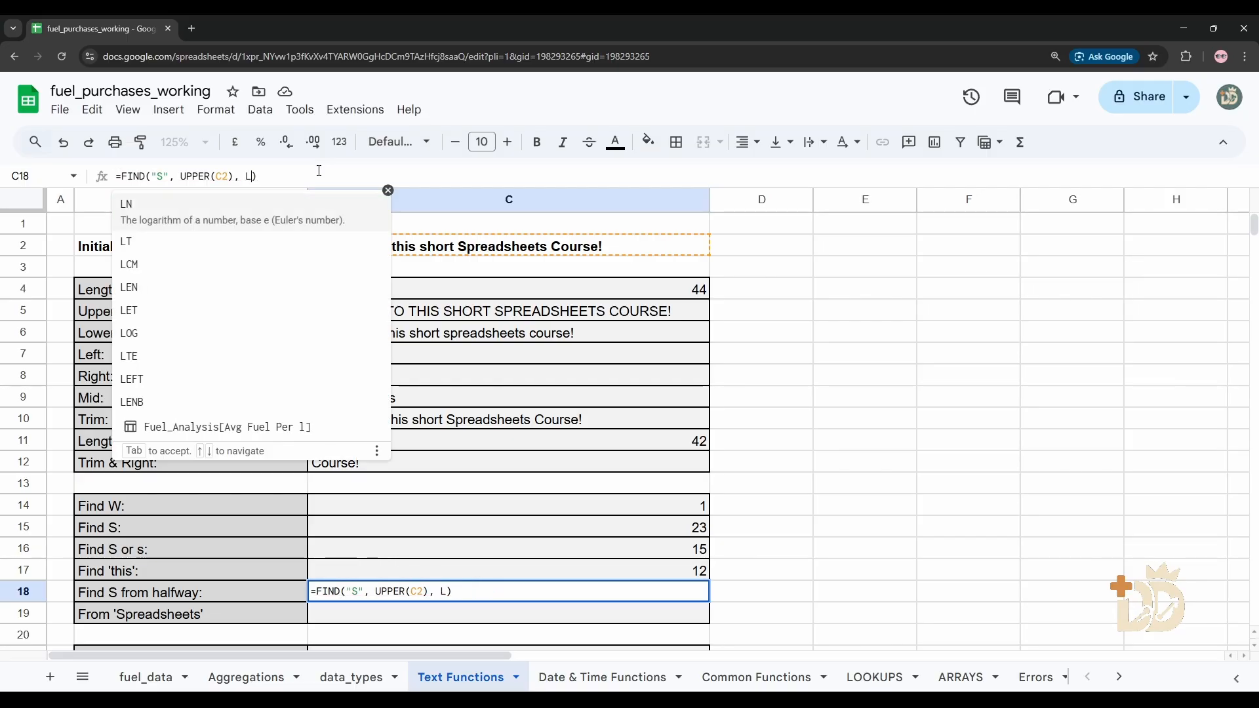
pyautogui.write('(')
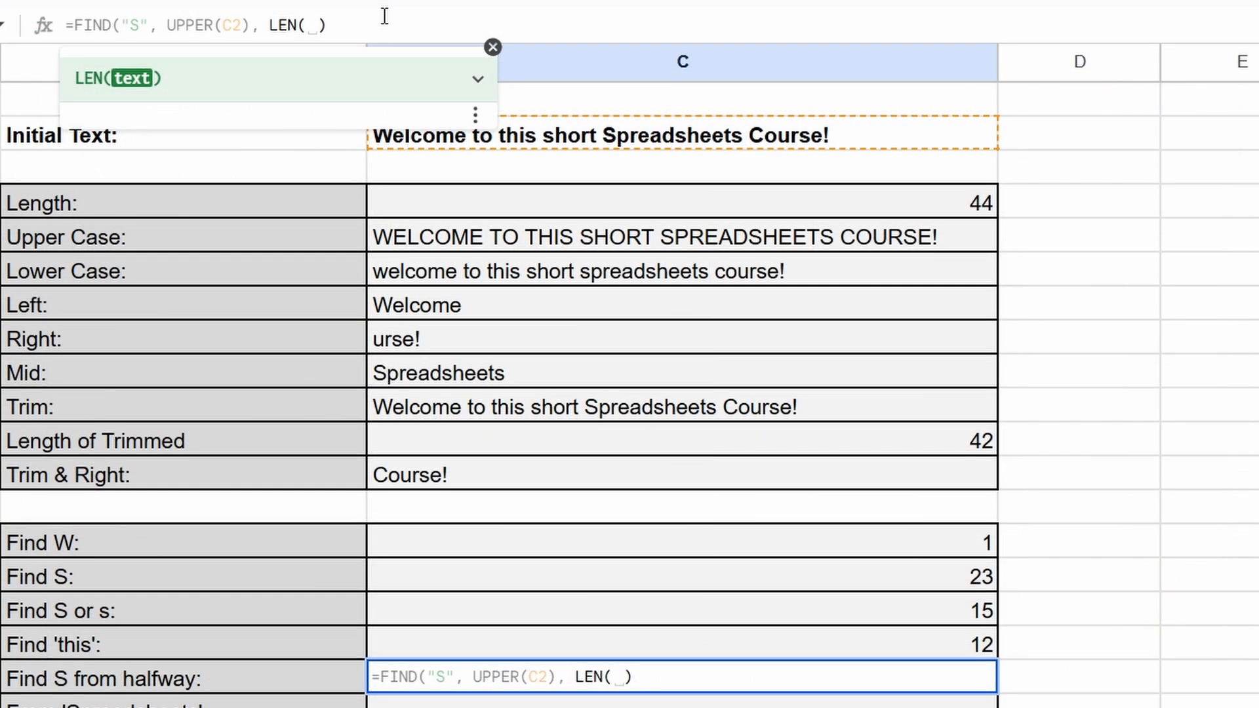
pyautogui.write('C2)')
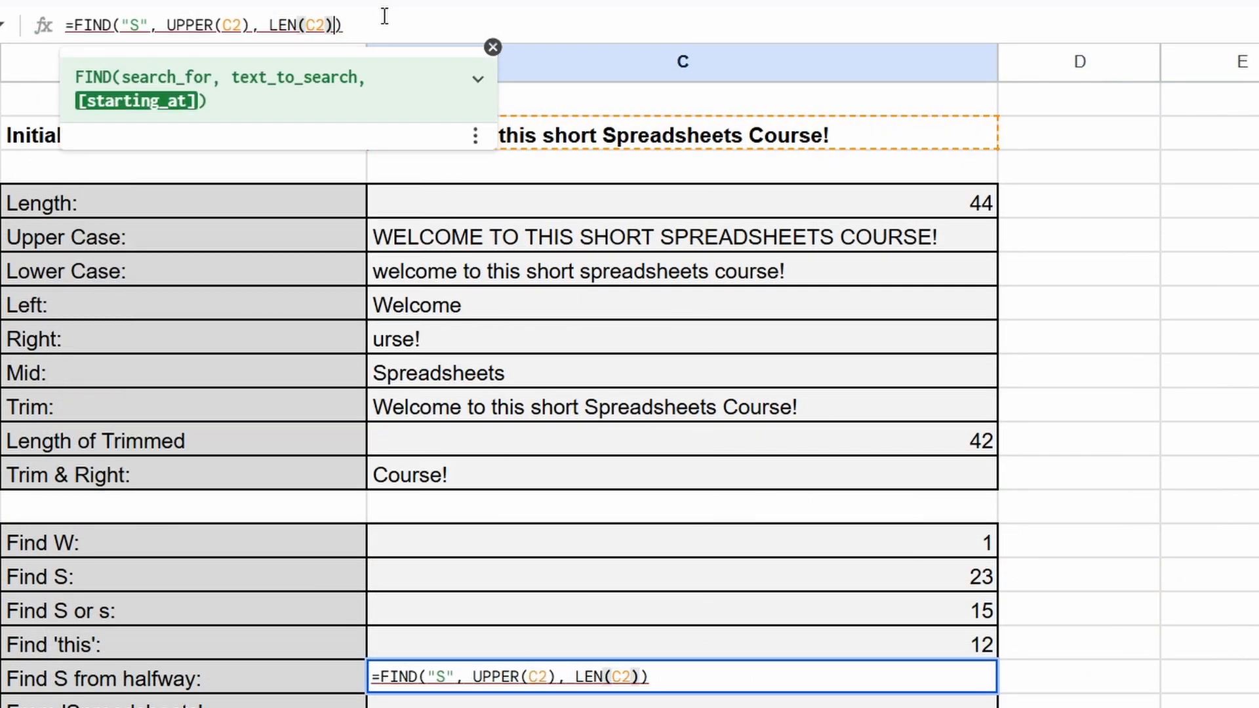
pyautogui.write('/2')
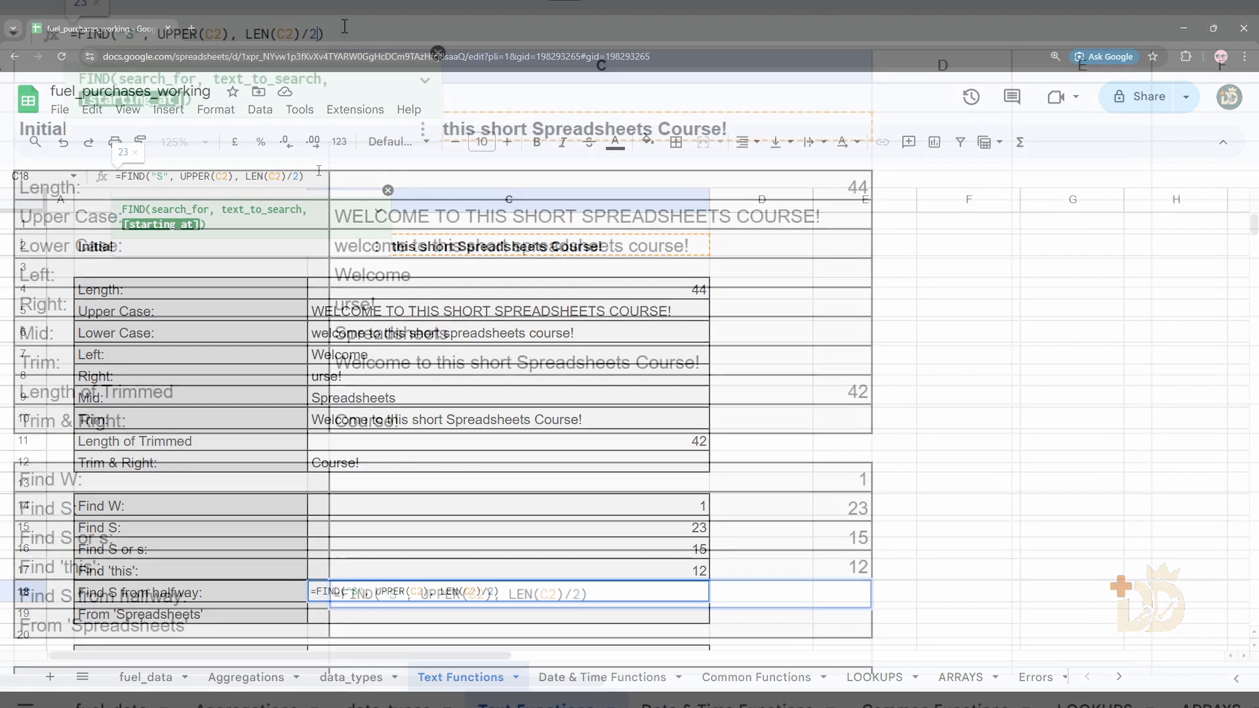
pyautogui.press('Return')
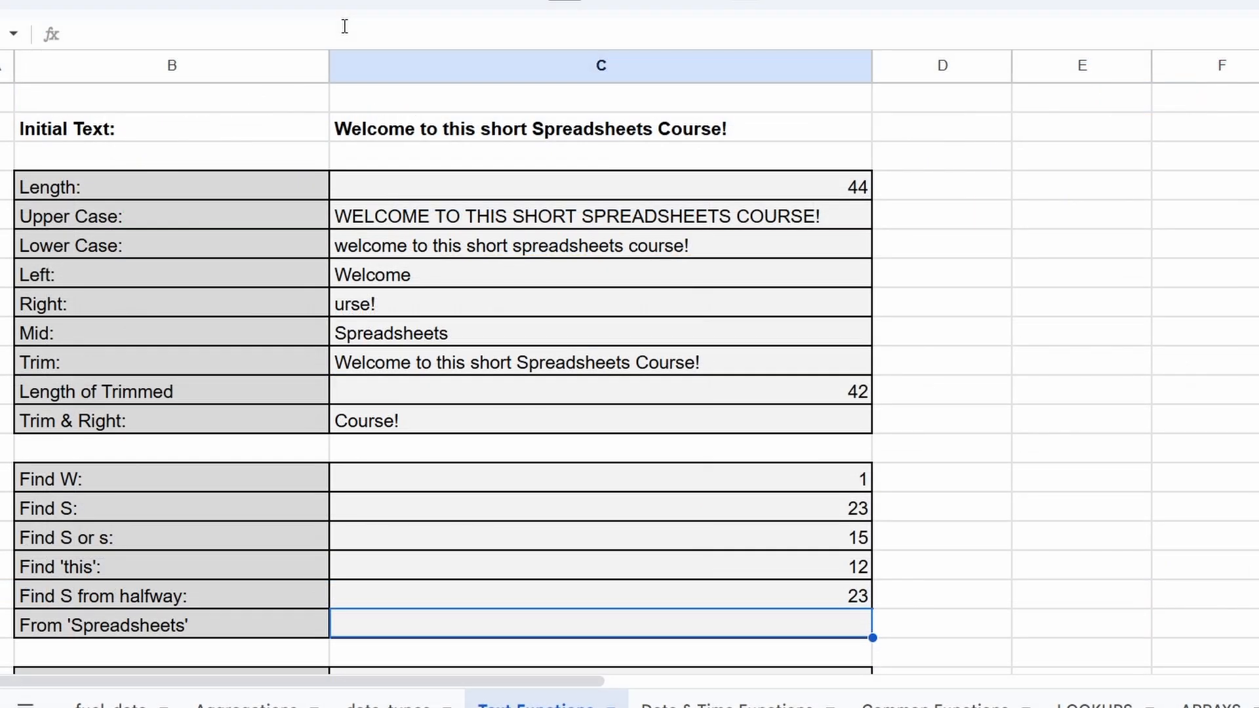
pyautogui.press('Up')
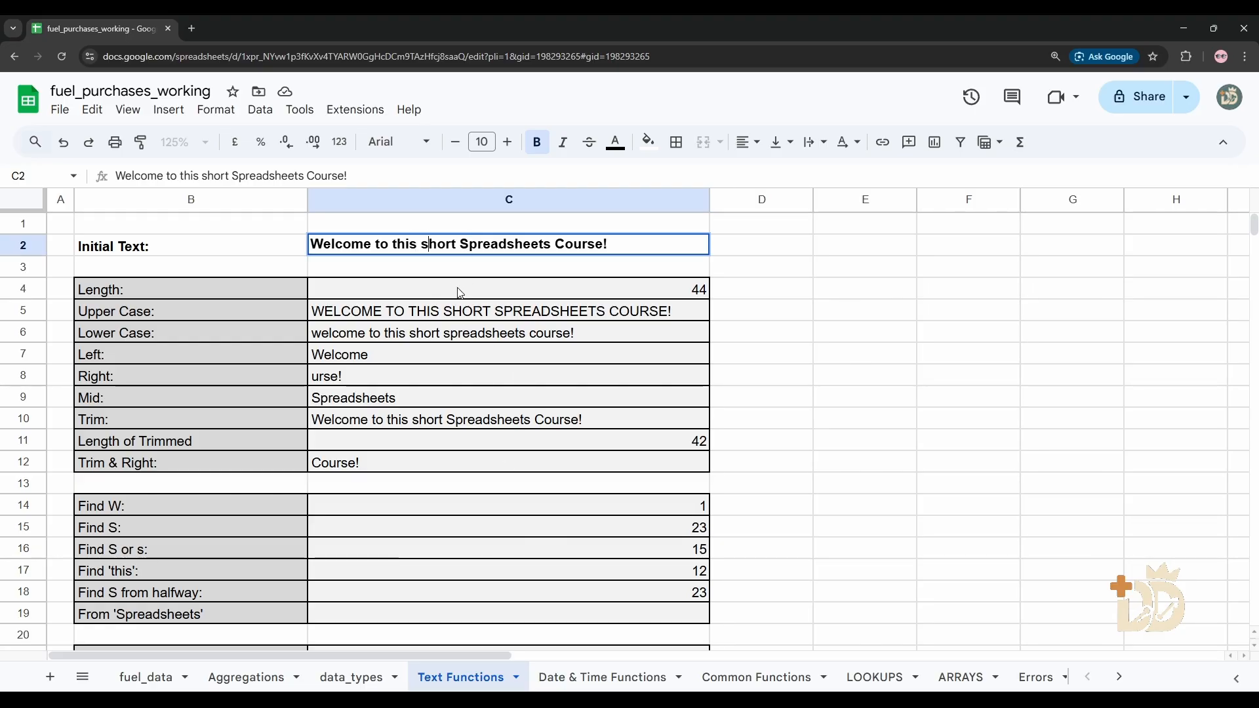
# - Try the C18 formula with a lowercase "s" as the search text while keeping UPPER(C2)
pyautogui.click(560, 593)
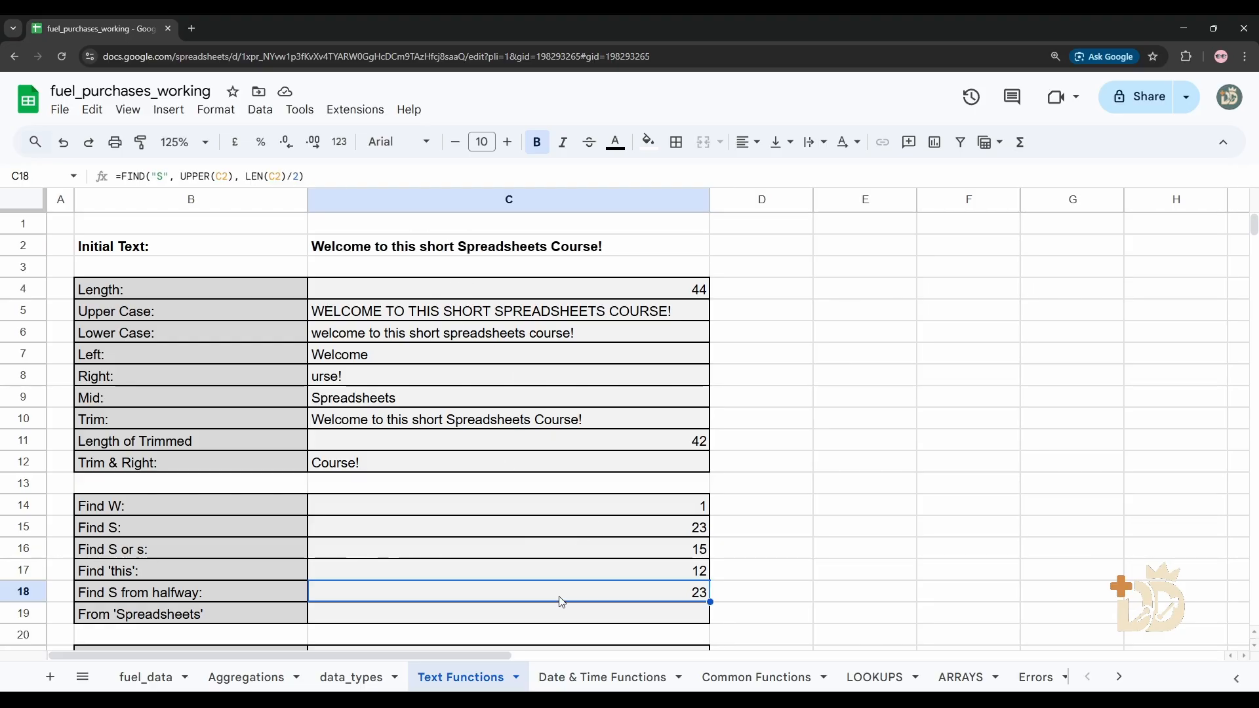
pyautogui.click(157, 176)
pyautogui.press('BackSpace')
pyautogui.write('s')
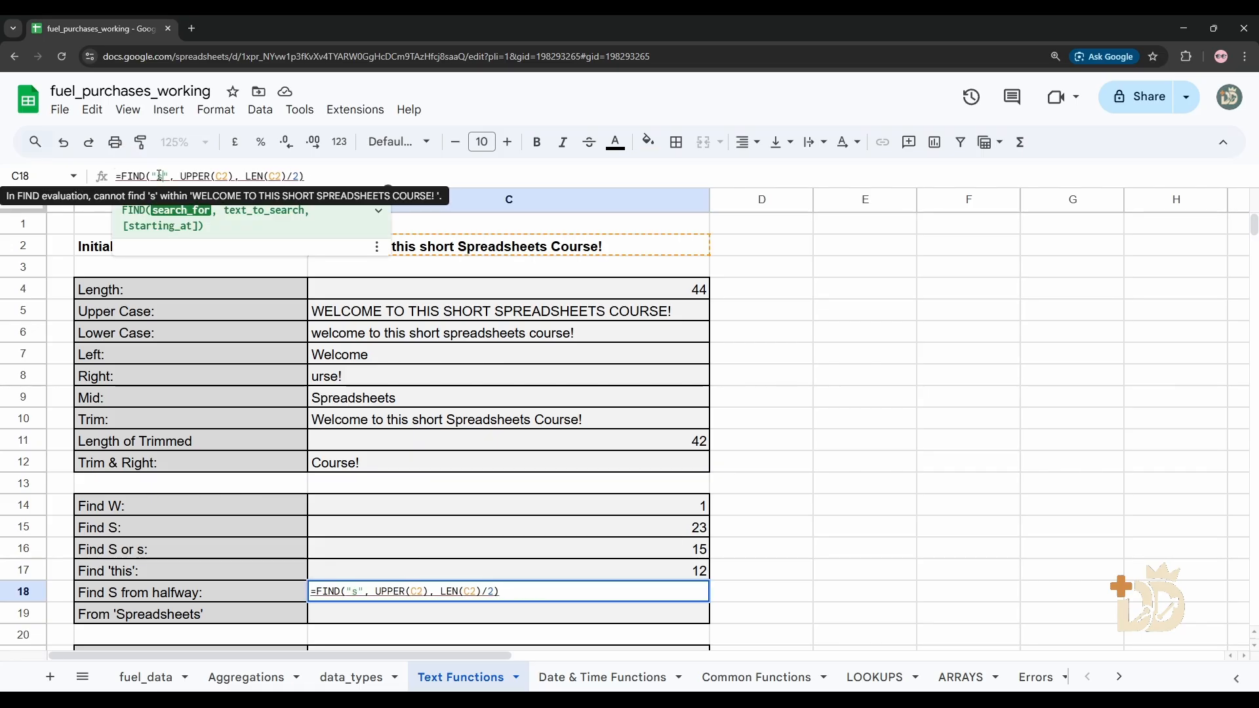
pyautogui.press('Return')
pyautogui.press('Up')
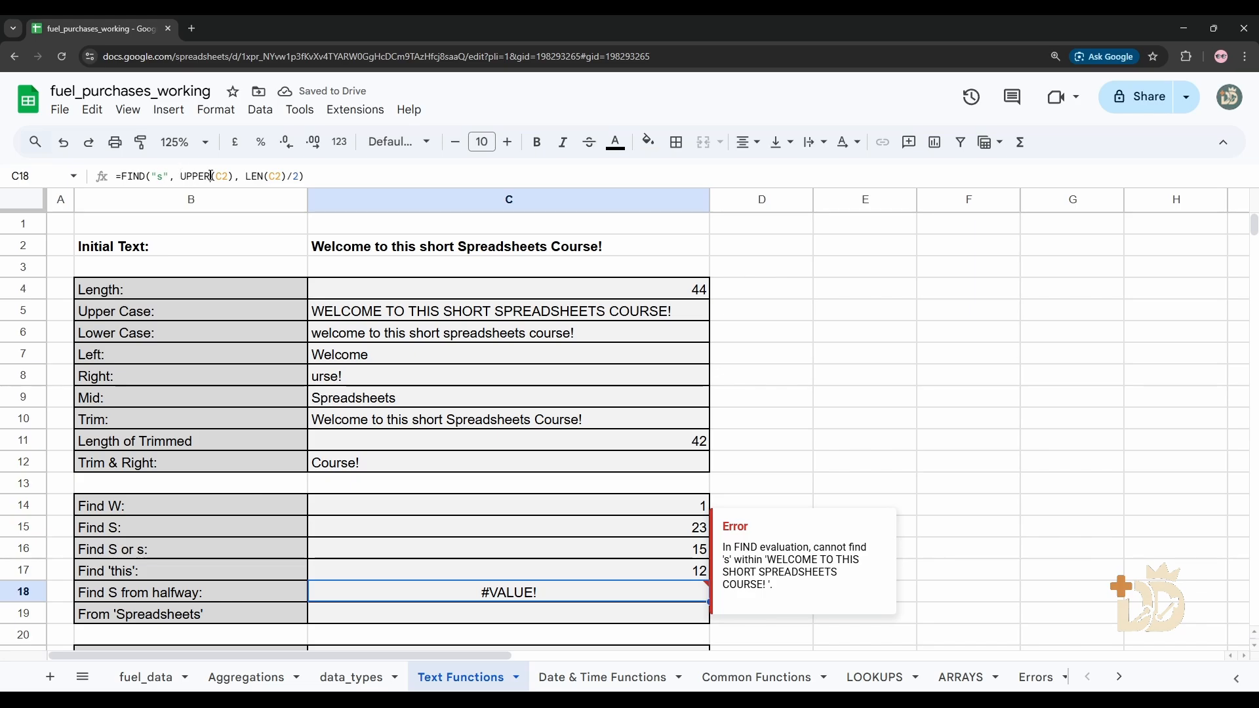
# - Replace UPPER with LOWER in C18 so the formula reads =FIND("s", LOWER(C2), LEN(C2)/2)
pyautogui.click(210, 176)
pyautogui.doubleClick(185, 177)
pyautogui.write('LOW')
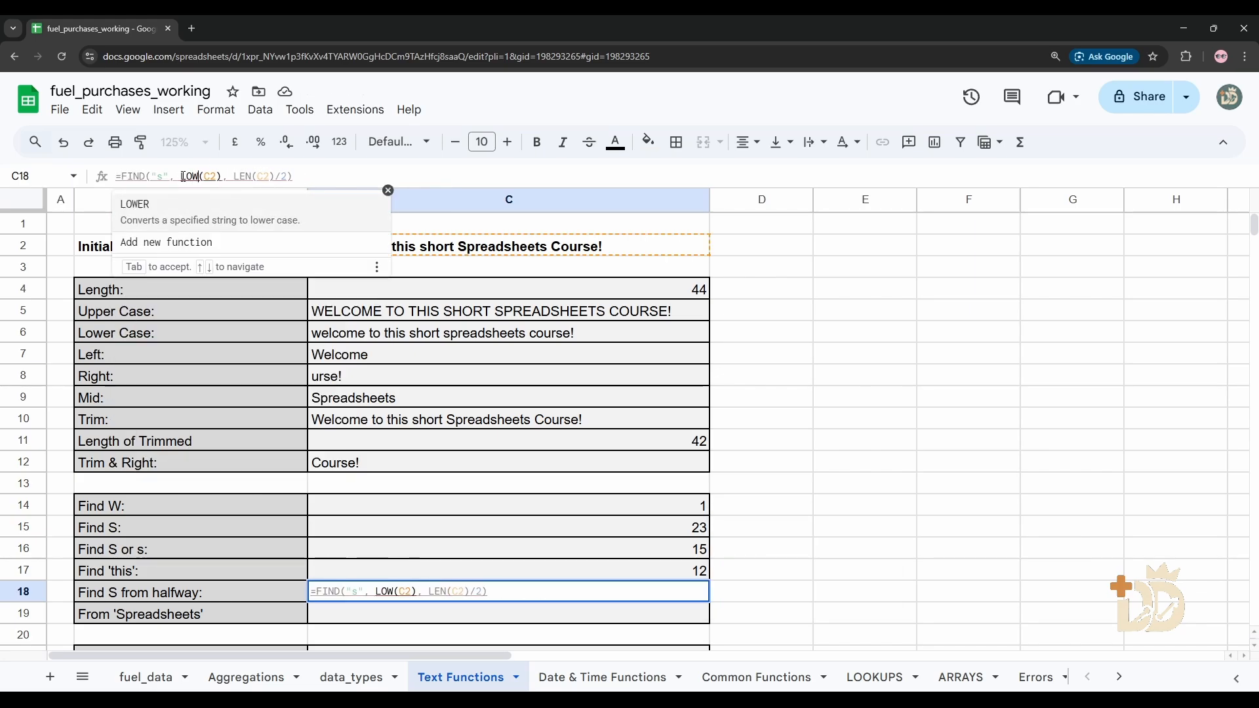
pyautogui.write('ER')
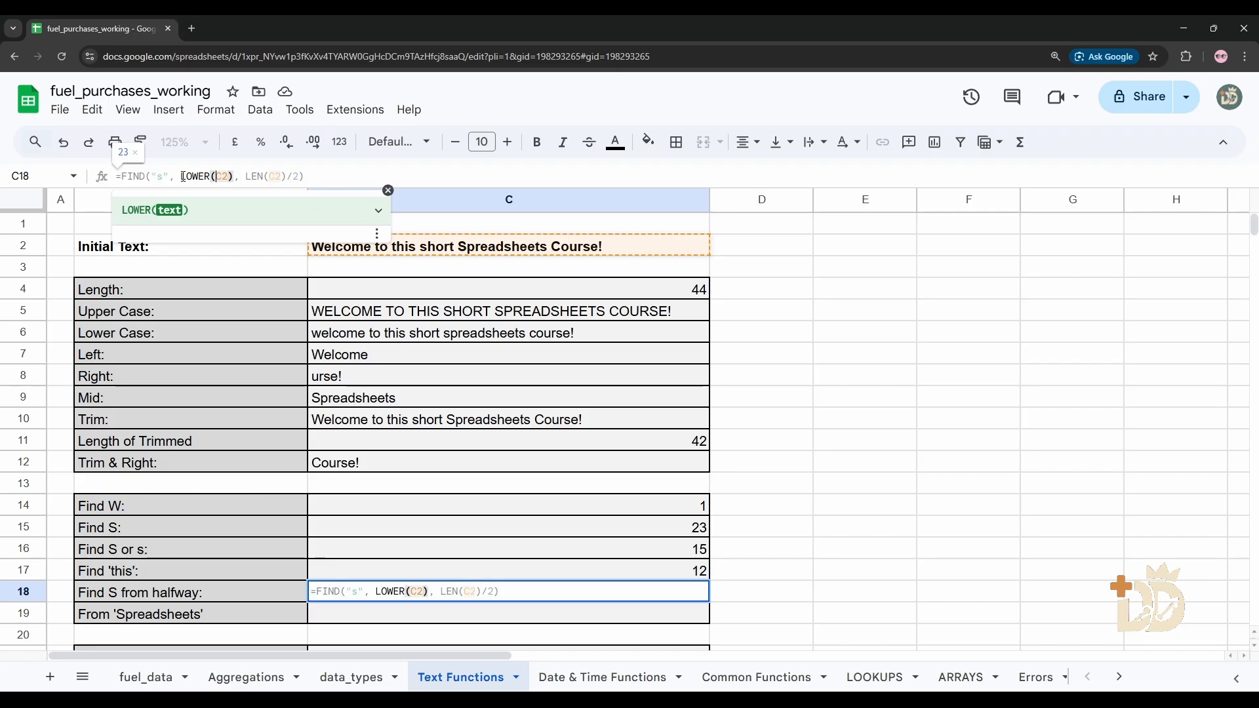
pyautogui.press('Return')
pyautogui.press('Up')
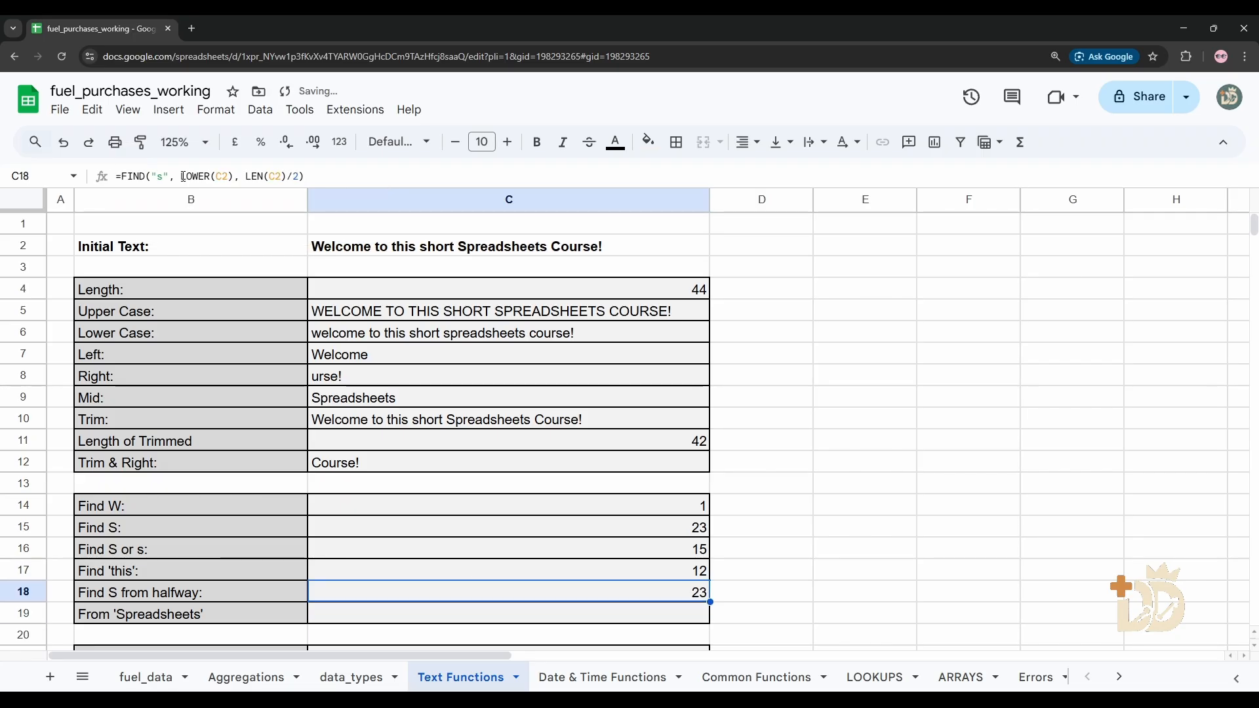
# - Restore the C18 formula to =FIND("S", UPPER(C2), LEN(C2)/2)
pyautogui.click(211, 176)
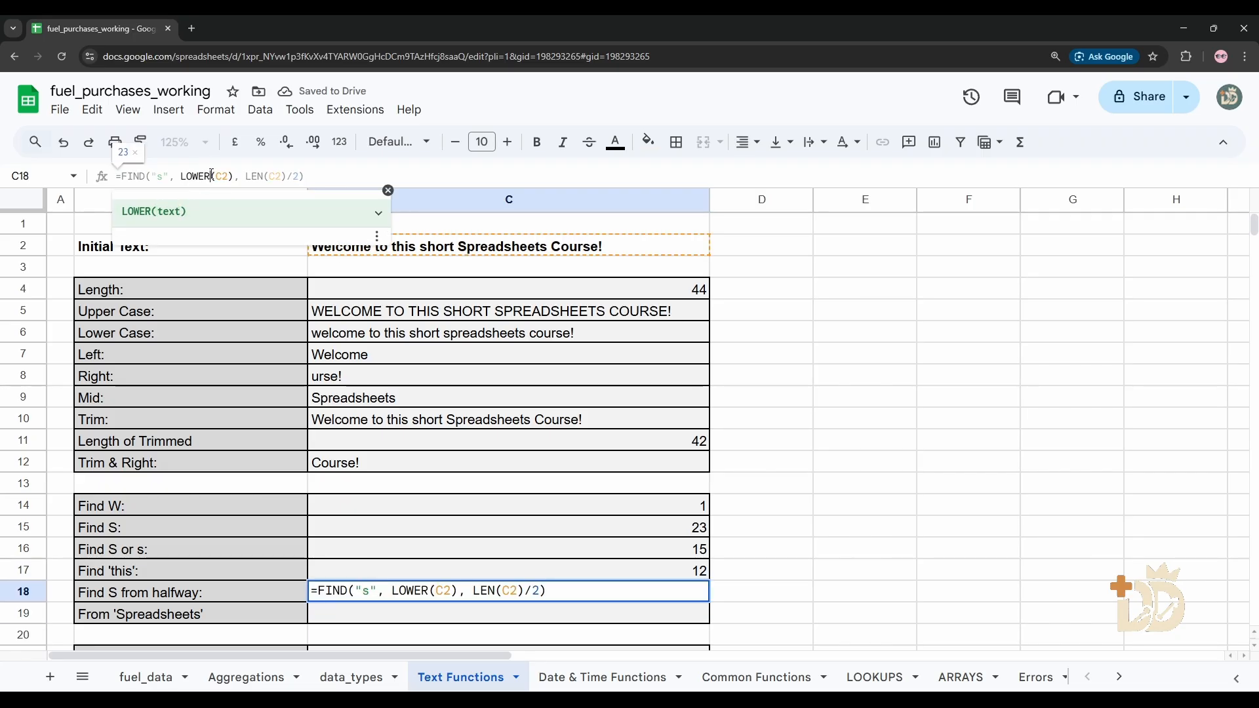
pyautogui.press('BackSpace')
pyautogui.press('BackSpace')
pyautogui.press('BackSpace')
pyautogui.press('BackSpace')
pyautogui.press('BackSpace')
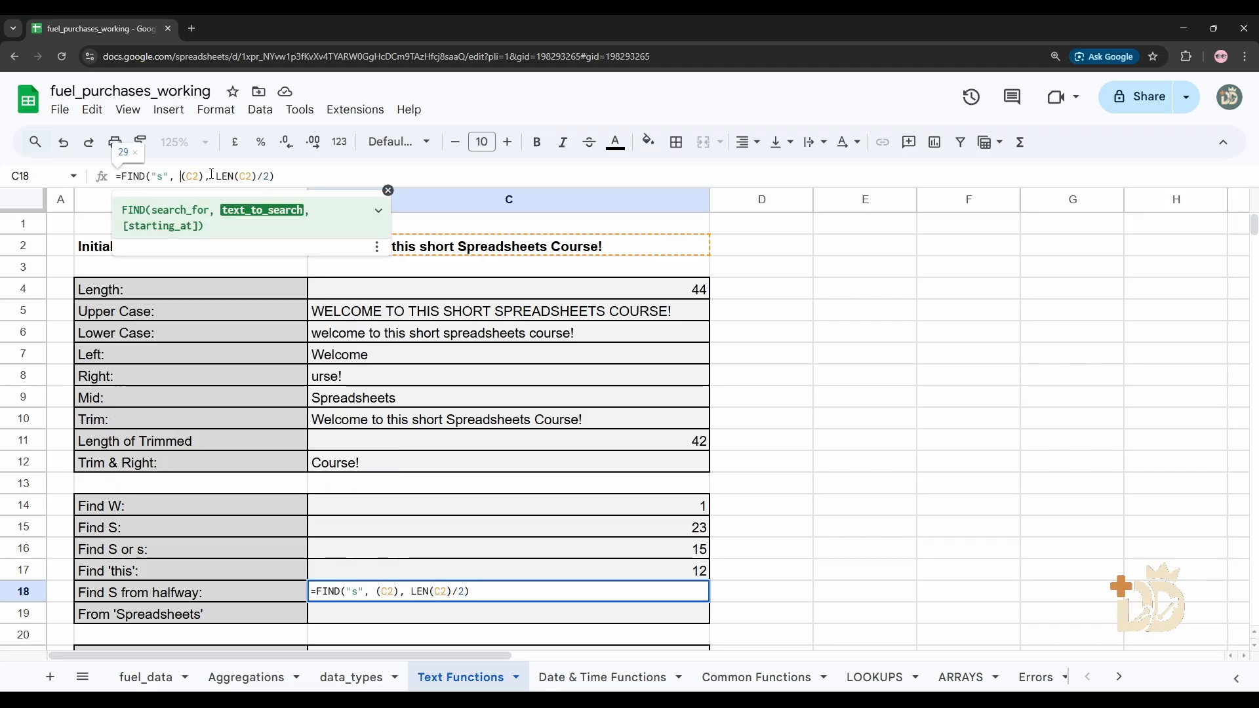
pyautogui.write('UPPER')
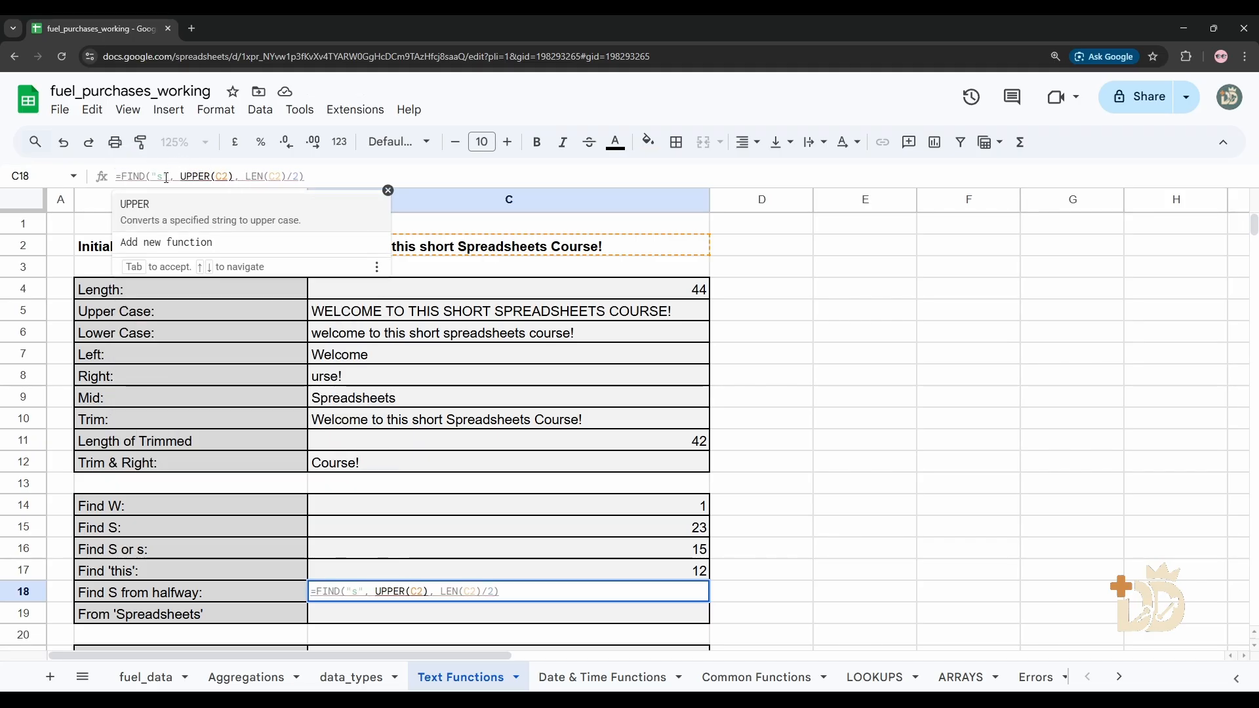
pyautogui.click(163, 177)
pyautogui.press('BackSpace')
pyautogui.write('S')
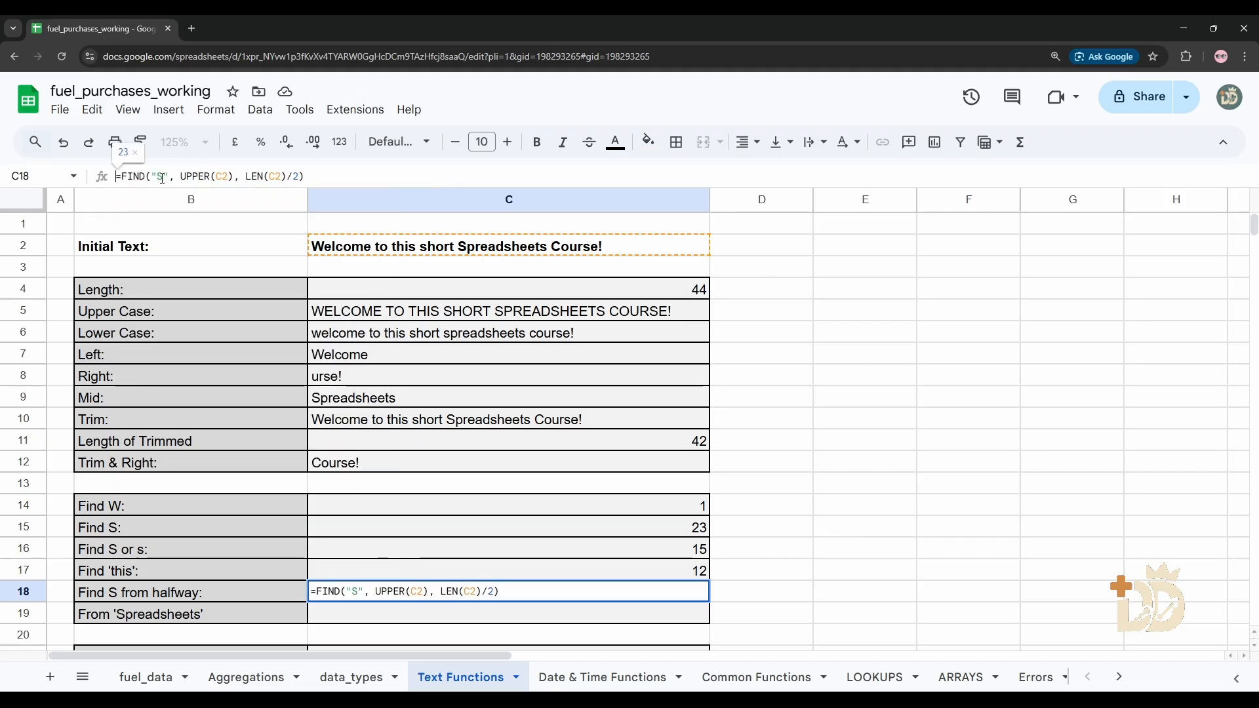
pyautogui.press('Return')
pyautogui.press('Up')
# - Enter =FIND("Spreadsheets", C2) in C19 to find where that word starts, and reselect the cell
pyautogui.press('Down')
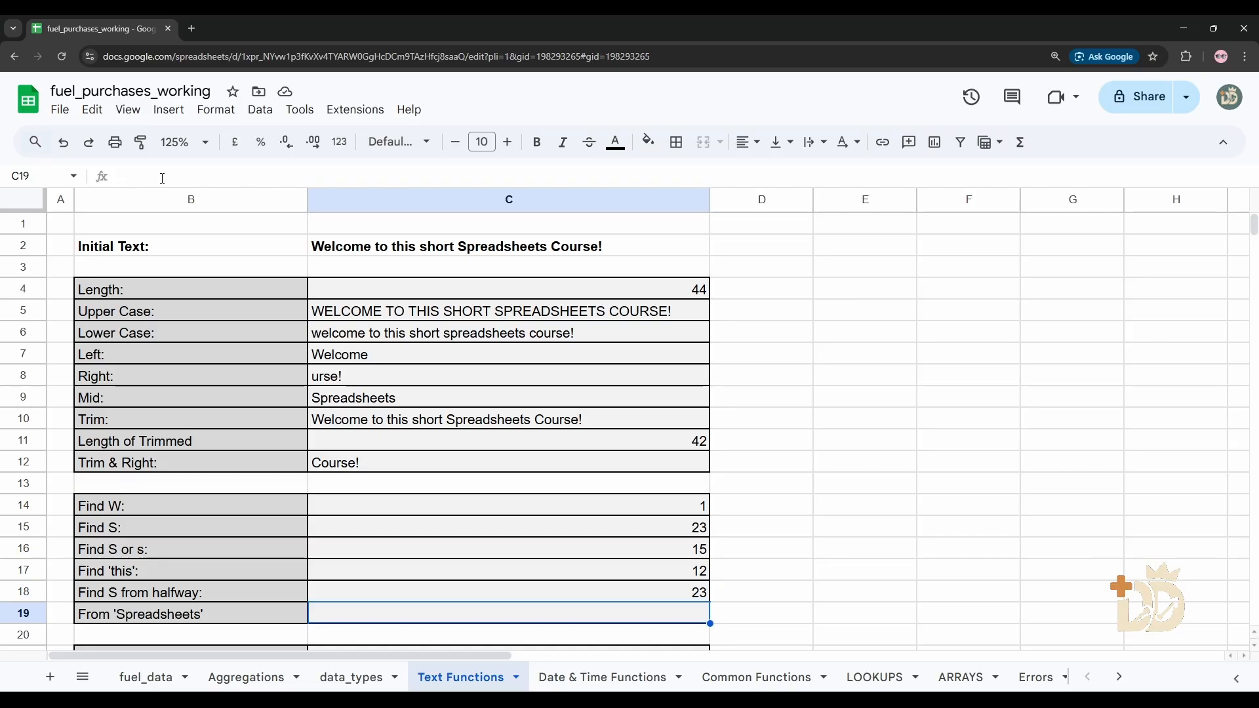
pyautogui.click(169, 177)
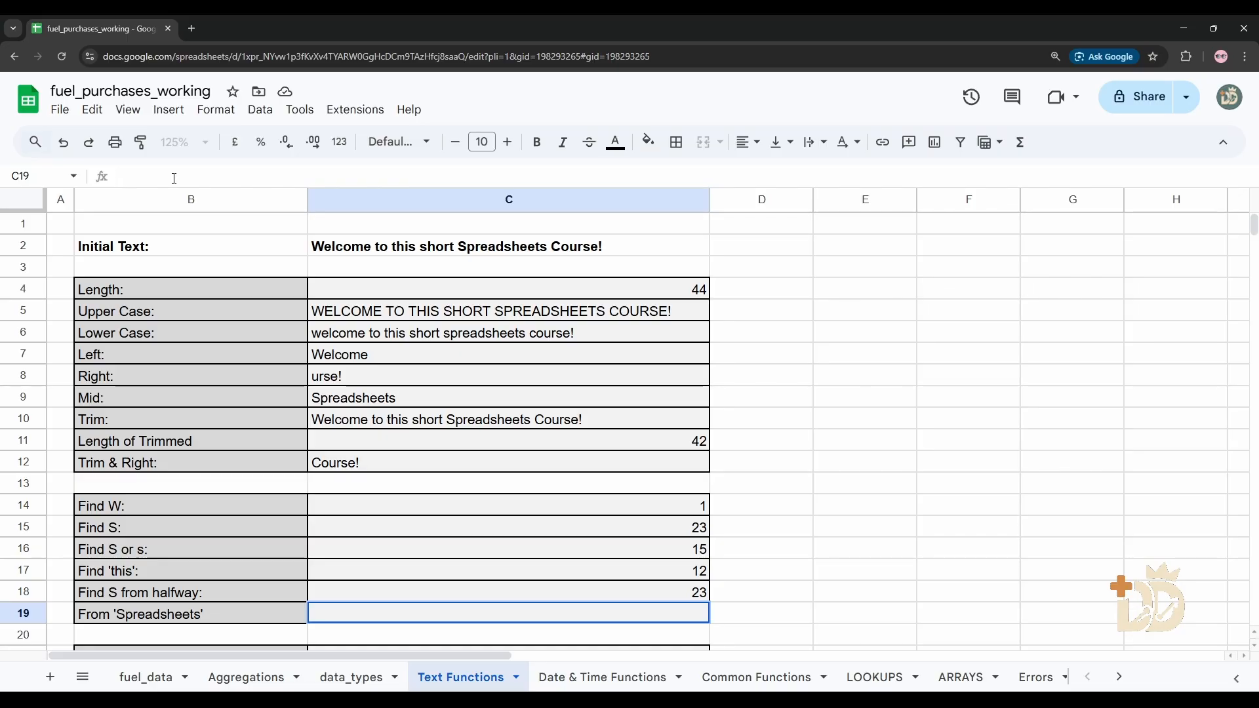
pyautogui.write('=FIND')
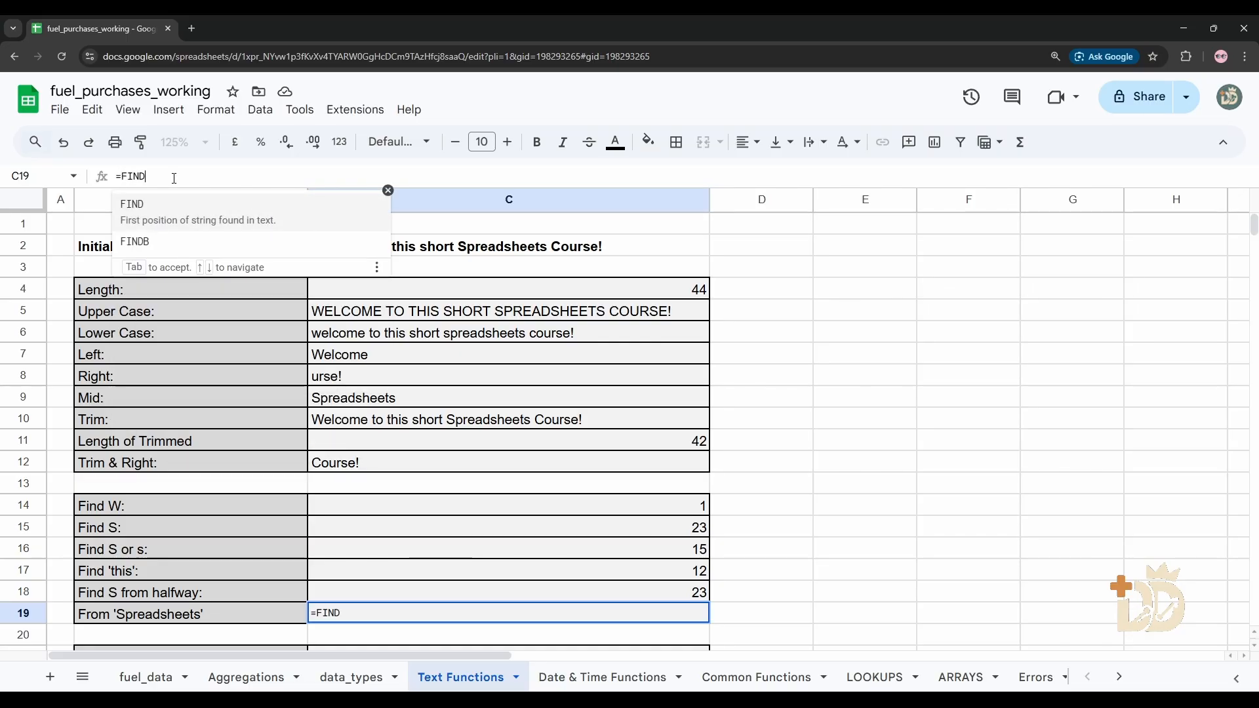
pyautogui.write('("Spreadsheets')
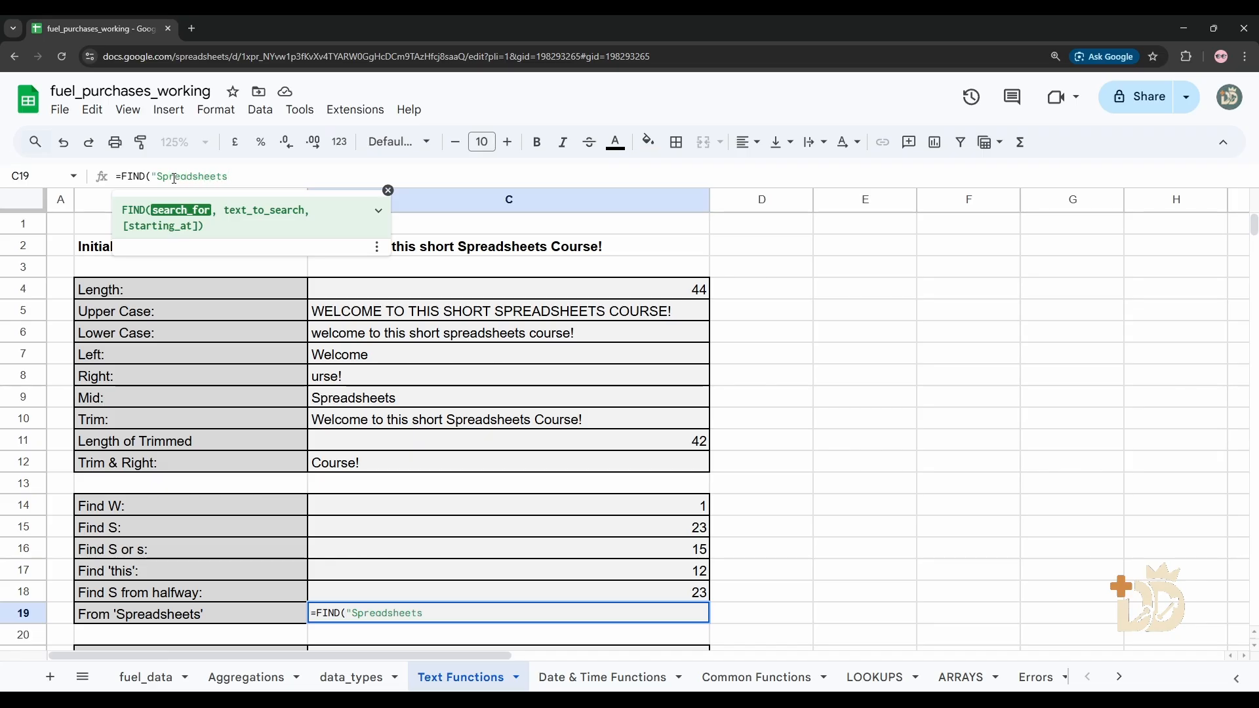
pyautogui.write('", ')
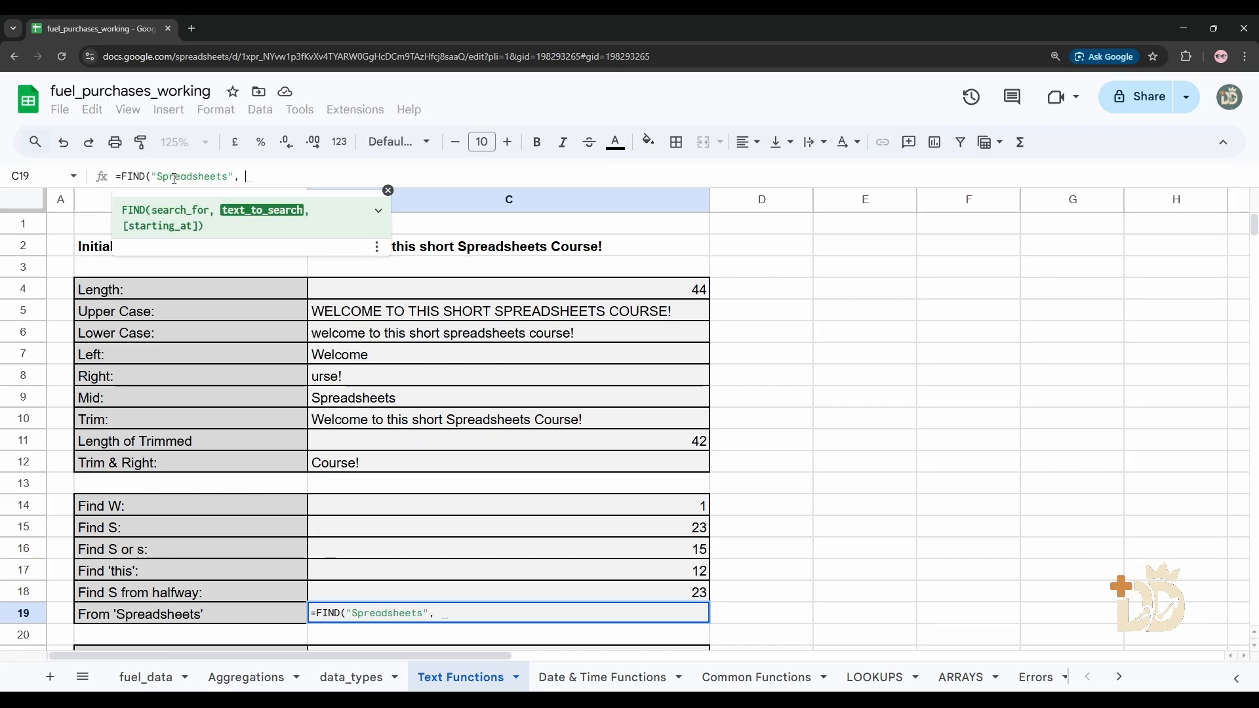
pyautogui.write('C2)')
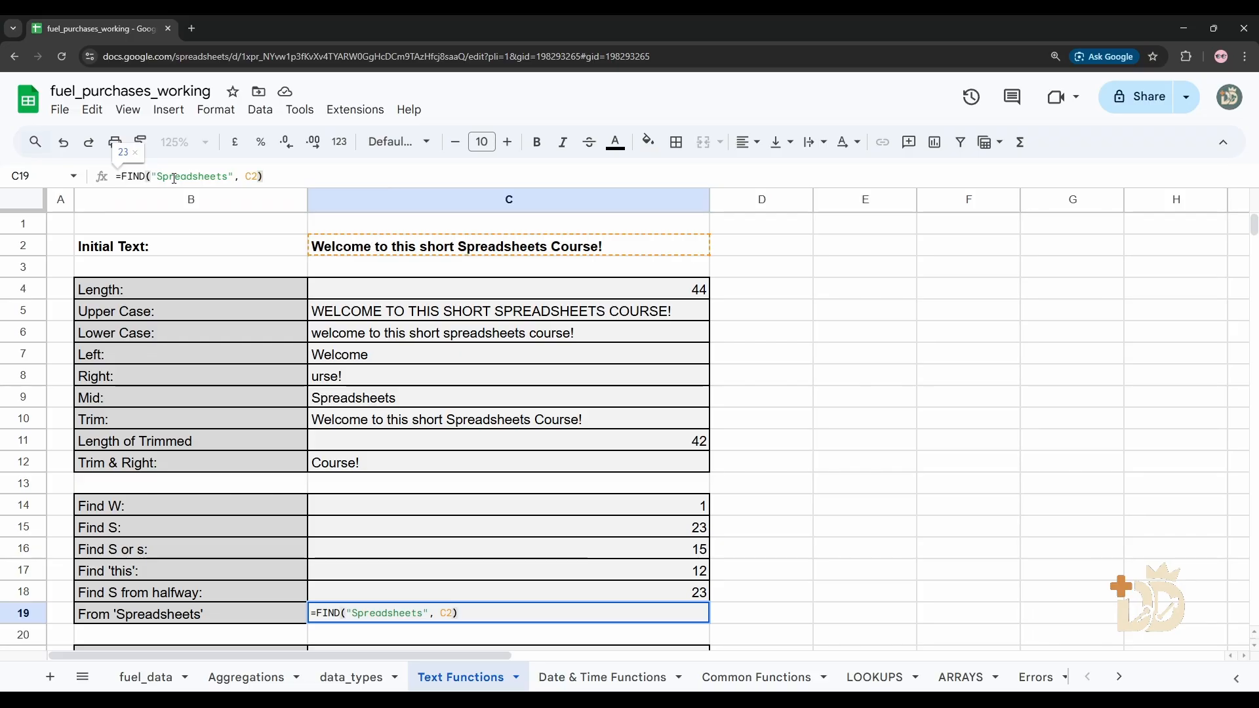
pyautogui.press('Return')
pyautogui.press('Up')
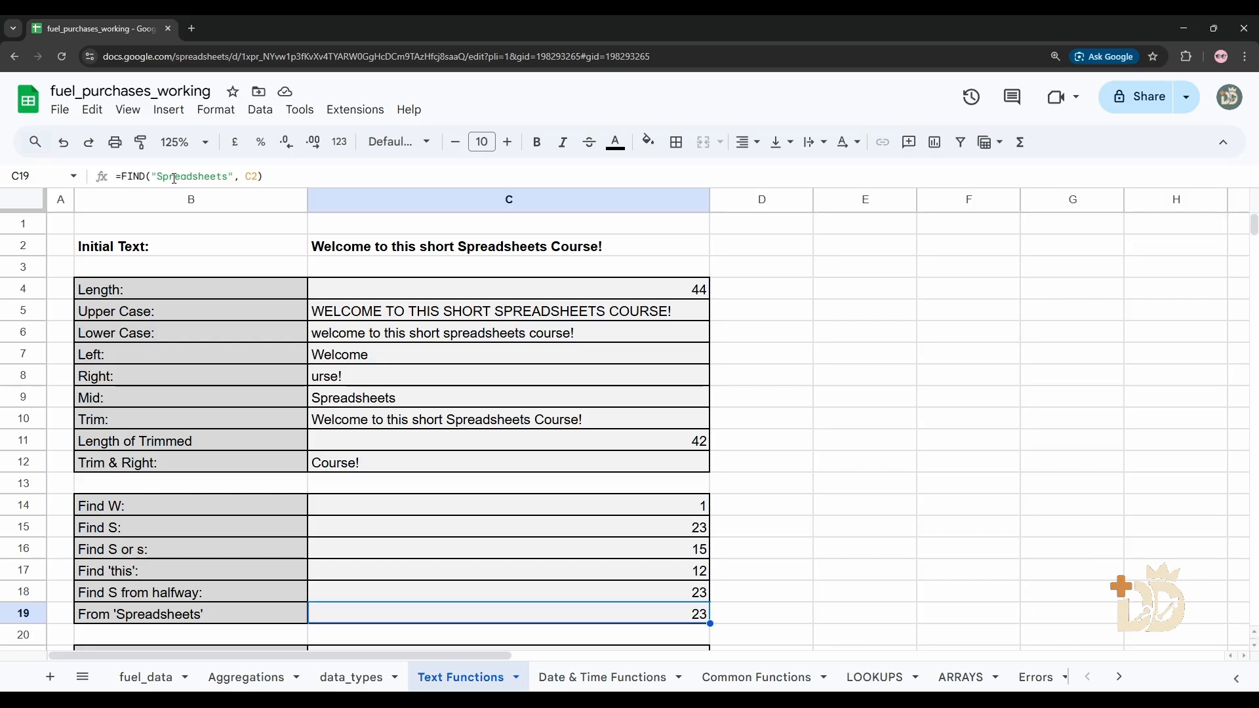
# - Wrap the C19 search so the formula reads =RIGHT(C2, LEN(C2)-FIND("Spreadsheets", C2)), and reselect the cell
pyautogui.click(121, 176)
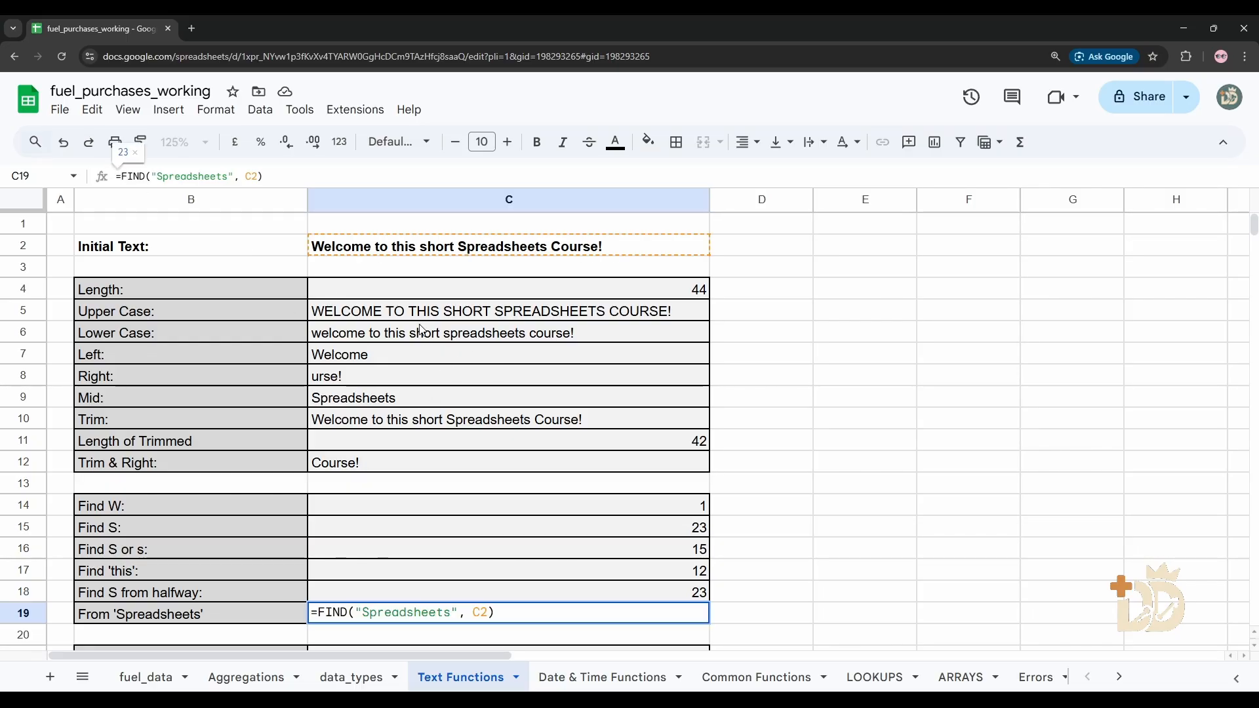
pyautogui.write('RIGHT(')
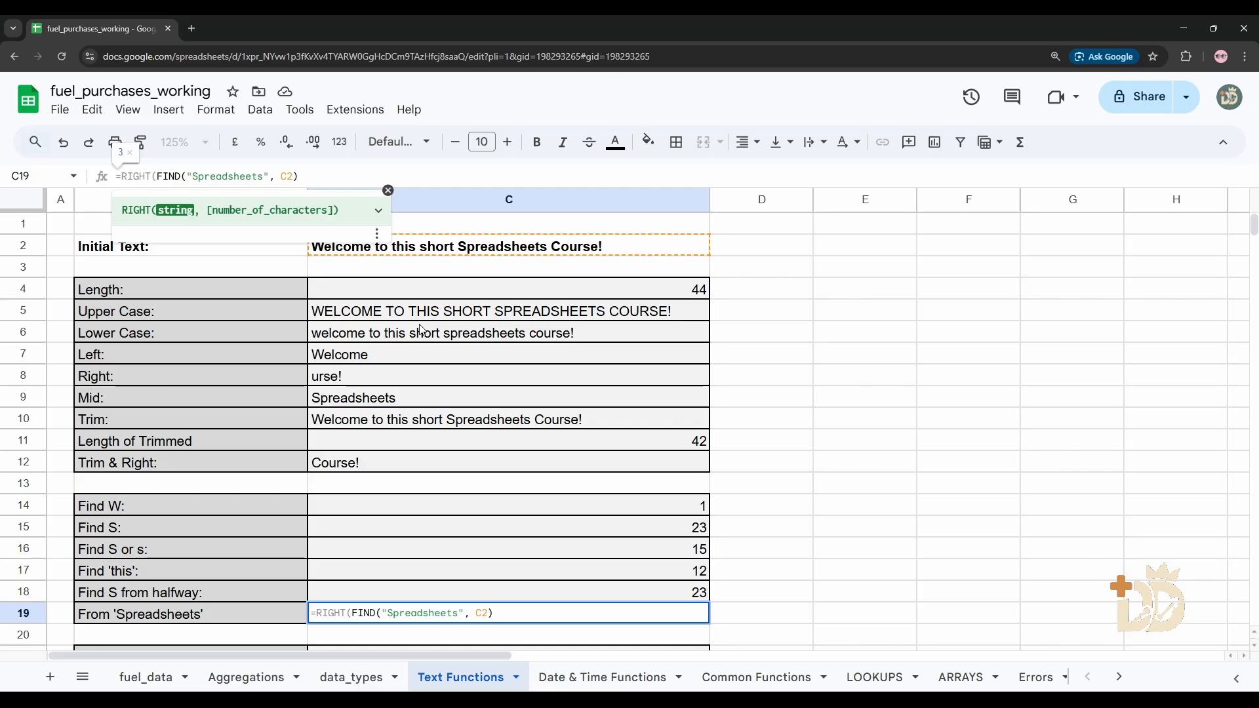
pyautogui.write('C2')
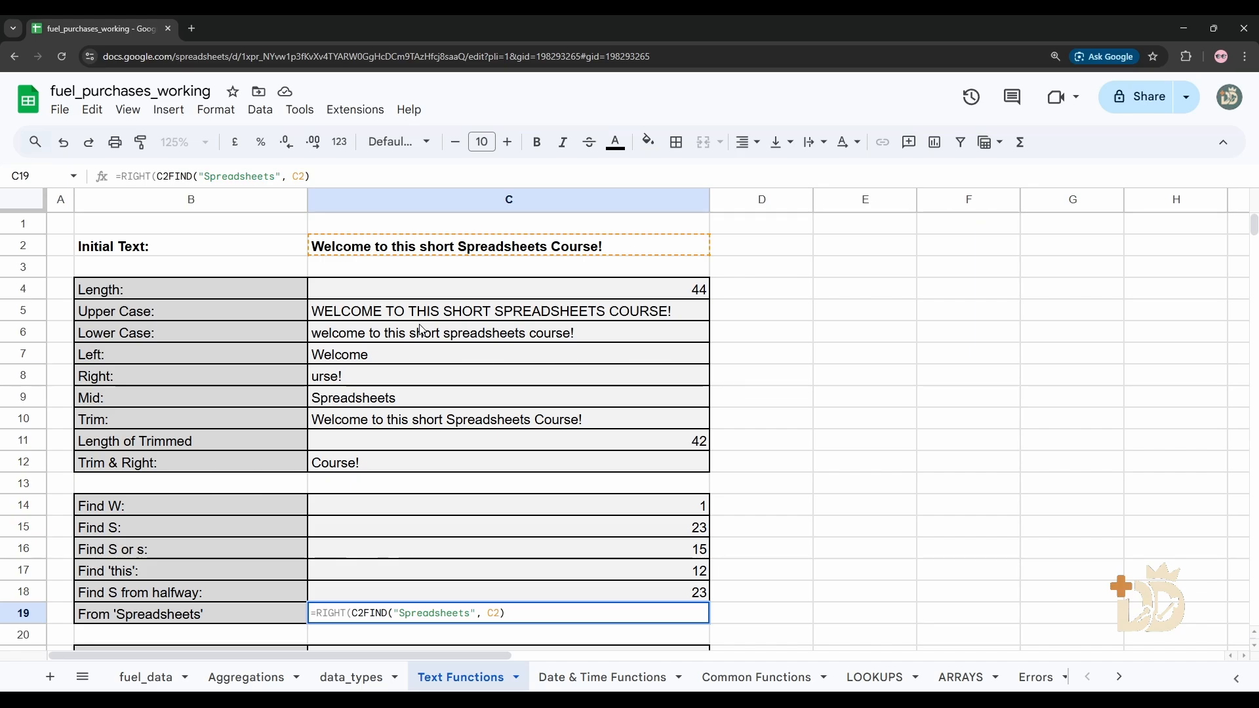
pyautogui.write(', ')
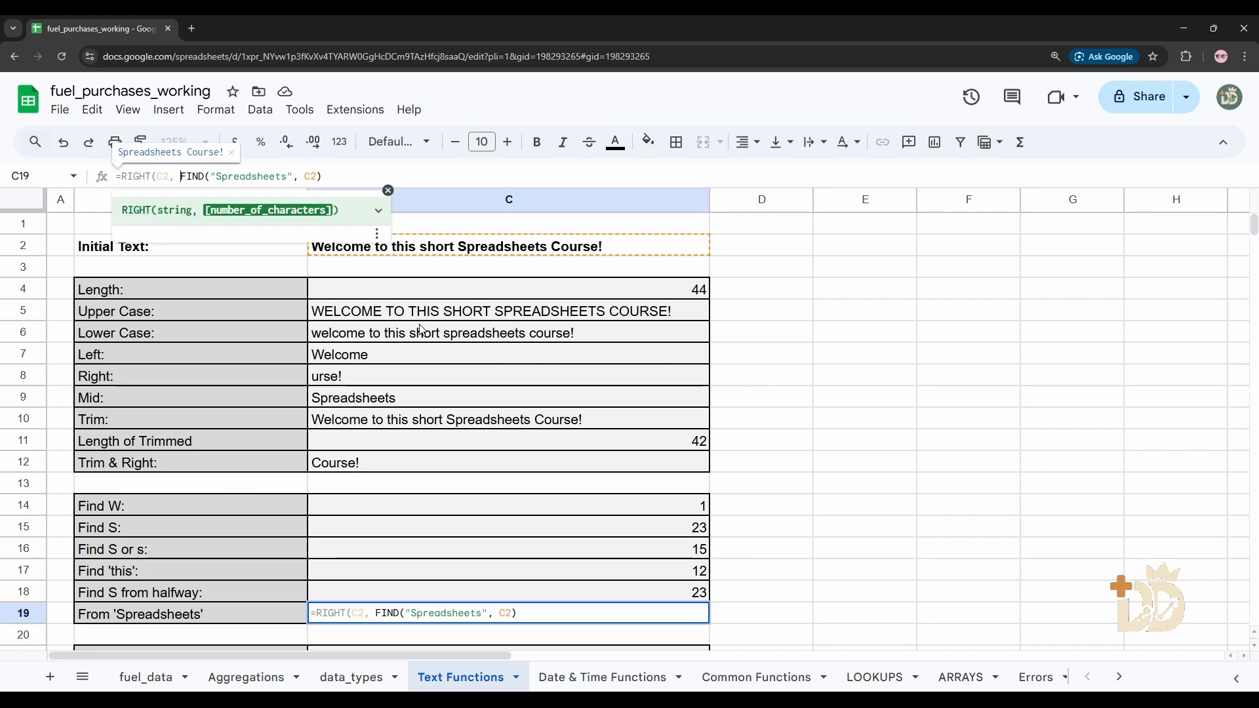
pyautogui.write('LEN')
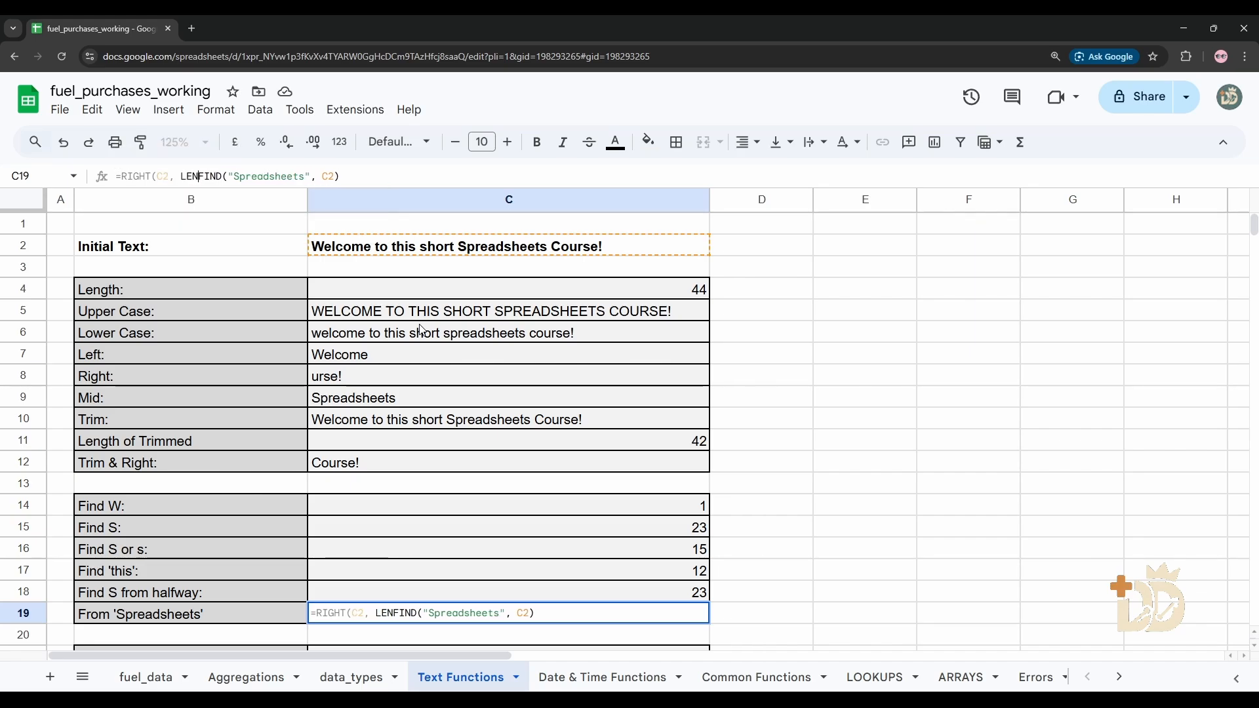
pyautogui.write('(C21')
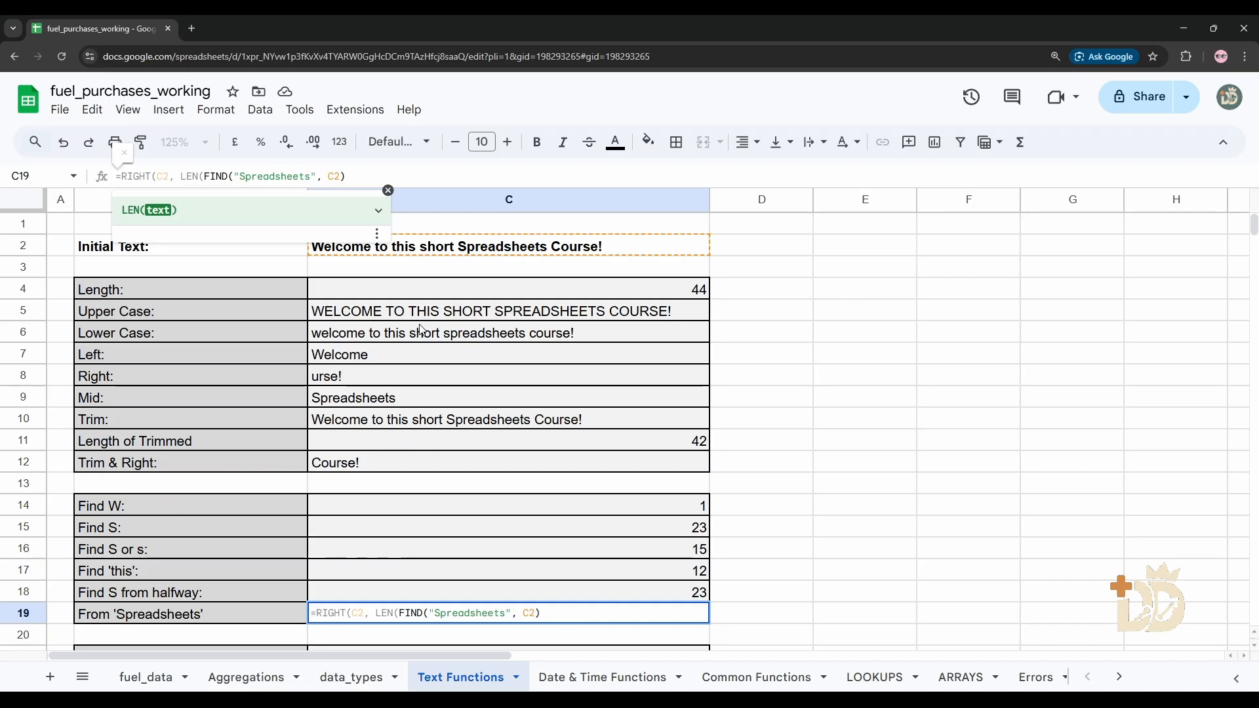
pyautogui.press('BackSpace')
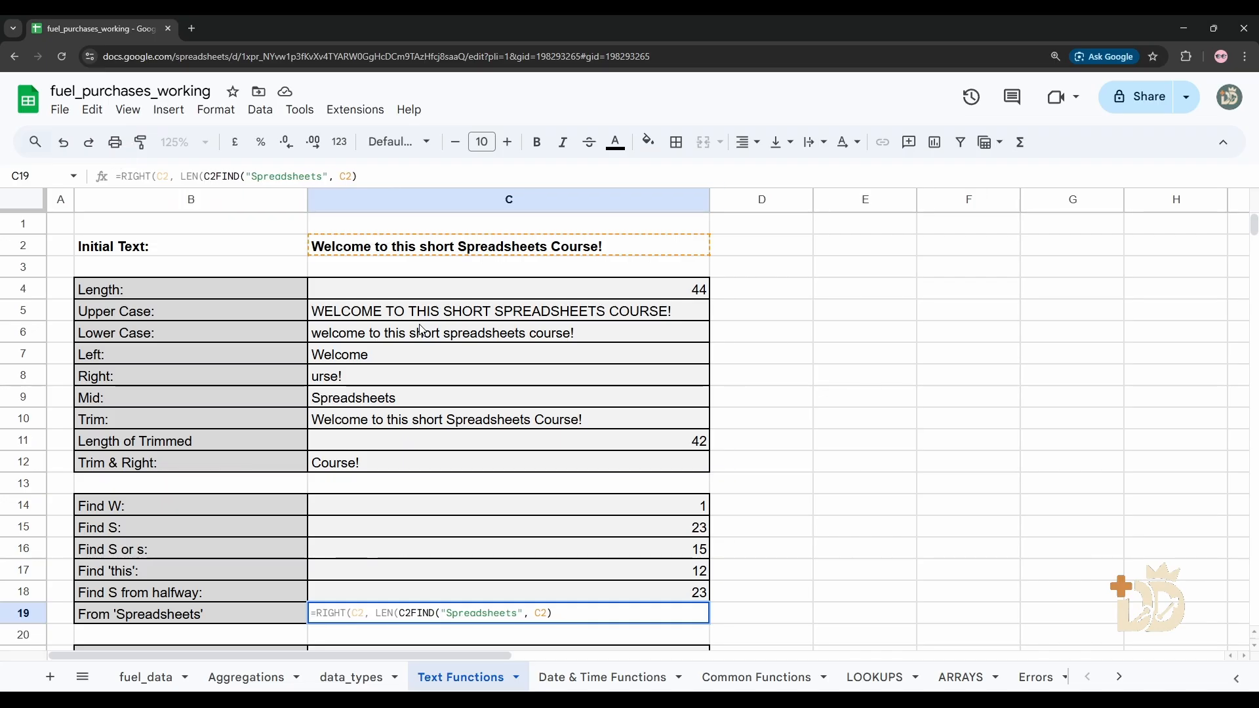
pyautogui.write(')-')
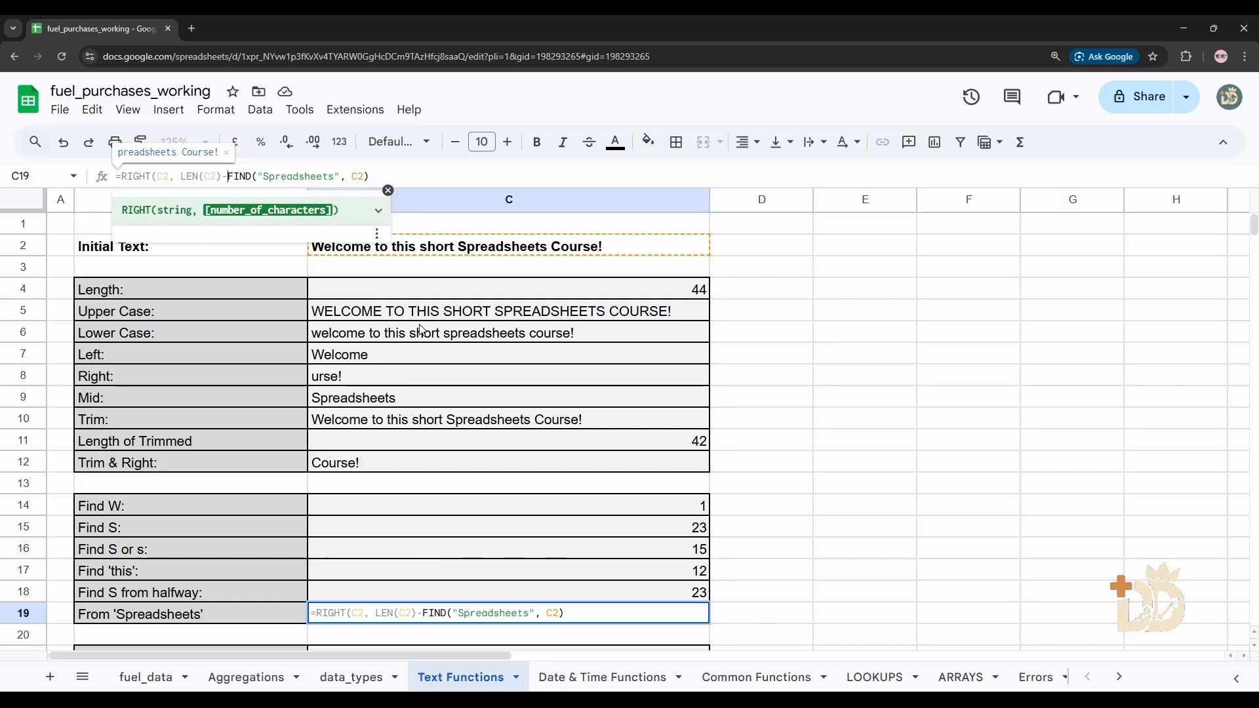
pyautogui.press('Right')
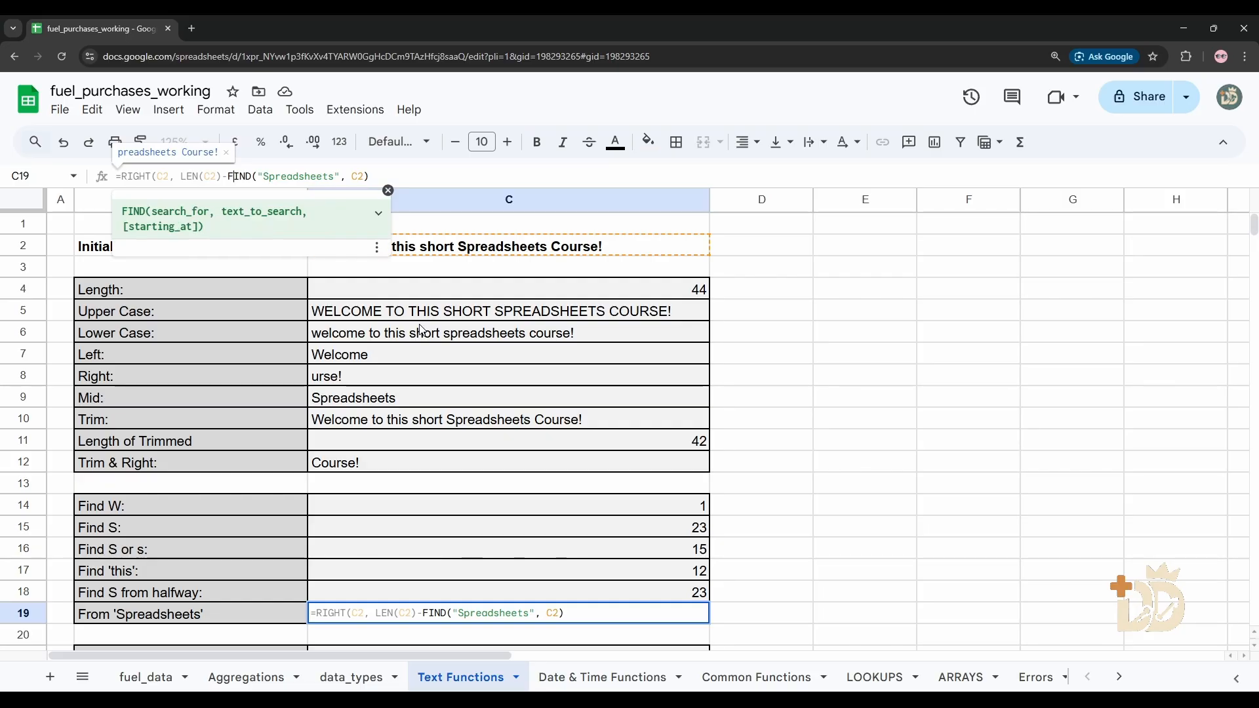
pyautogui.press('Right')
pyautogui.press('Right')
pyautogui.press('Right')
pyautogui.press('Right')
pyautogui.press('Right')
pyautogui.press('Right')
pyautogui.press('Right')
pyautogui.press('Right')
pyautogui.press('Right')
pyautogui.press('Right')
pyautogui.press('Right')
pyautogui.press('Right')
pyautogui.press('Right')
pyautogui.press('Right')
pyautogui.press('Right')
pyautogui.press('Right')
pyautogui.press('Right')
pyautogui.press('Right')
pyautogui.press('Right')
pyautogui.press('Right')
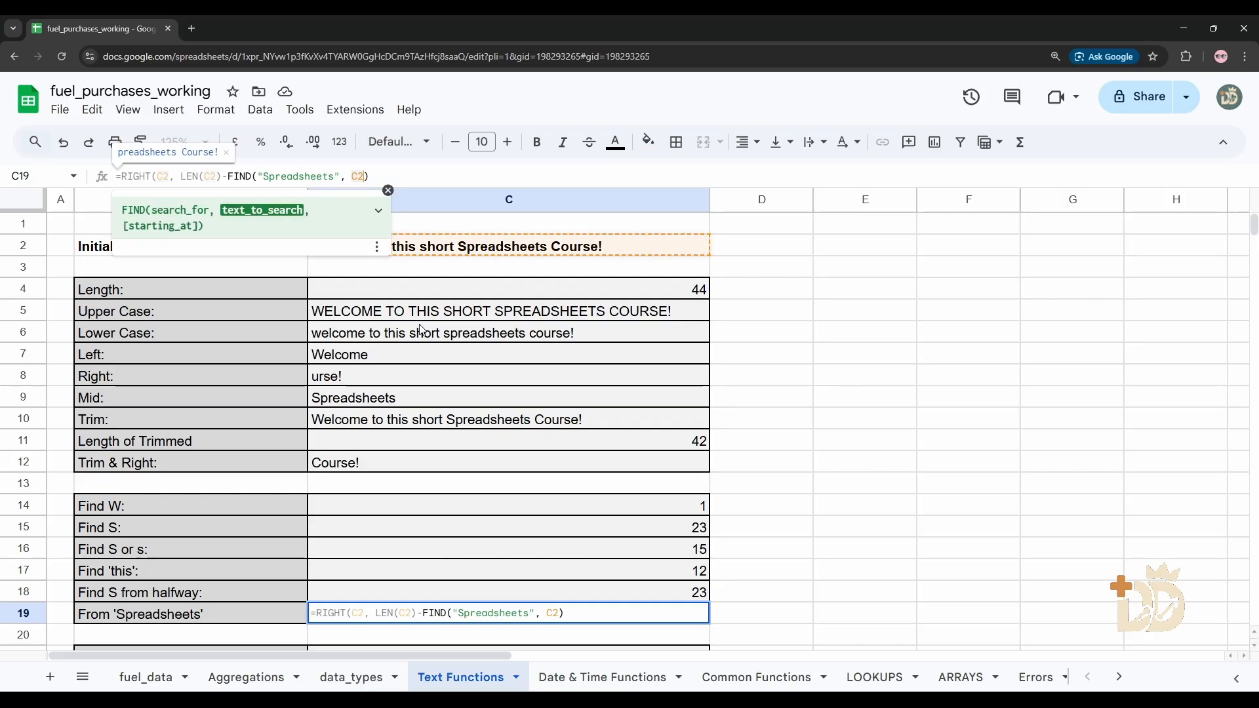
pyautogui.press('Right')
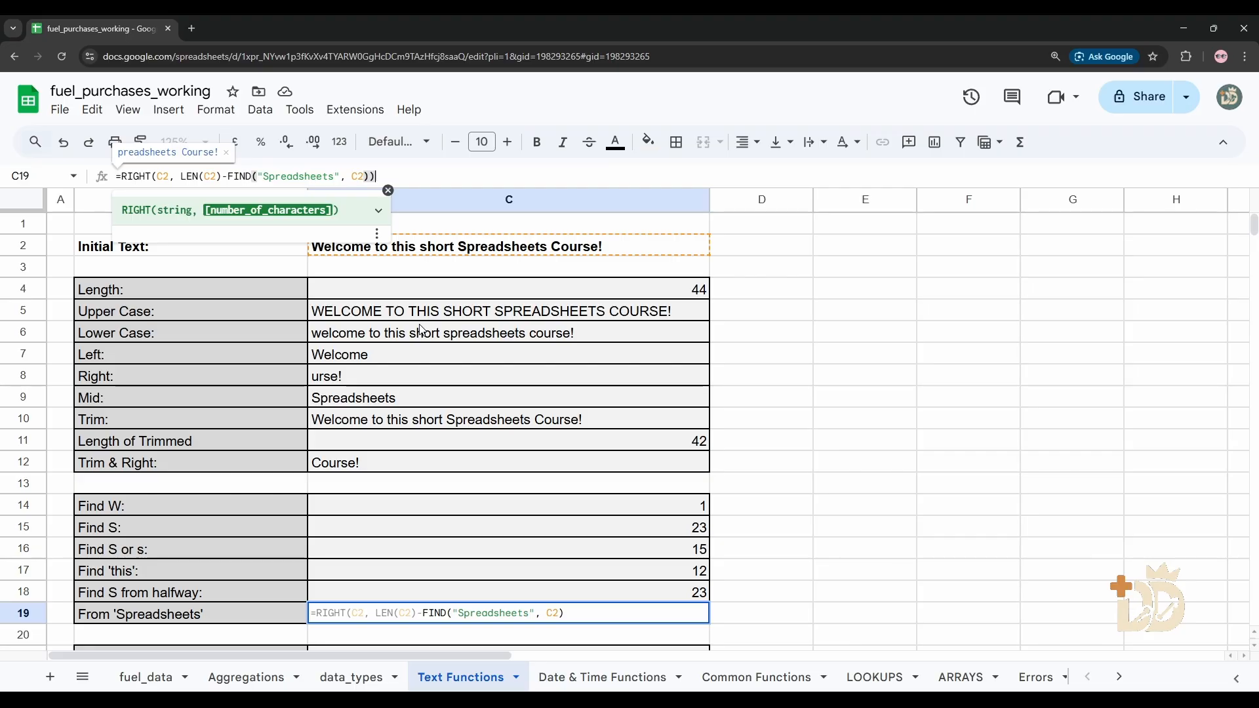
pyautogui.write(')')
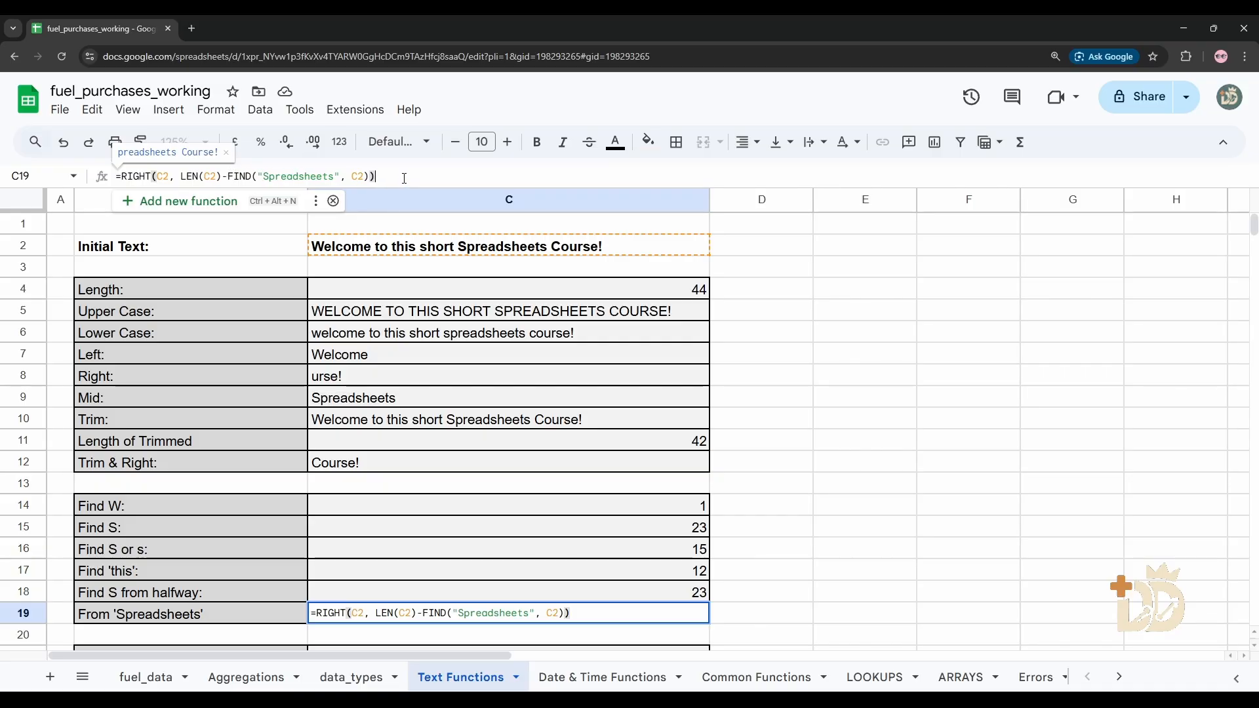
pyautogui.press('Return')
pyautogui.press('Up')
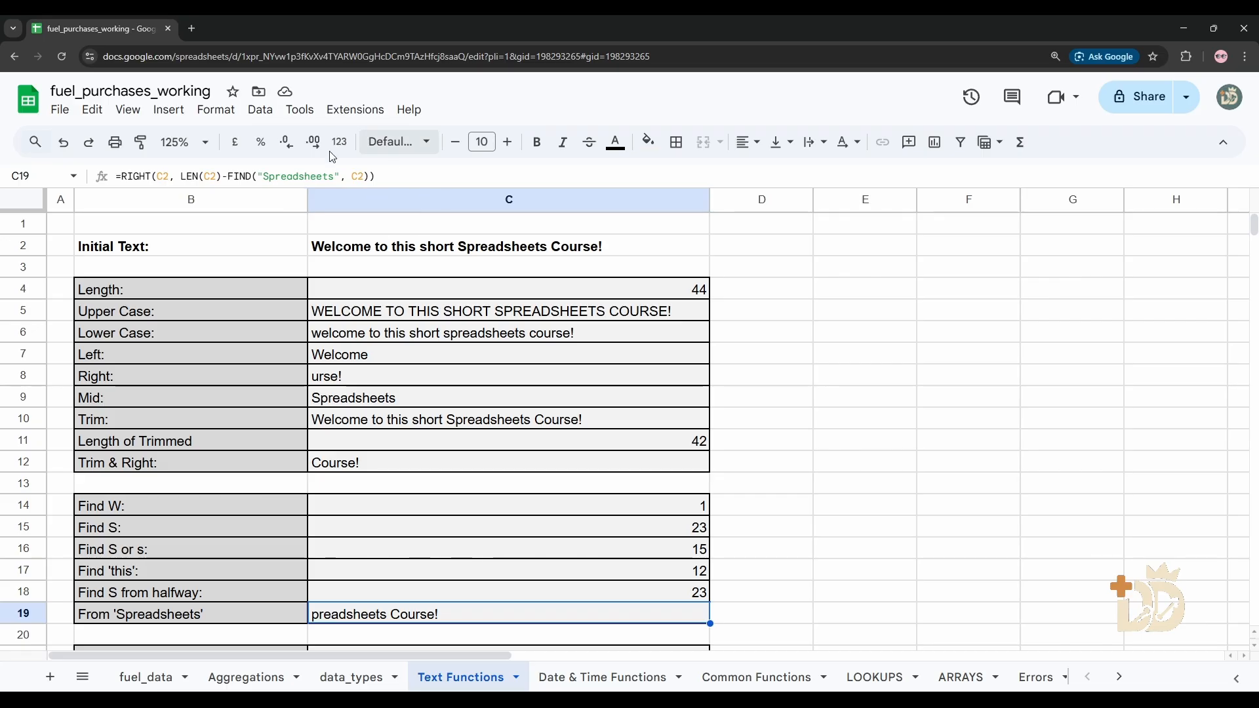
# - Add +1 to the character count in C19 so the formula reads =RIGHT(C2, LEN(C2)-FIND("Spreadsheets", C2)+1)
pyautogui.click(371, 175)
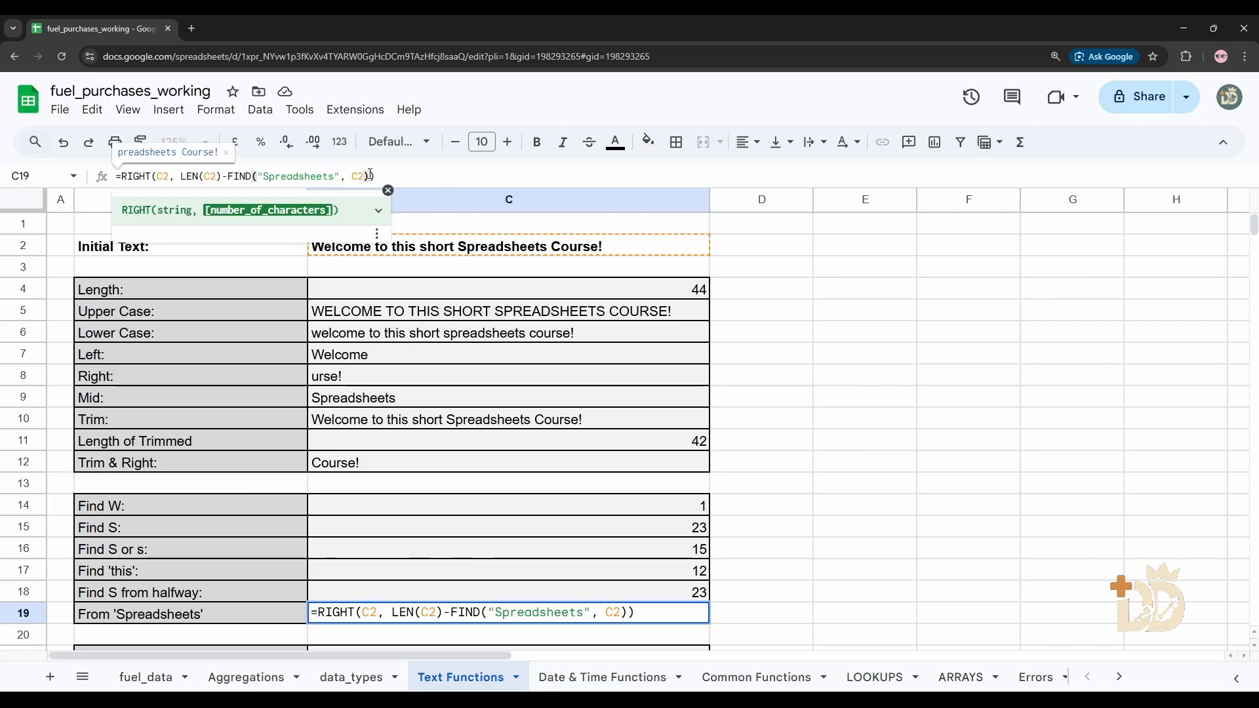
pyautogui.write('+1')
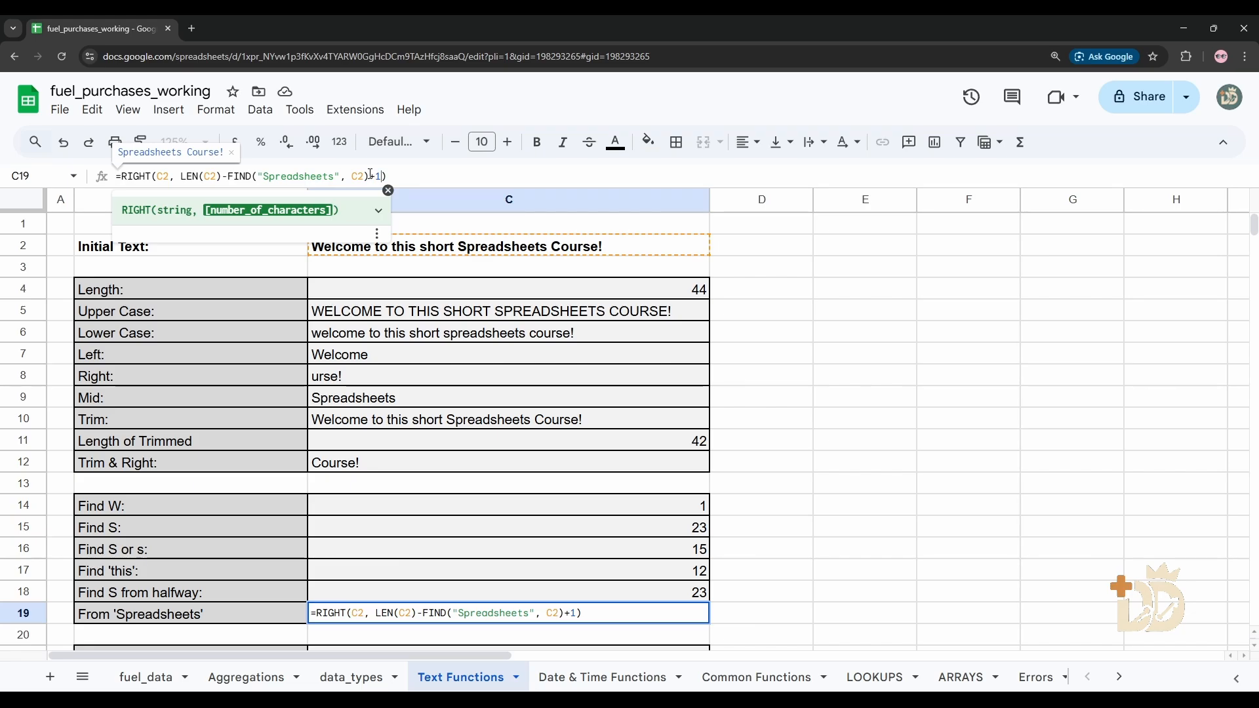
pyautogui.press('Return')
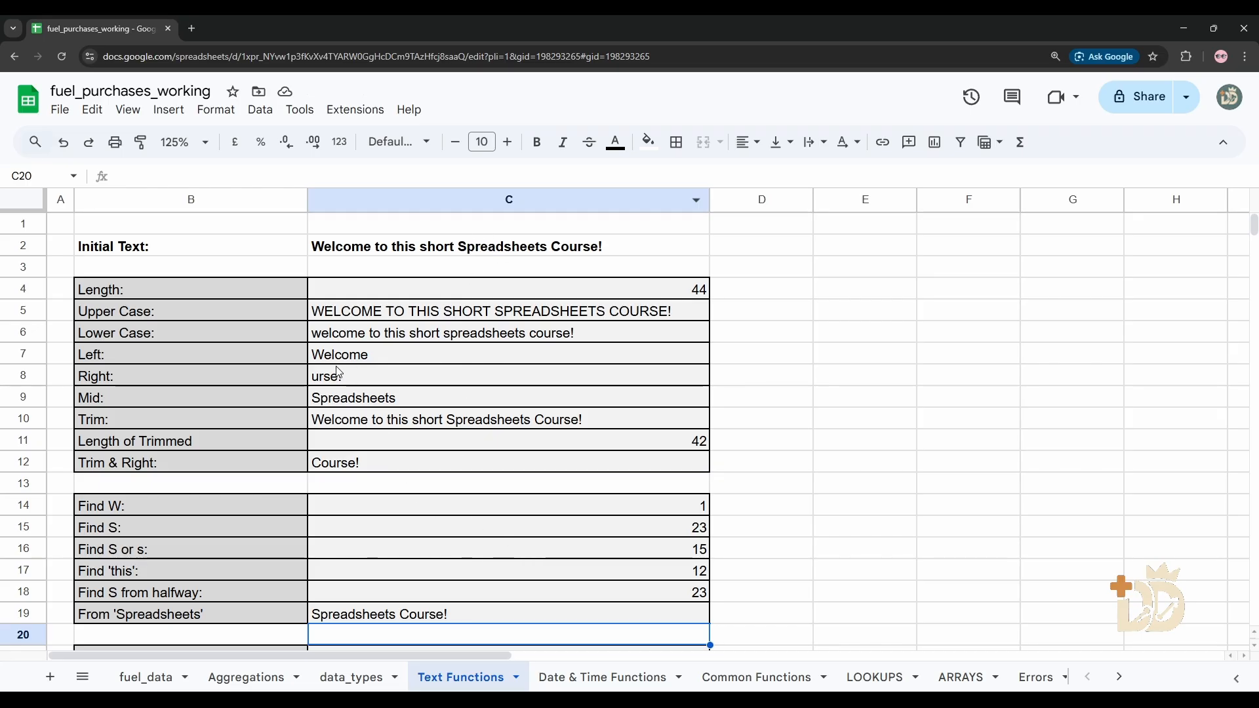
# - Review the FIND formulas in C16 to C18 and the nested RIGHT, LEN and FIND formula in C19
pyautogui.scroll(-2, 419, 517)
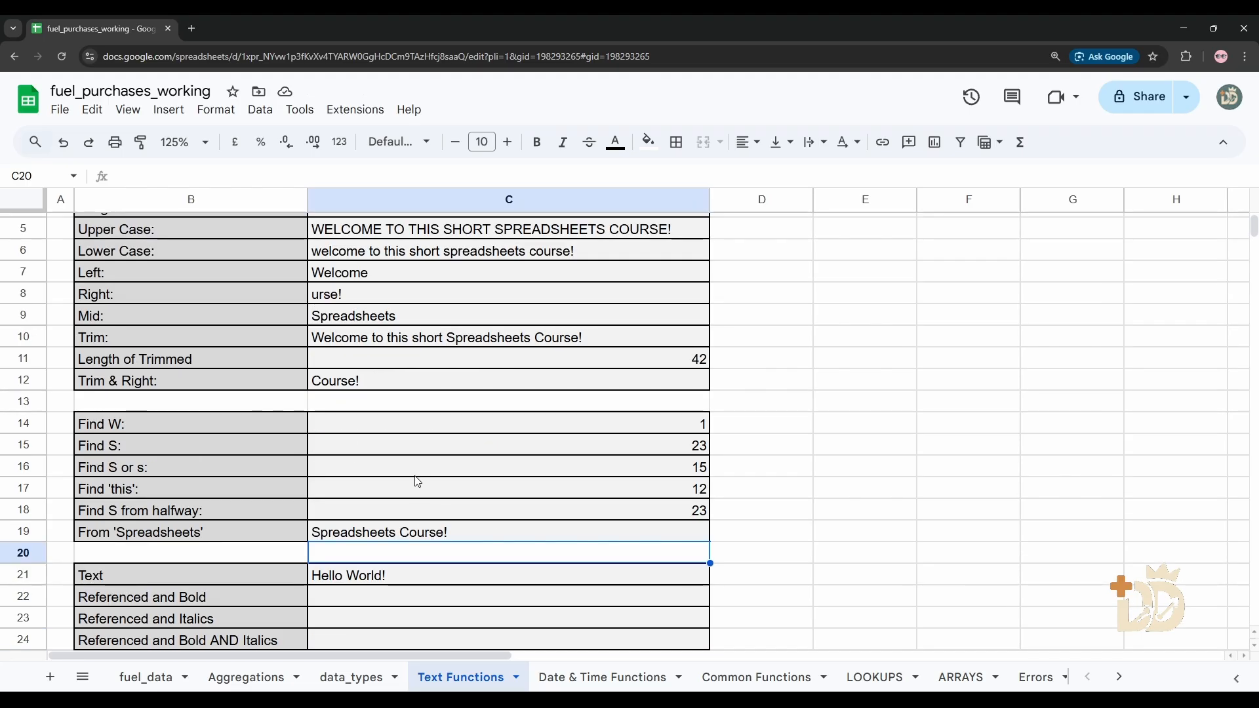
pyautogui.scroll(-5, 418, 482)
pyautogui.scroll(5, 397, 500)
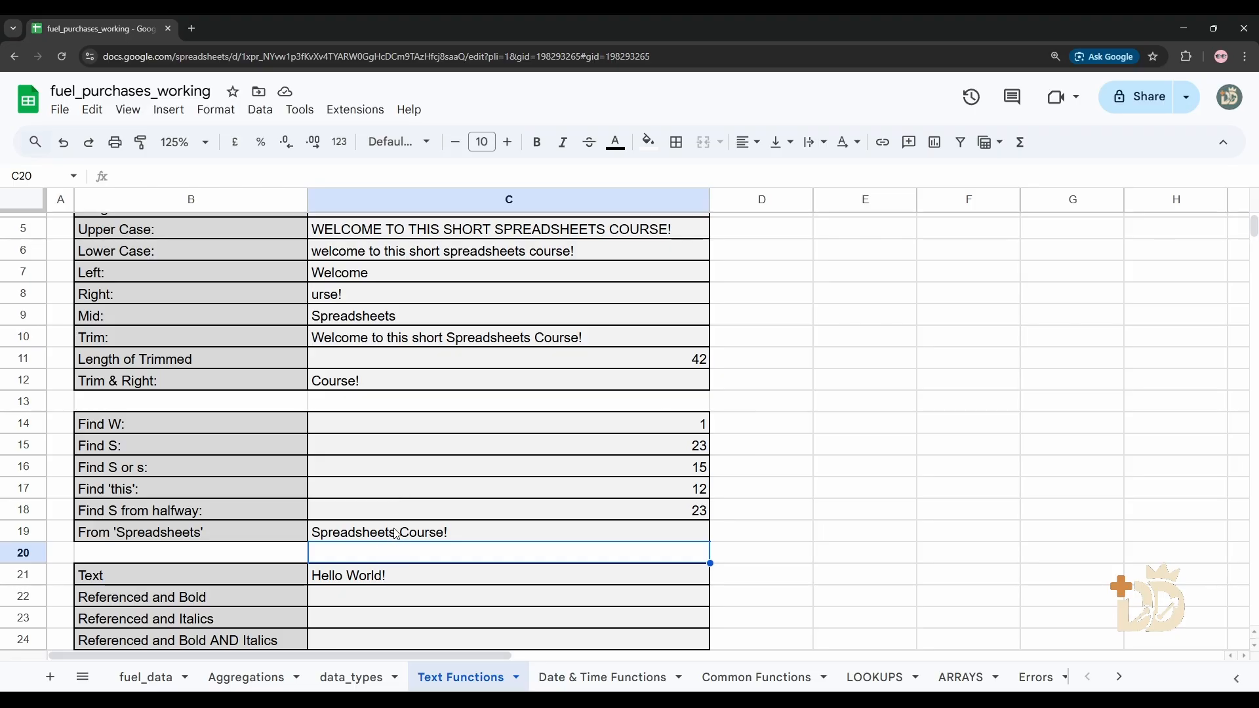
pyautogui.click(396, 534)
pyautogui.click(403, 508)
pyautogui.click(418, 487)
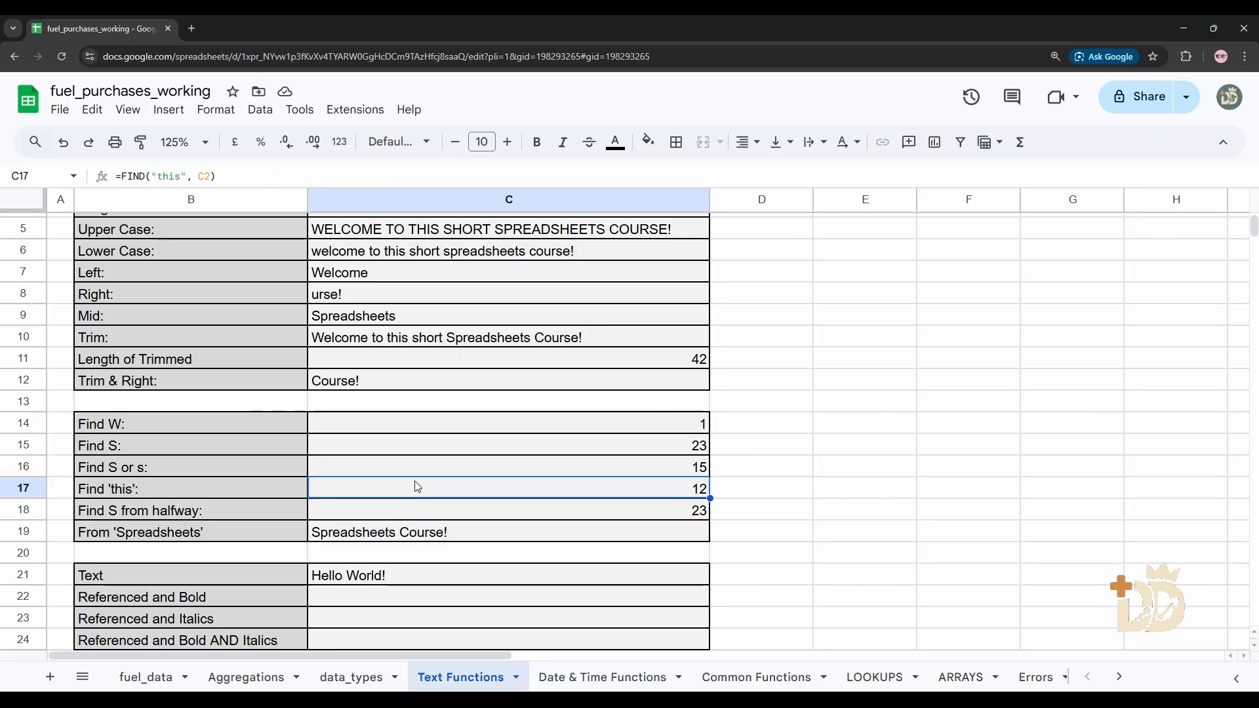
pyautogui.click(418, 467)
pyautogui.click(419, 533)
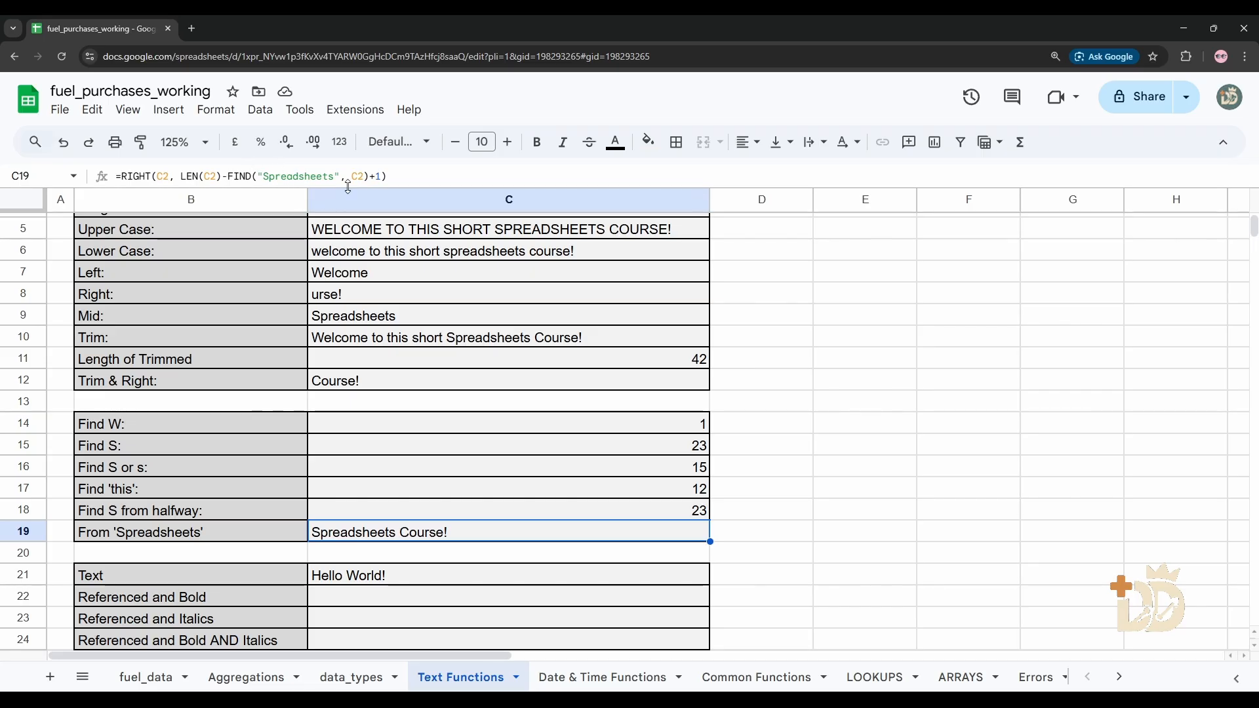
pyautogui.click(389, 176)
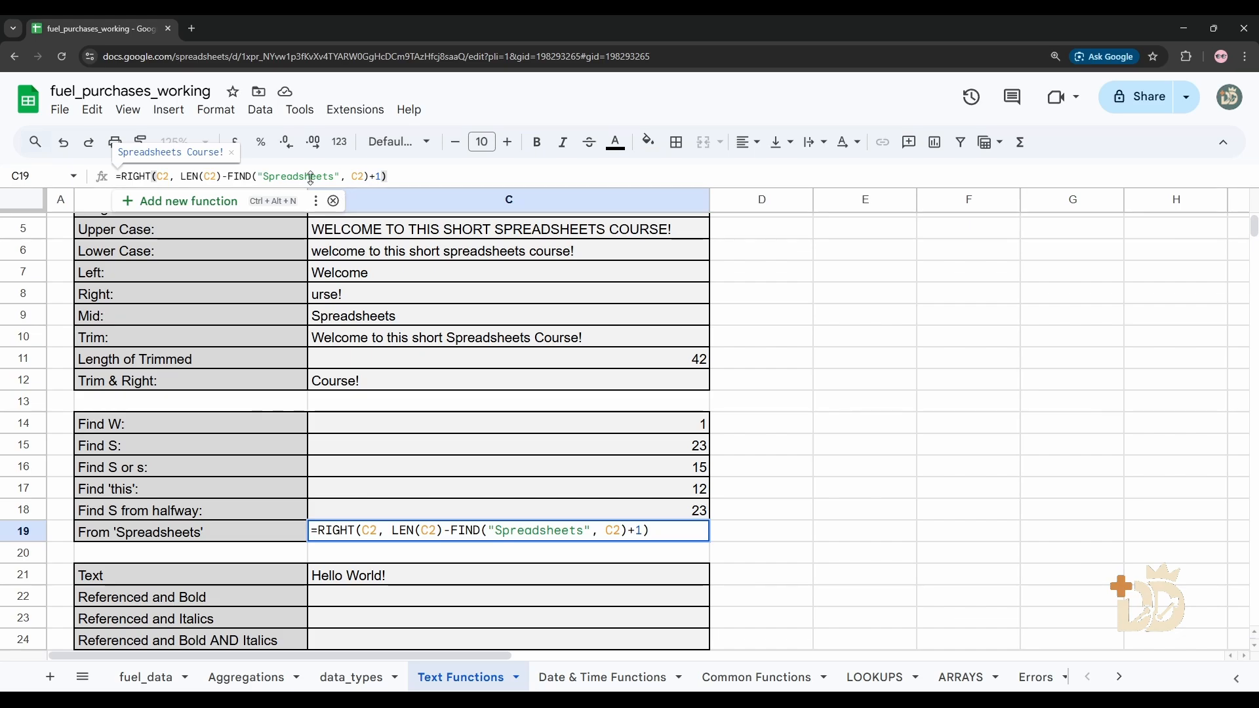
pyautogui.press('Return')
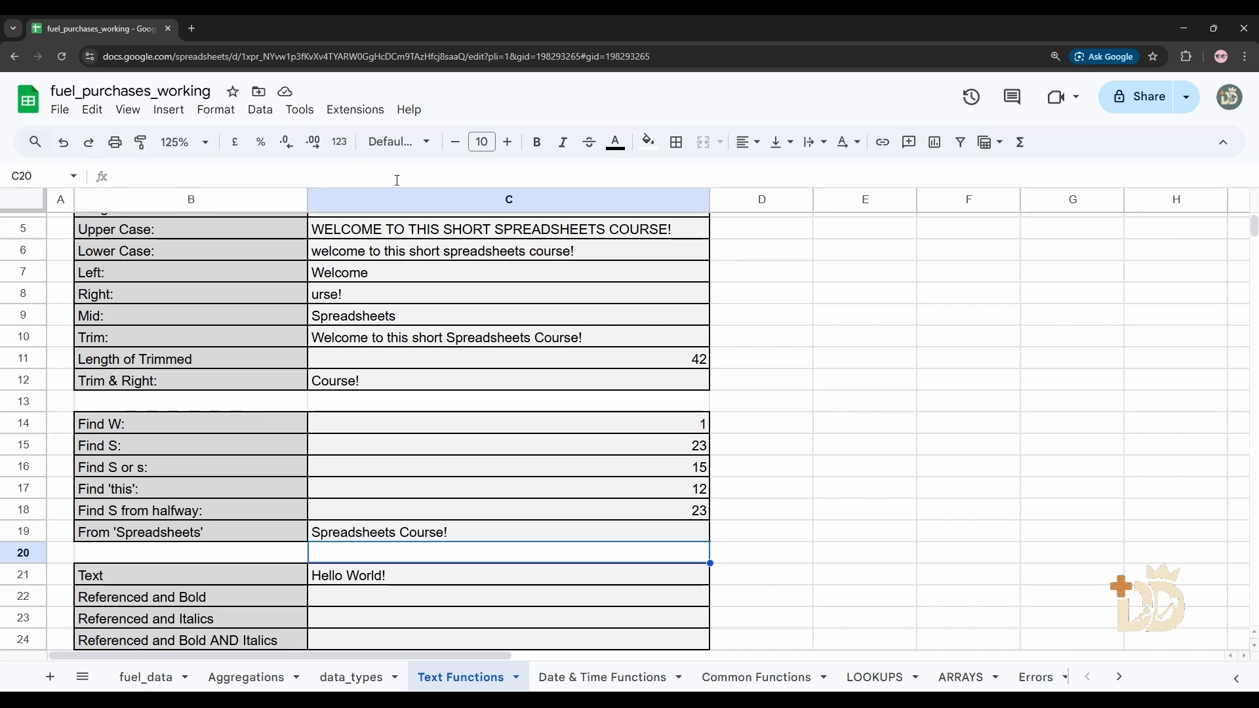
# - Enter =C21 in C22, the "Referenced and Bold" row, to reference the Hello World! text, and reselect the cell
pyautogui.press('Down')
pyautogui.press('Down')
pyautogui.press('Up')
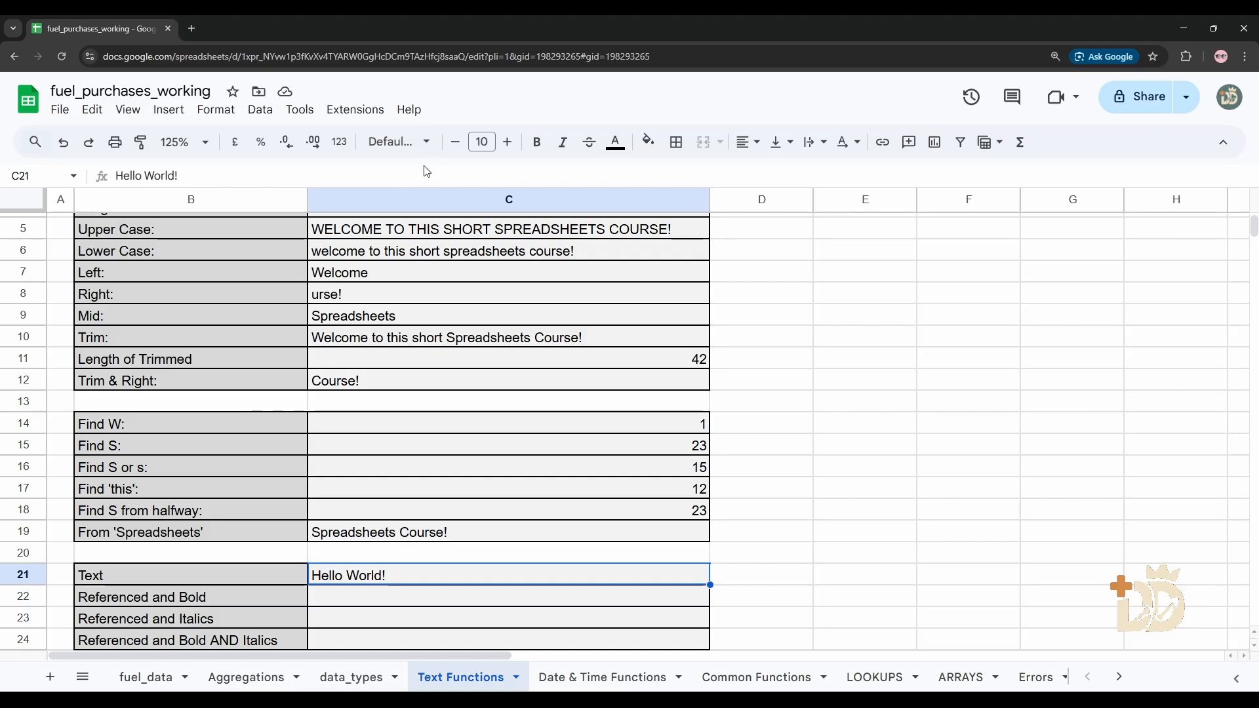
pyautogui.scroll(-4, 574, 391)
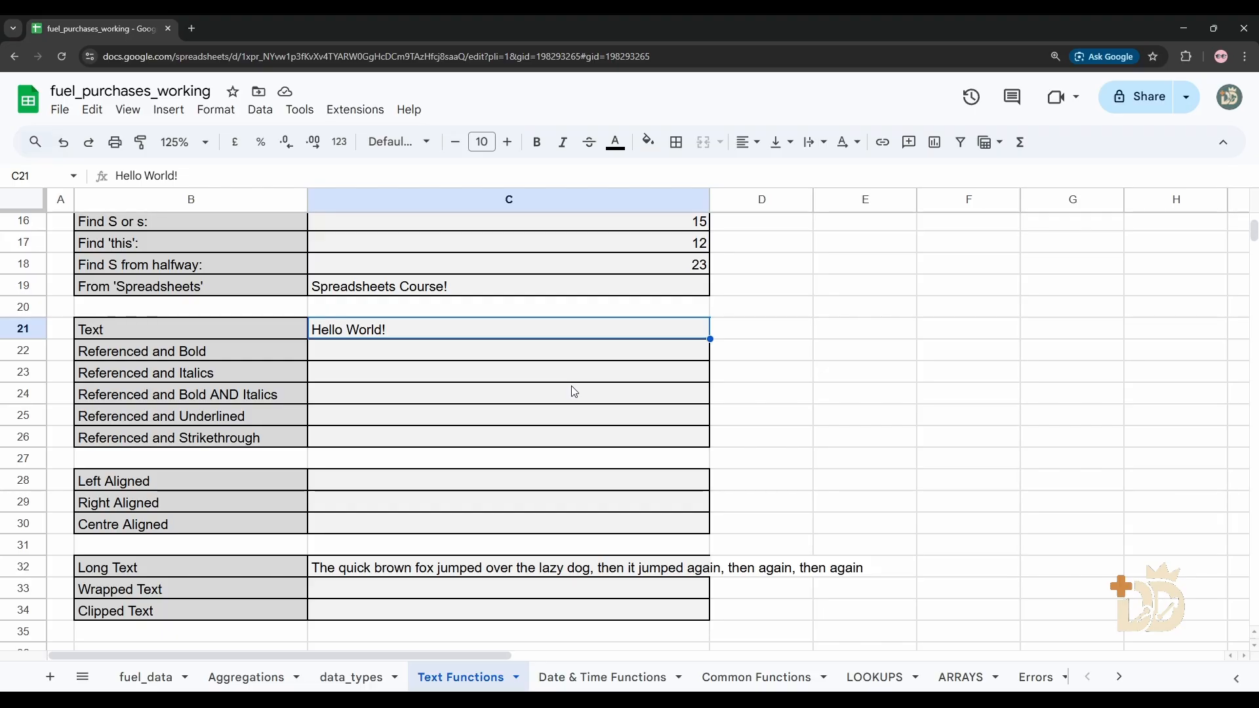
pyautogui.click(353, 349)
pyautogui.click(408, 332)
pyautogui.click(375, 359)
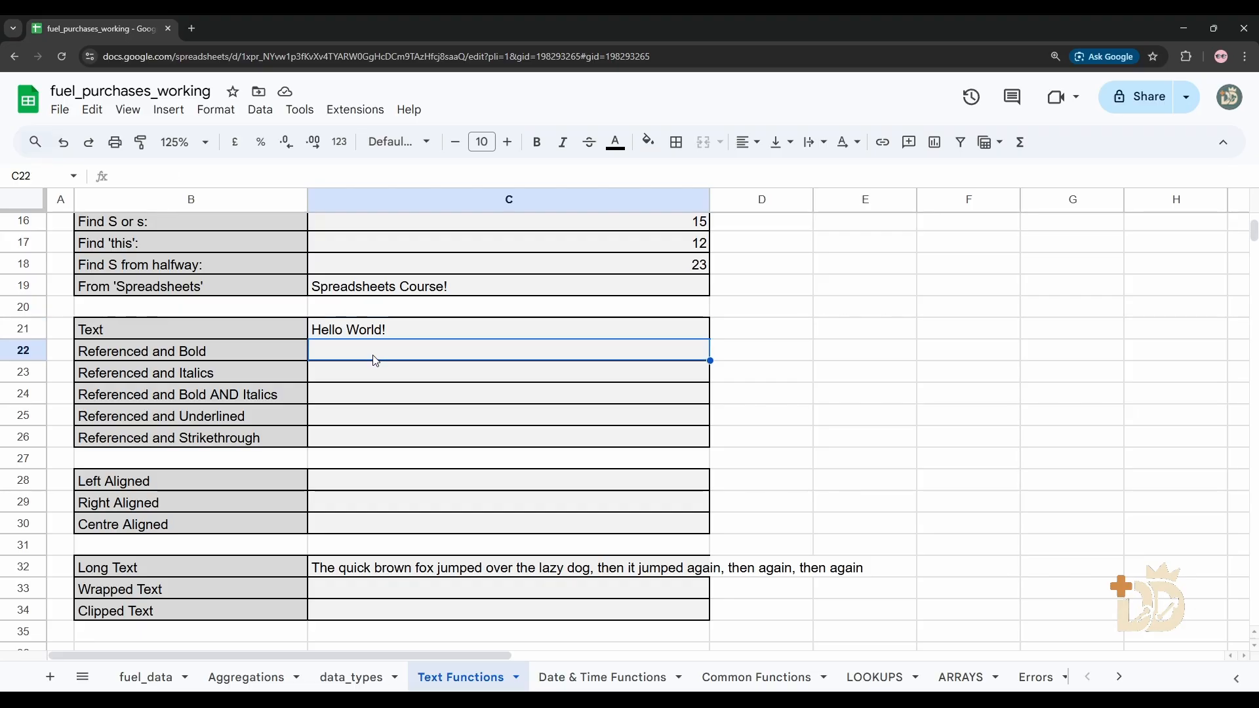
pyautogui.click(368, 334)
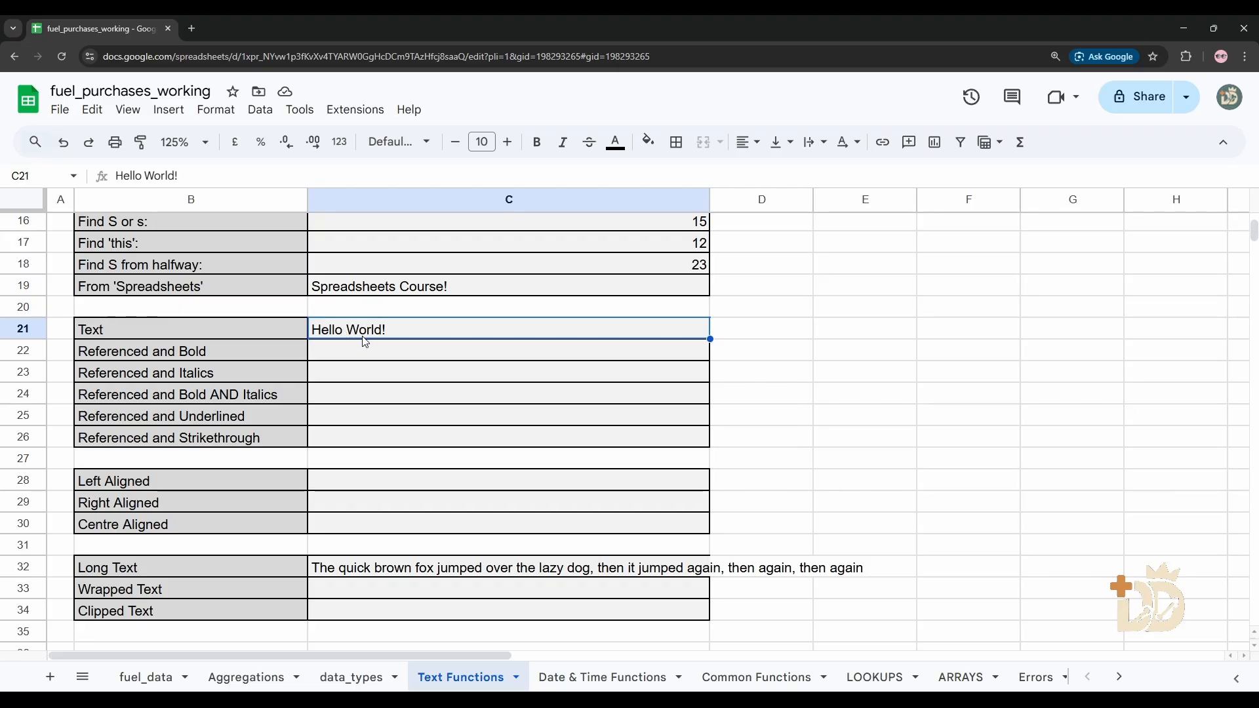
pyautogui.click(365, 354)
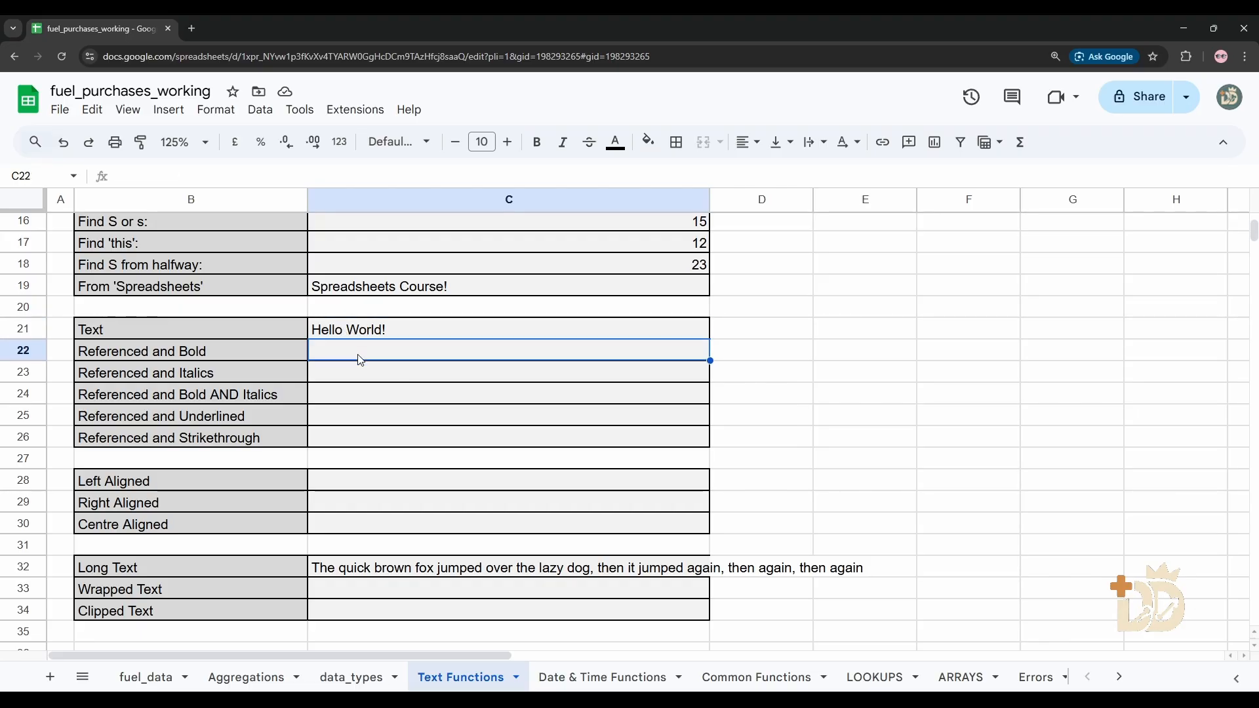
pyautogui.click(251, 176)
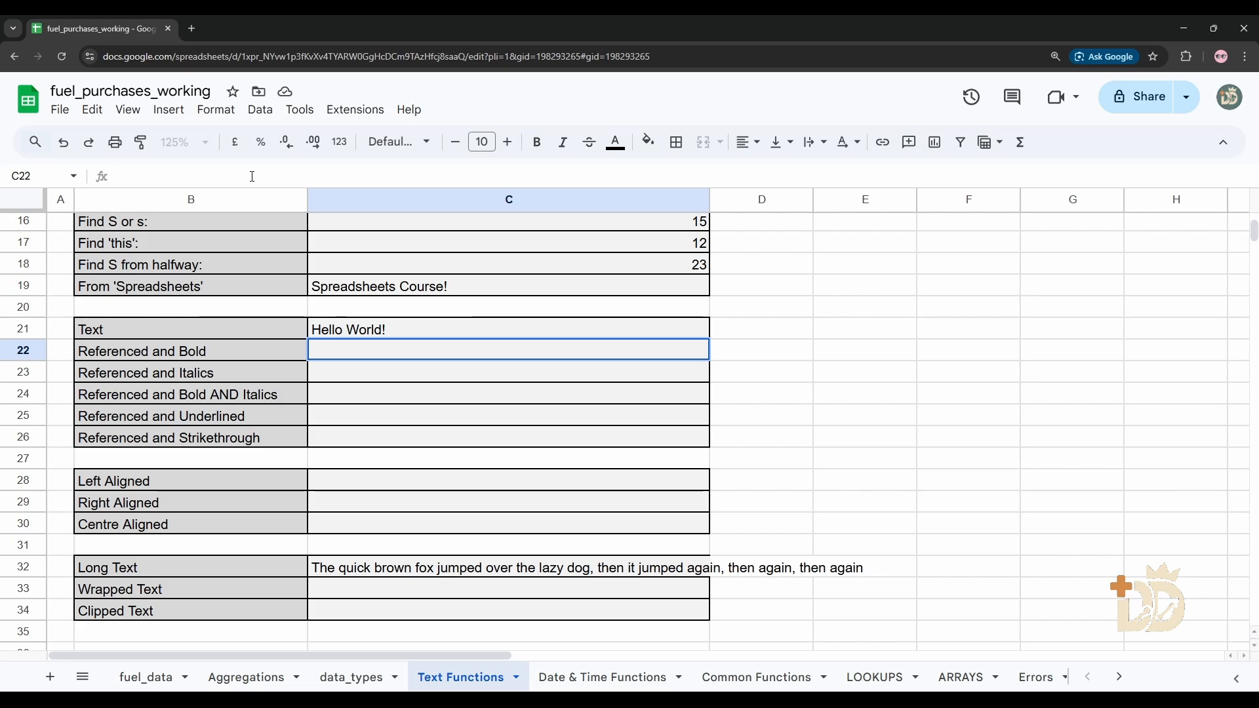
pyautogui.write('=')
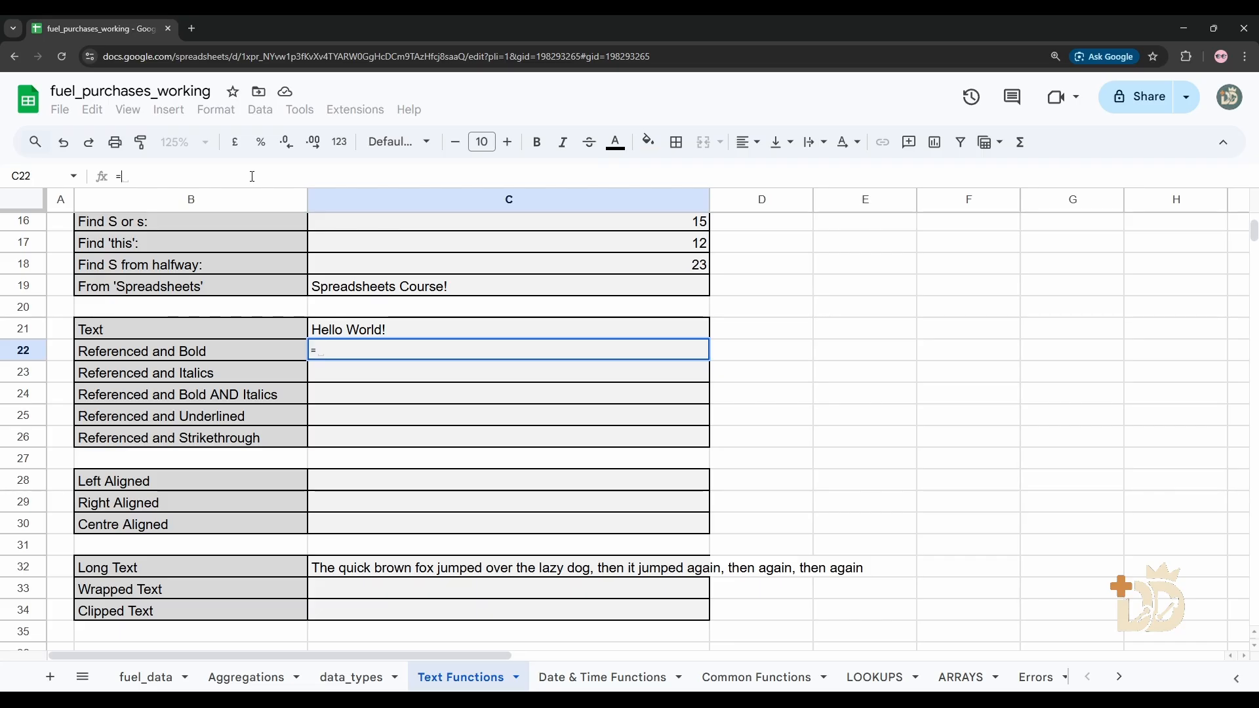
pyautogui.click(361, 336)
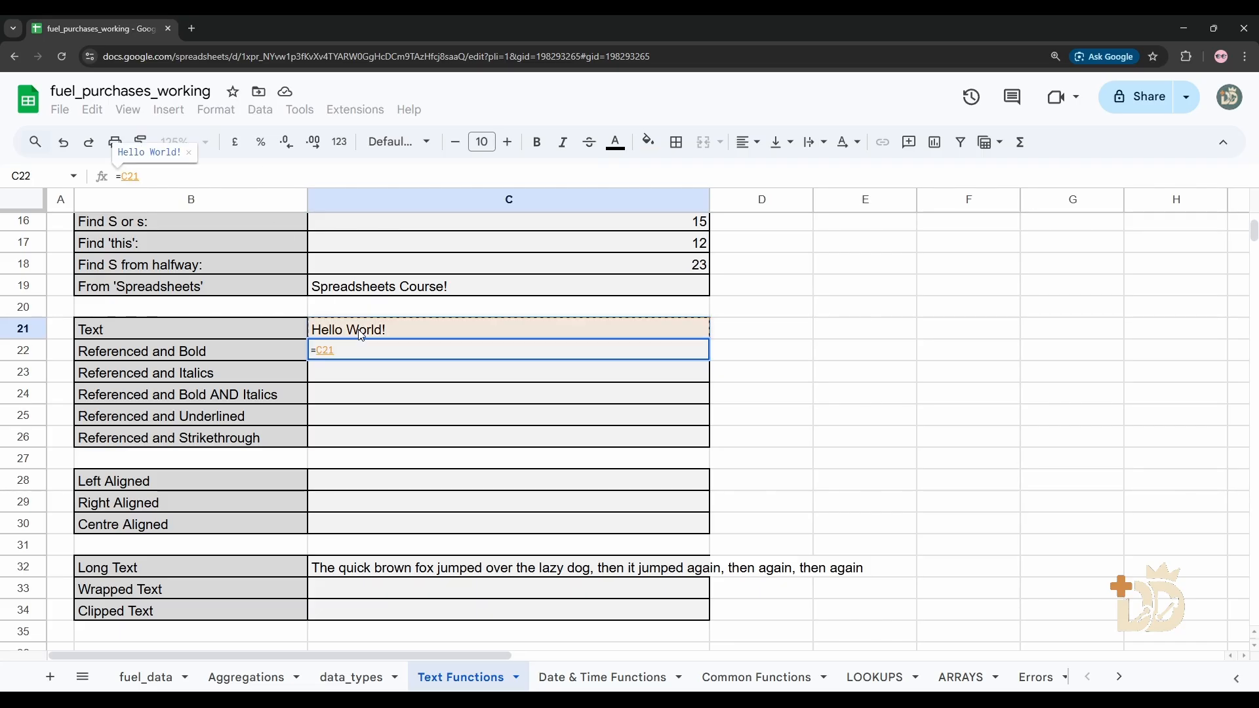
pyautogui.press('Return')
pyautogui.press('Up')
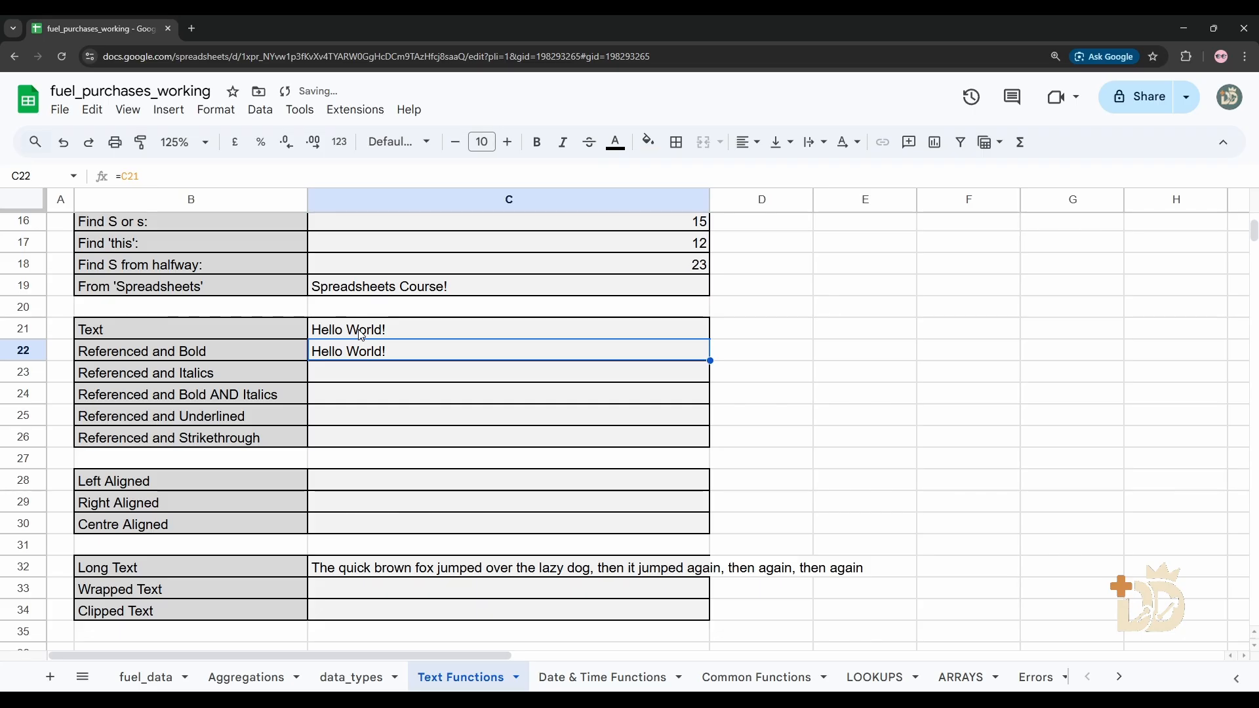
# - Make the reference in C22 absolute so the formula reads =$C$21
pyautogui.click(143, 178)
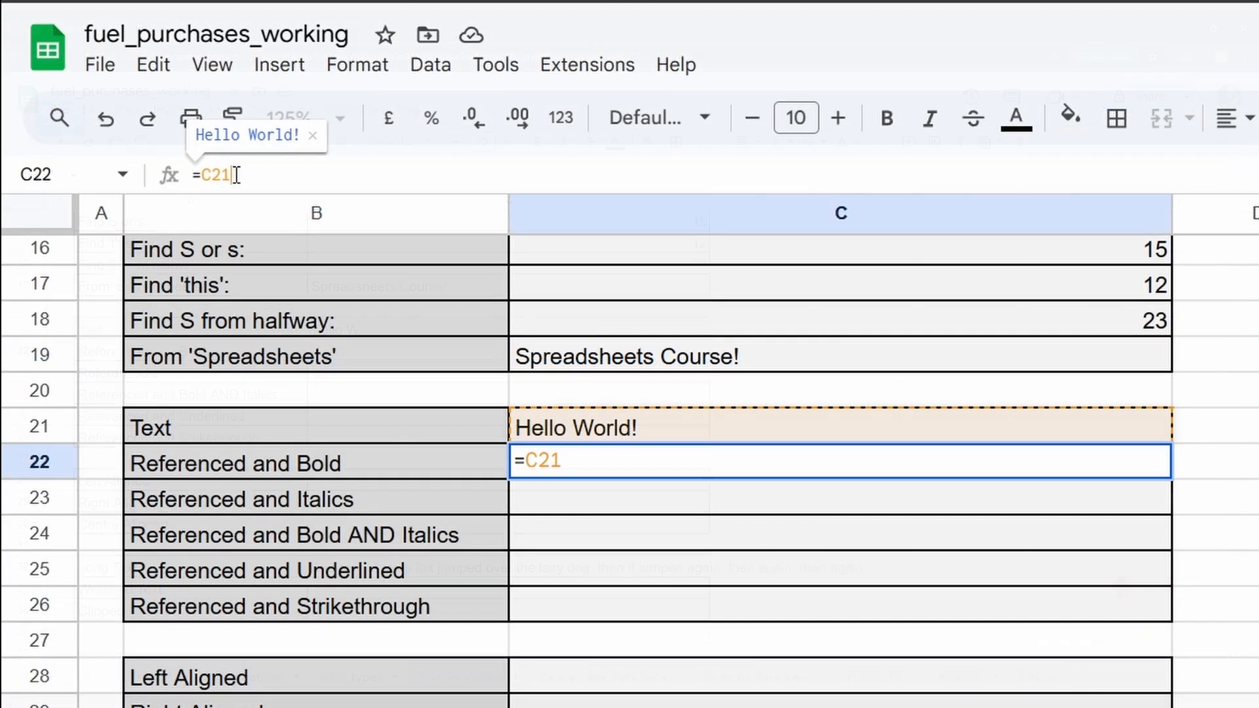
pyautogui.moveTo(236, 175); pyautogui.dragTo(201, 175)
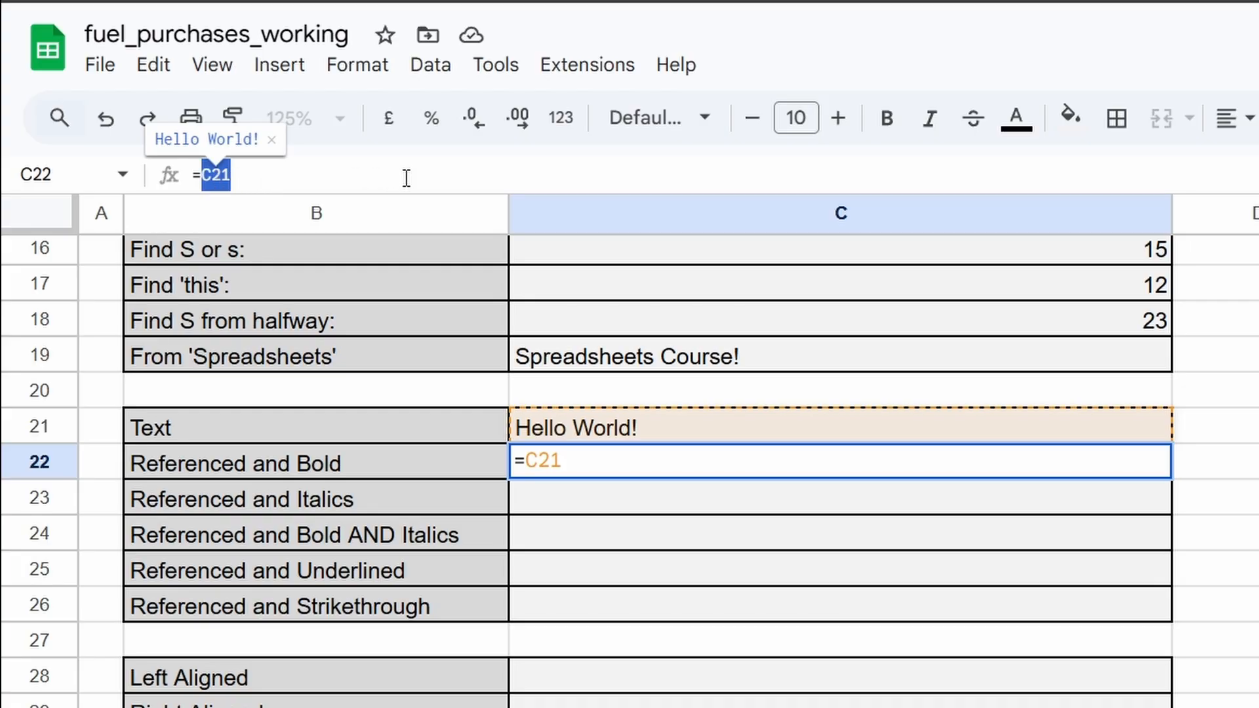
pyautogui.press('F4')
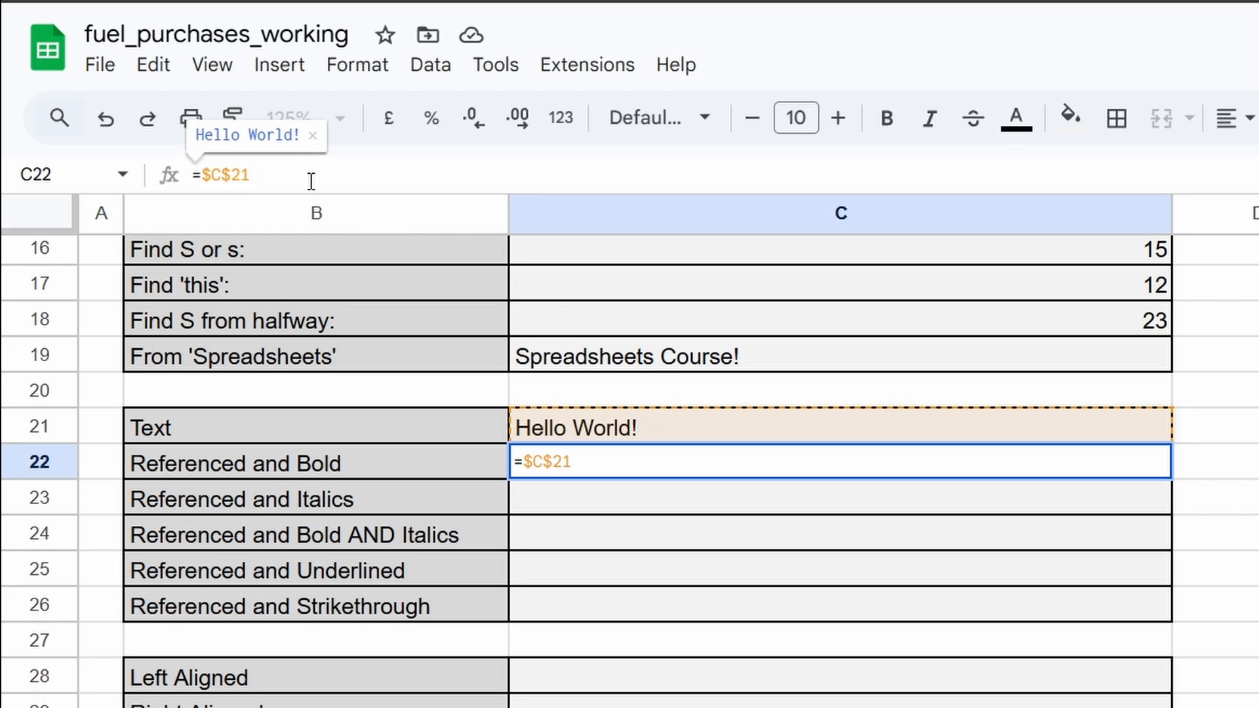
pyautogui.press('Return')
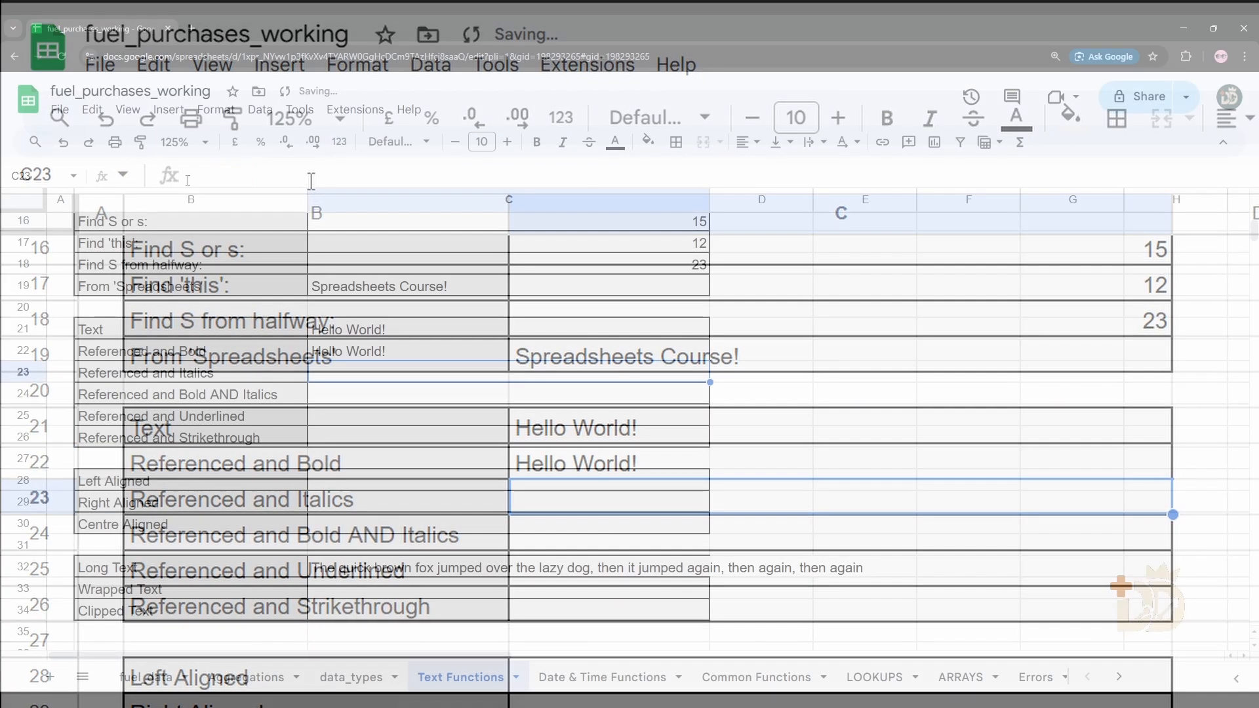
# - Fill the absolute =$C$21 reference from C22 down to C26 and check the copied formulas
pyautogui.press('Up')
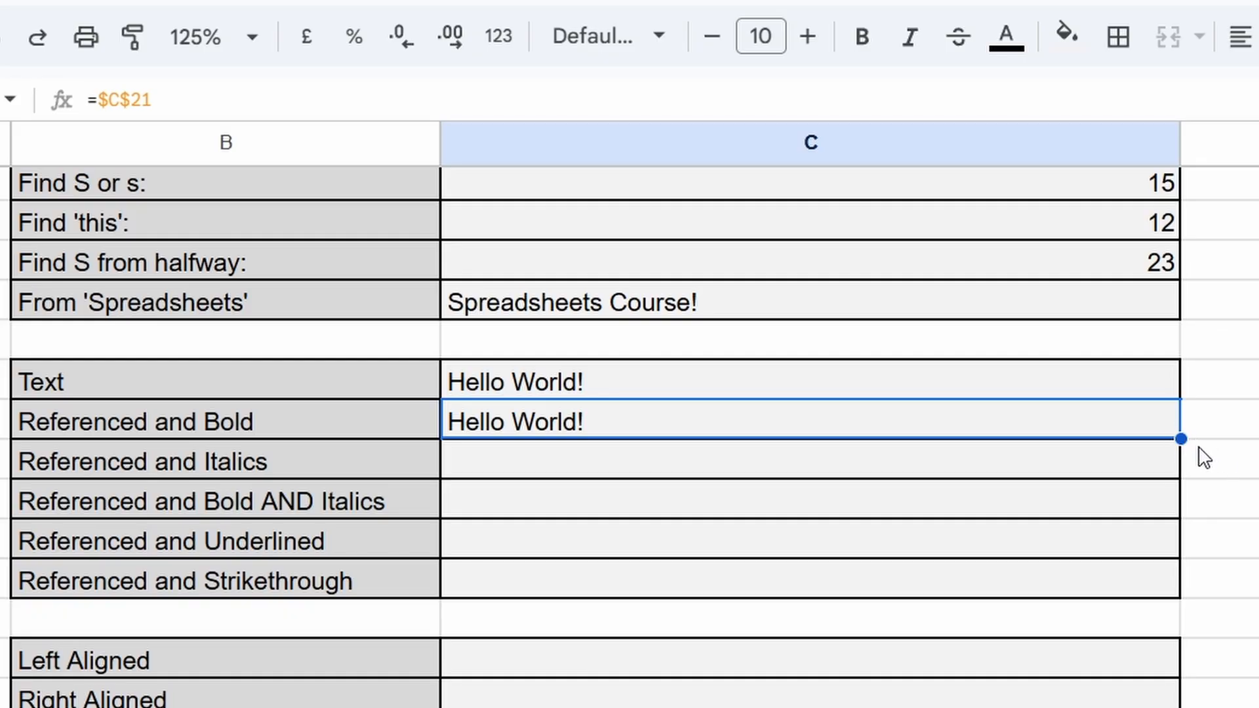
pyautogui.moveTo(1181, 438); pyautogui.dragTo(1174, 593)
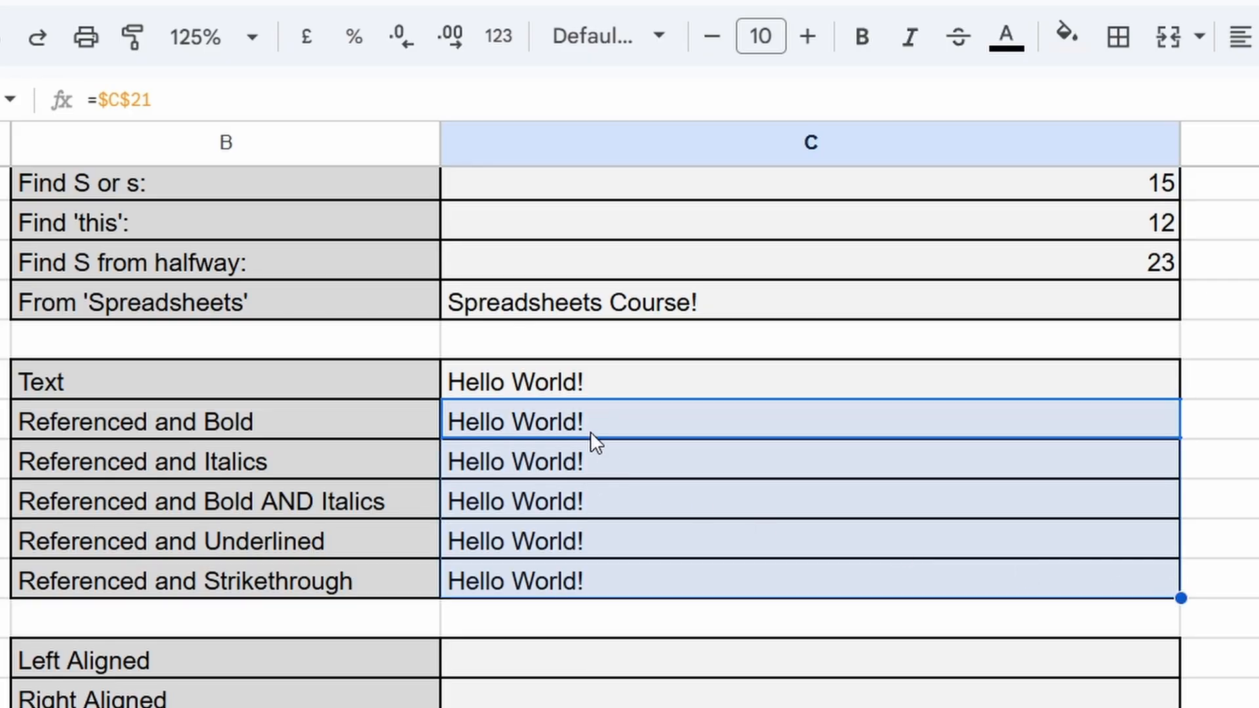
pyautogui.click(557, 423)
pyautogui.click(569, 459)
pyautogui.click(569, 502)
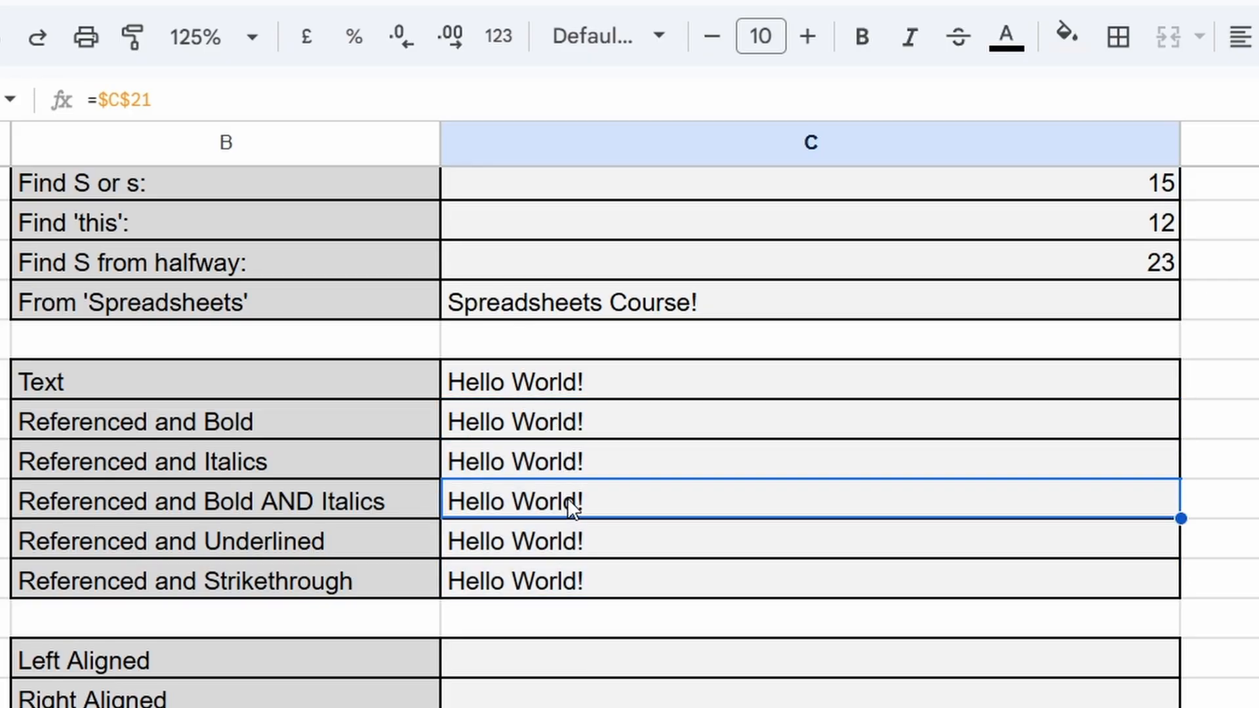
pyautogui.click(571, 542)
pyautogui.click(575, 582)
pyautogui.click(557, 420)
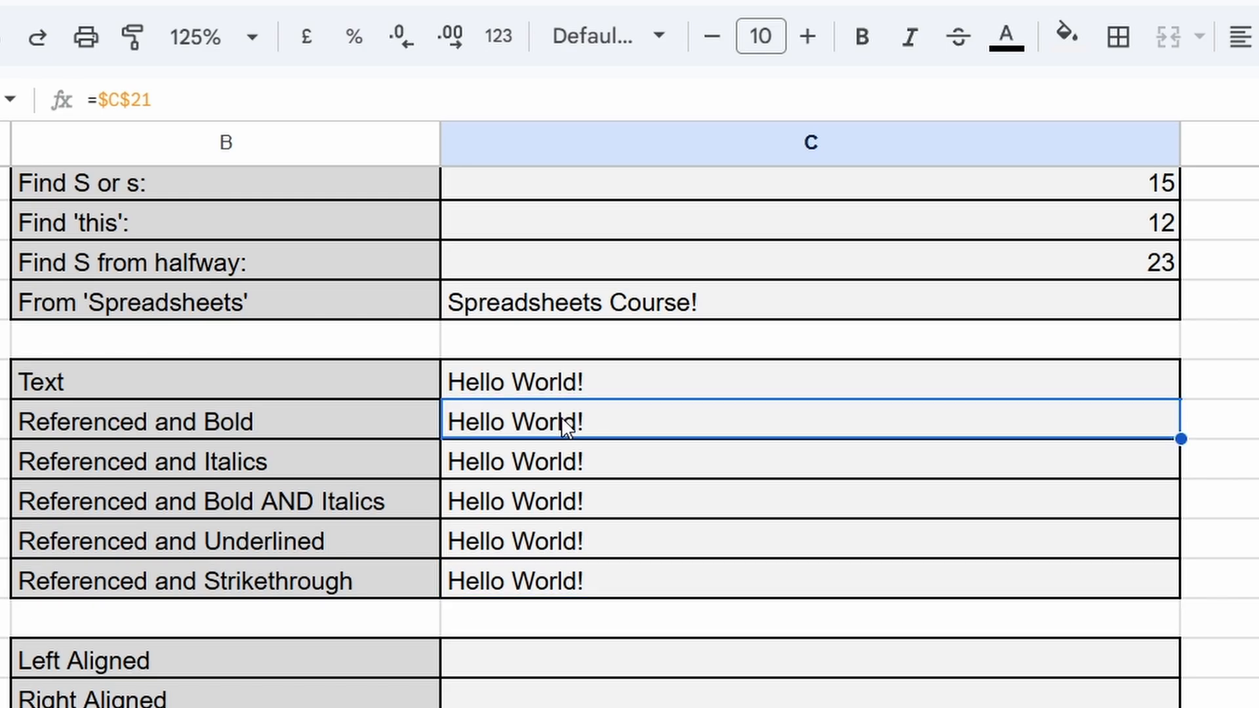
# - Change the reference in C22 to the relative form =C21 and fill it down to C26
pyautogui.moveTo(152, 100); pyautogui.dragTo(104, 99)
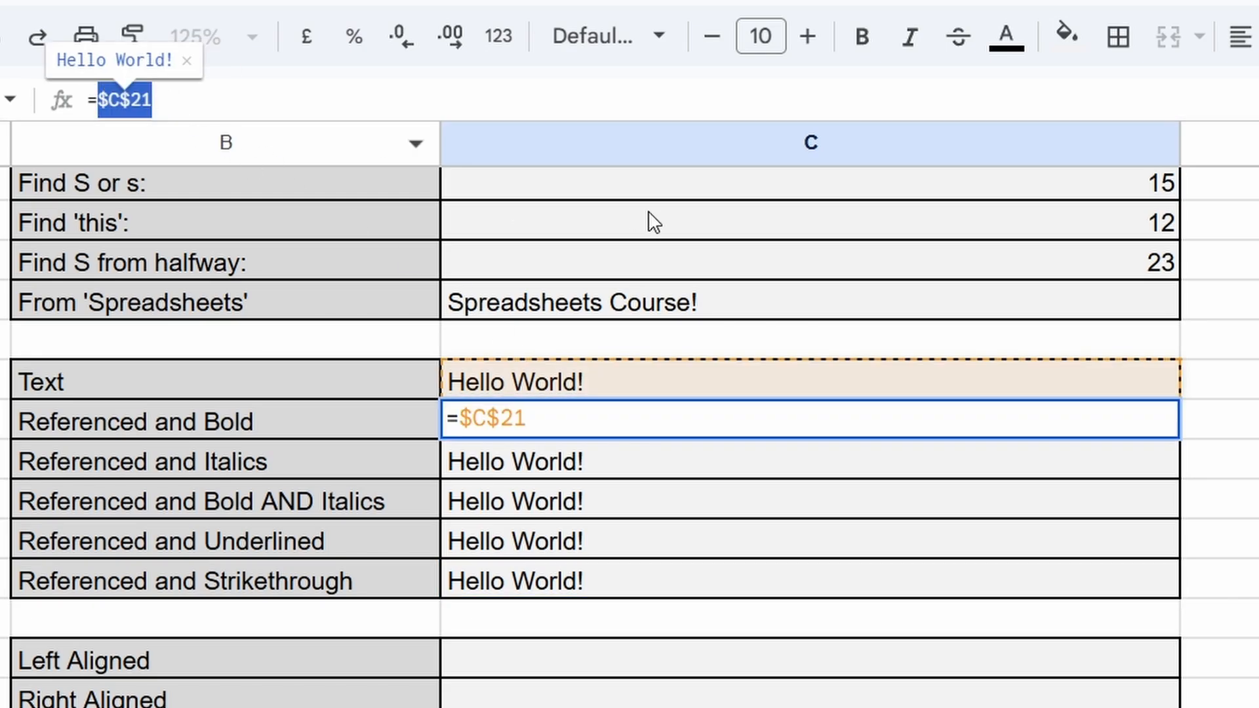
pyautogui.press('F4')
pyautogui.press('F4')
pyautogui.press('F4')
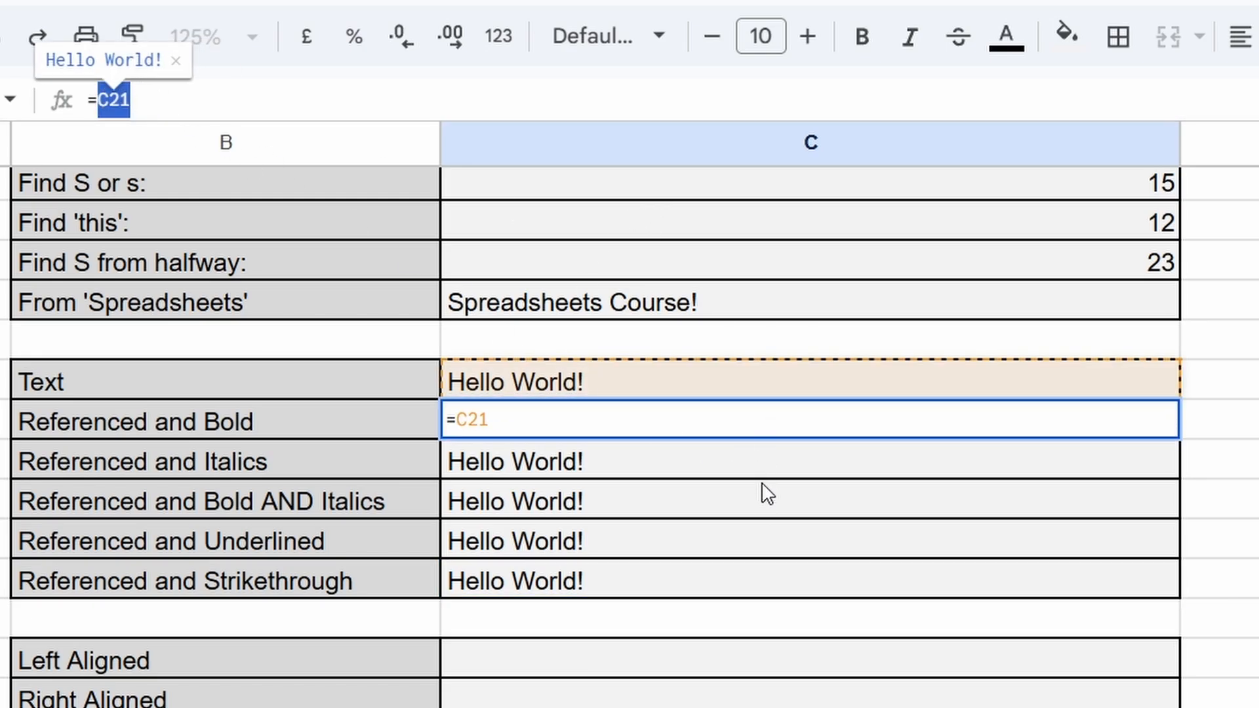
pyautogui.press('Return')
pyautogui.click(754, 411)
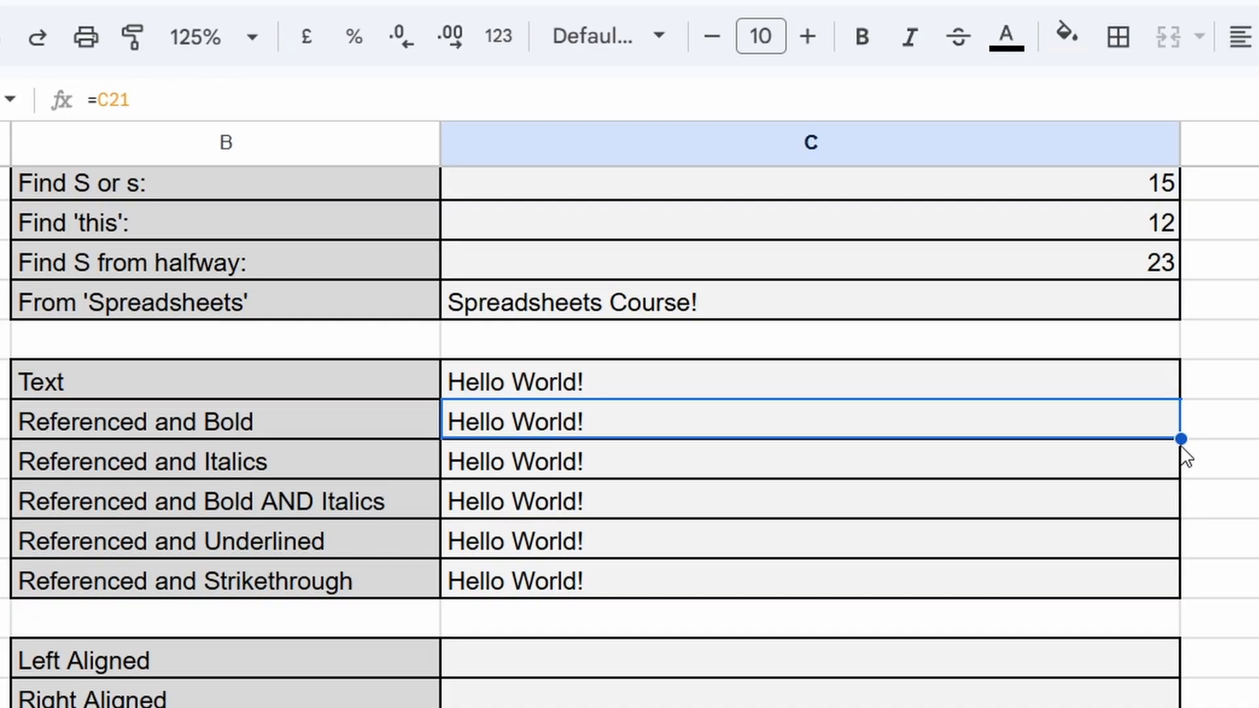
pyautogui.moveTo(1181, 438); pyautogui.dragTo(1174, 598)
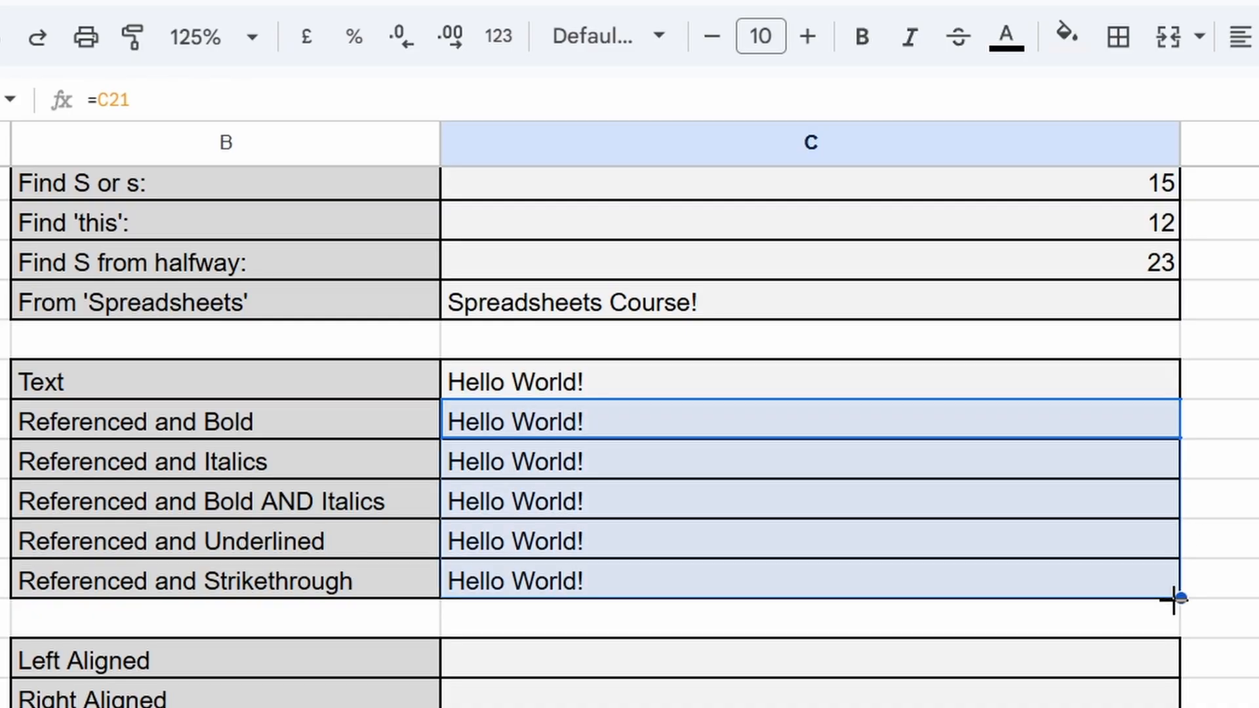
# - Examine the formulas in C22 to C26 to compare which cell each relative reference points to
pyautogui.click(639, 425)
pyautogui.click(629, 467)
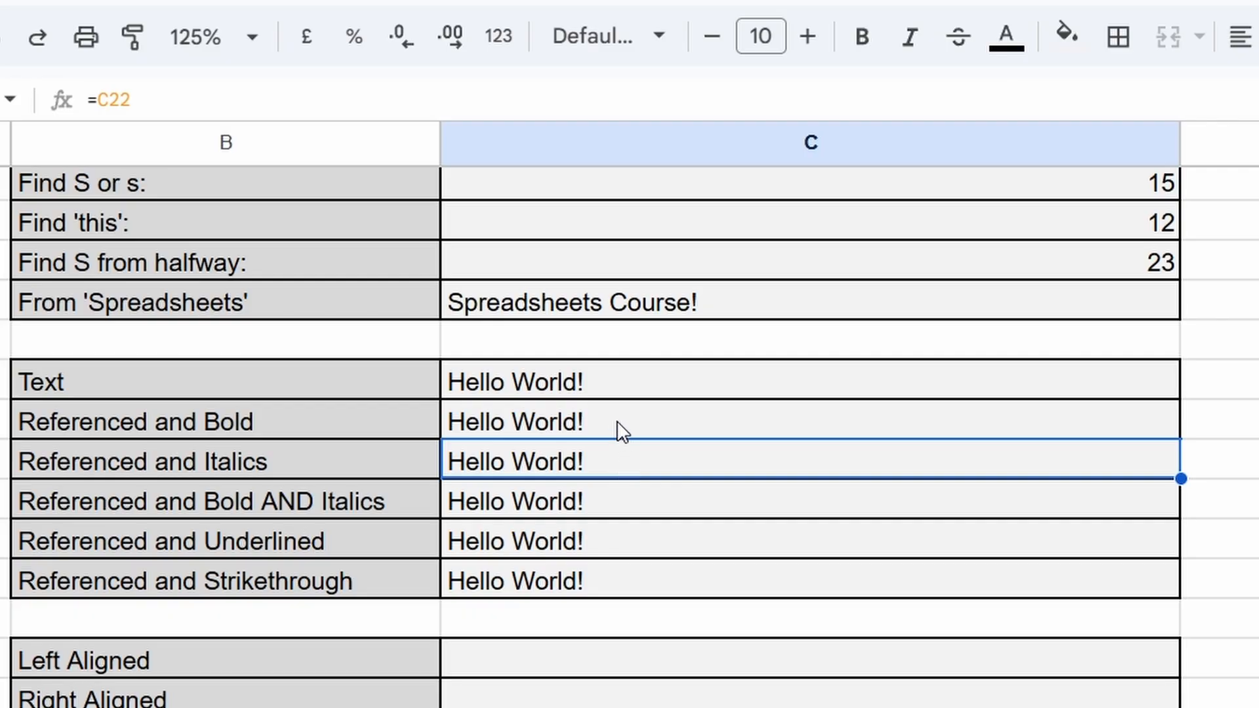
pyautogui.click(616, 429)
pyautogui.click(615, 471)
pyautogui.click(605, 426)
pyautogui.click(609, 467)
pyautogui.click(621, 506)
pyautogui.click(623, 546)
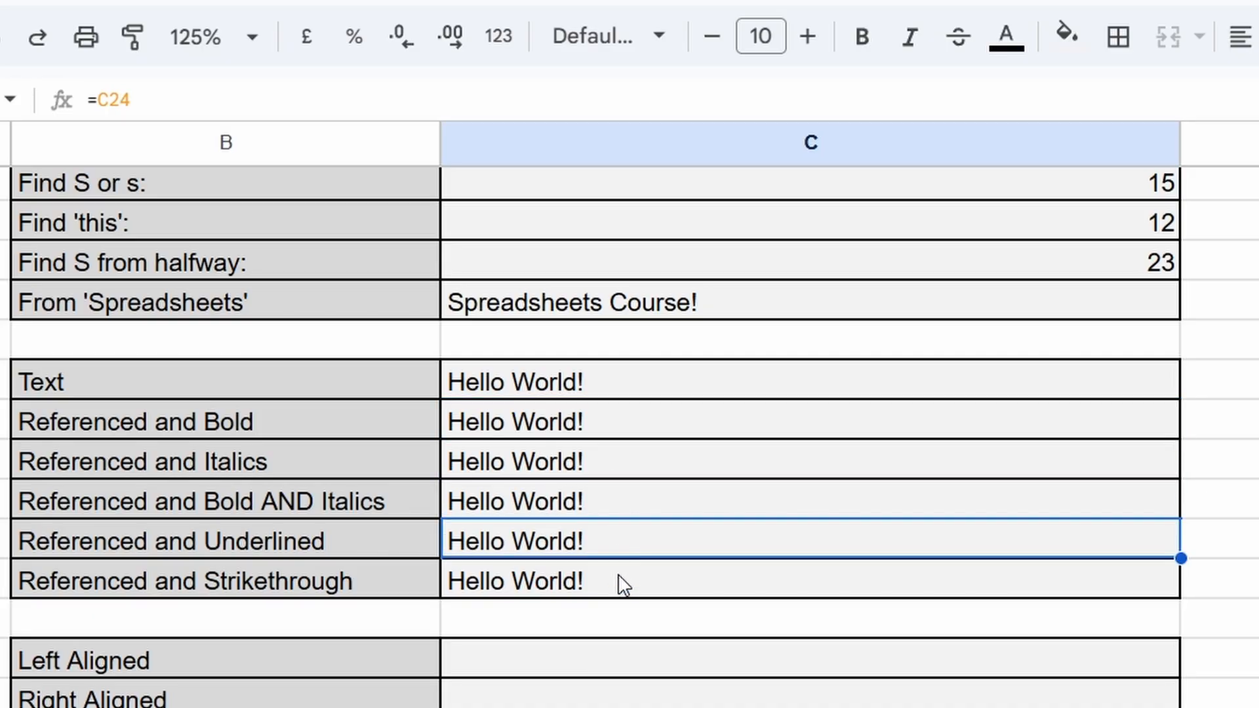
pyautogui.click(623, 584)
pyautogui.click(620, 543)
pyautogui.click(626, 506)
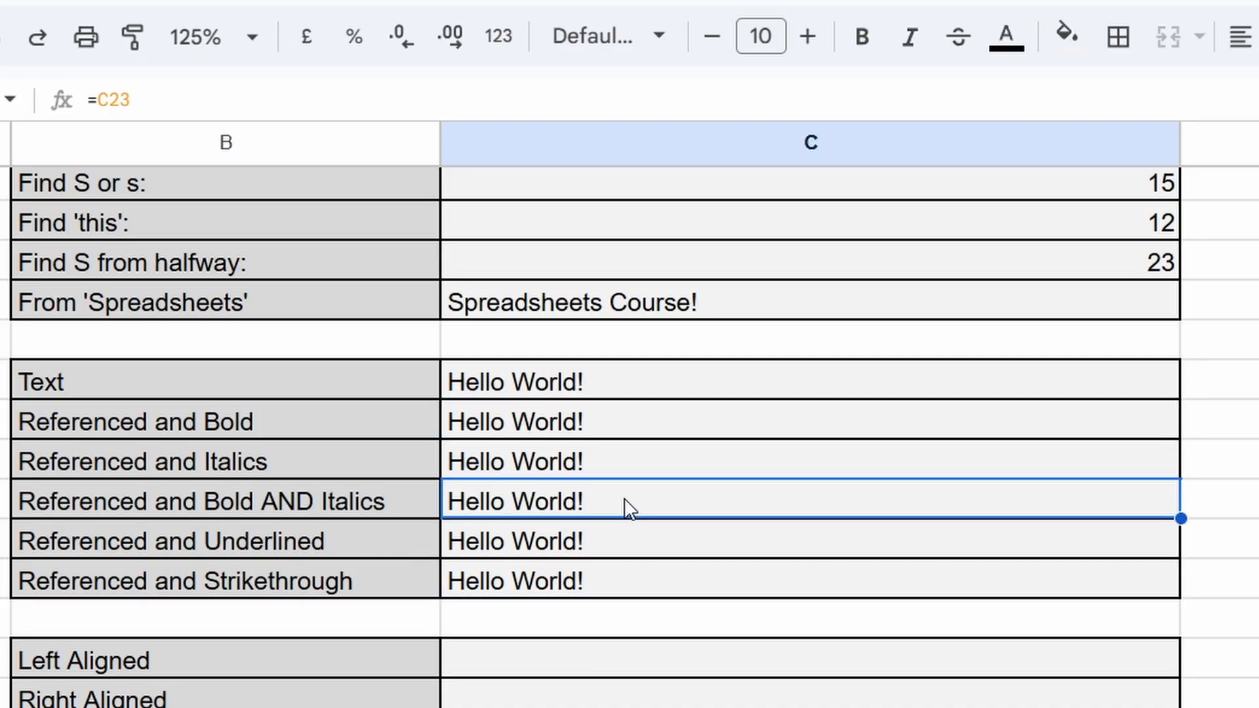
# - Replace the formula in C25 with the text "Hellow You!" and check the dependent reference in C26
pyautogui.click(621, 542)
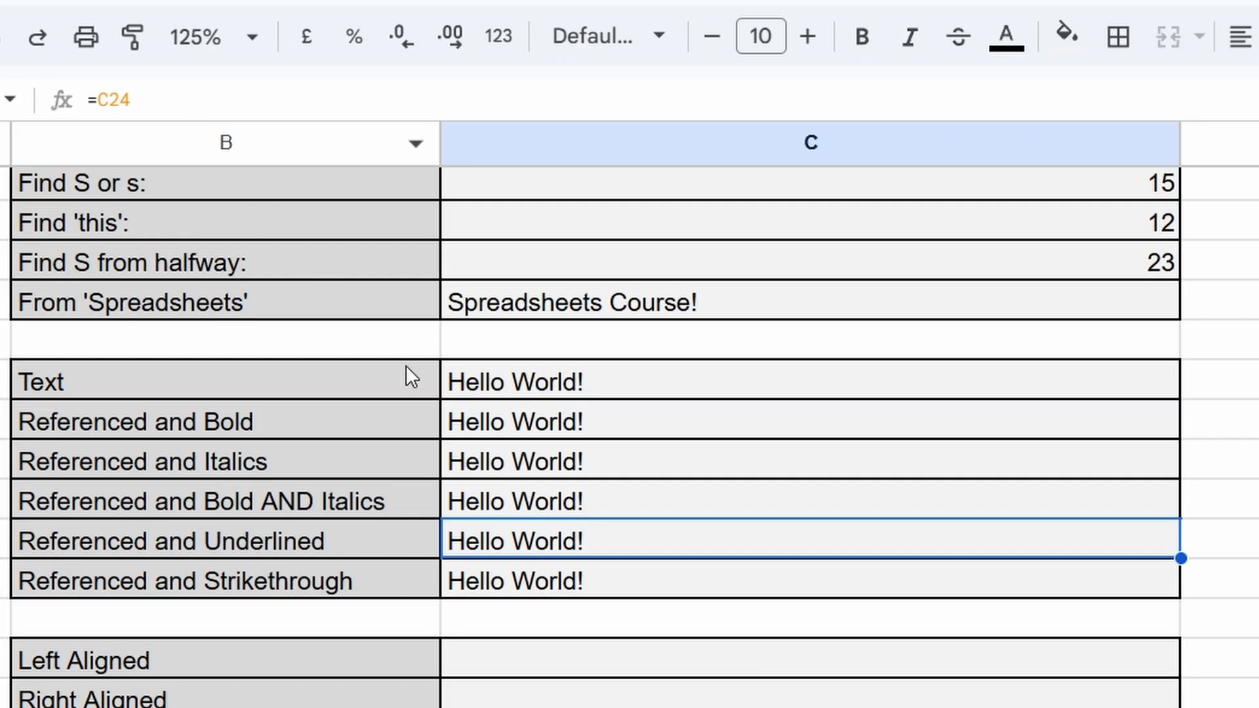
pyautogui.click(205, 101)
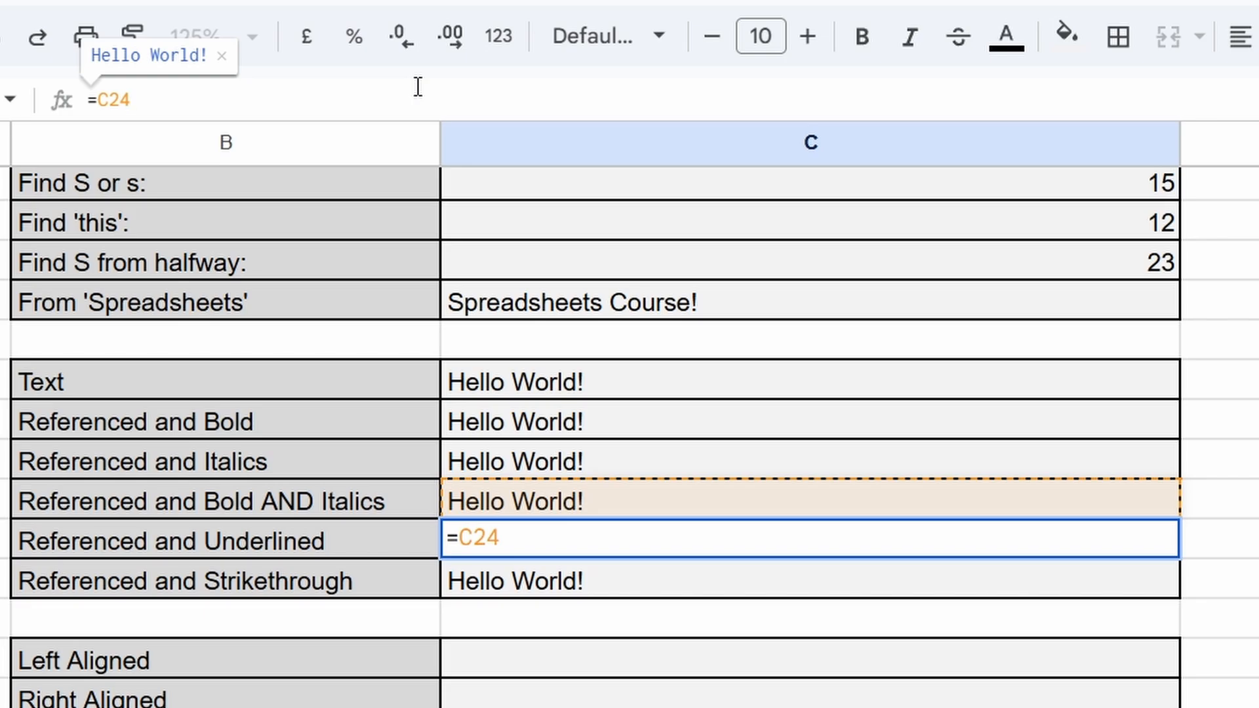
pyautogui.press('BackSpace')
pyautogui.press('BackSpace')
pyautogui.press('BackSpace')
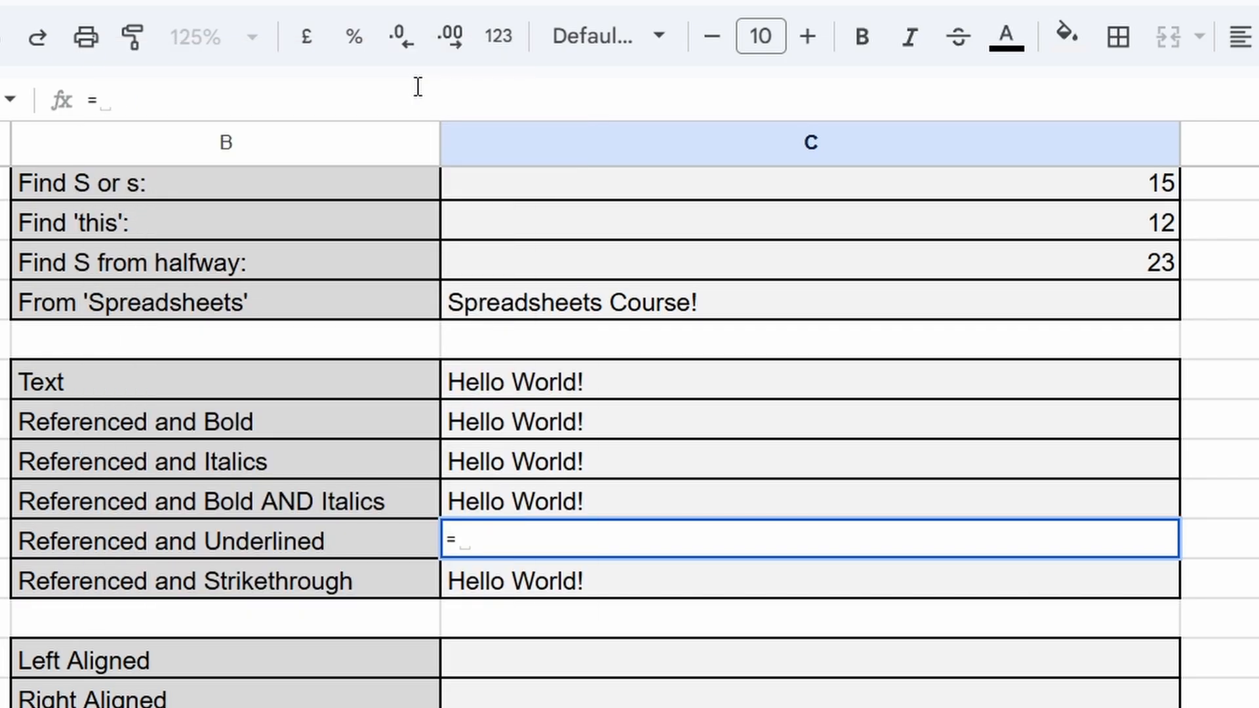
pyautogui.write('Hellow')
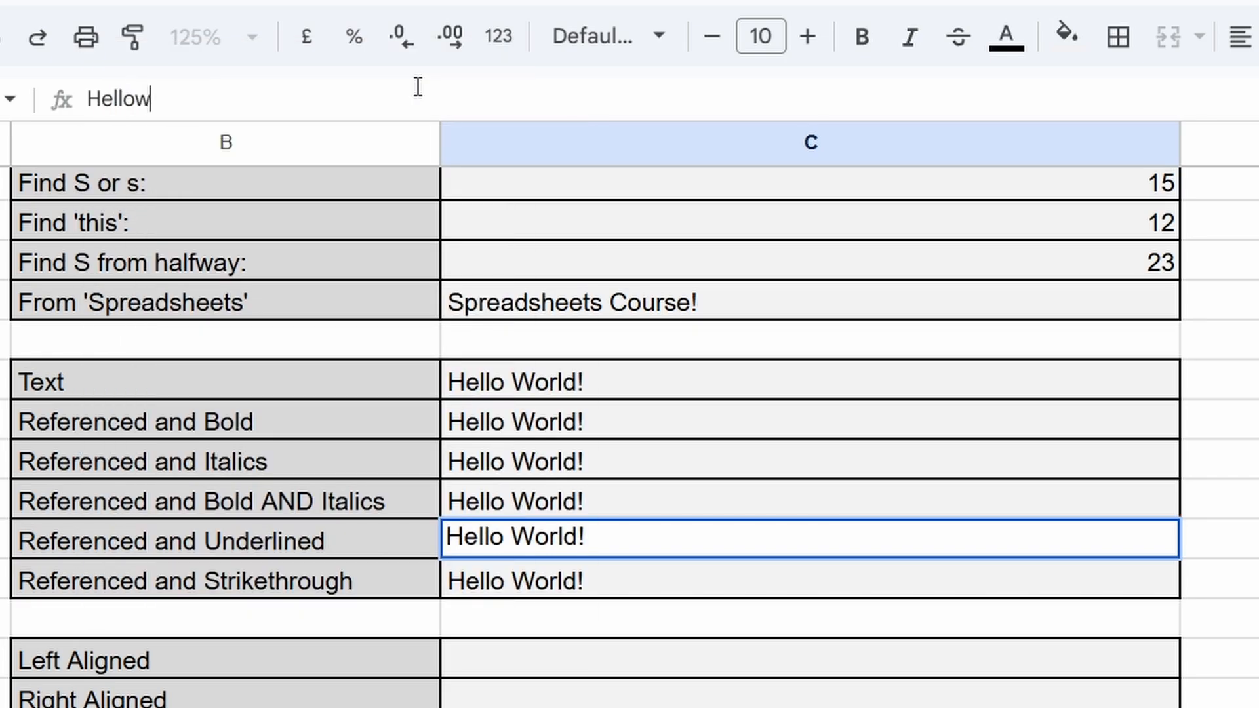
pyautogui.write(' You!')
pyautogui.press('Return')
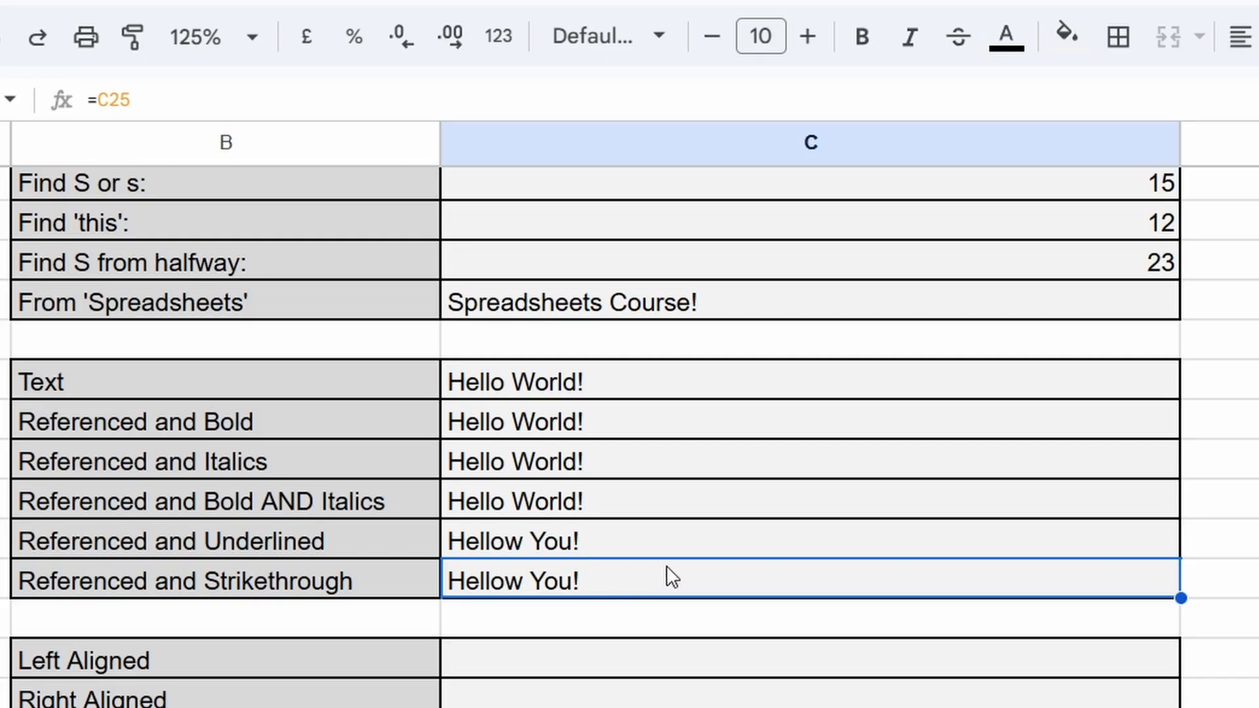
pyautogui.click(642, 549)
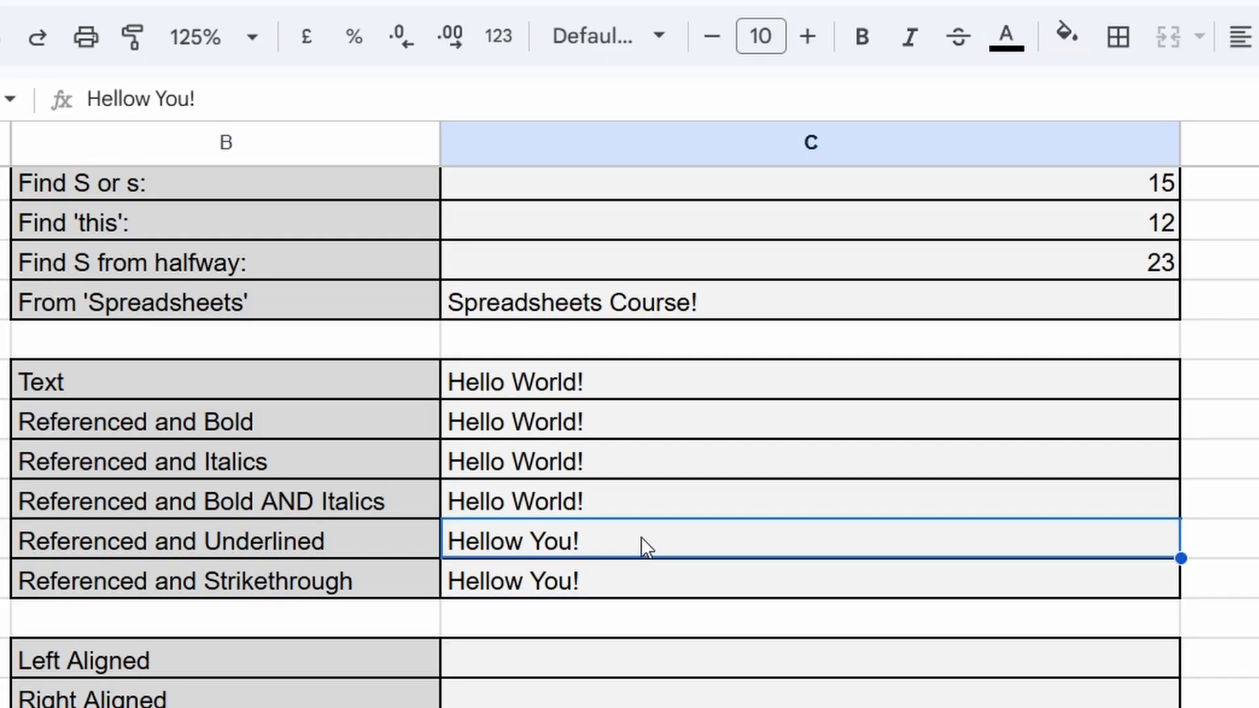
pyautogui.click(638, 579)
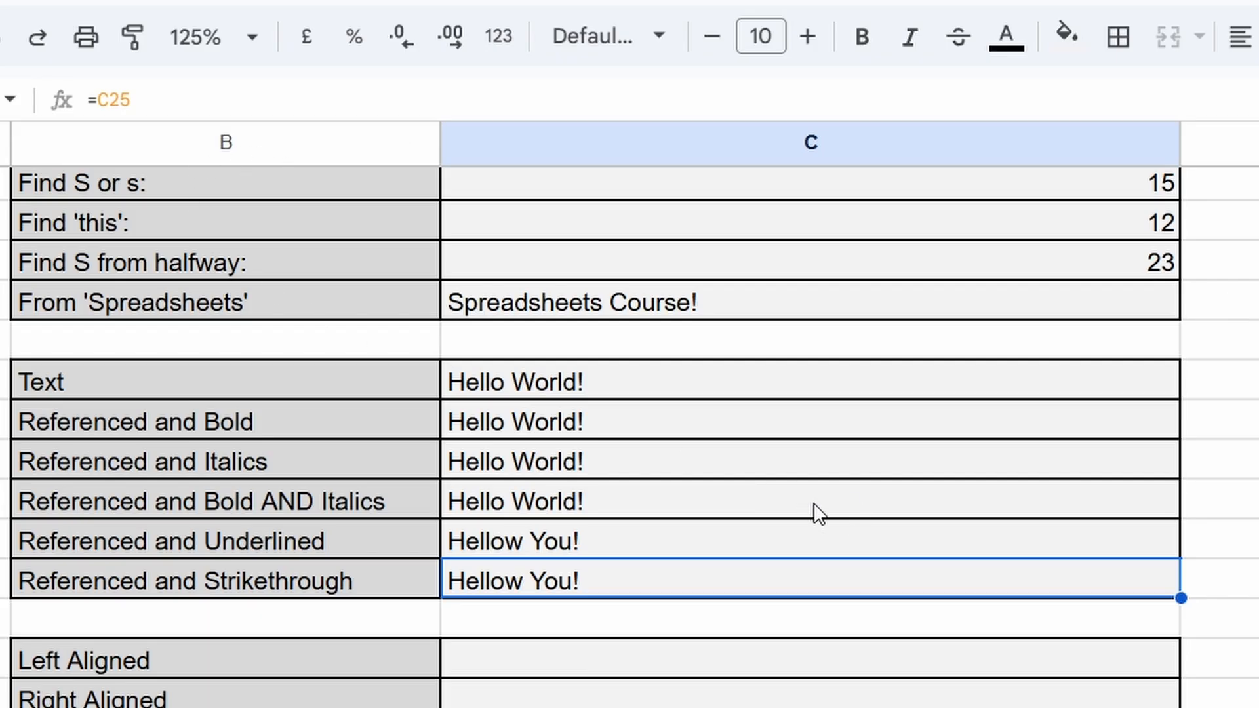
# - Make the reference in C22 absolute as =$C$21 and fill it down to C26
pyautogui.click(836, 380)
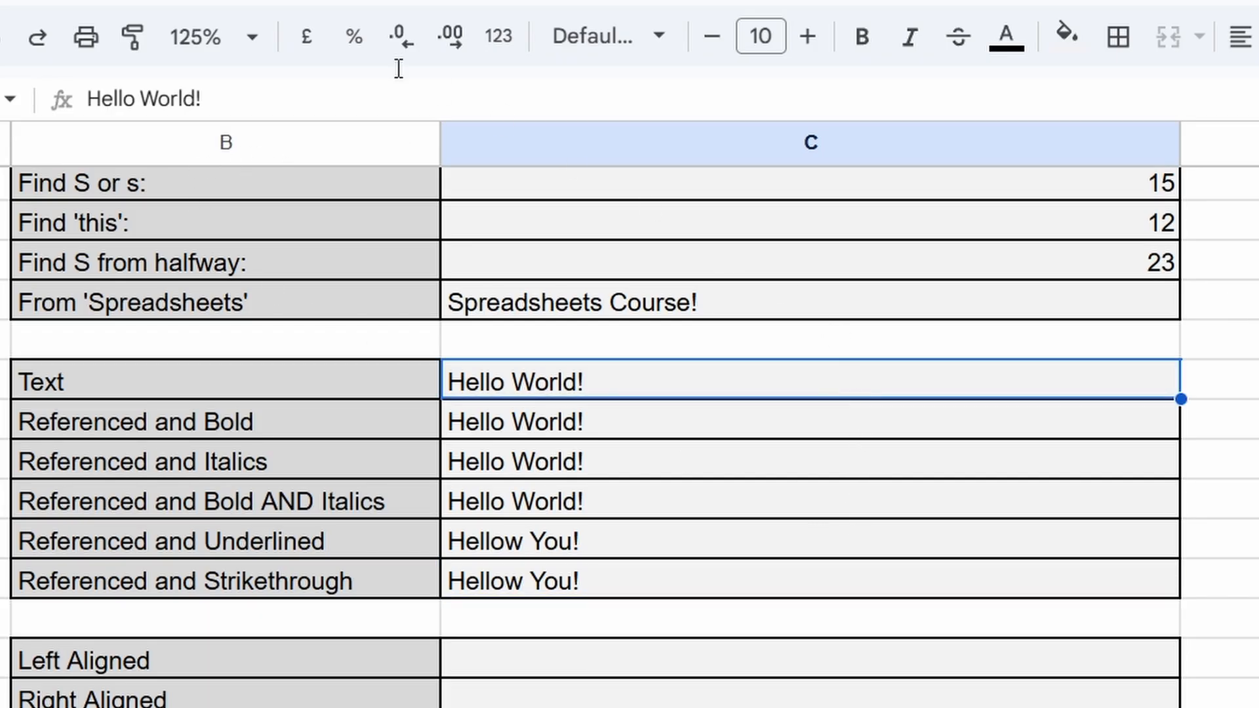
pyautogui.click(543, 425)
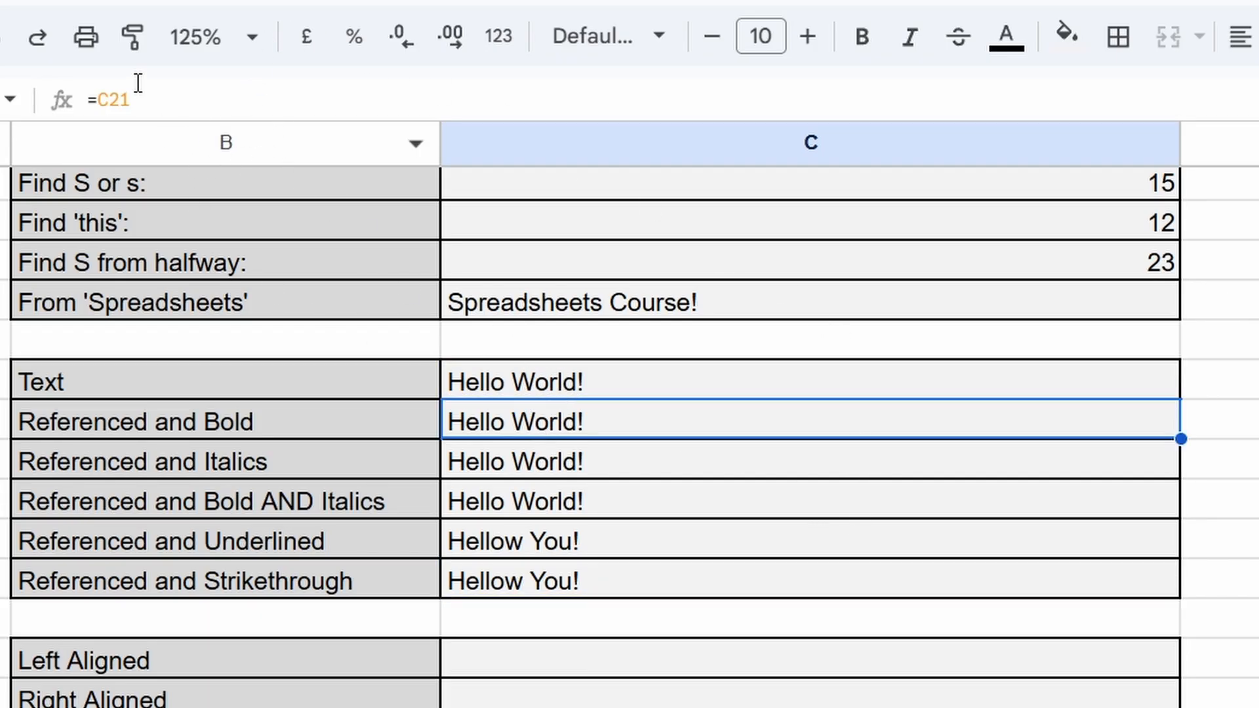
pyautogui.doubleClick(124, 99)
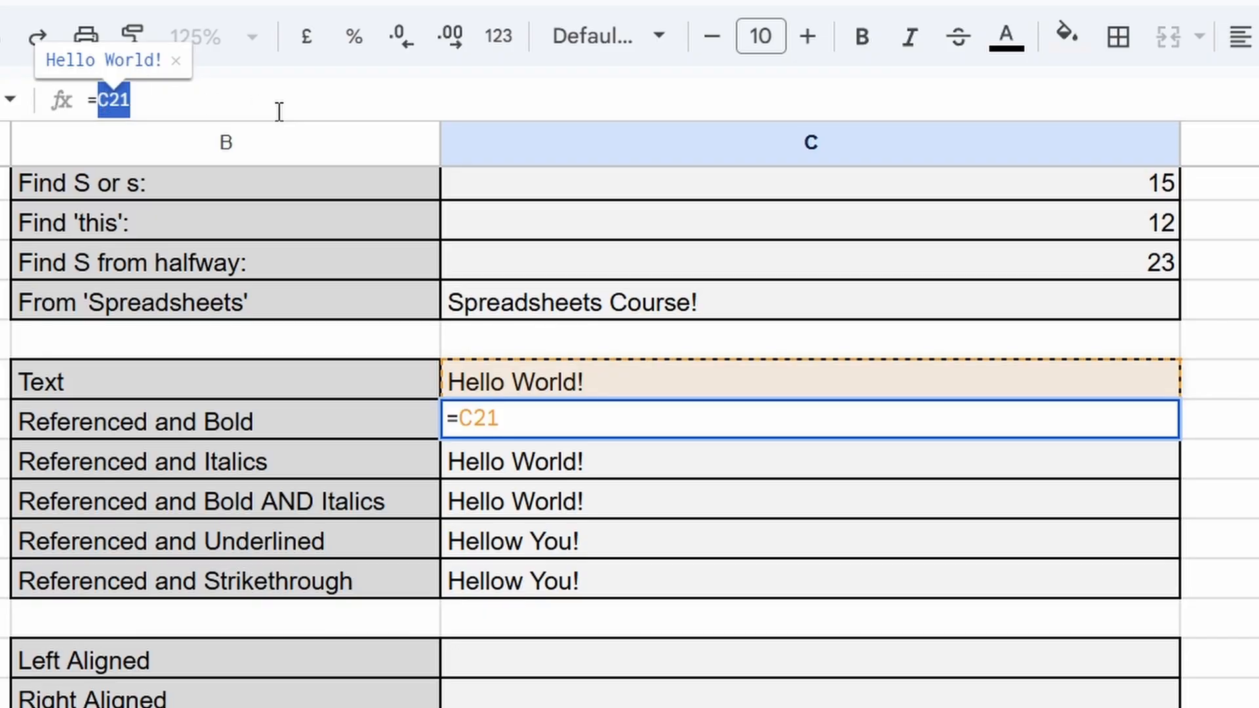
pyautogui.press('F4')
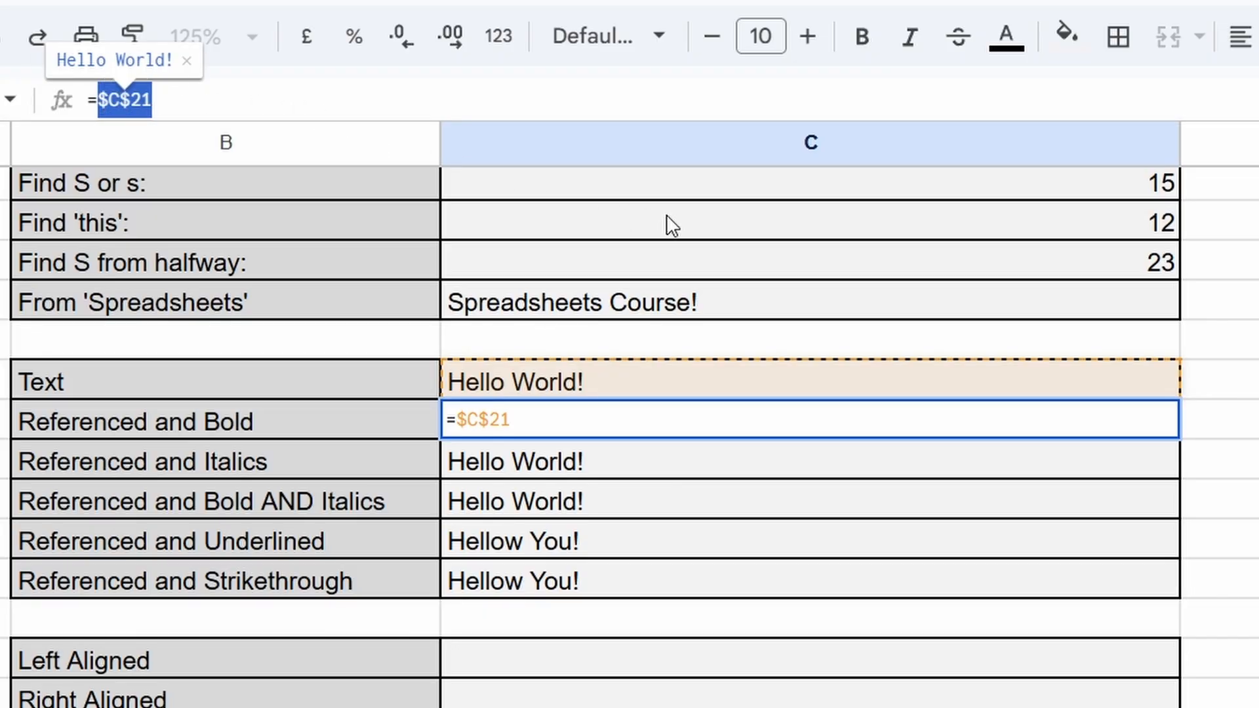
pyautogui.press('Return')
pyautogui.press('Up')
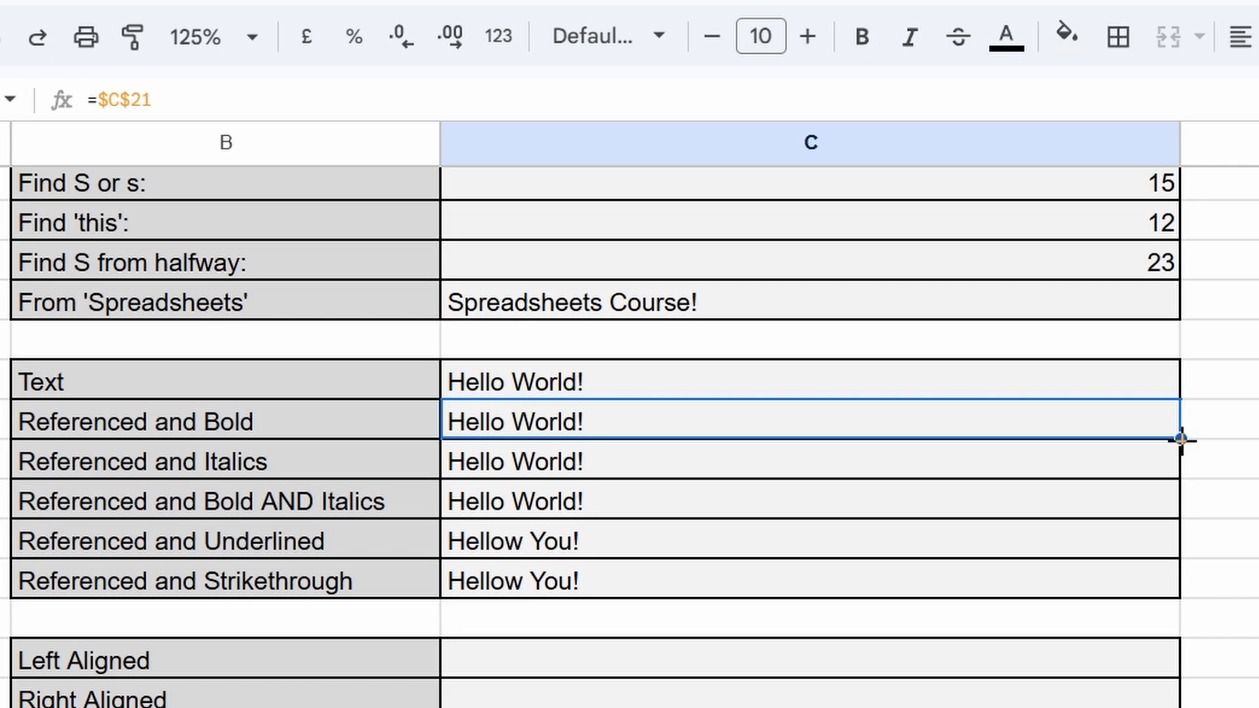
pyautogui.moveTo(1181, 439); pyautogui.dragTo(1182, 592)
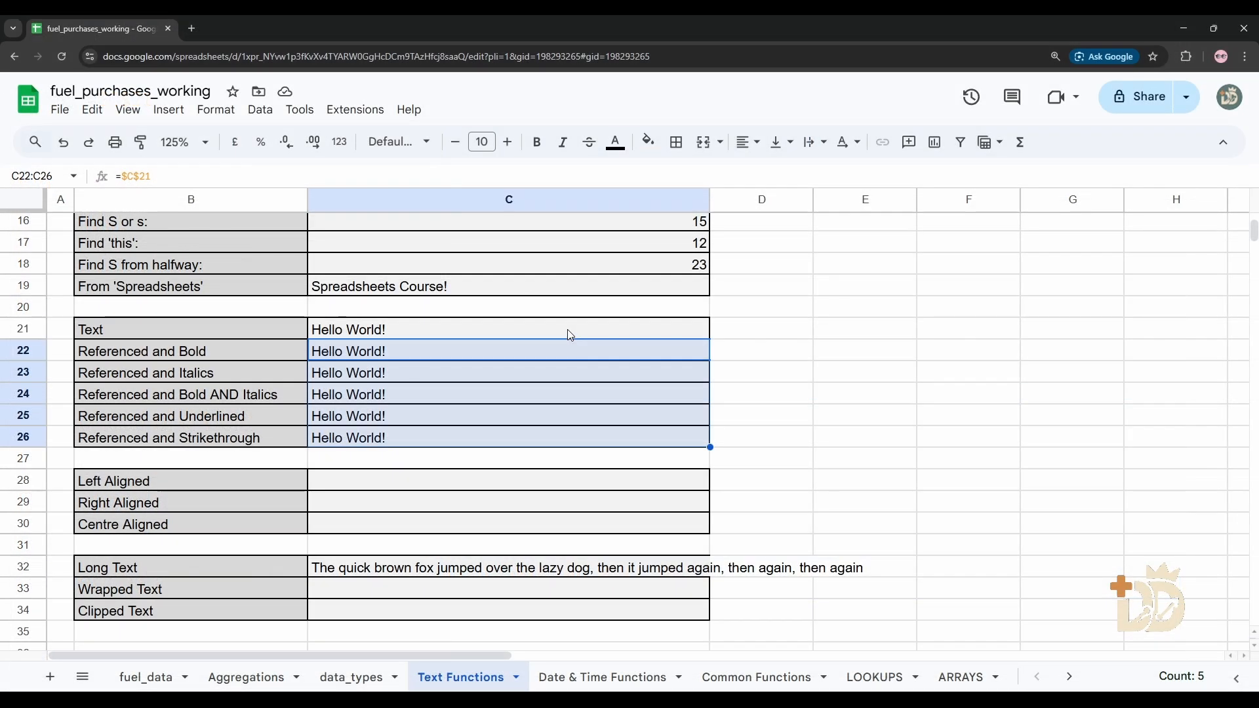
# - Review the source text in C21 and the absolute references in C22 to C26
pyautogui.click(569, 335)
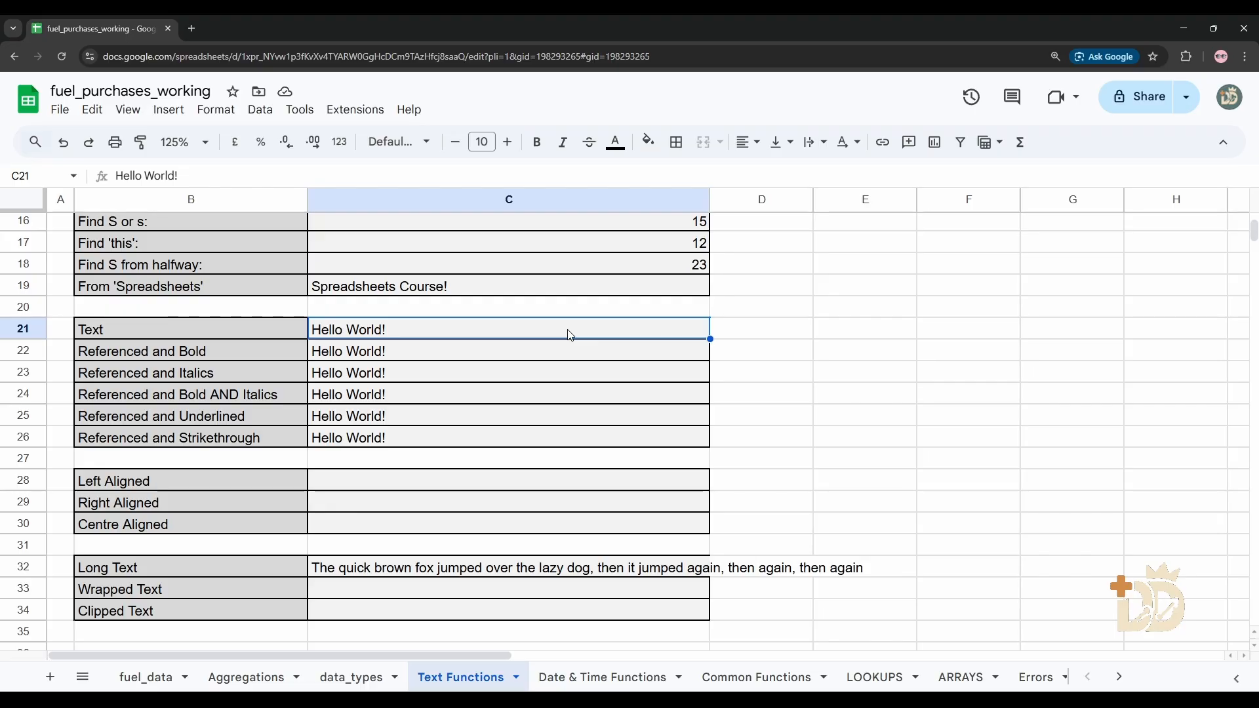
pyautogui.click(471, 358)
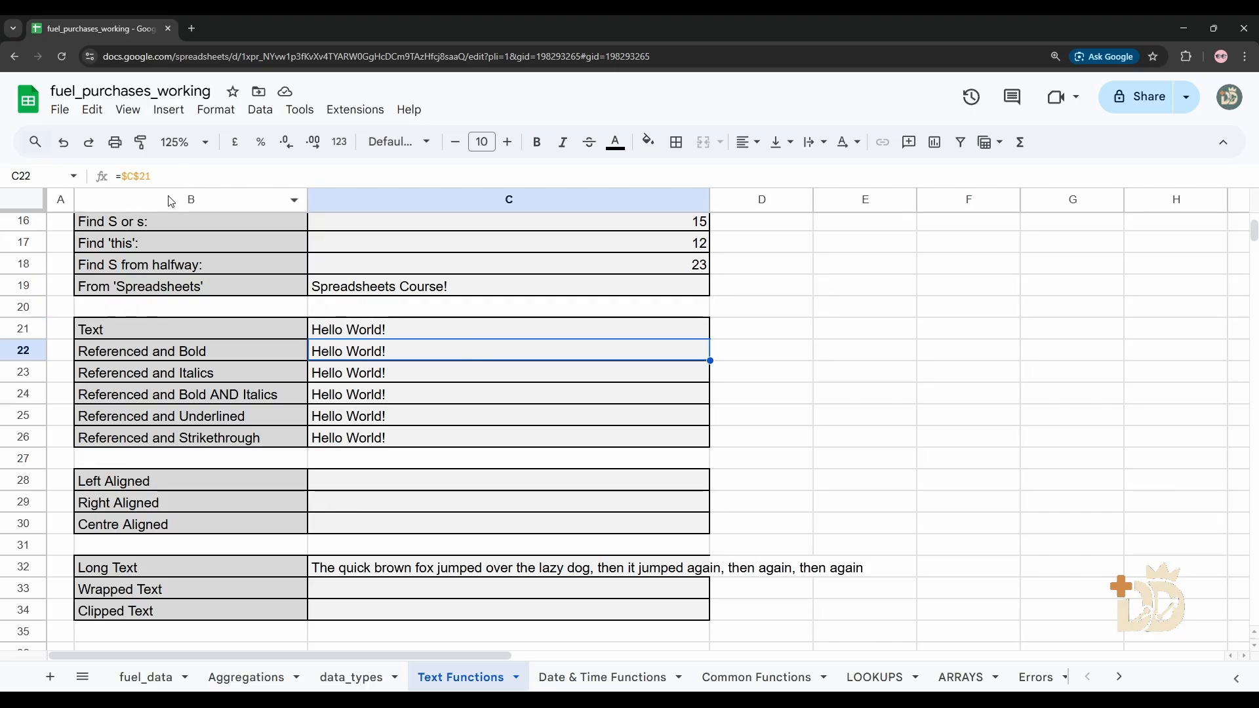
pyautogui.click(397, 378)
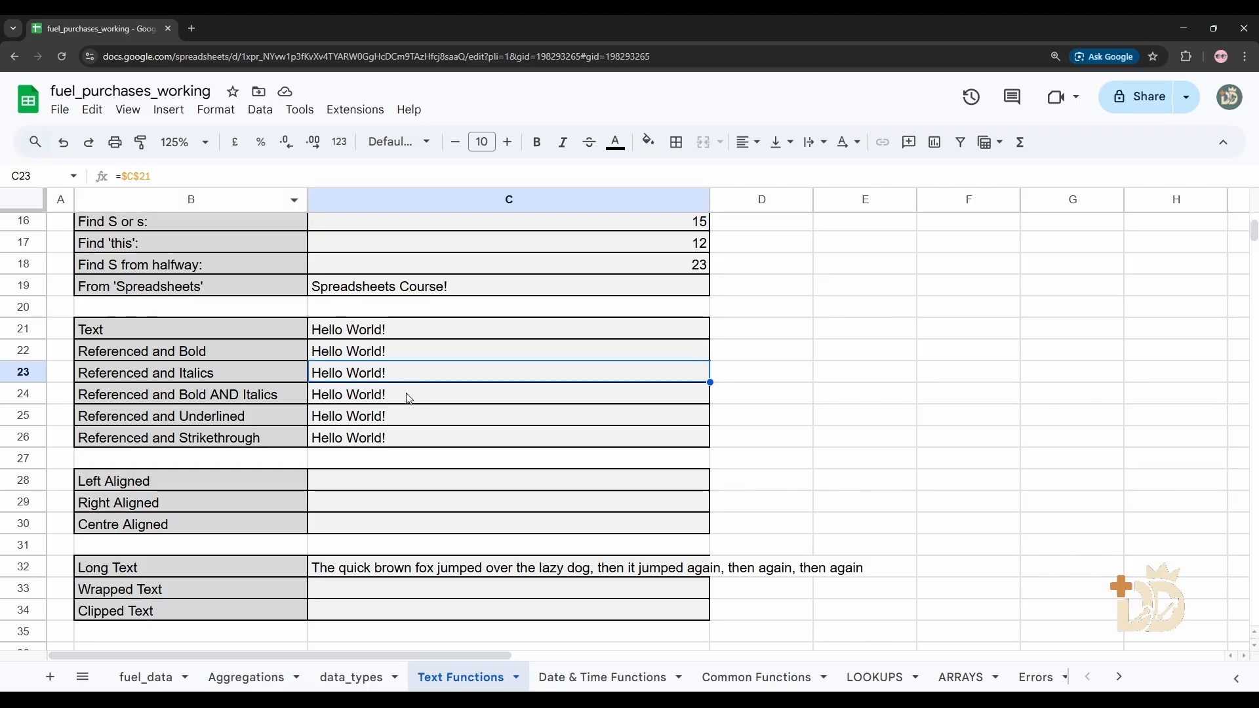
pyautogui.click(410, 398)
pyautogui.click(407, 419)
pyautogui.click(408, 437)
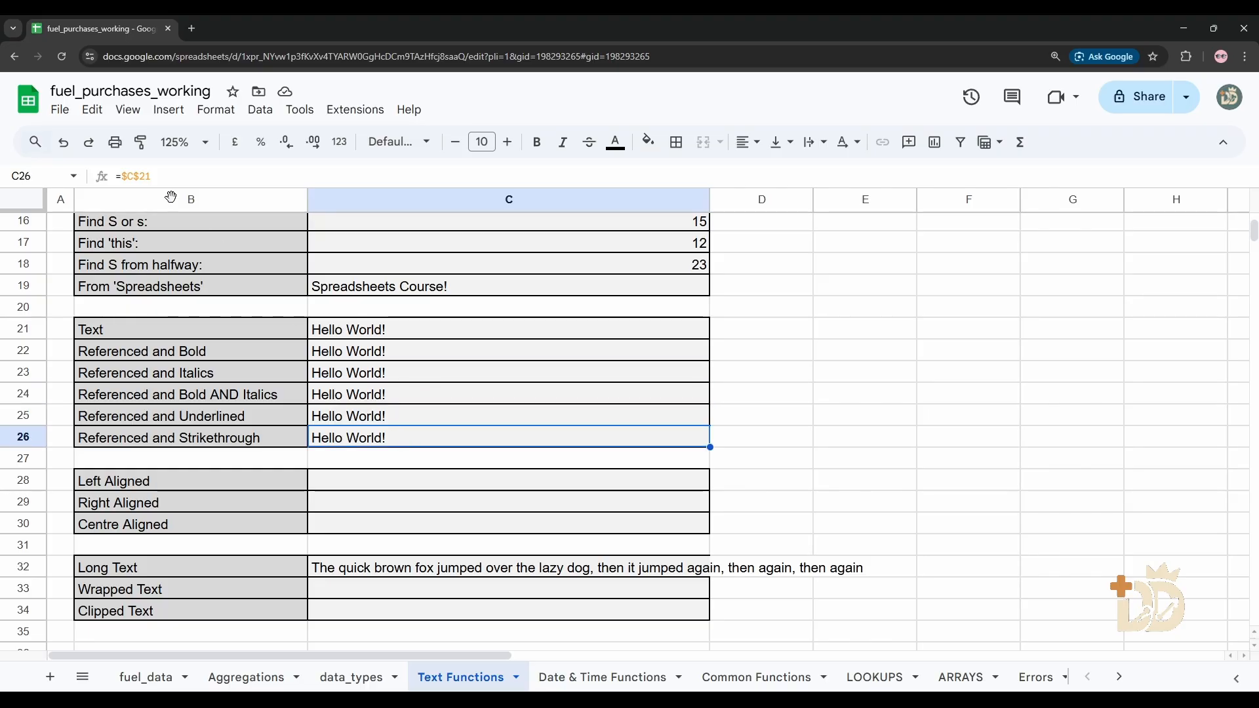
# - Change the source text in C21 to "Hello World!!!" to test the linked cells
pyautogui.click(389, 333)
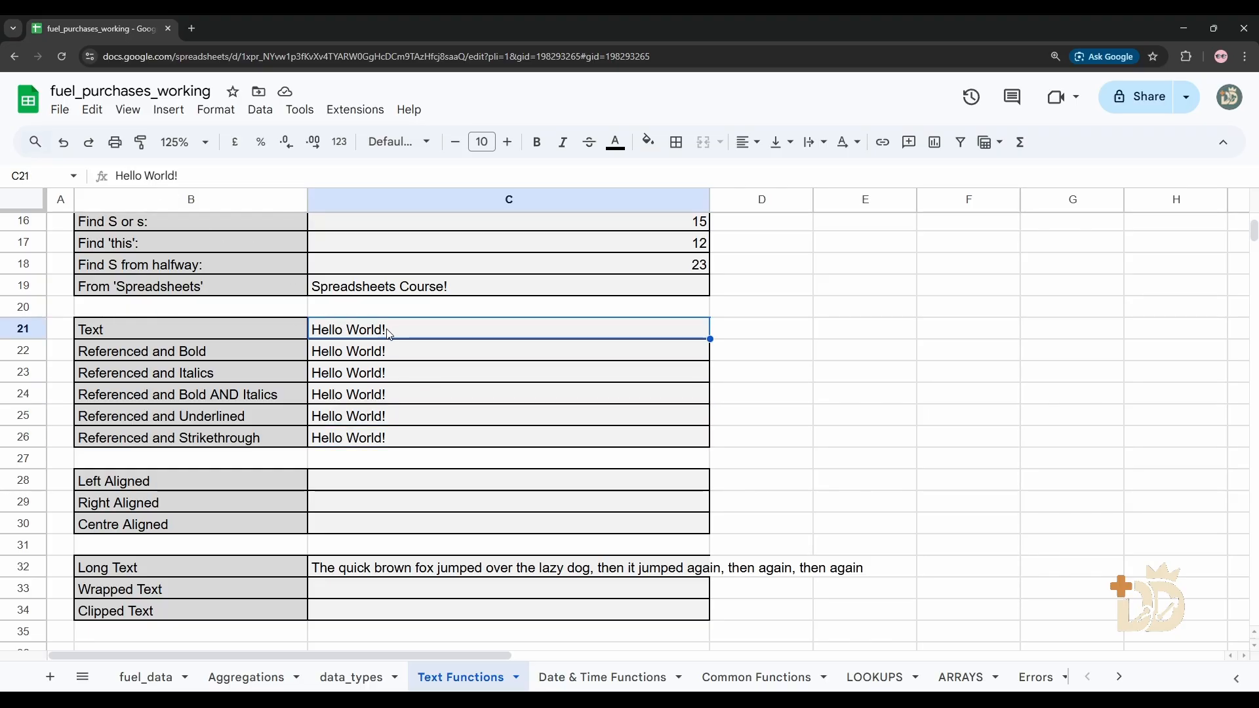
pyautogui.click(180, 176)
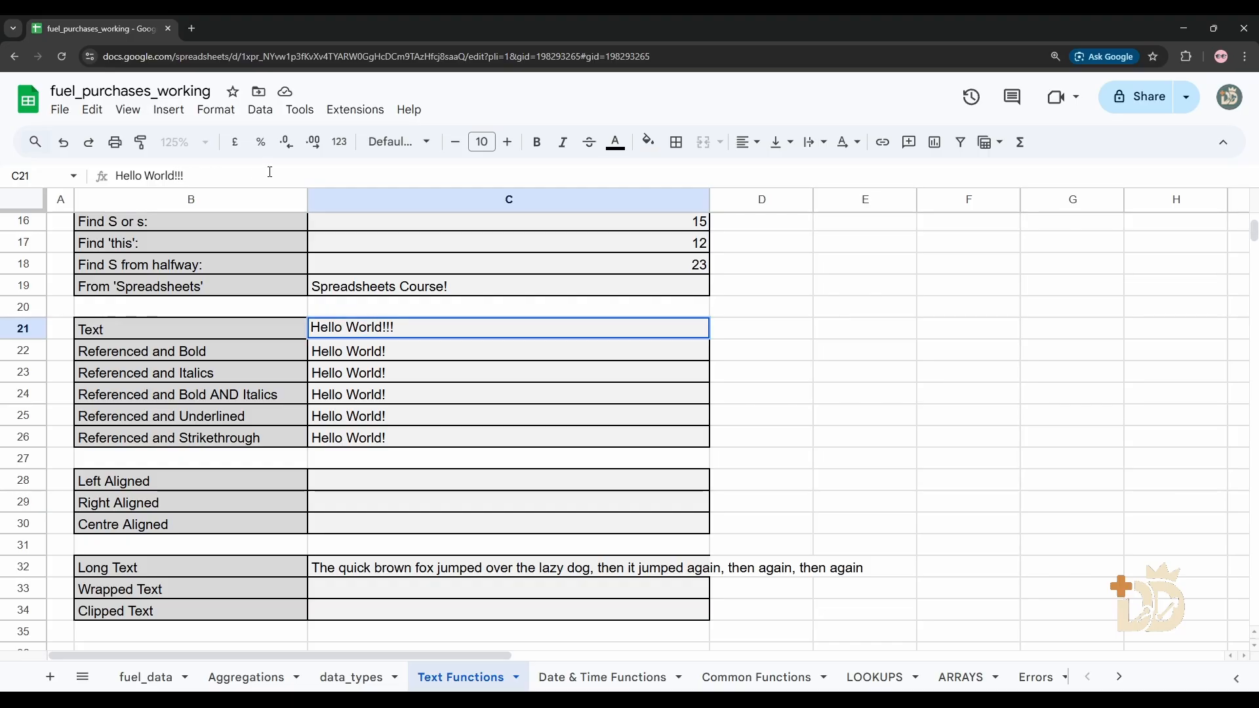
pyautogui.press('Return')
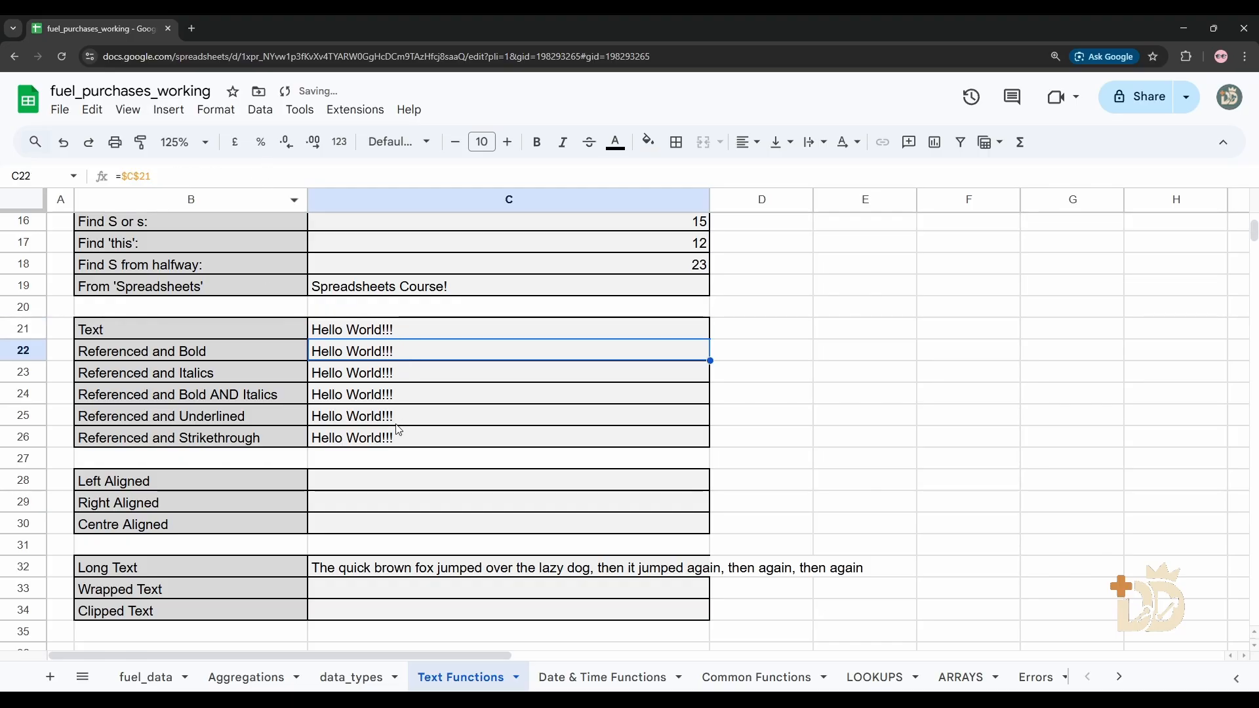
# - Set the source text in C21 back to "Hello World!" and step through the linked cells to C26
pyautogui.click(393, 331)
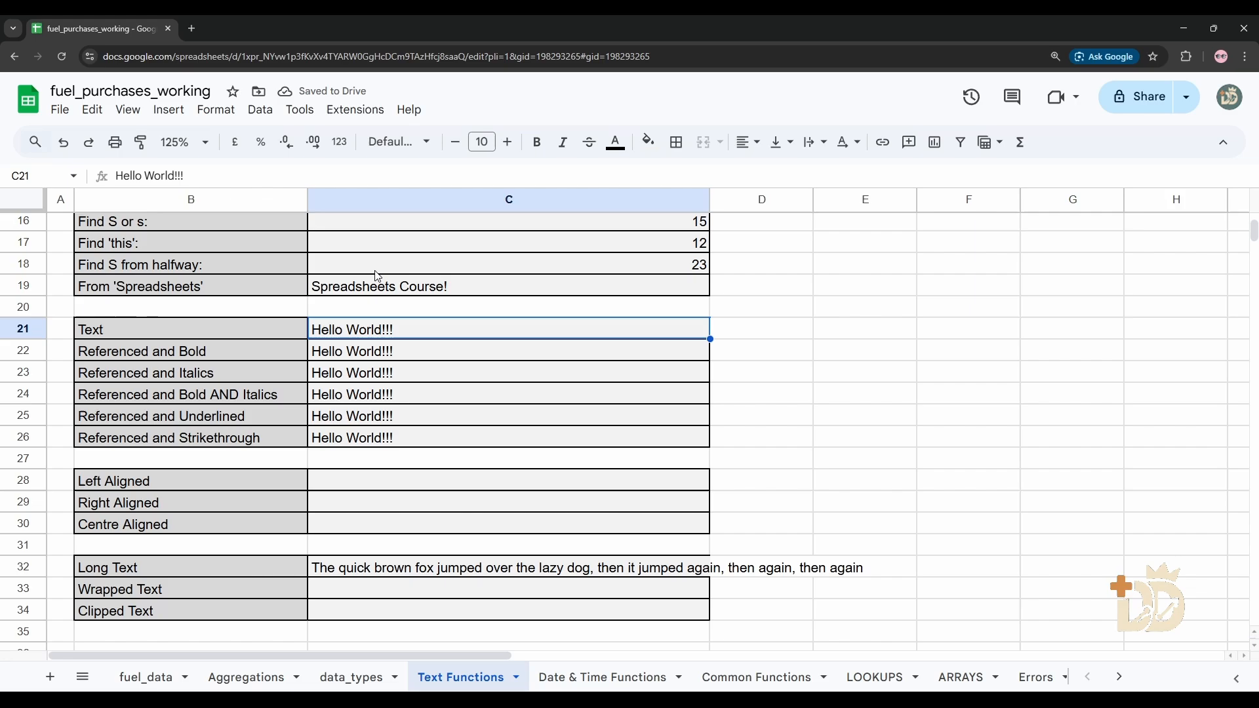
pyautogui.click(261, 173)
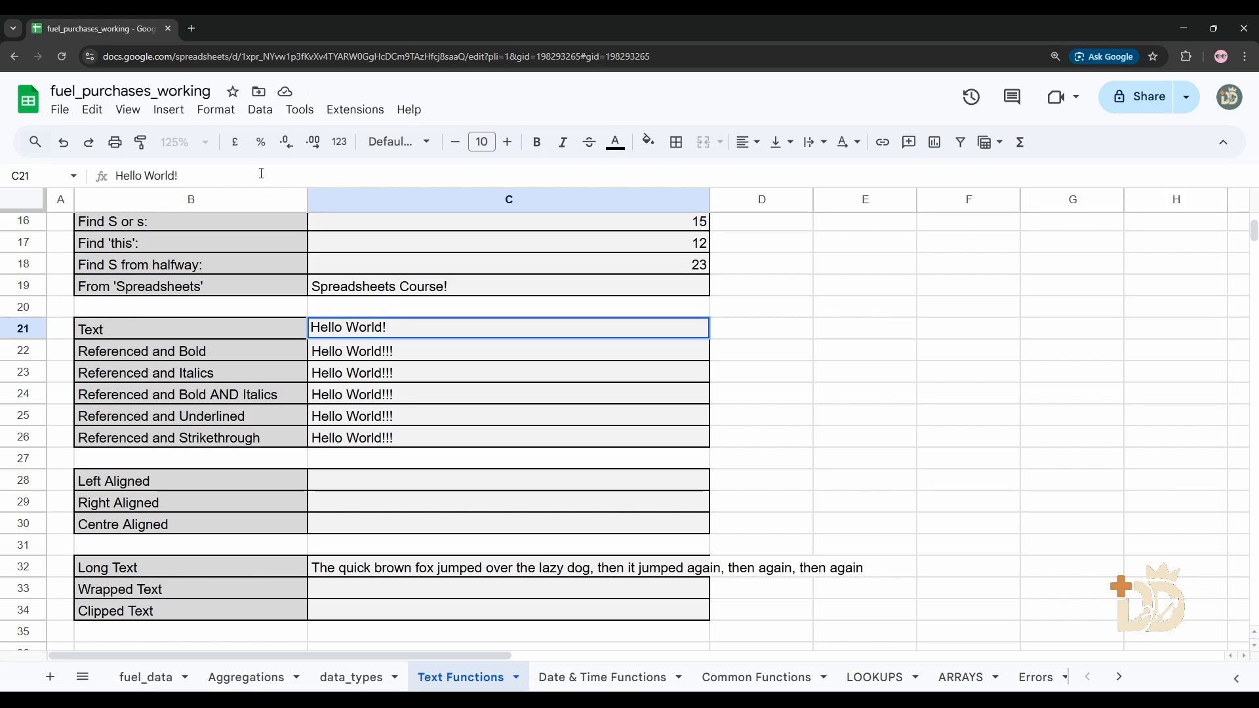
pyautogui.press('Return')
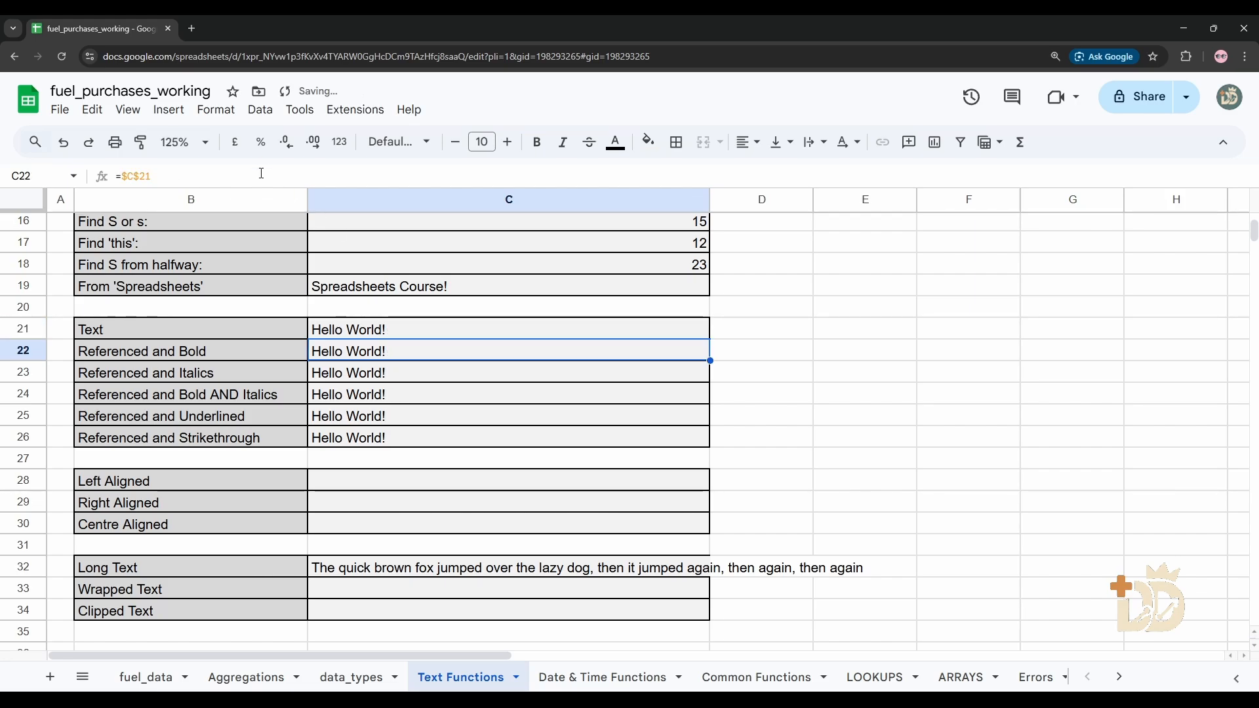
pyautogui.press('Down')
pyautogui.press('Down')
pyautogui.press('Down')
pyautogui.press('Down')
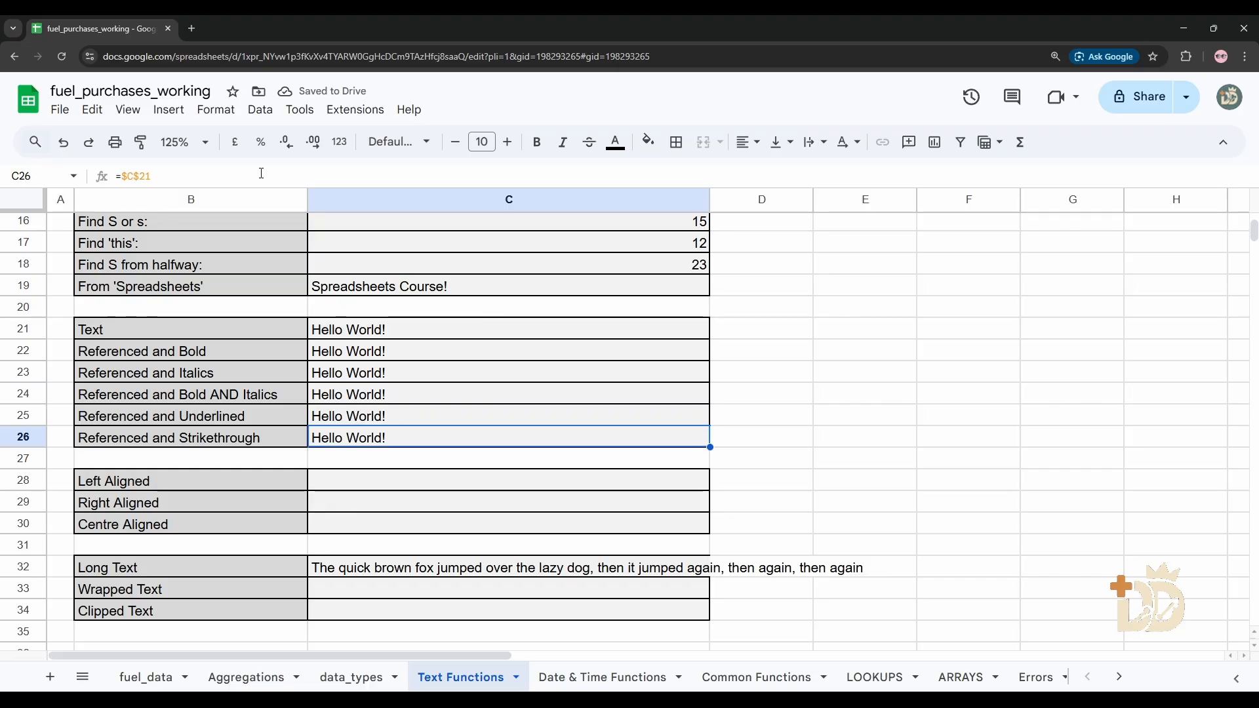
# - Make the referenced text in C22, beside "Referenced and Bold", bold
pyautogui.press('Up')
pyautogui.press('Up')
pyautogui.press('Up')
pyautogui.press('Up')
pyautogui.press('Up')
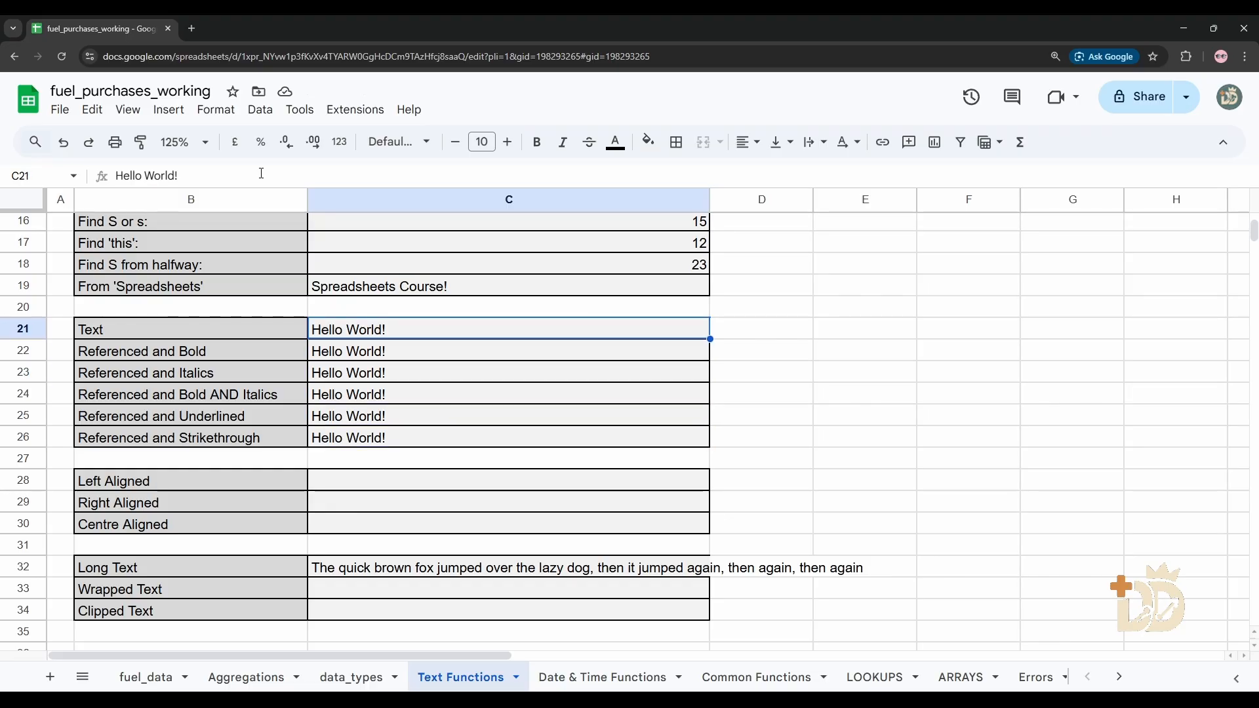
pyautogui.press('Down')
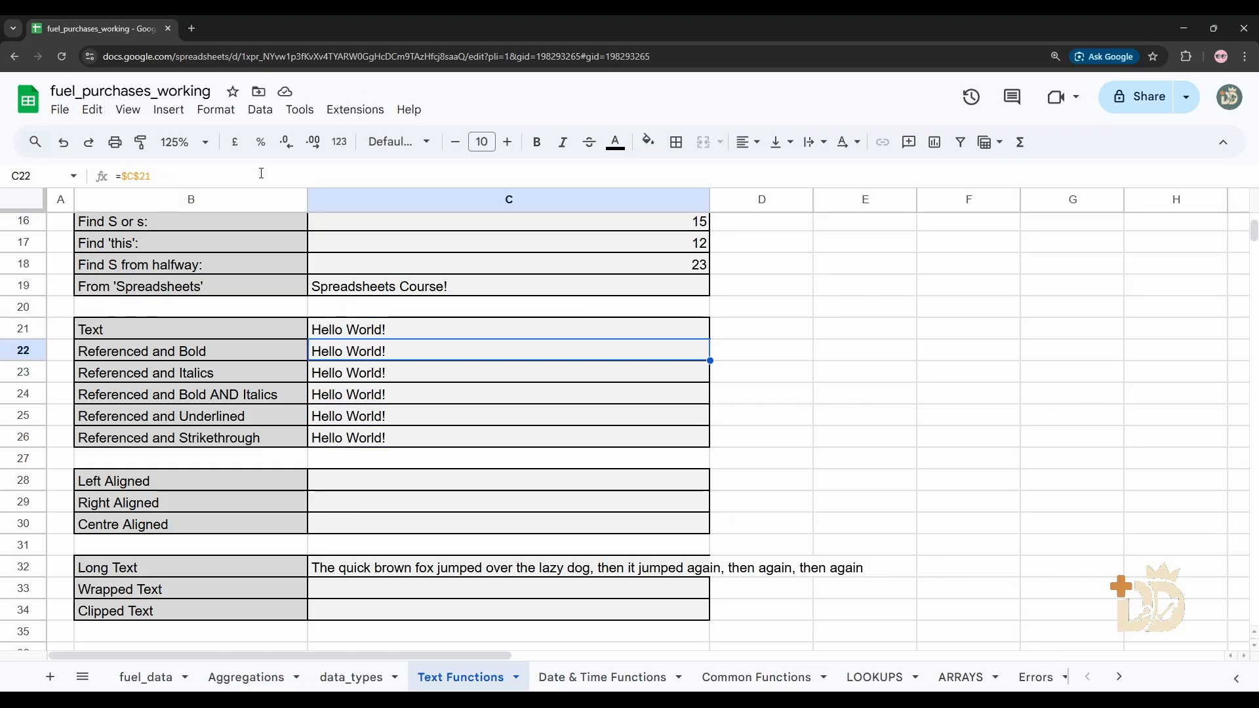
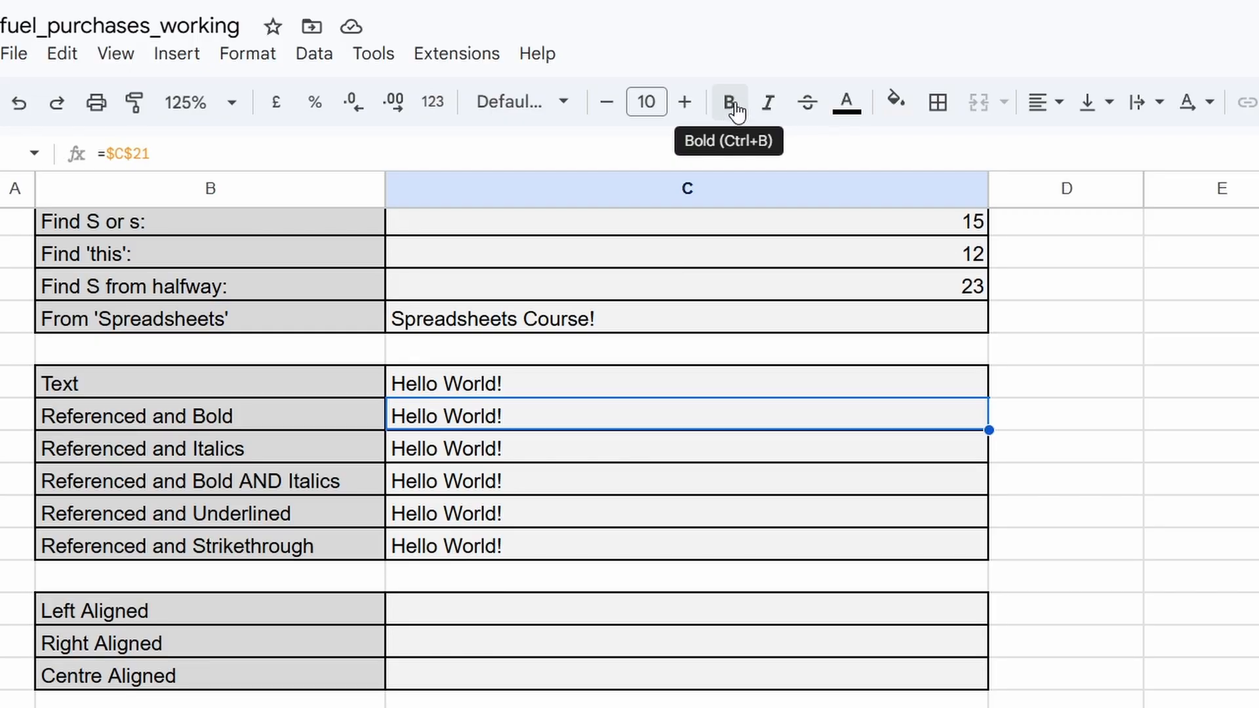
pyautogui.click(268, 58)
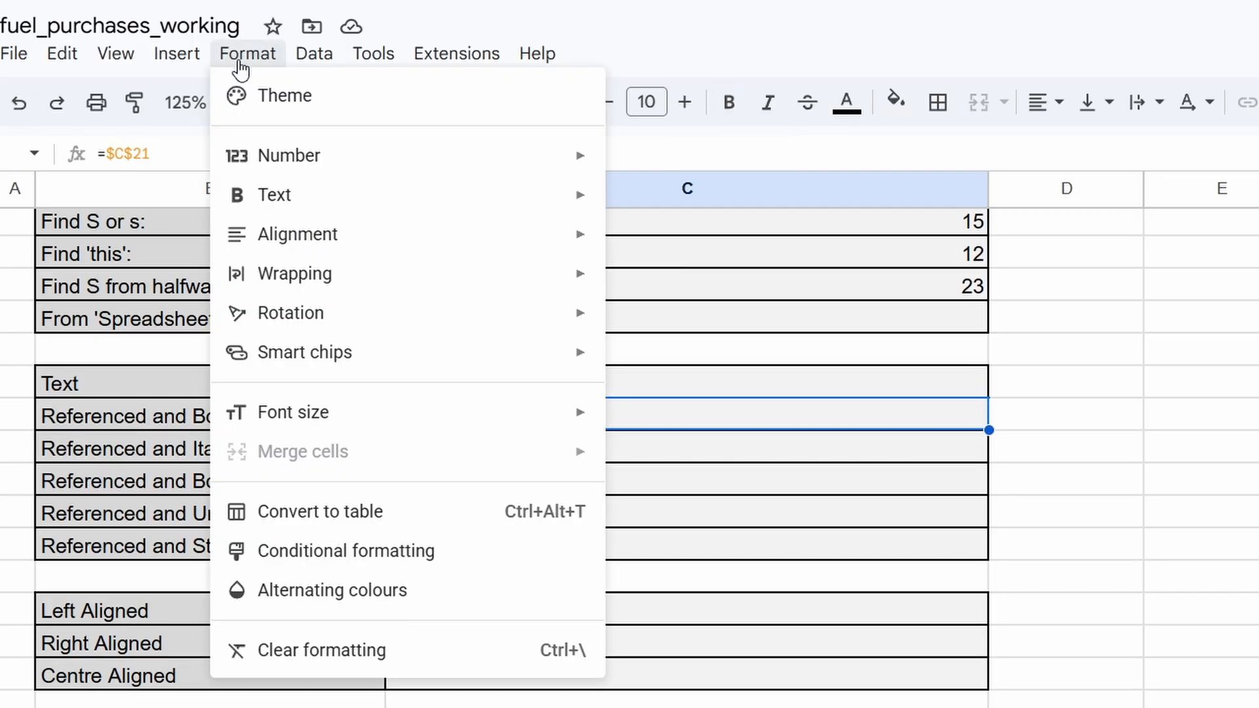
pyautogui.moveTo(358, 198)
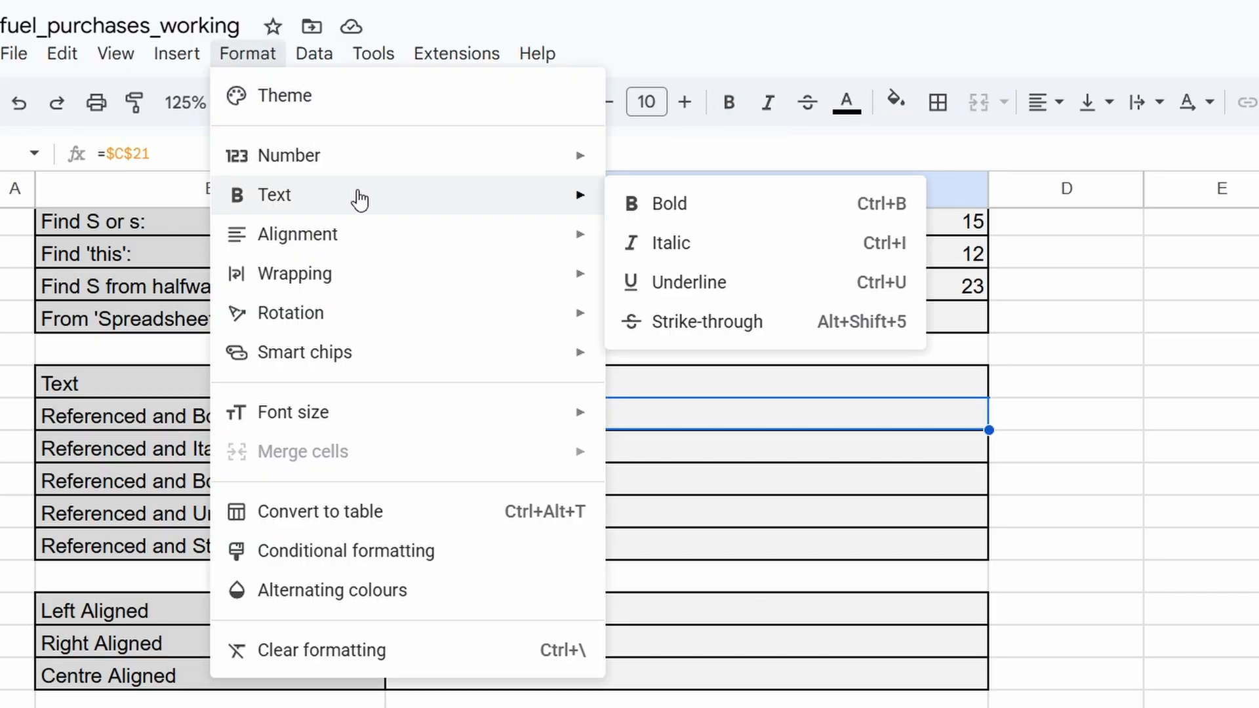
pyautogui.click(669, 205)
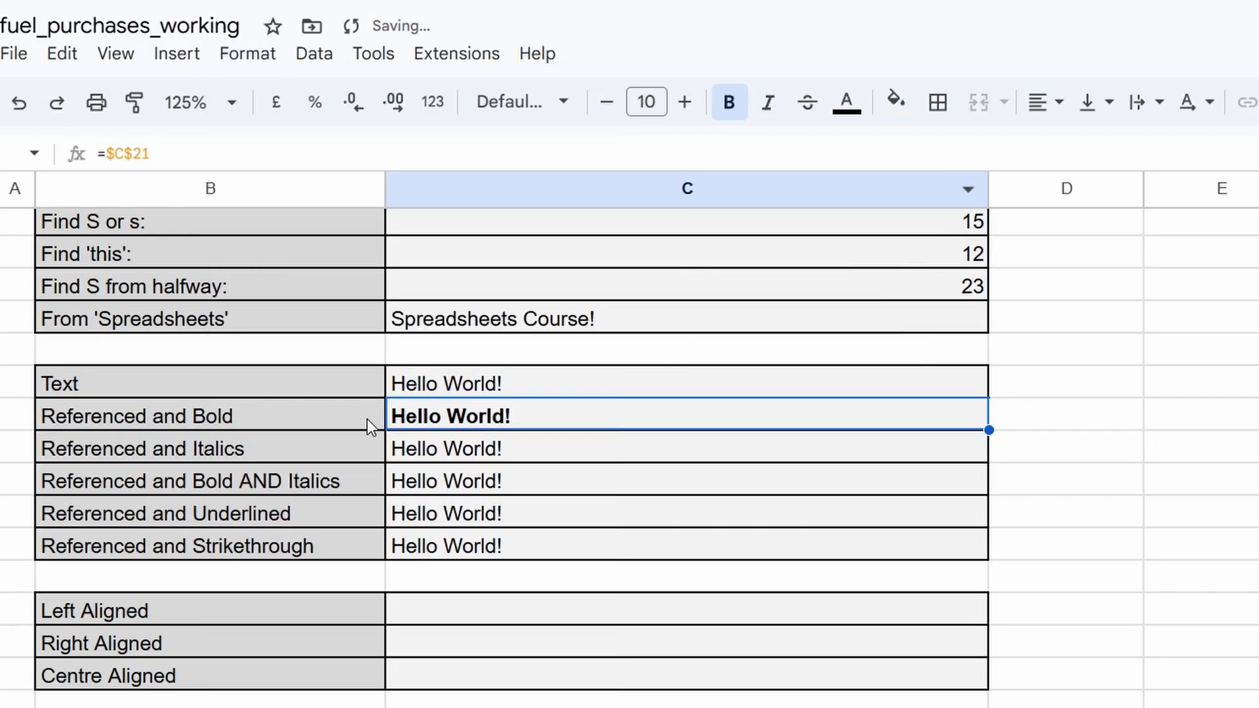
# - Italicise the text in C23 and apply both bold and italic to C24
pyautogui.click(537, 447)
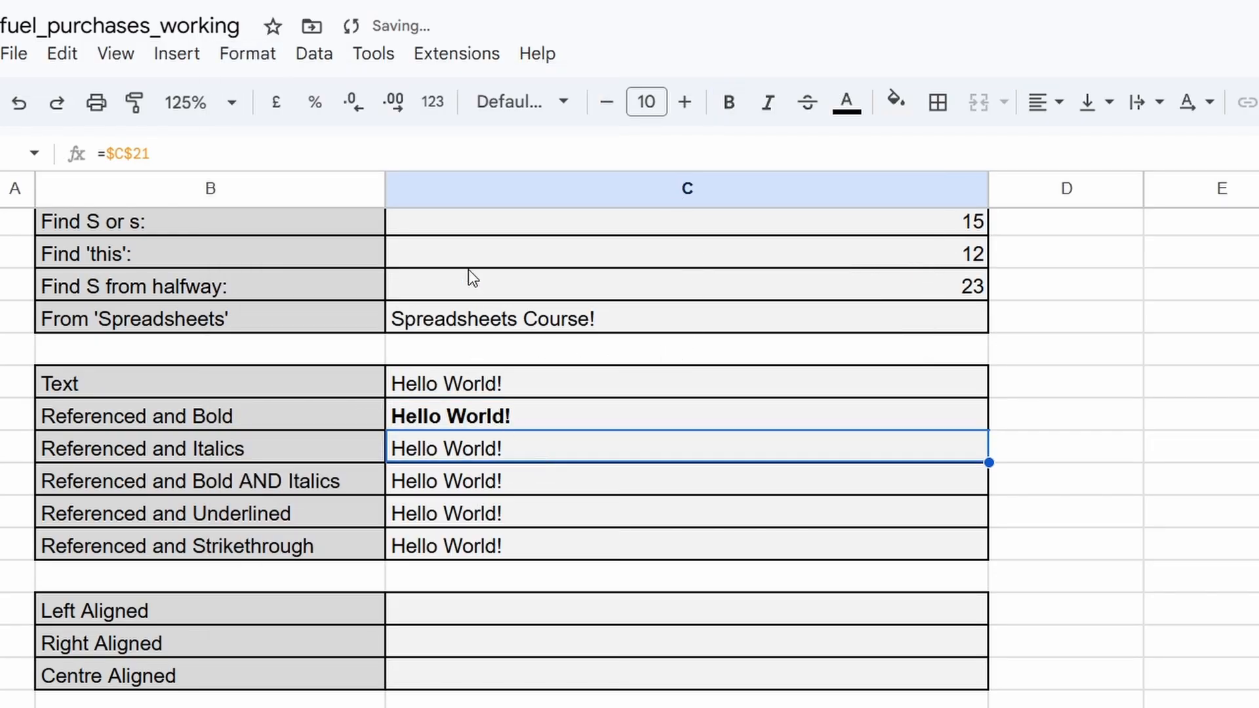
pyautogui.click(768, 103)
pyautogui.click(498, 487)
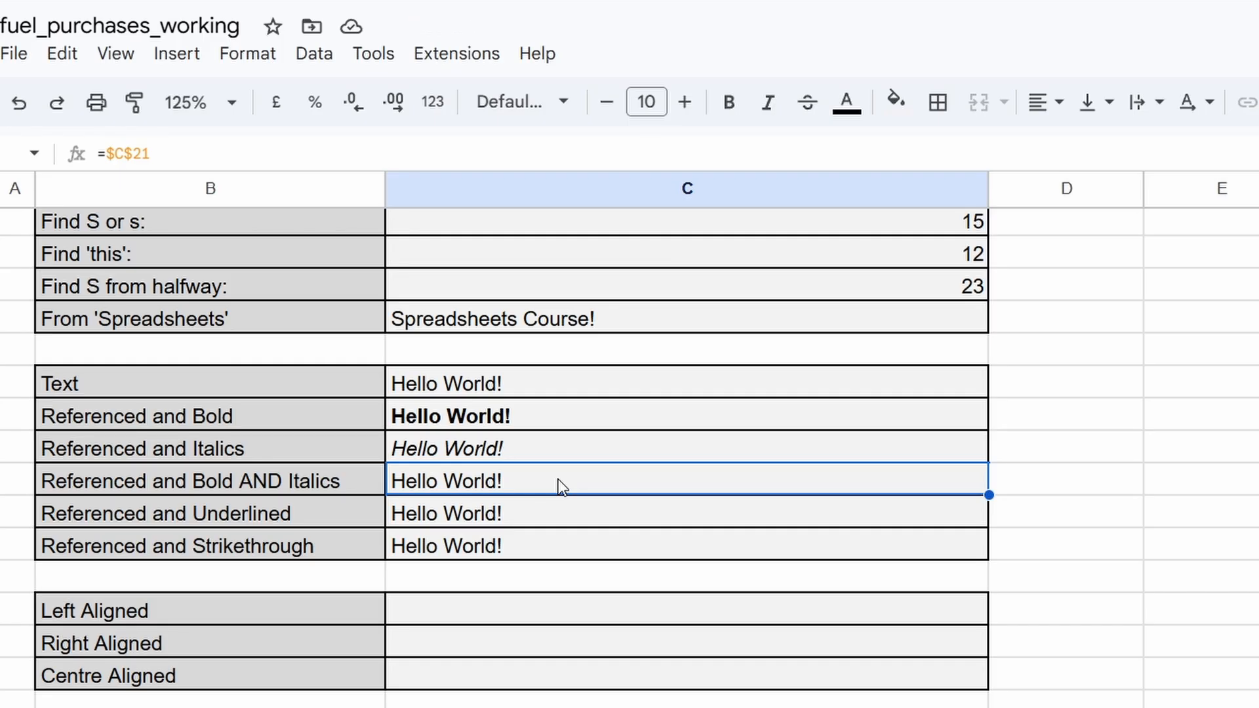
pyautogui.hotkey('ctrl', 'b')
pyautogui.hotkey('ctrl', 'i')
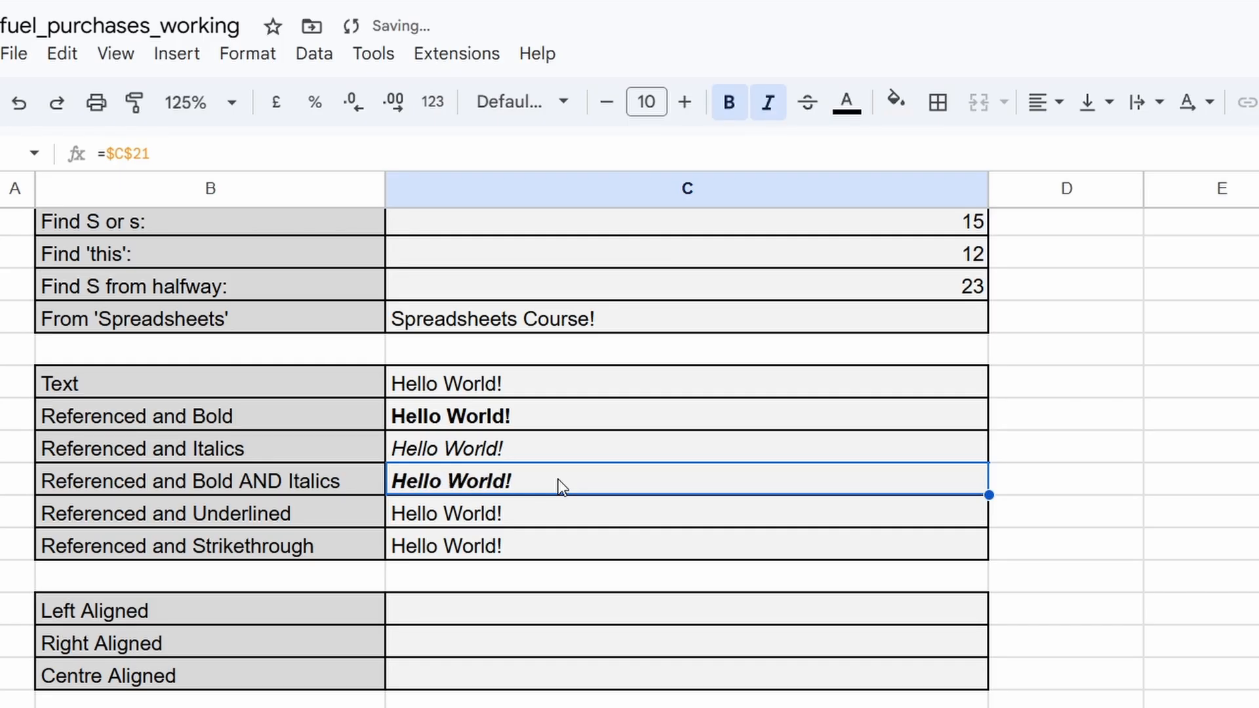
# - Underline the text in C25 and apply strike-through to the text in C26
pyautogui.click(551, 514)
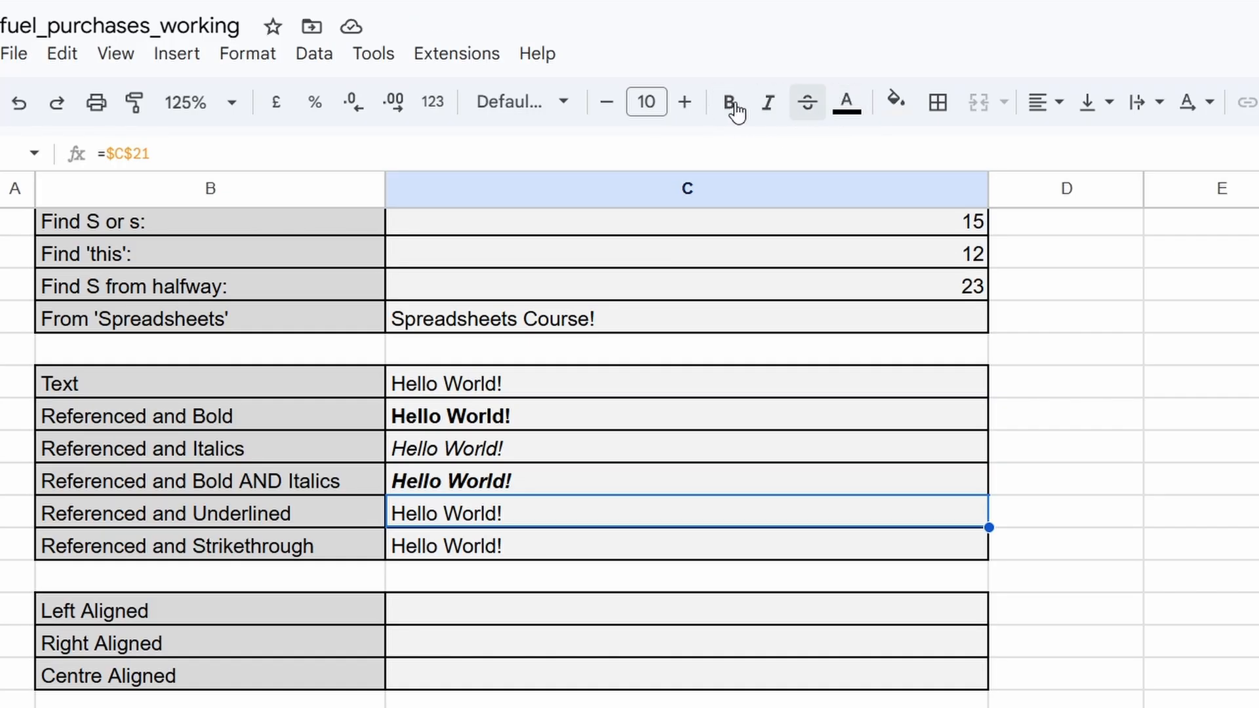
pyautogui.click(256, 54)
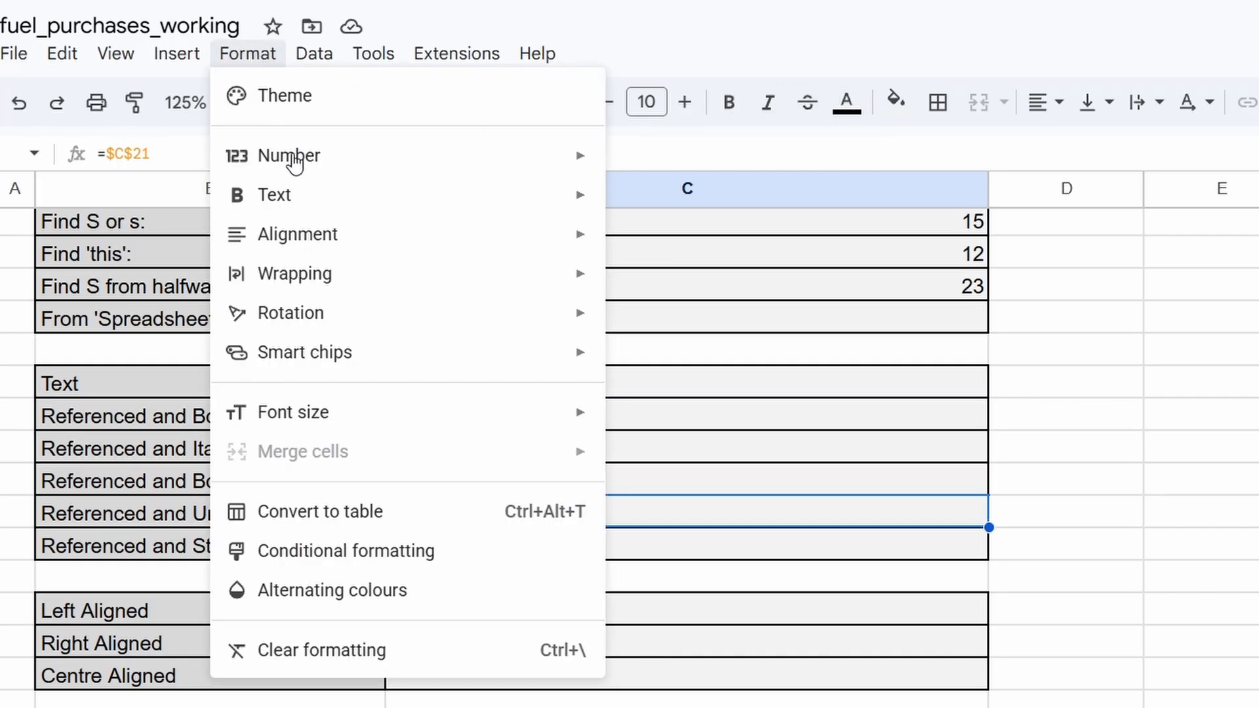
pyautogui.moveTo(528, 210)
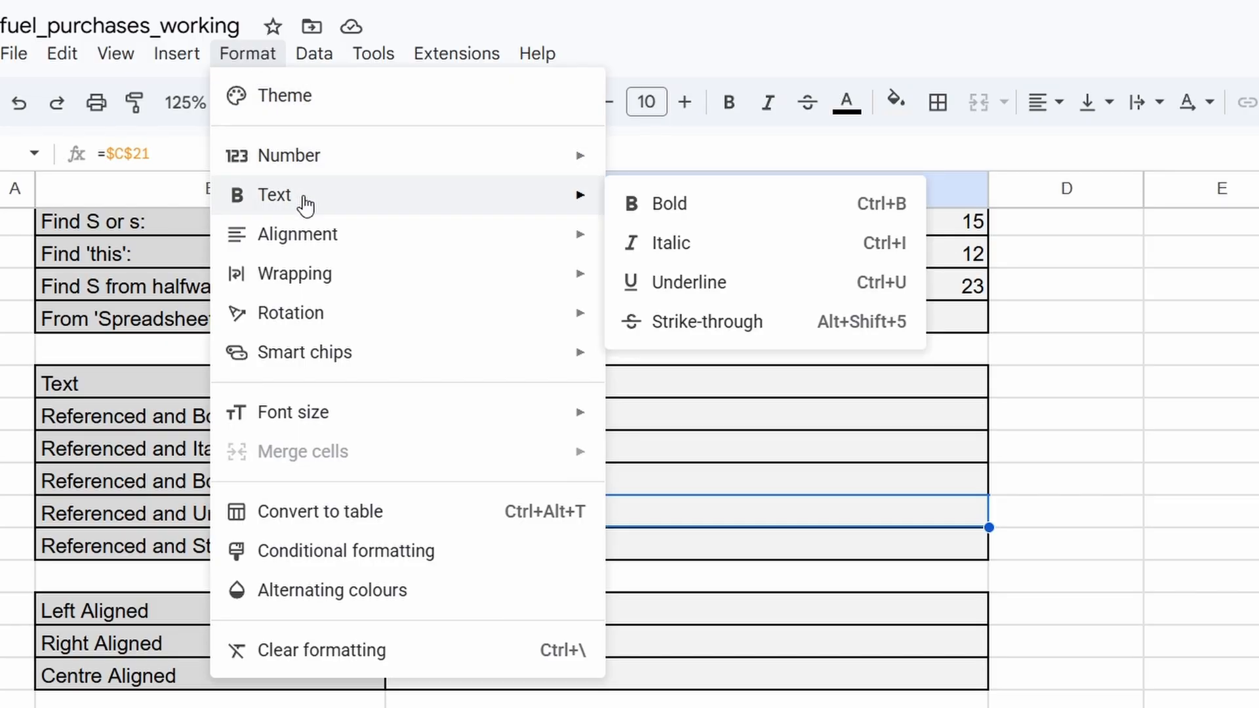
pyautogui.click(694, 284)
pyautogui.click(469, 546)
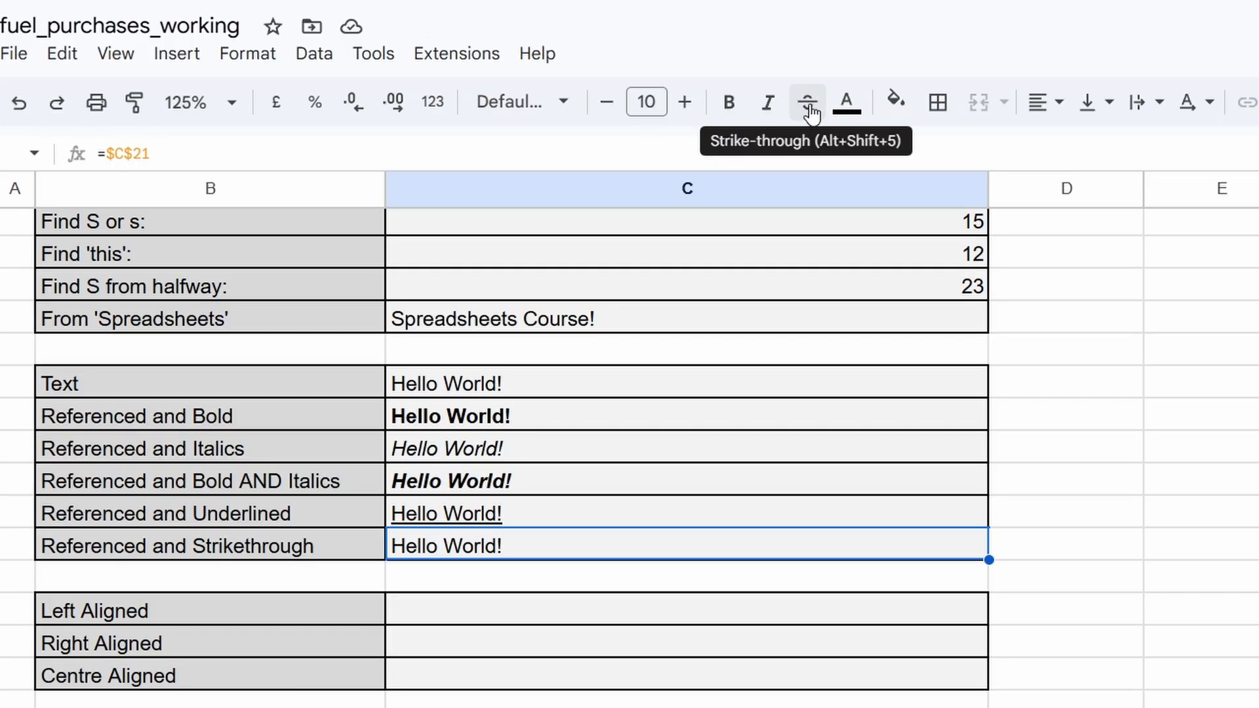
pyautogui.click(811, 111)
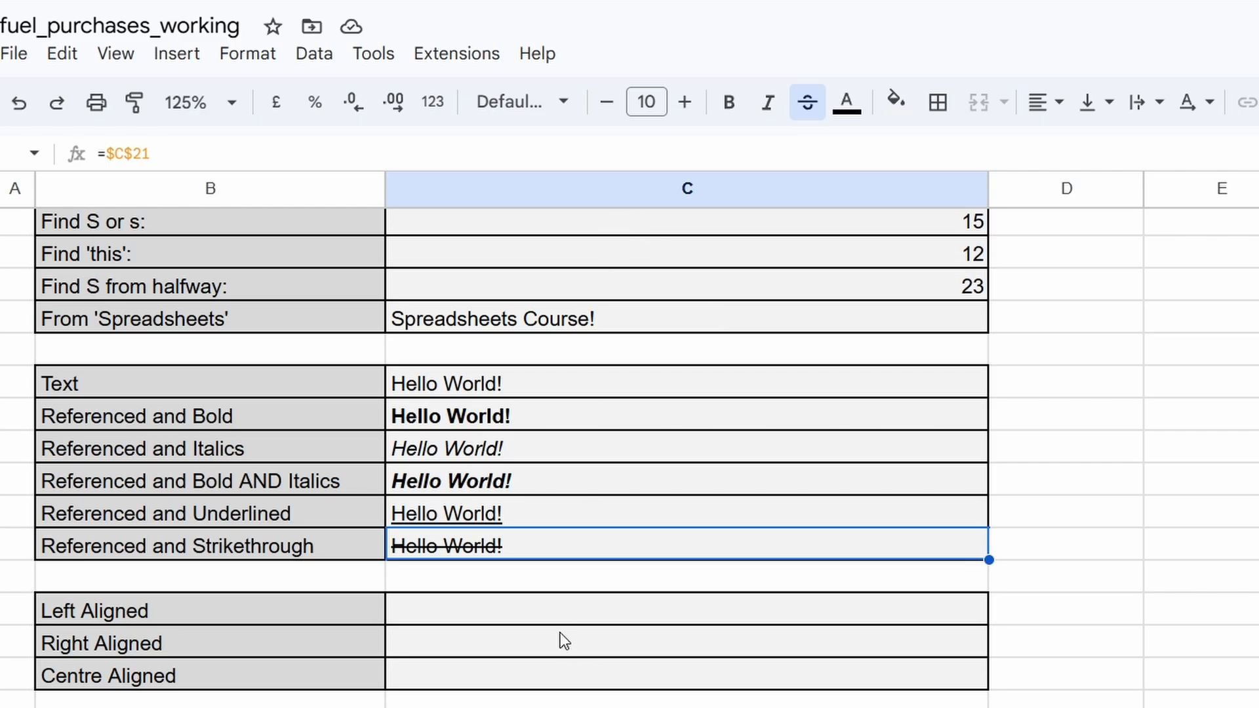
# - Review the source text in C21 and the formatted references in C22 to C26 one by one
pyautogui.click(555, 610)
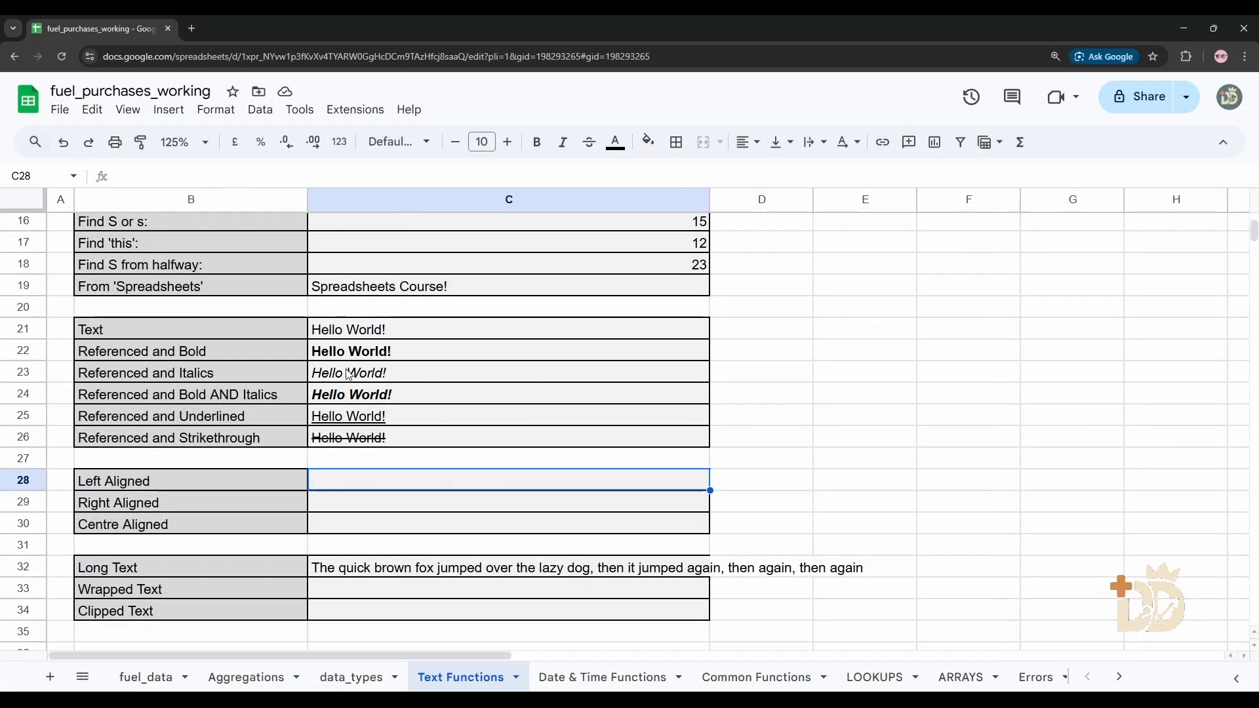
pyautogui.click(450, 334)
pyautogui.click(456, 358)
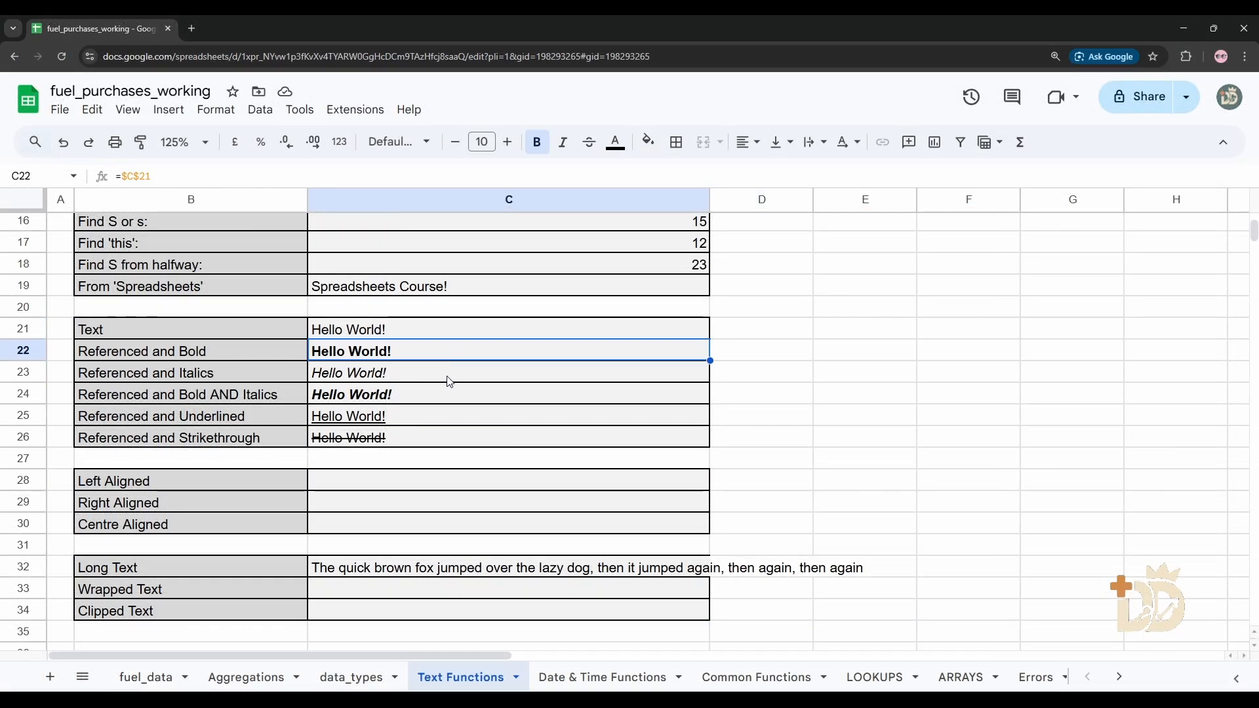
pyautogui.click(451, 379)
pyautogui.click(455, 399)
pyautogui.click(447, 423)
pyautogui.click(448, 435)
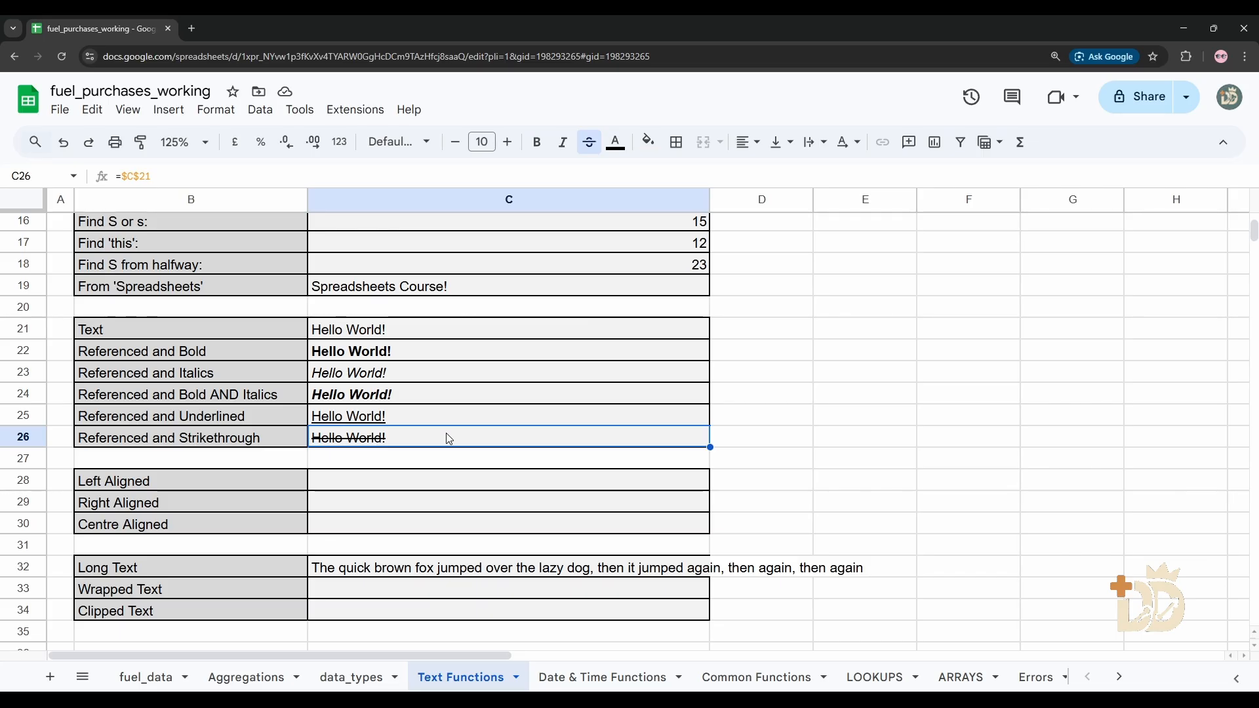
pyautogui.click(419, 336)
pyautogui.click(421, 348)
pyautogui.click(429, 373)
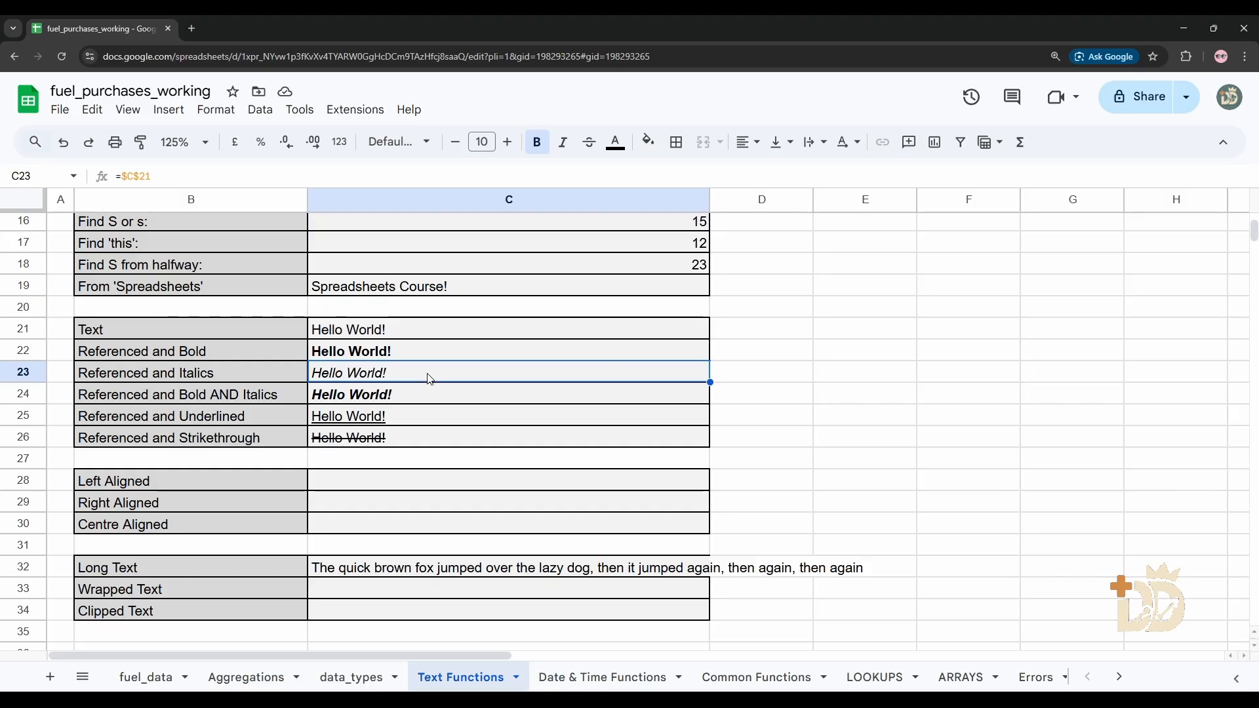
pyautogui.click(425, 396)
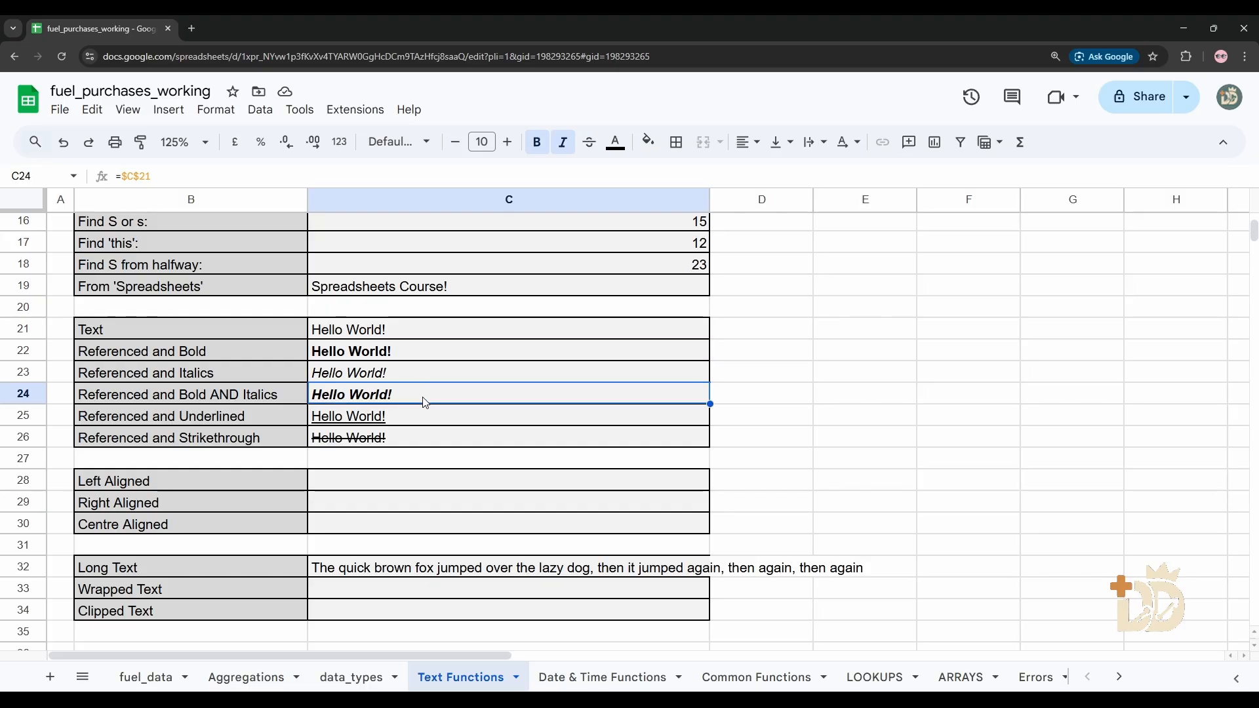
pyautogui.click(427, 420)
pyautogui.click(426, 438)
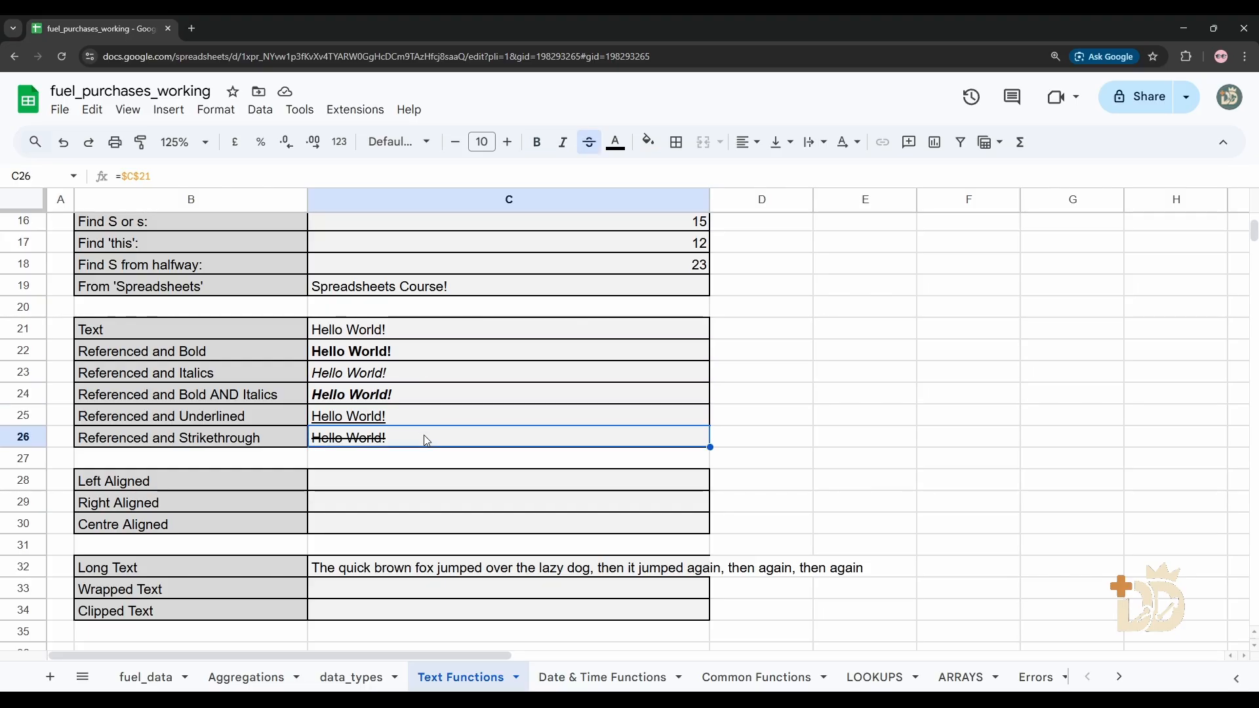
# - Enter "Hello World!" in C28 as the left-aligned sample text
pyautogui.click(416, 487)
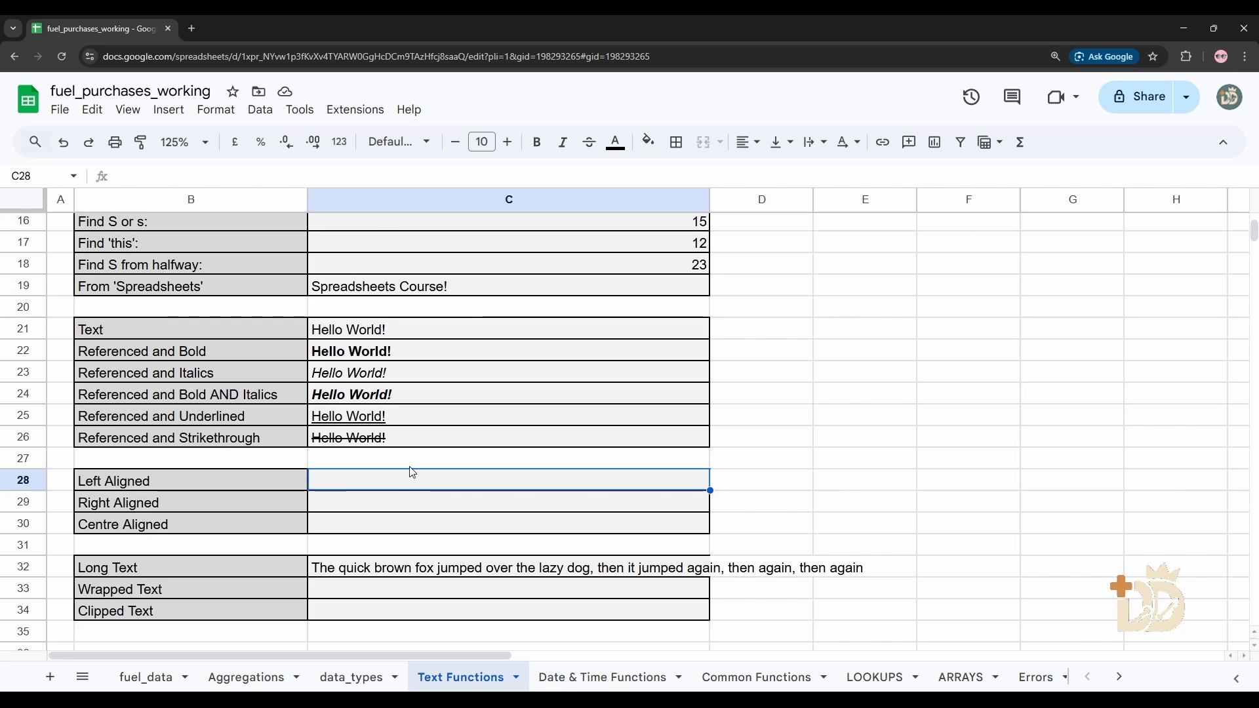
pyautogui.write('HJell')
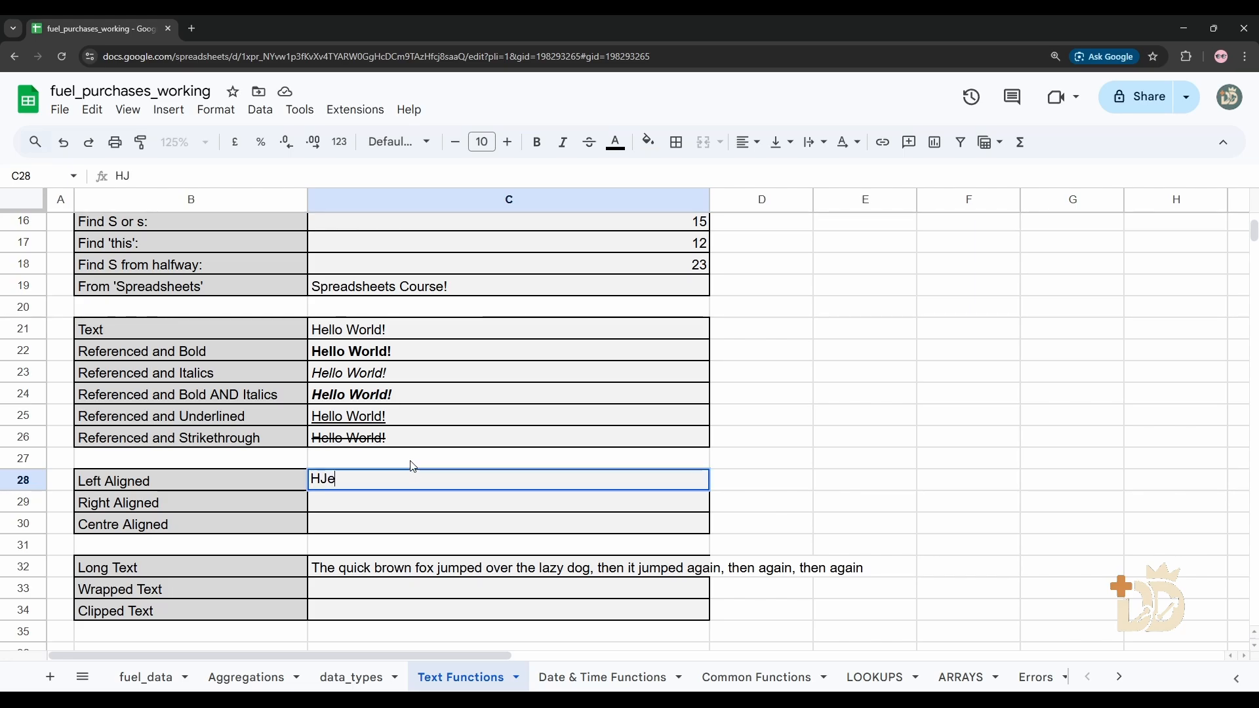
pyautogui.press('BackSpace')
pyautogui.press('BackSpace')
pyautogui.press('BackSpace')
pyautogui.press('BackSpace')
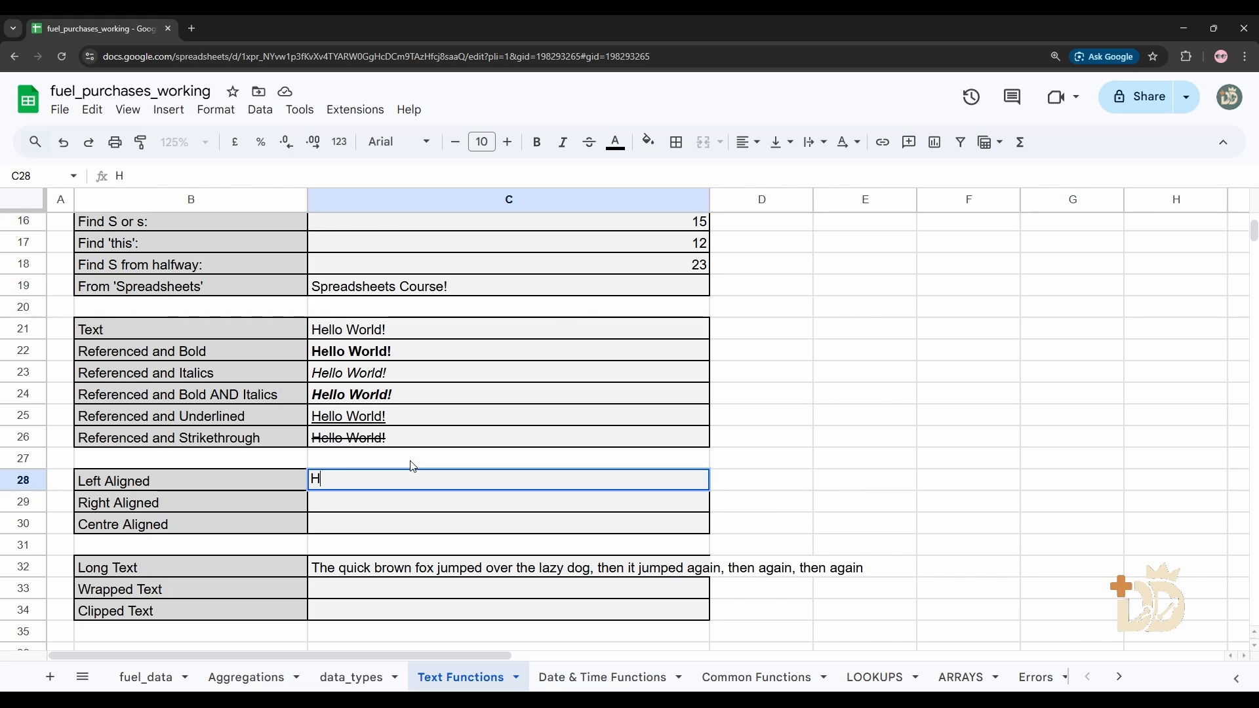
pyautogui.write('ello Wo')
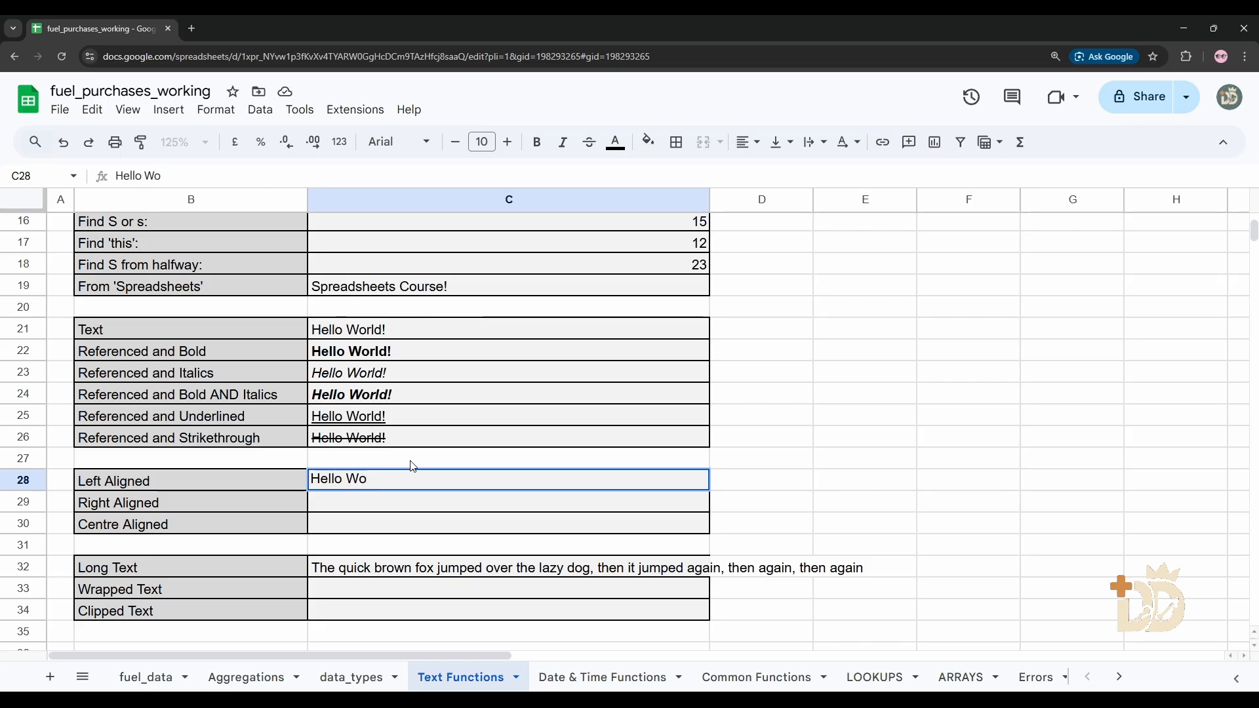
pyautogui.write('rld!')
pyautogui.press('Return')
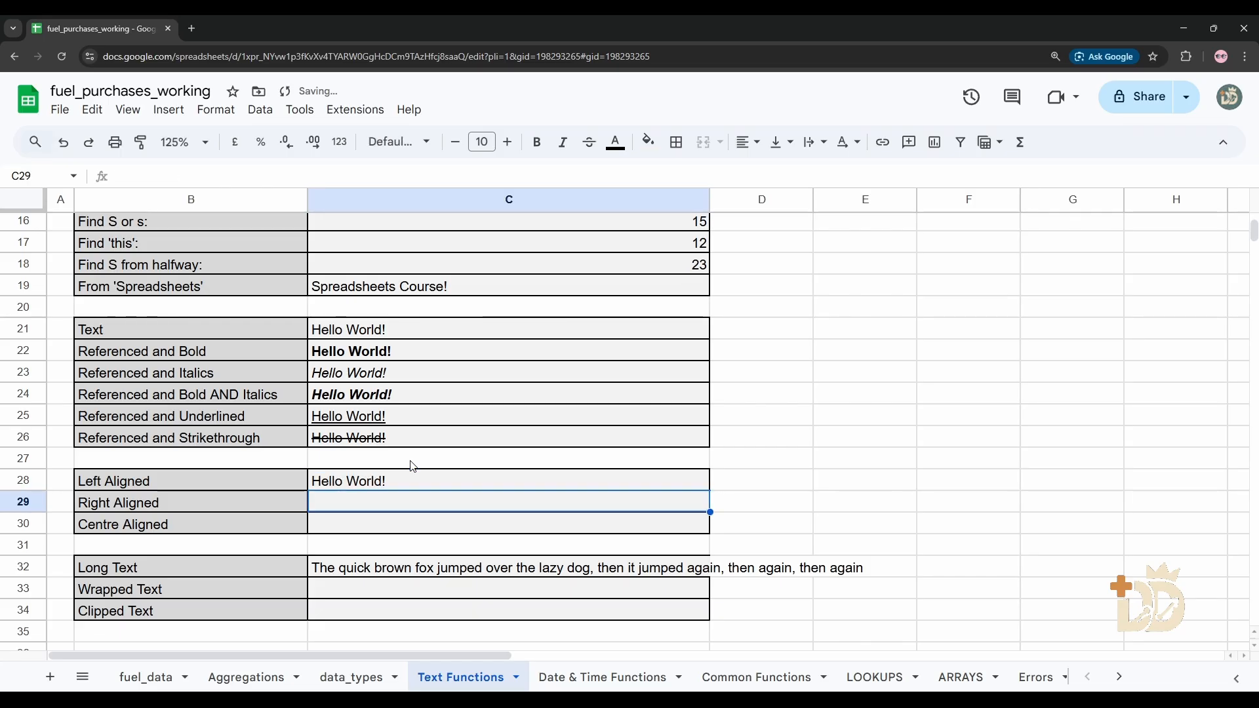
pyautogui.press('Up')
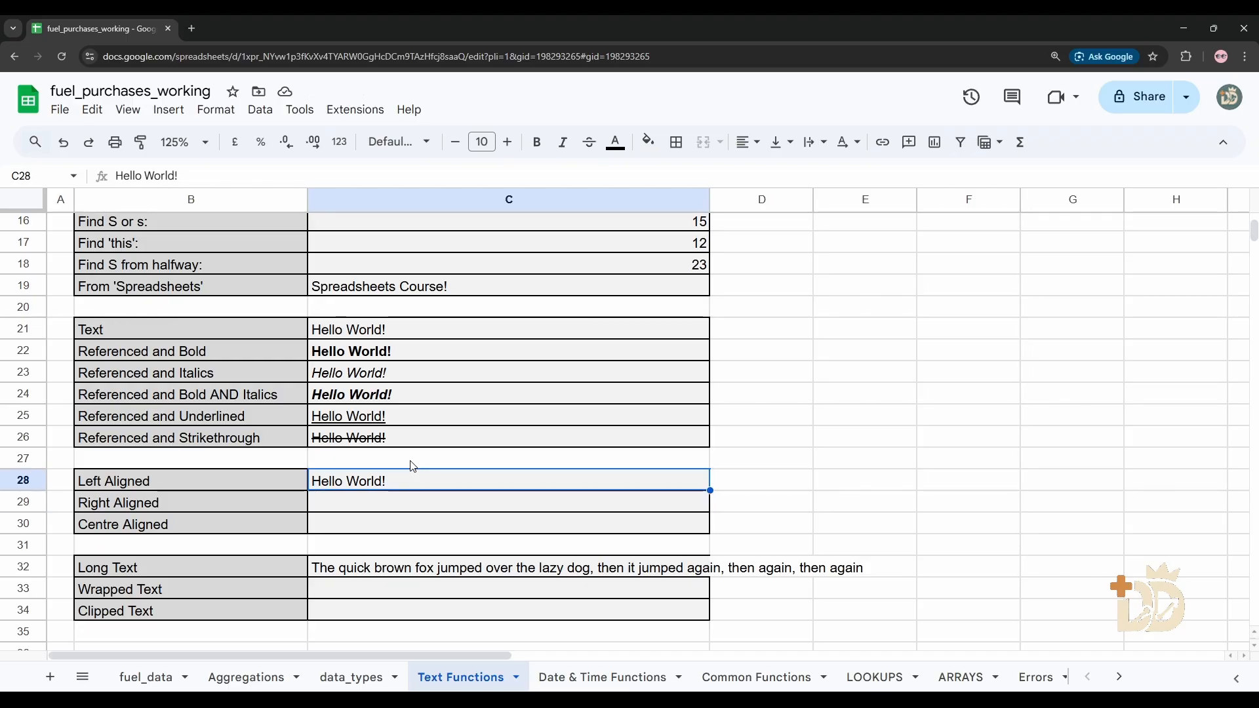
# - Reference the left-aligned sample in C29 with the formula =C28
pyautogui.press('Down')
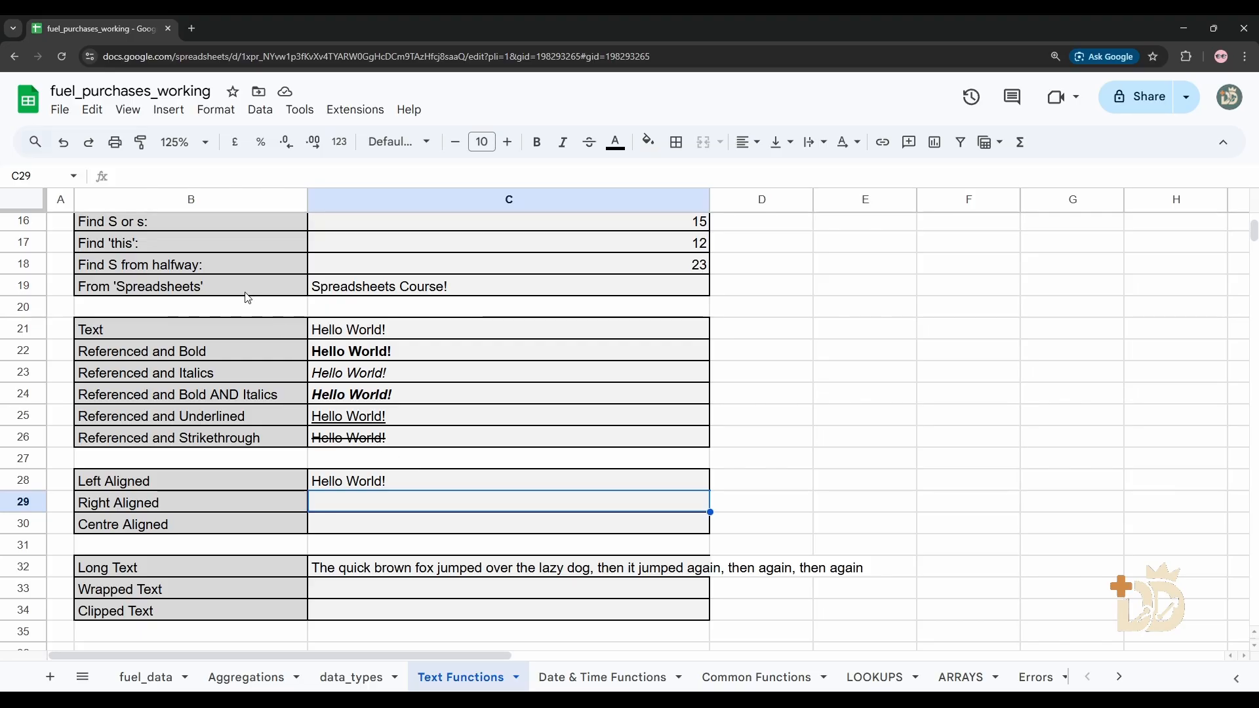
pyautogui.click(266, 178)
pyautogui.write('=C')
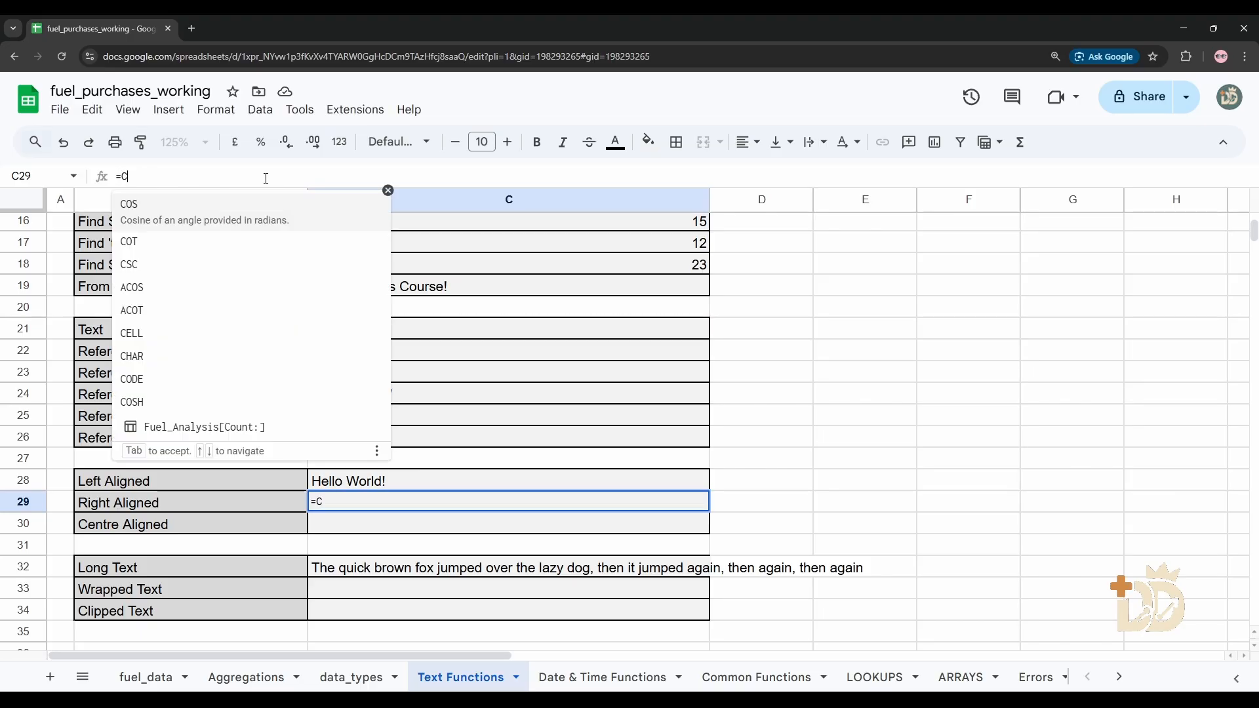
pyautogui.write('28')
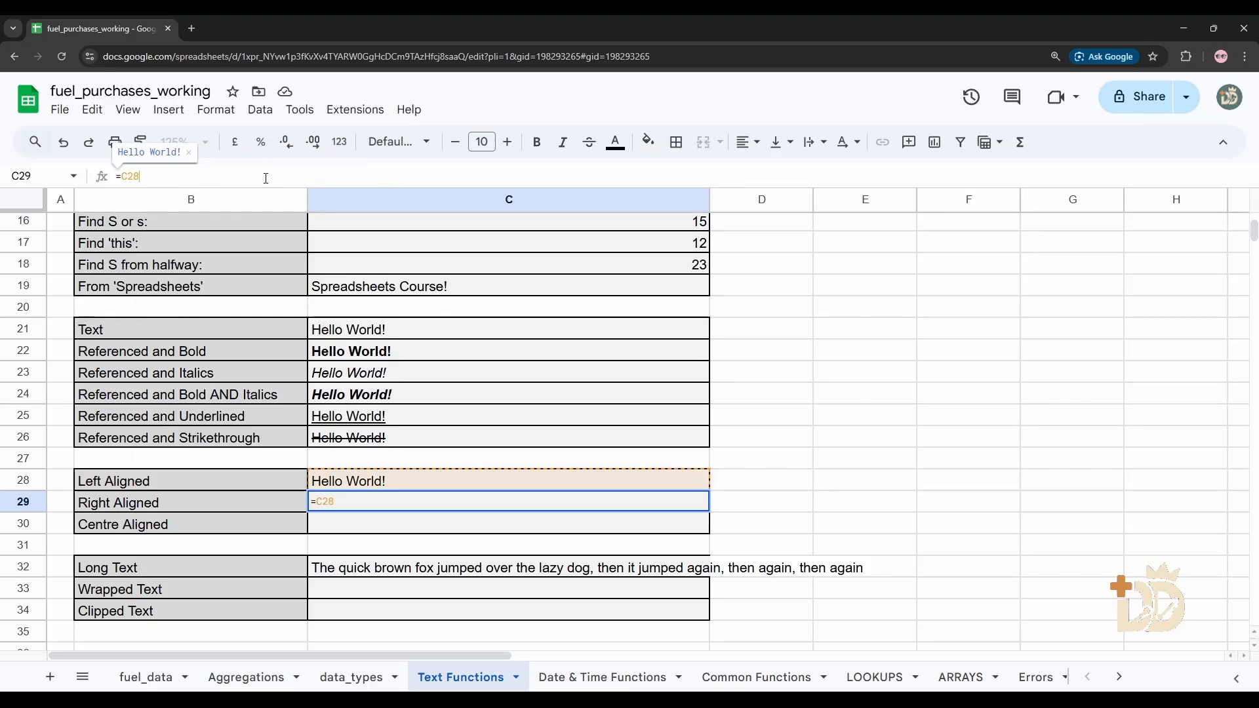
pyautogui.press('Return')
pyautogui.press('Up')
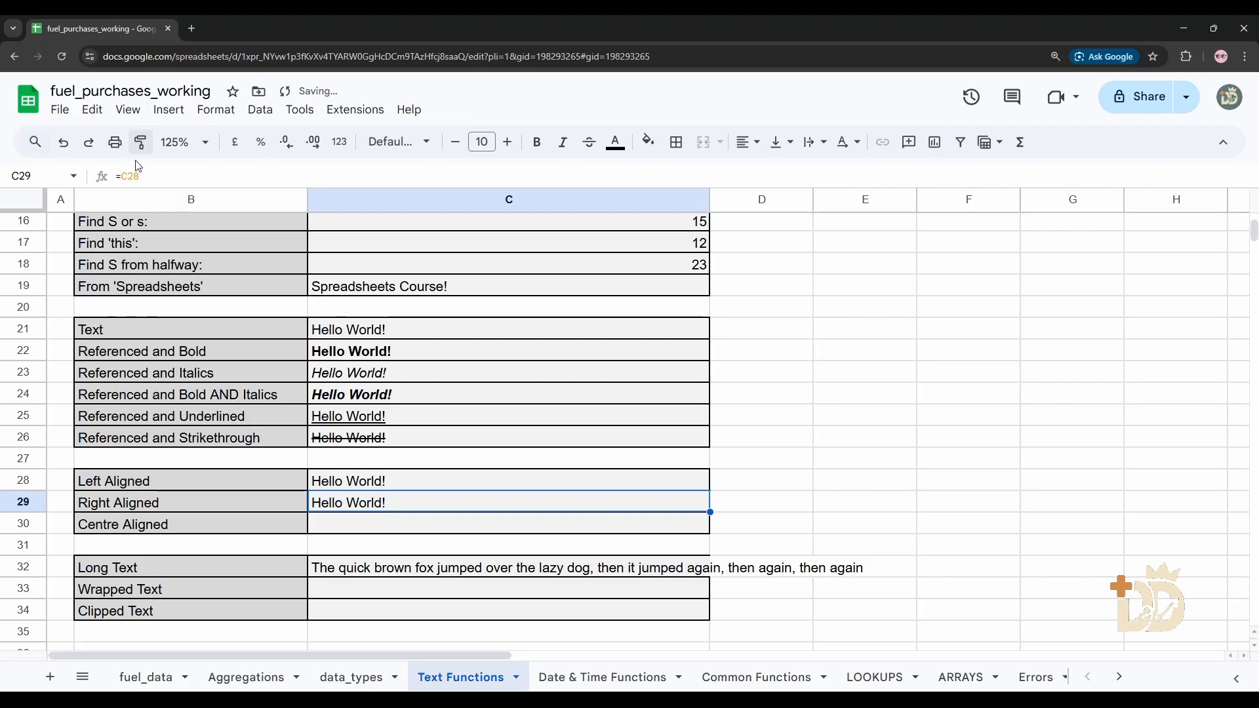
# - Make the reference in C29 absolute as =$C$28 and fill it down to C30
pyautogui.doubleClick(126, 176)
pyautogui.press('F4')
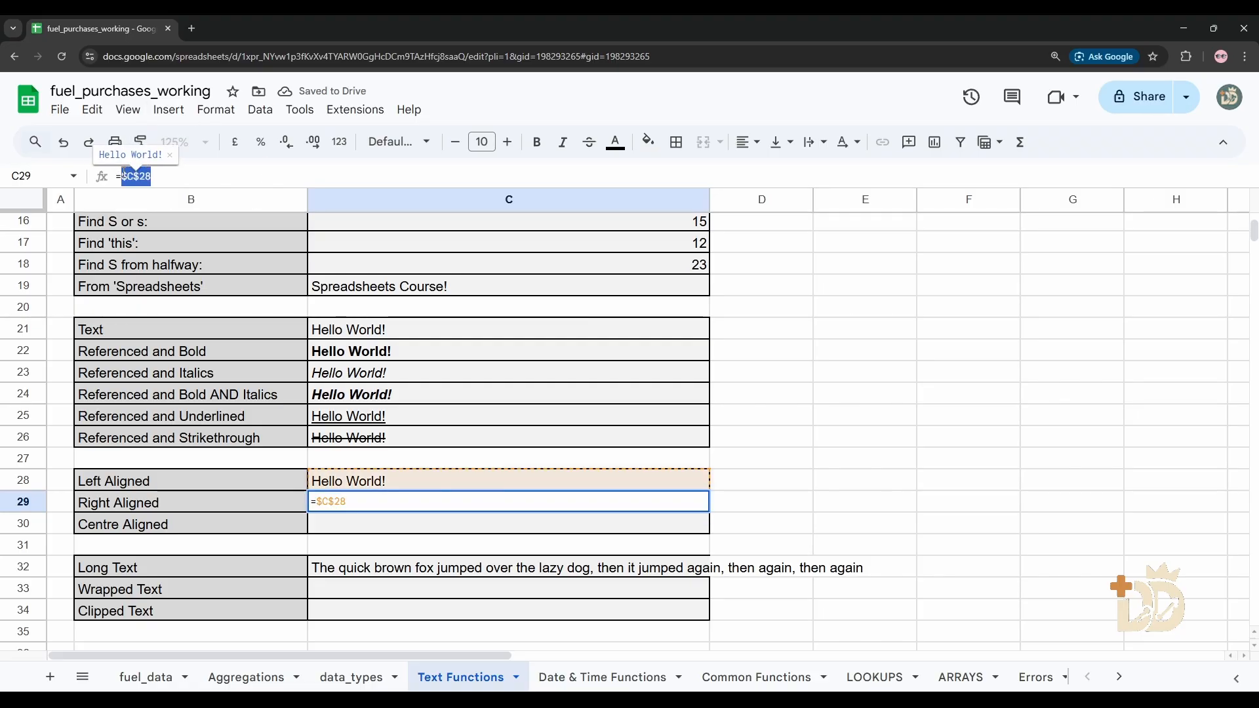
pyautogui.press('Return')
pyautogui.press('Up')
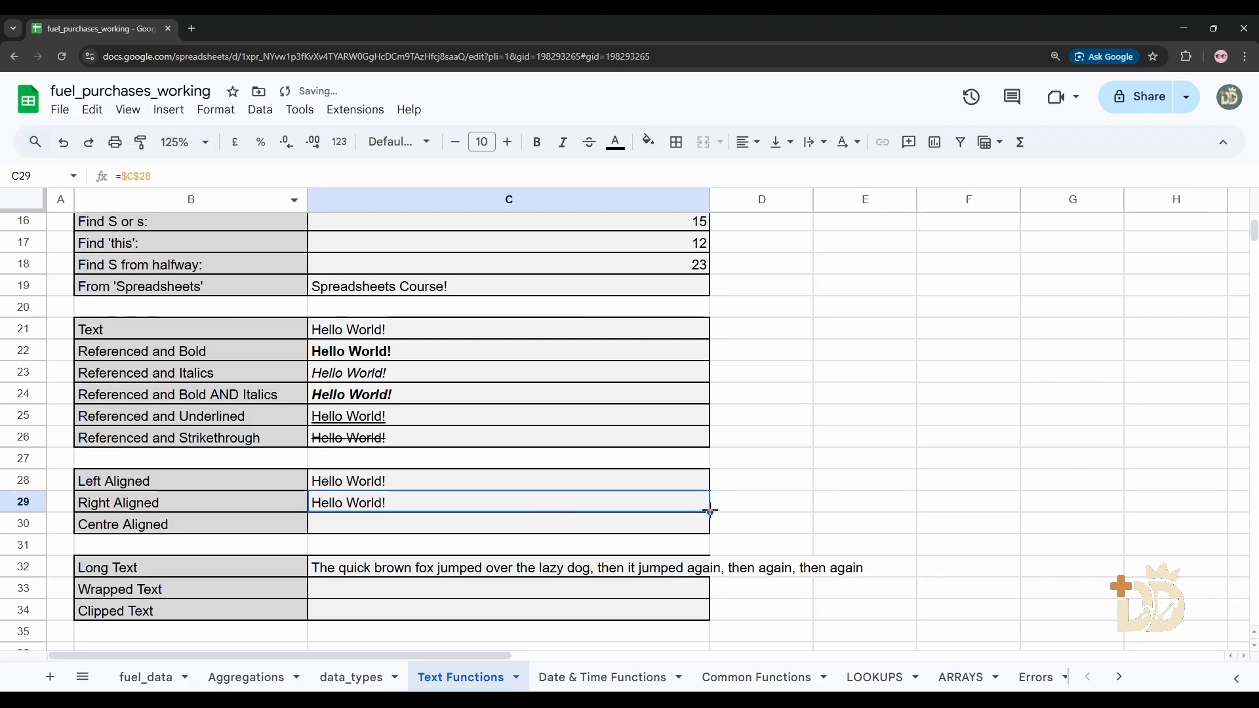
pyautogui.moveTo(710, 512); pyautogui.dragTo(644, 523)
# - Right-align the referenced text in C29
pyautogui.click(422, 500)
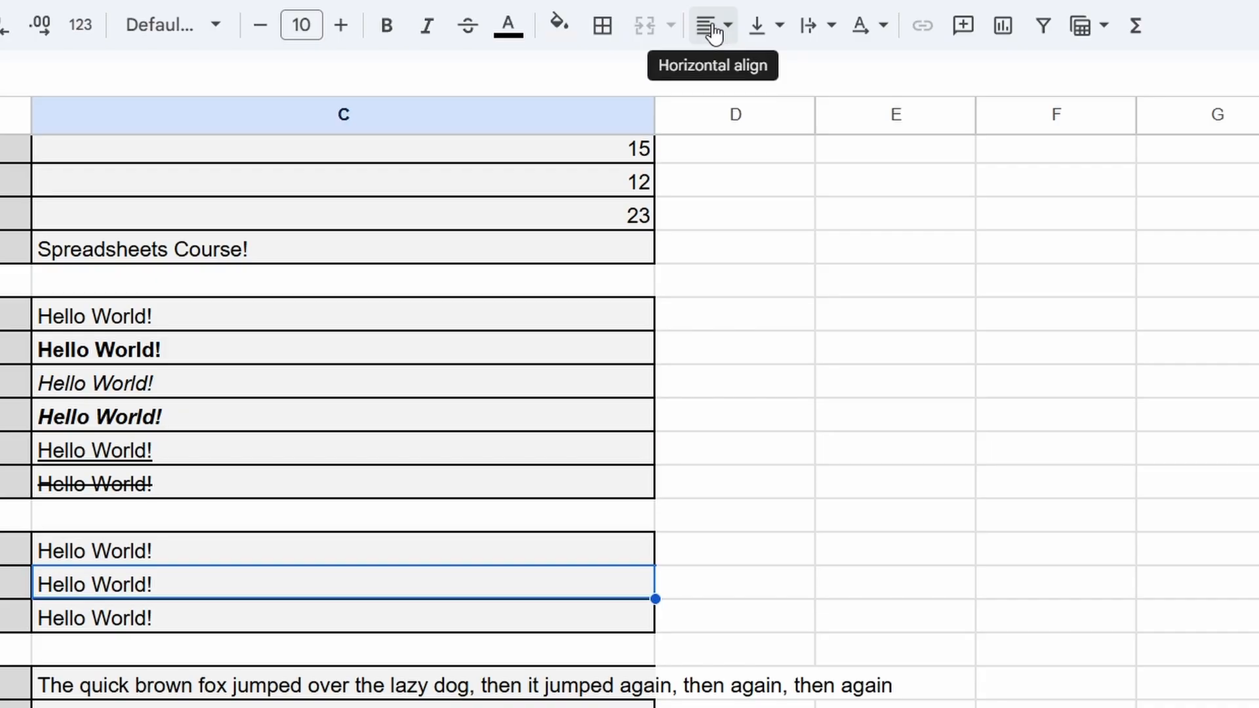
pyautogui.click(725, 27)
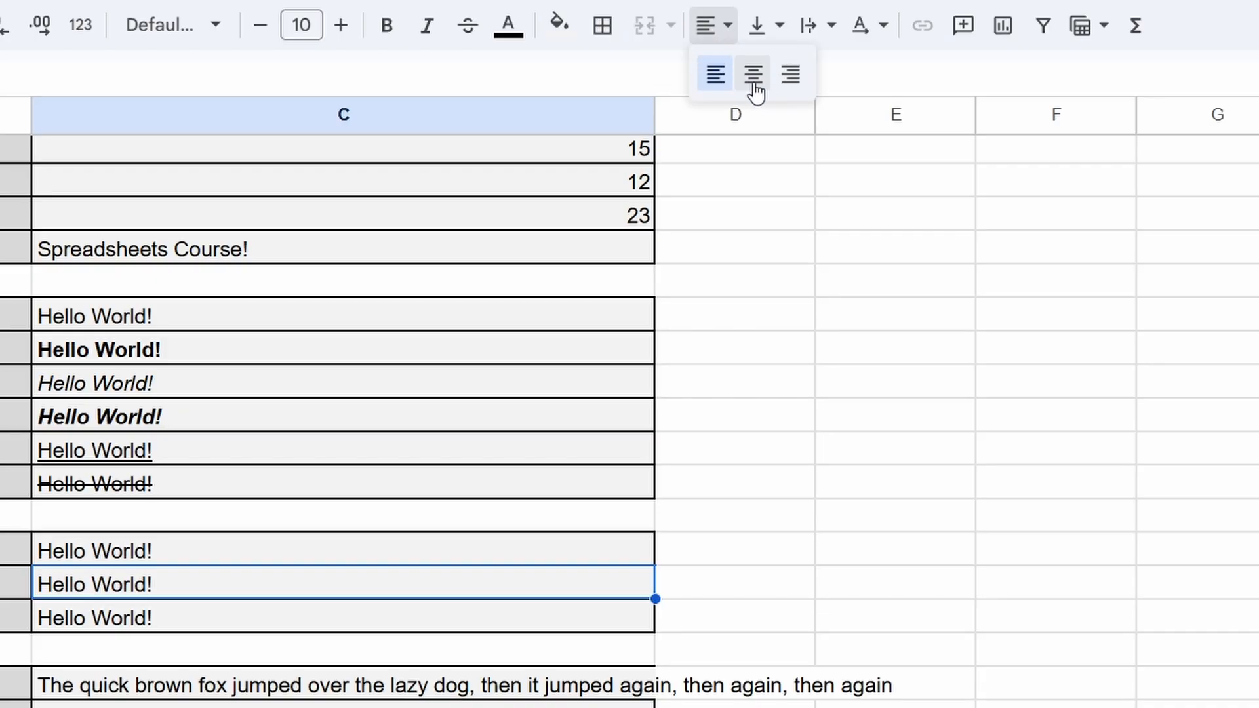
pyautogui.click(790, 74)
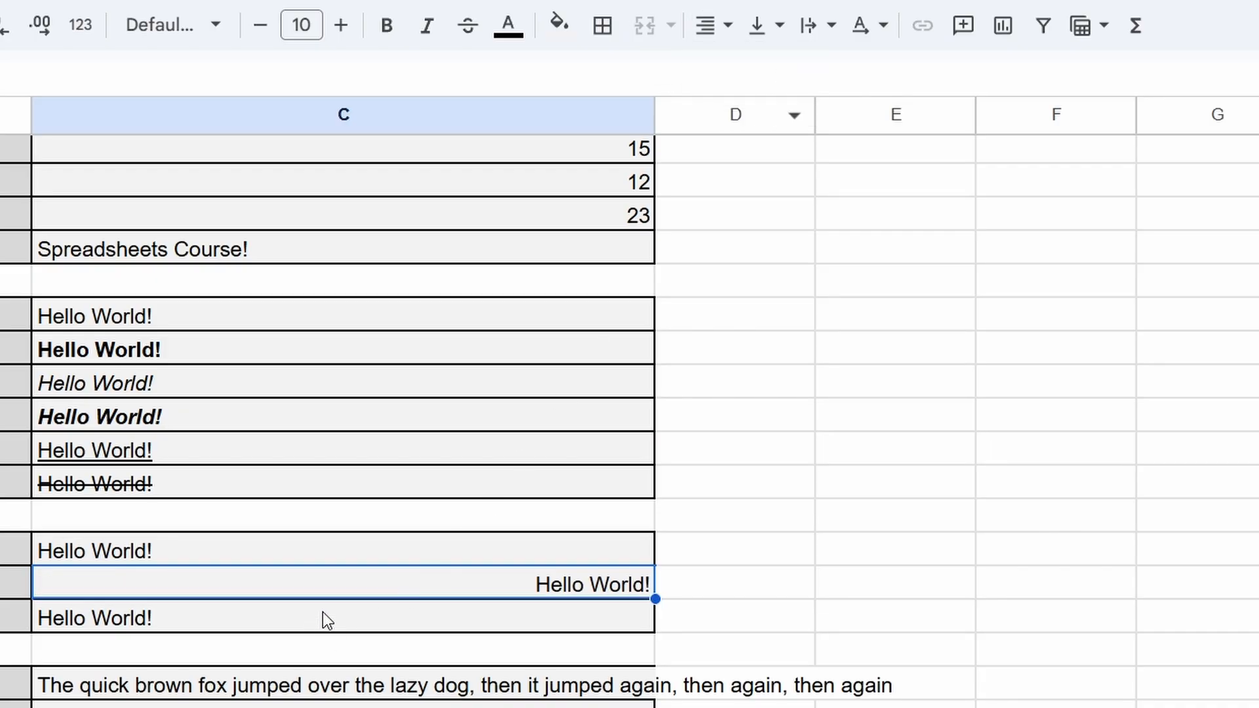
# - Centre-align the referenced text in C30
pyautogui.click(324, 619)
pyautogui.click(710, 30)
pyautogui.click(751, 74)
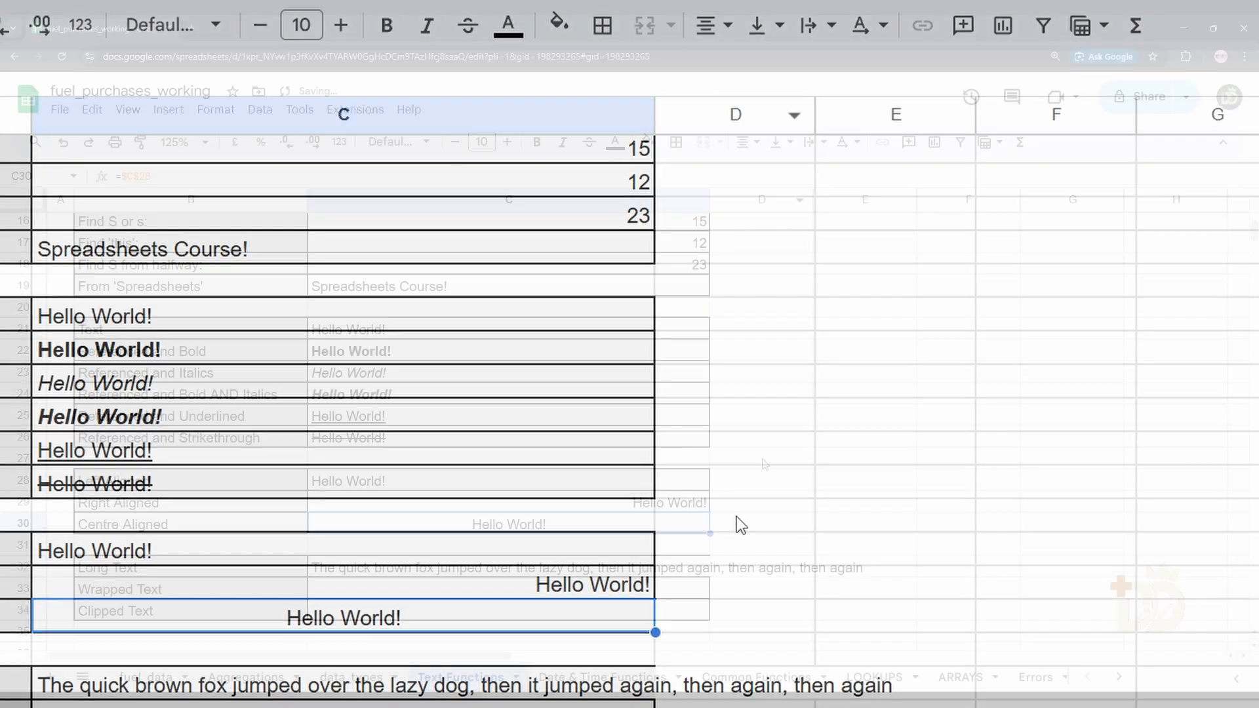
pyautogui.click(765, 464)
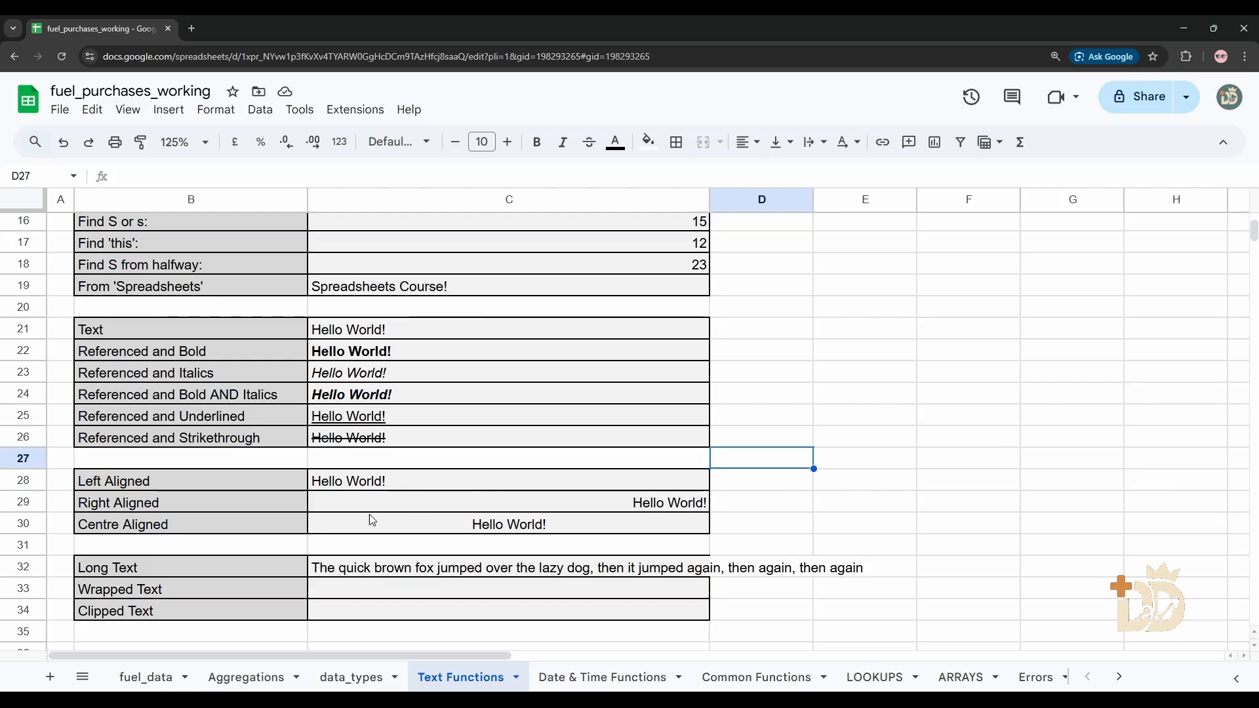
# - Examine how the long text in C32 displays in relation to its own cell and the neighbouring cells D32 and E32
pyautogui.scroll(-3, 419, 498)
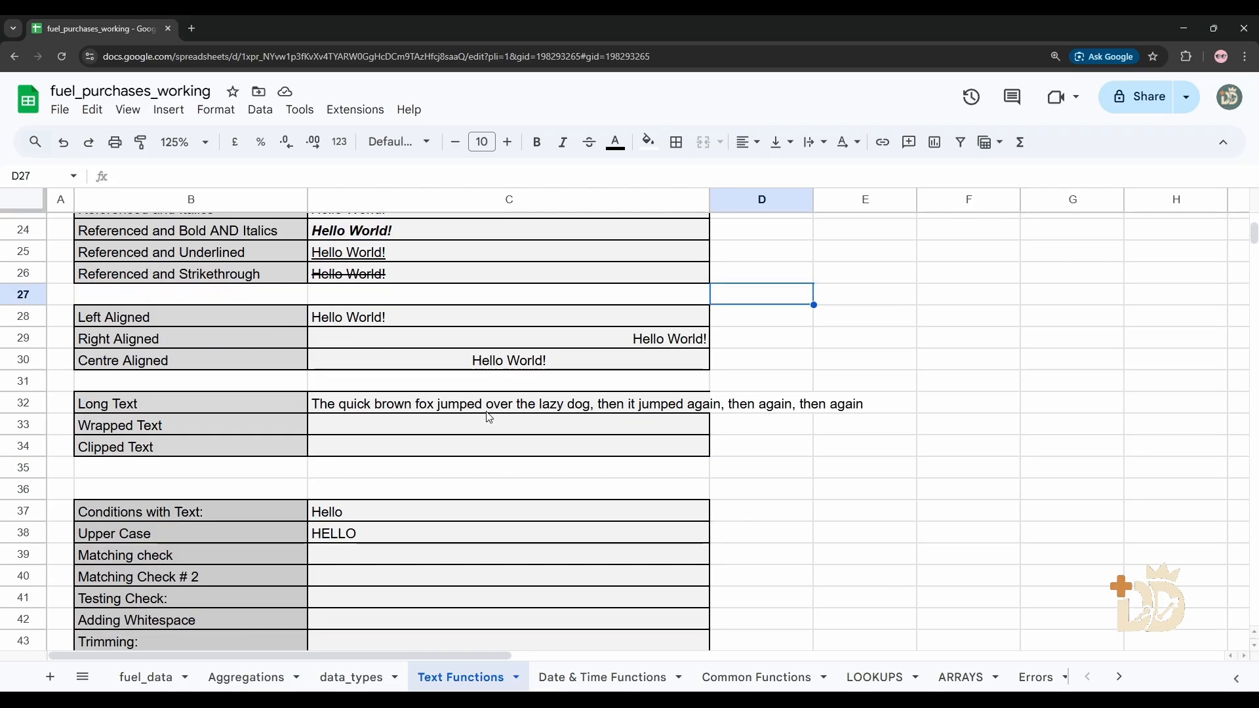
pyautogui.click(430, 406)
pyautogui.click(442, 422)
pyautogui.click(438, 407)
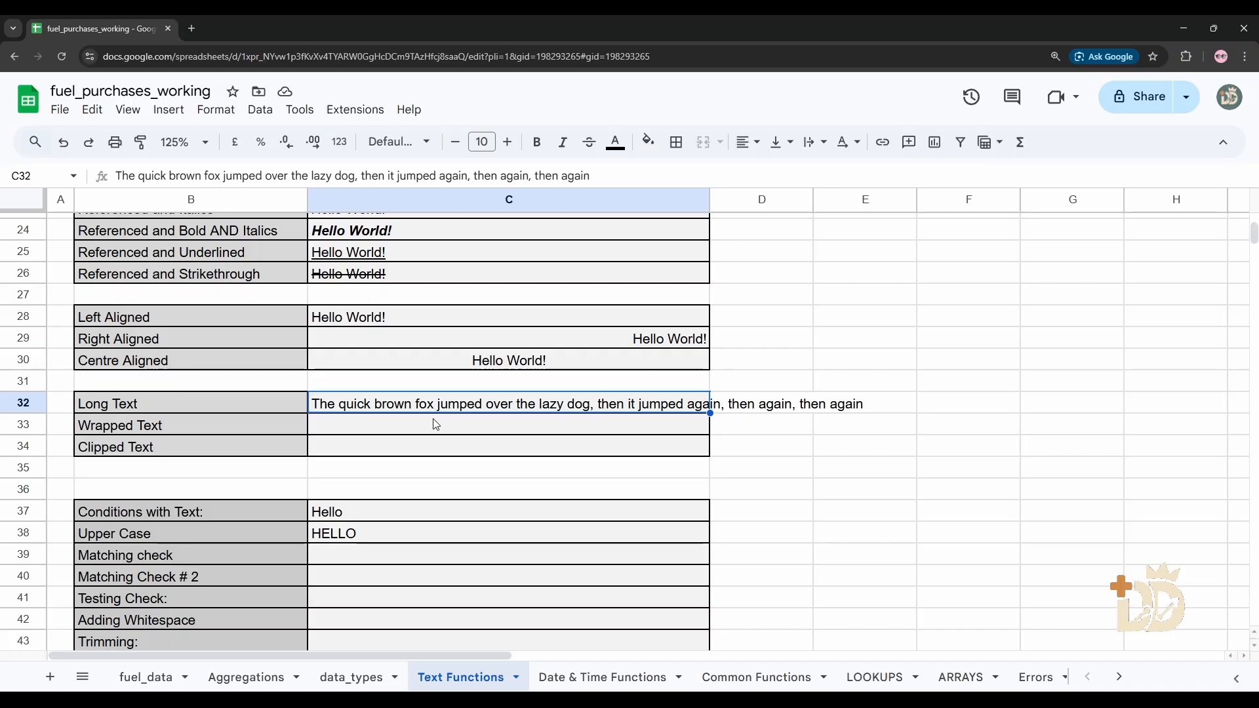
pyautogui.click(433, 421)
pyautogui.click(434, 407)
pyautogui.click(436, 426)
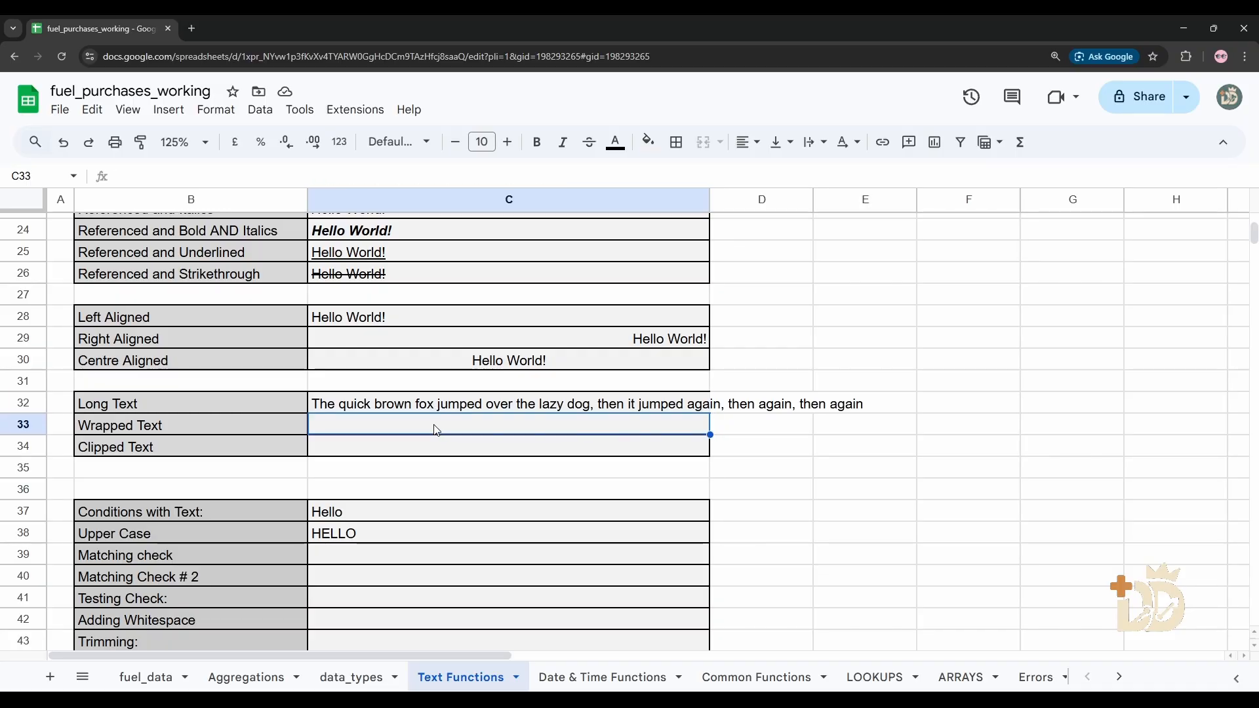
pyautogui.click(451, 409)
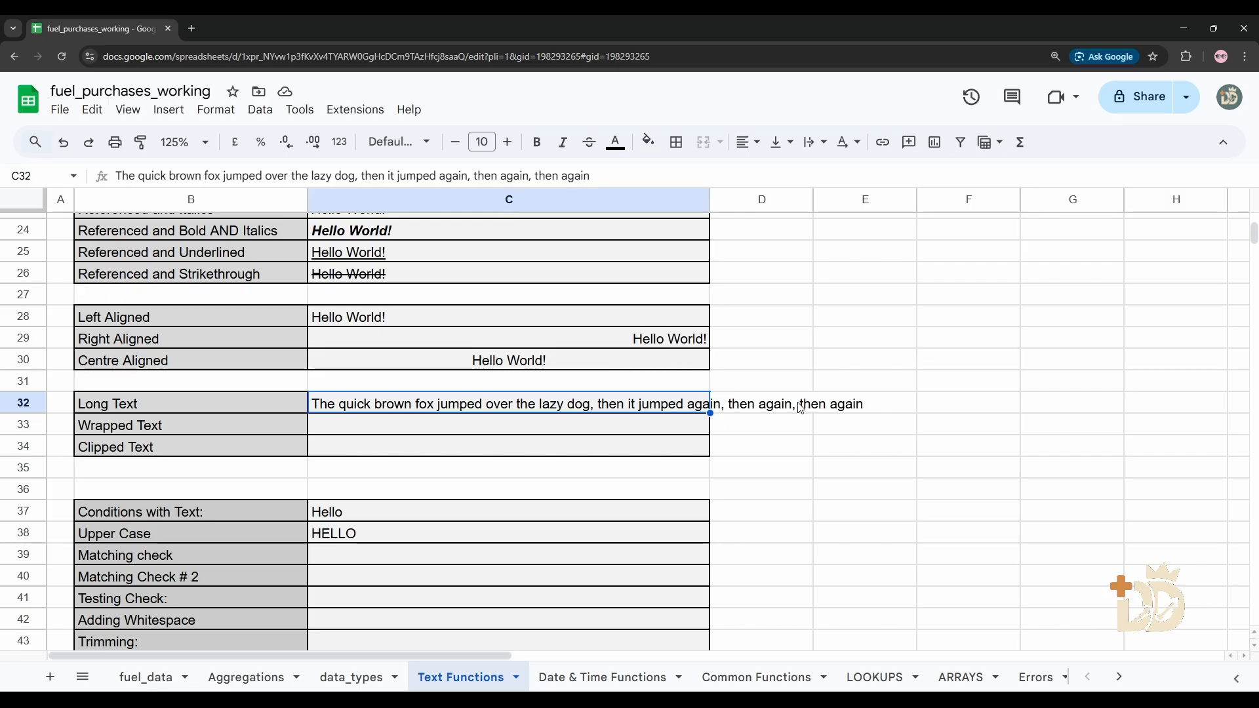
pyautogui.click(671, 423)
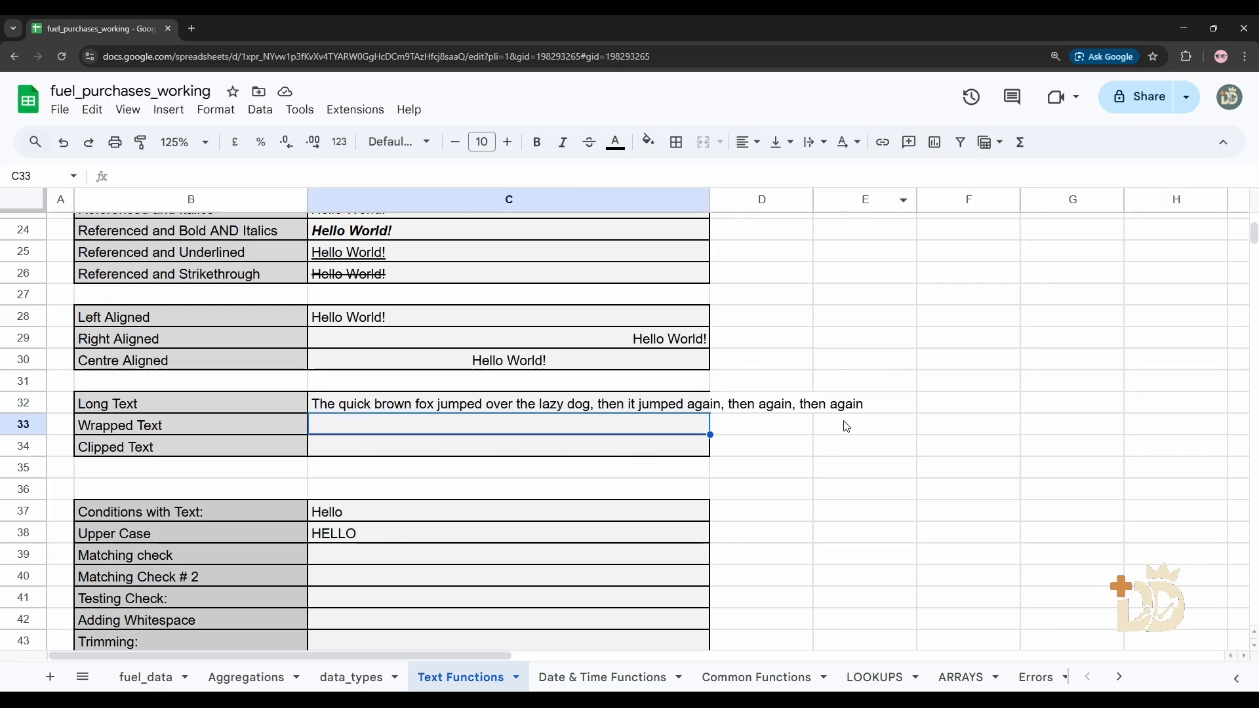
pyautogui.click(774, 409)
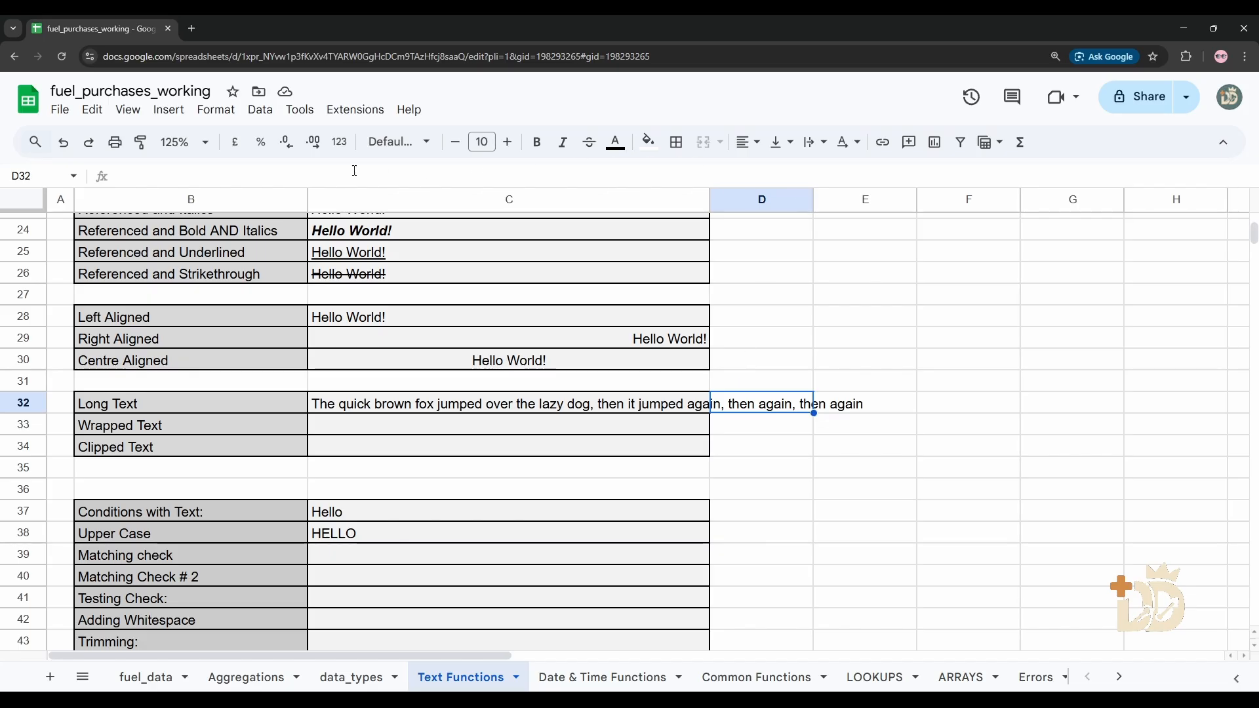
pyautogui.click(857, 412)
pyautogui.click(750, 408)
pyautogui.click(847, 408)
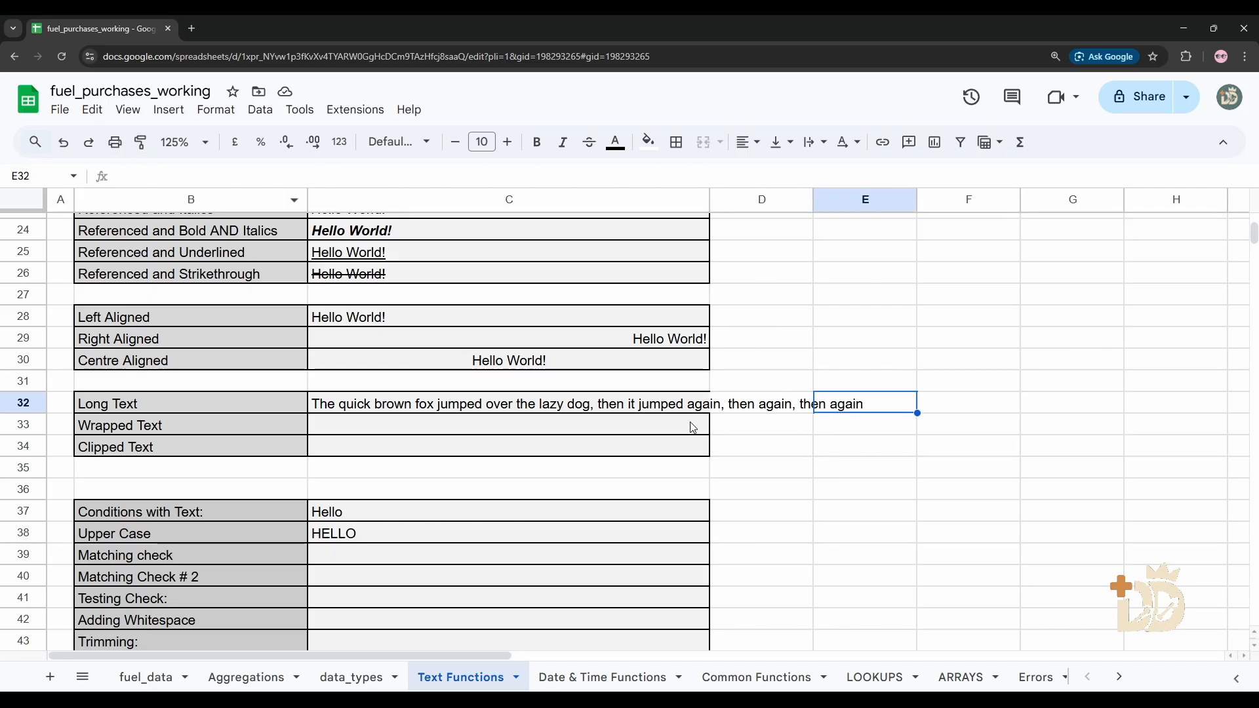
pyautogui.click(765, 409)
pyautogui.click(880, 404)
pyautogui.click(792, 403)
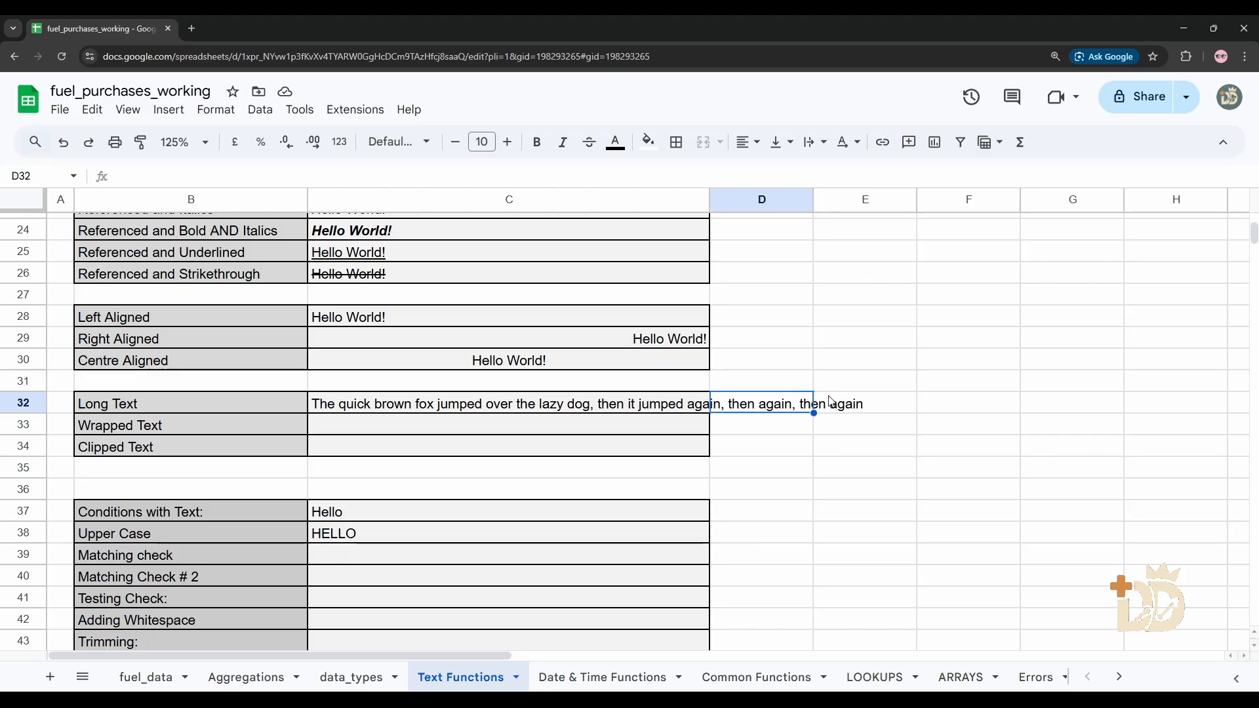
pyautogui.click(861, 405)
pyautogui.click(463, 403)
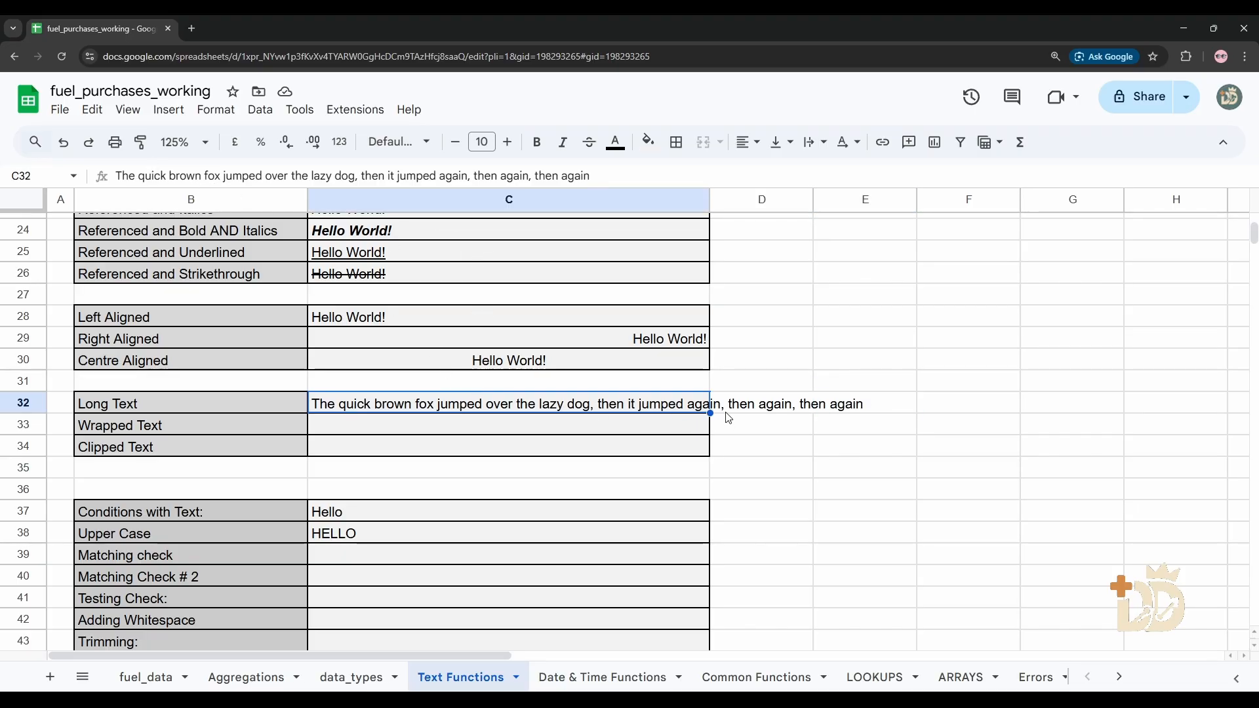
pyautogui.click(760, 404)
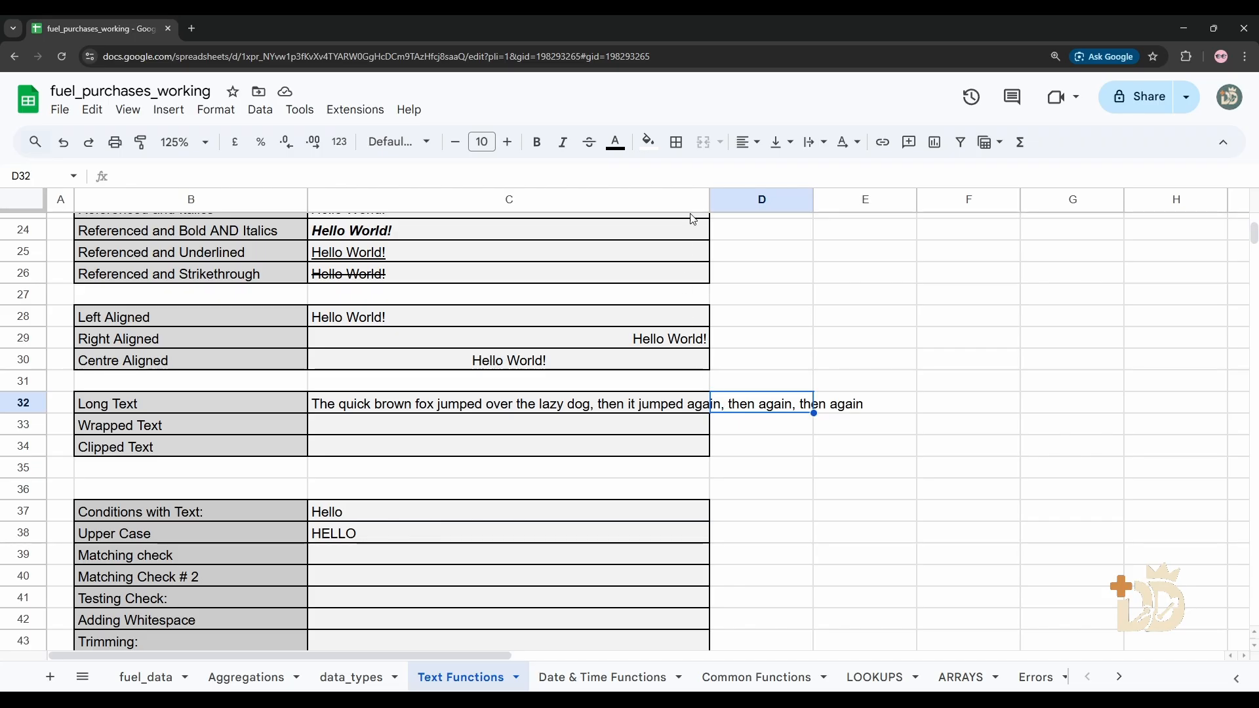
pyautogui.click(846, 412)
pyautogui.click(792, 409)
pyautogui.click(844, 408)
pyautogui.click(775, 407)
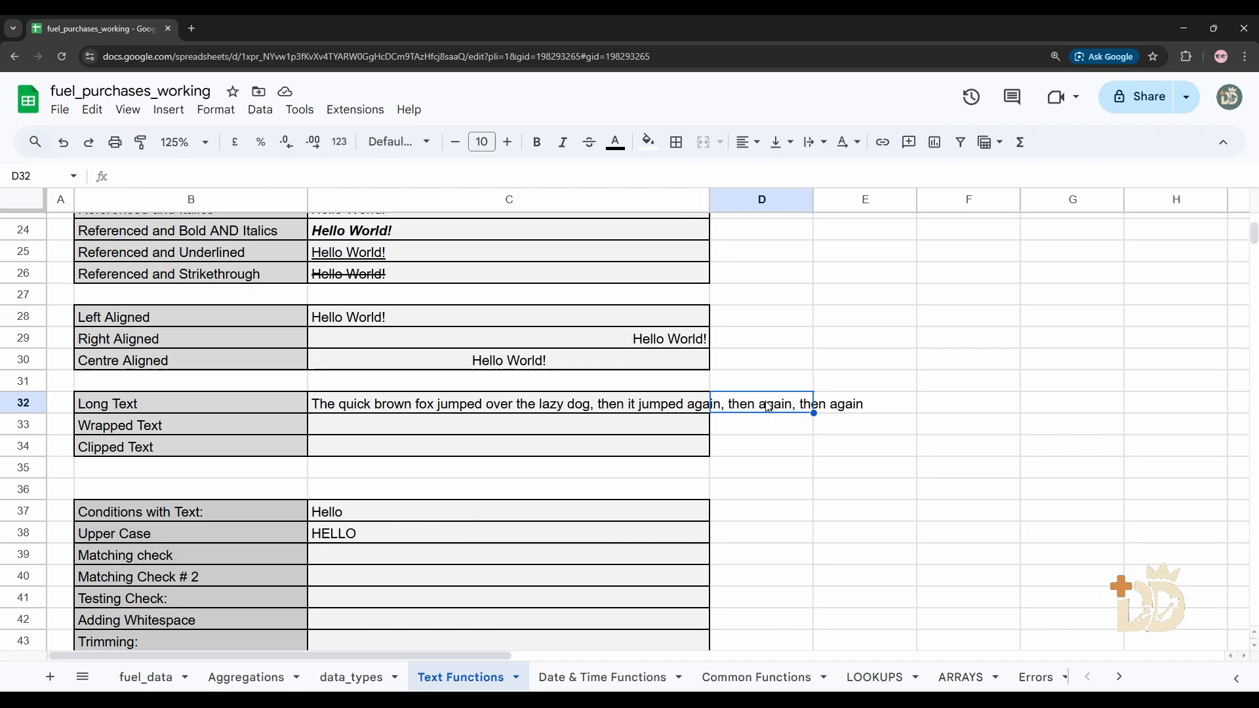
pyautogui.click(678, 409)
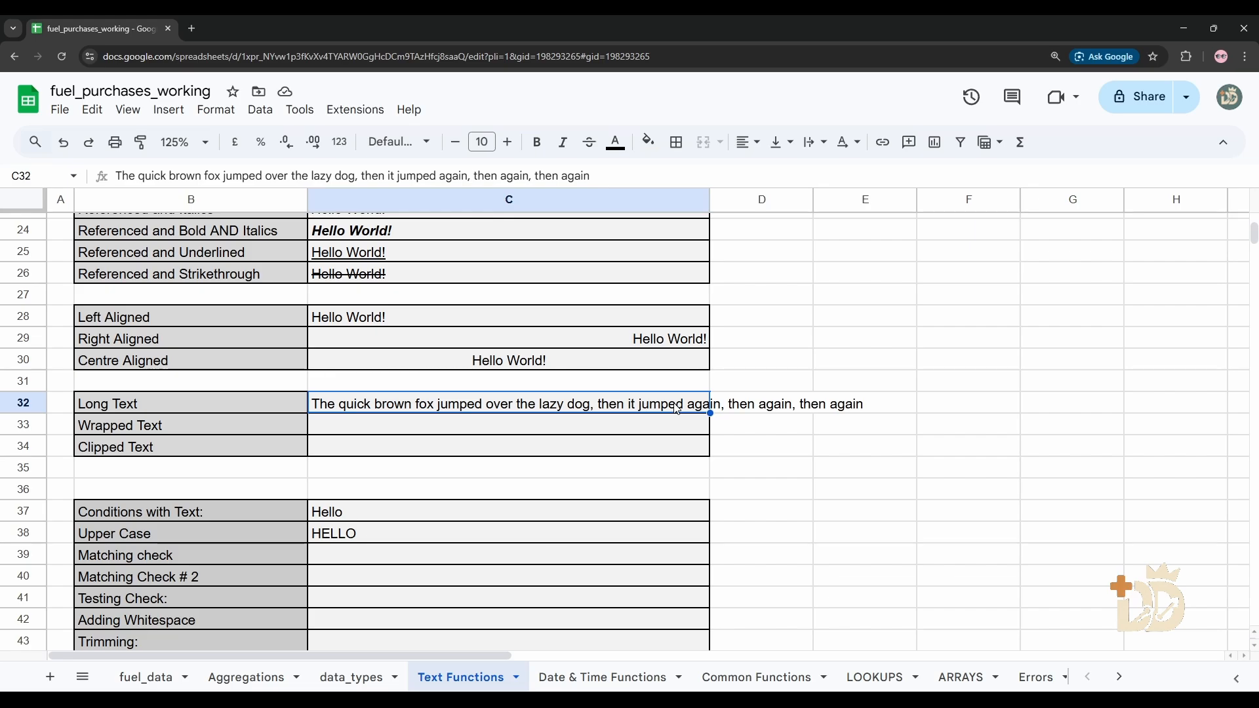
pyautogui.click(776, 412)
pyautogui.click(836, 411)
pyautogui.click(763, 412)
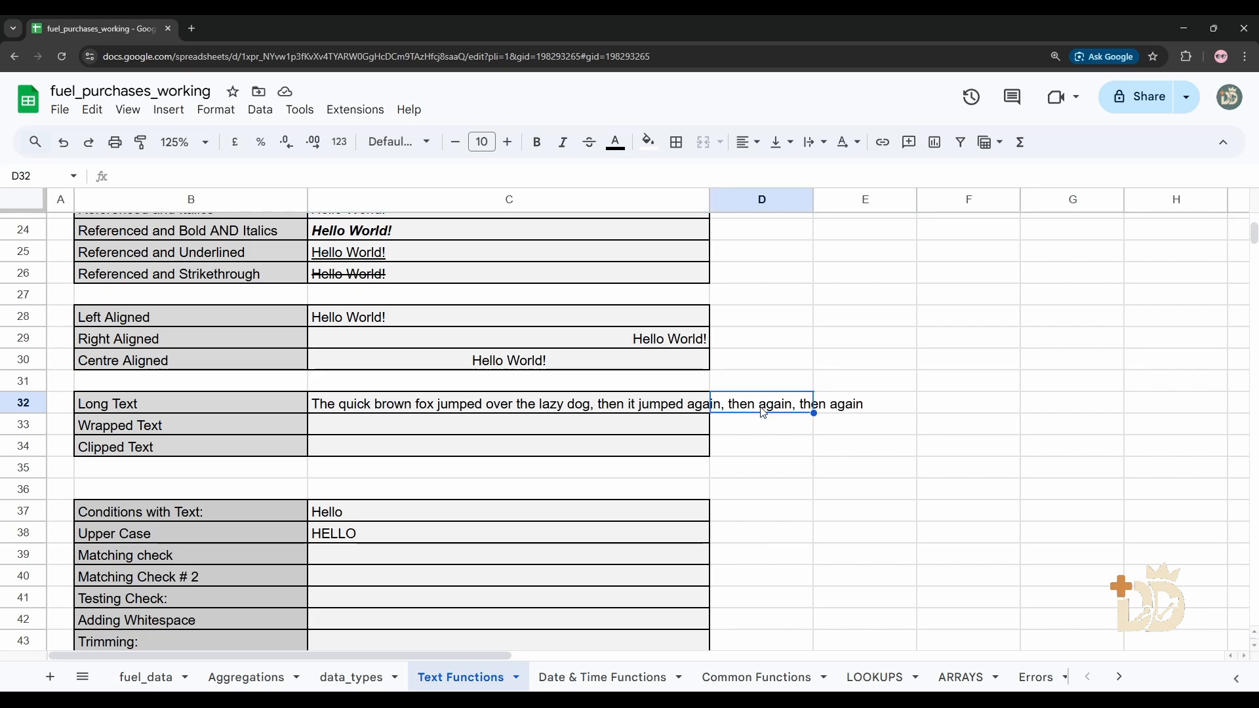
pyautogui.click(846, 408)
pyautogui.click(638, 407)
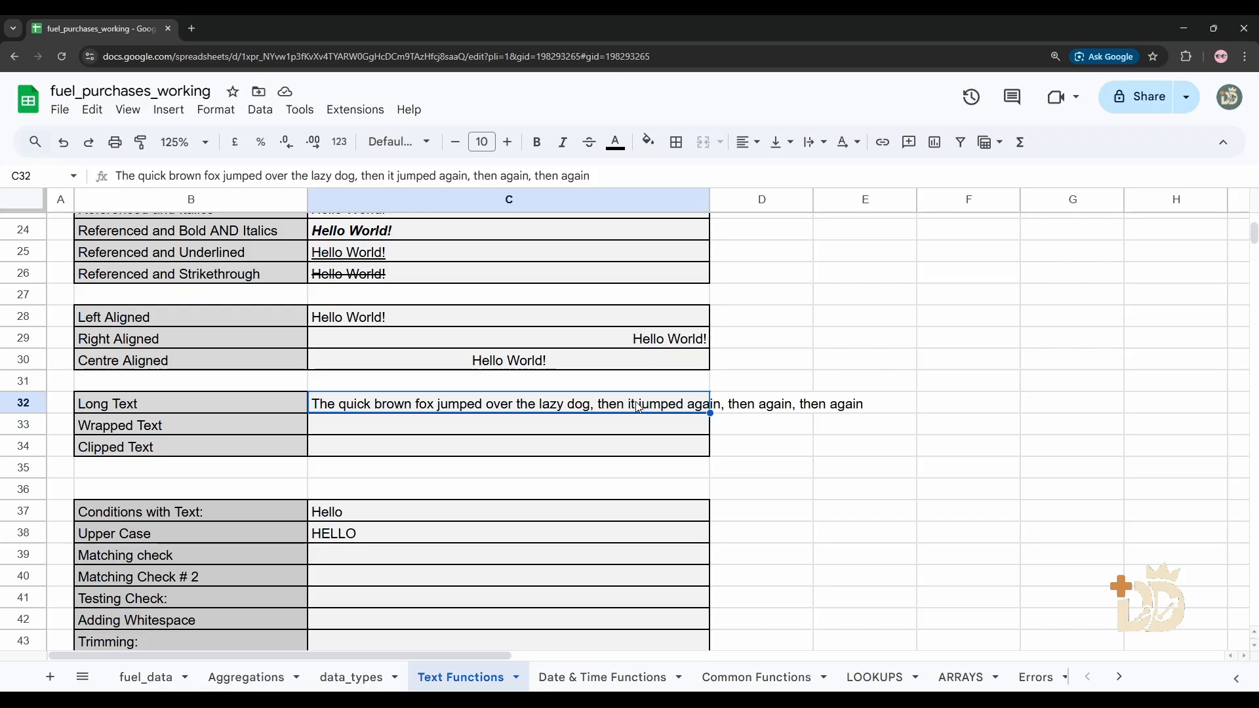
pyautogui.click(763, 408)
pyautogui.click(831, 411)
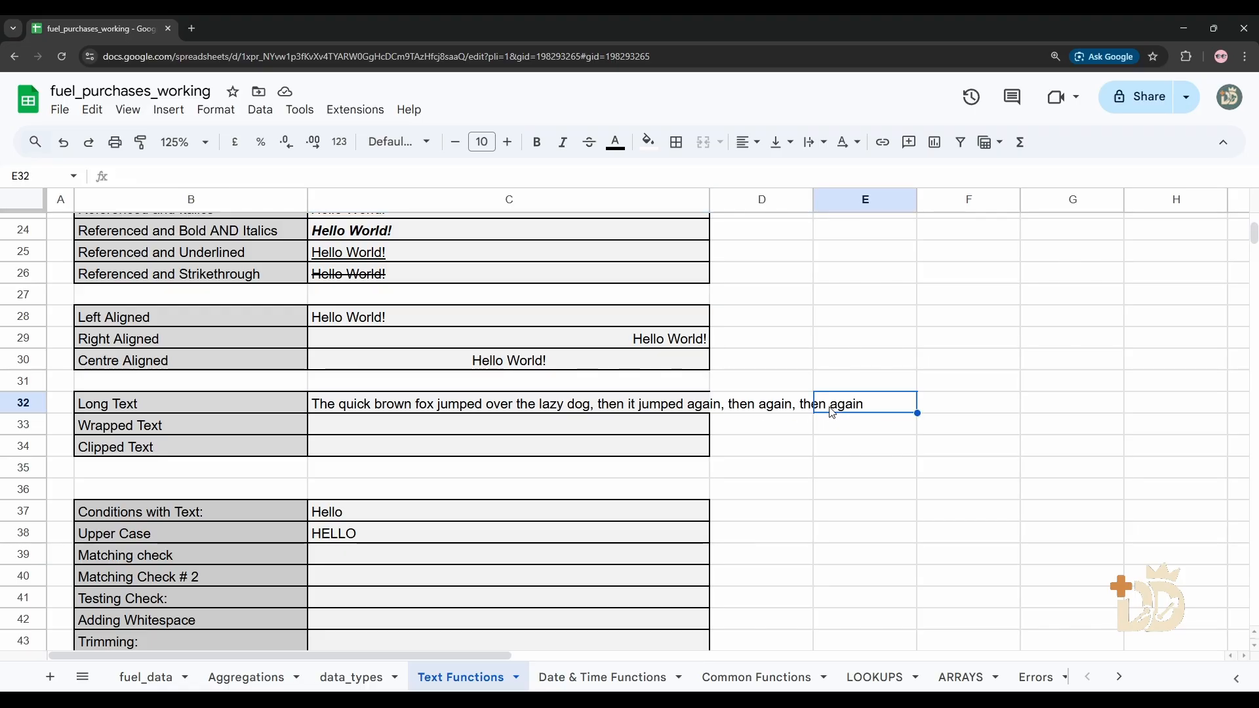
pyautogui.click(771, 409)
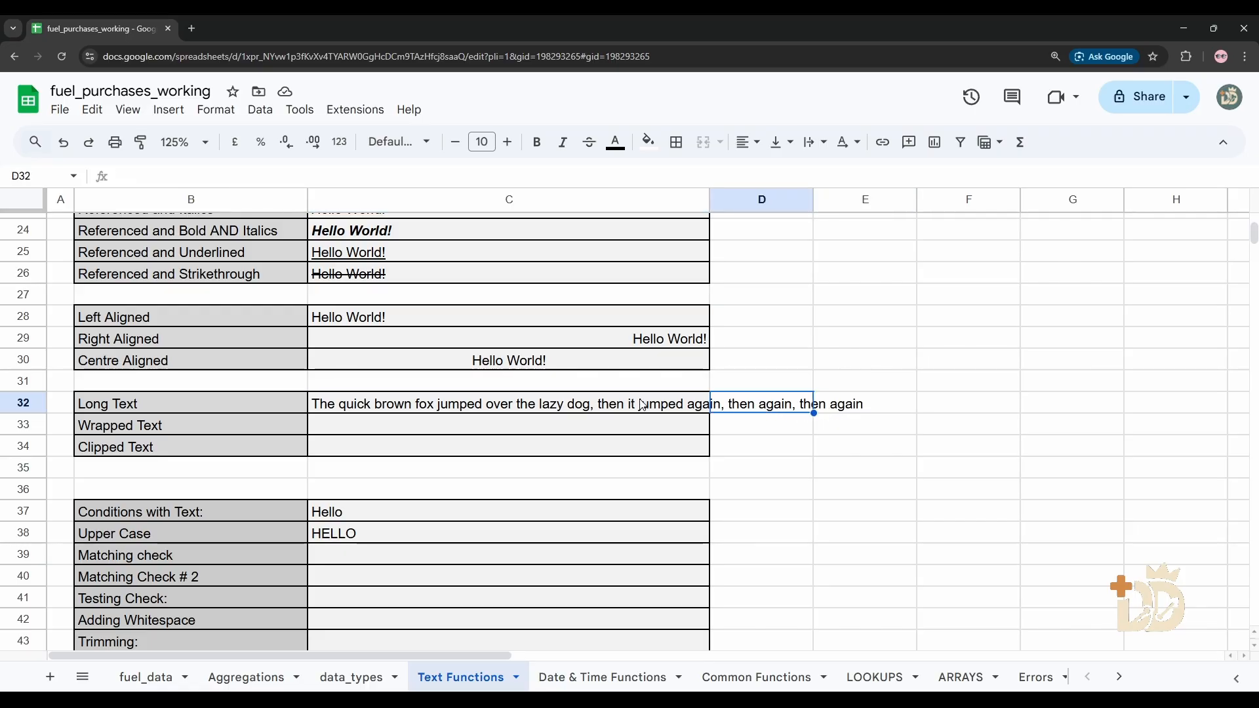
pyautogui.click(700, 407)
pyautogui.click(774, 408)
pyautogui.click(842, 410)
pyautogui.click(609, 403)
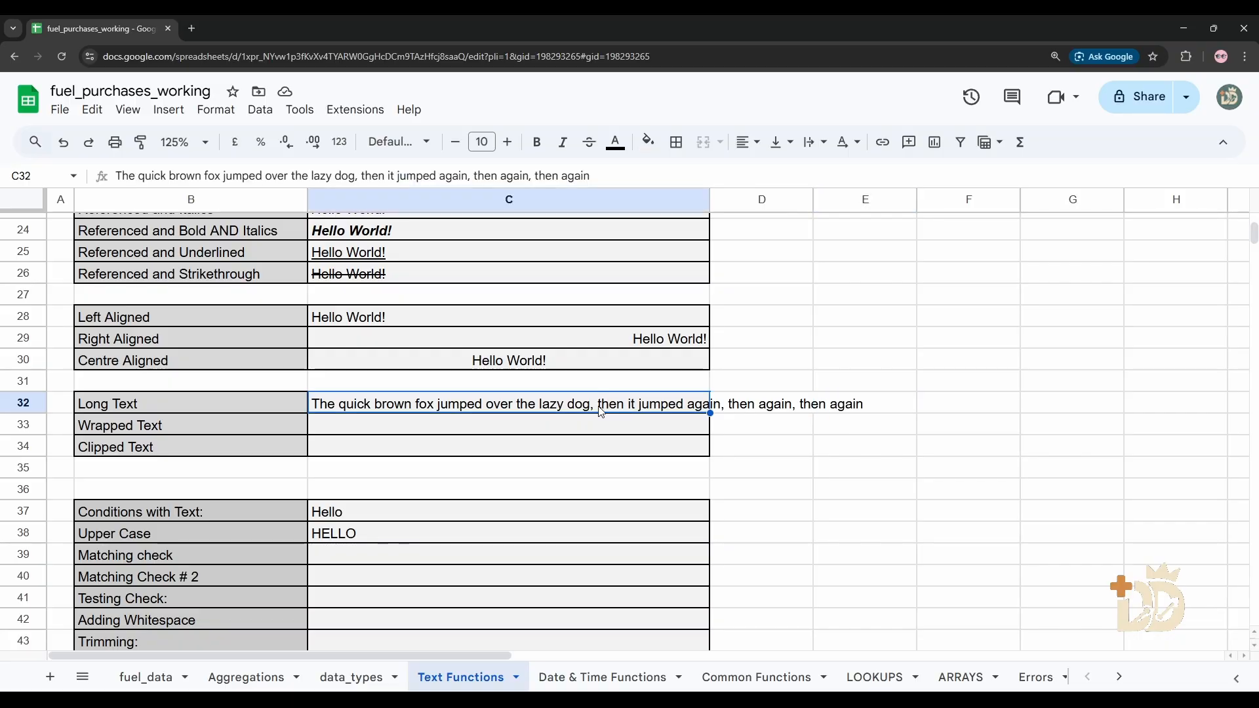
# - Reference the long text in the Wrapped Text cell C33 with the formula =C32
pyautogui.click(549, 427)
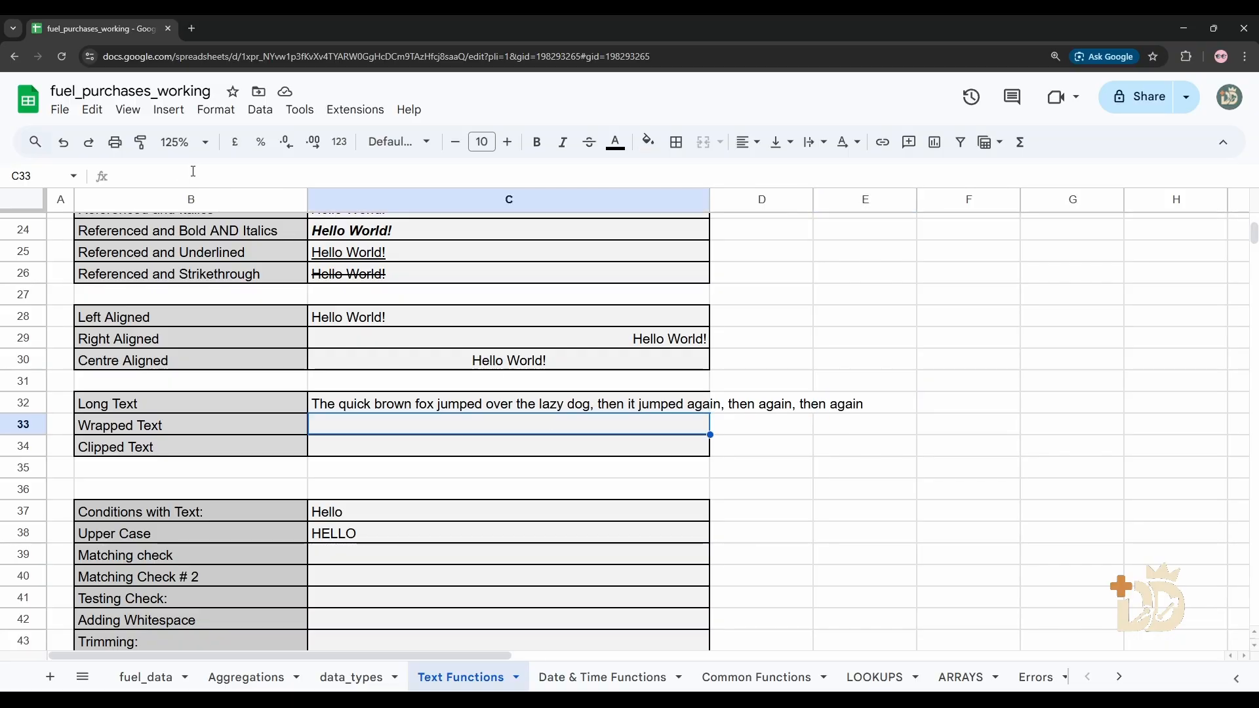
pyautogui.write('=$C$21')
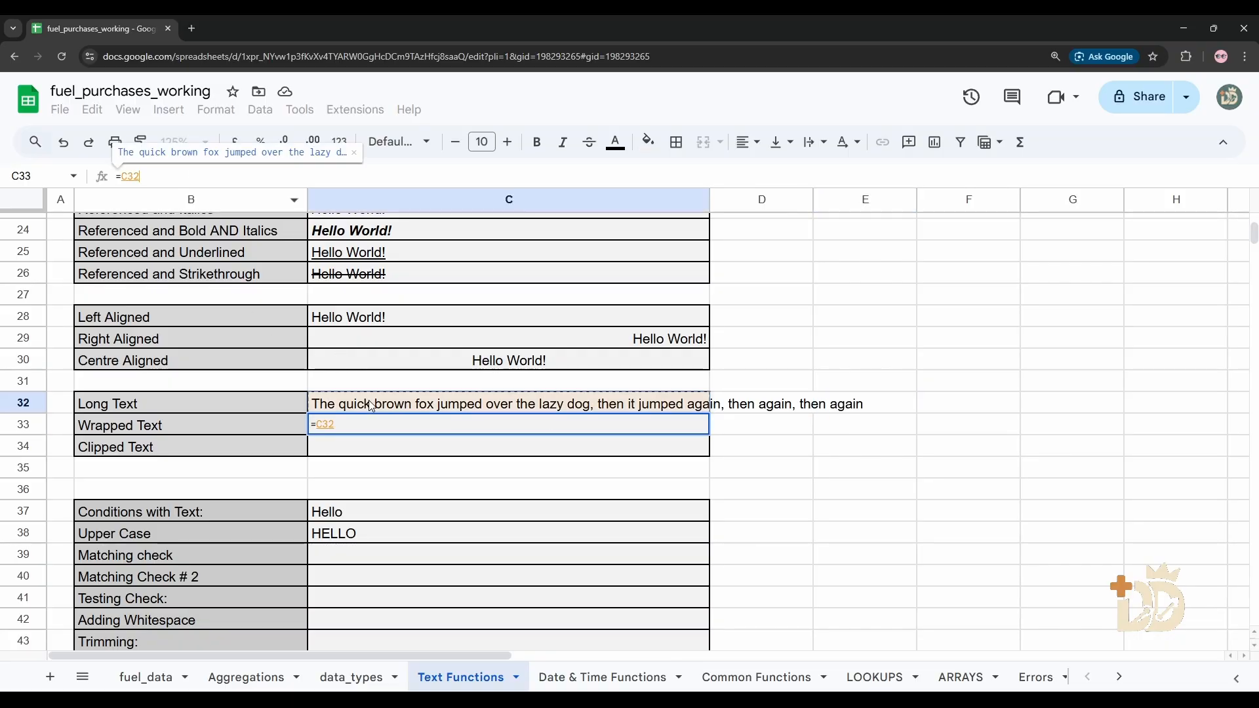
pyautogui.press('Return')
pyautogui.click(371, 428)
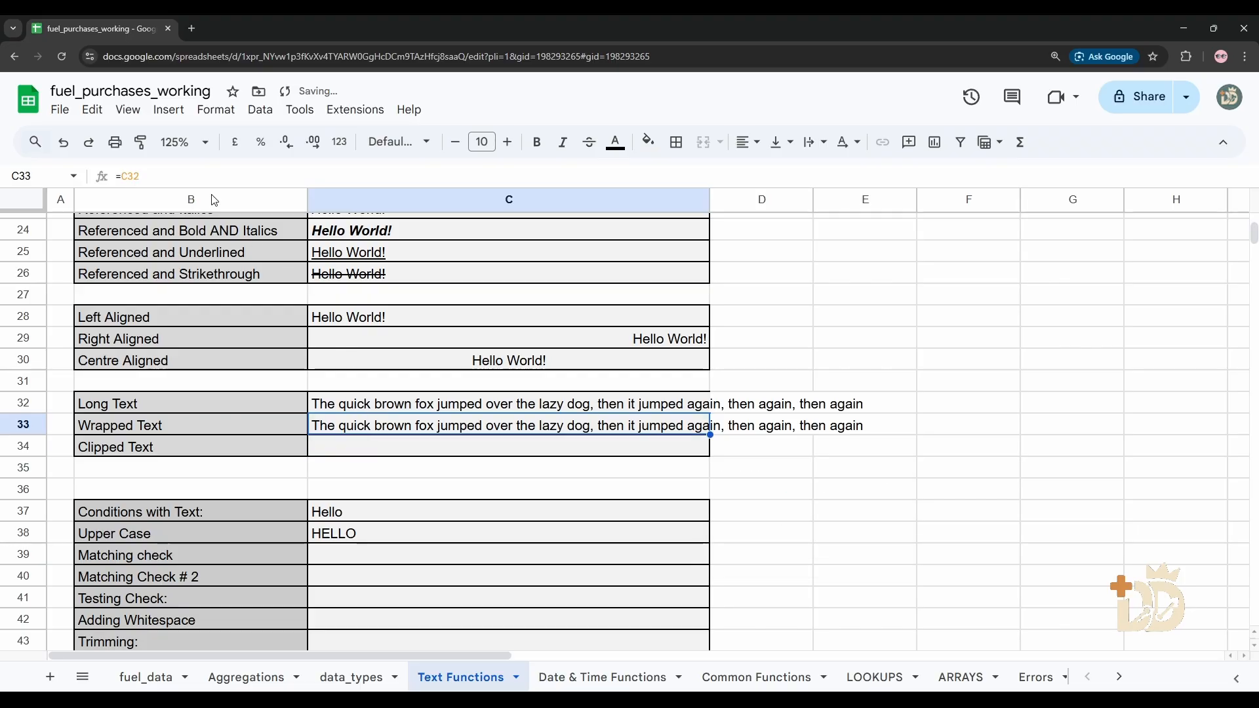
# - Make the reference in C33 absolute as =$C$32 and fill it down to C34
pyautogui.moveTo(143, 176); pyautogui.dragTo(122, 176)
pyautogui.press('F4')
pyautogui.press('Return')
pyautogui.press('Up')
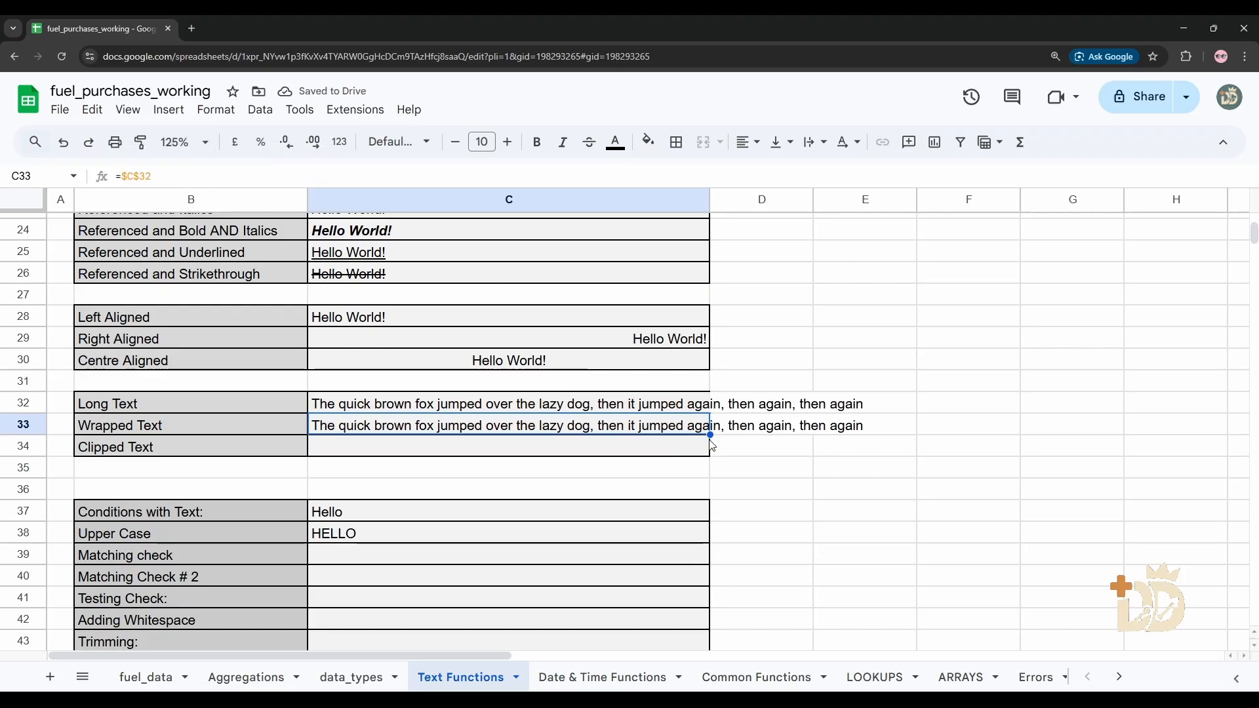
pyautogui.moveTo(709, 435); pyautogui.dragTo(708, 452)
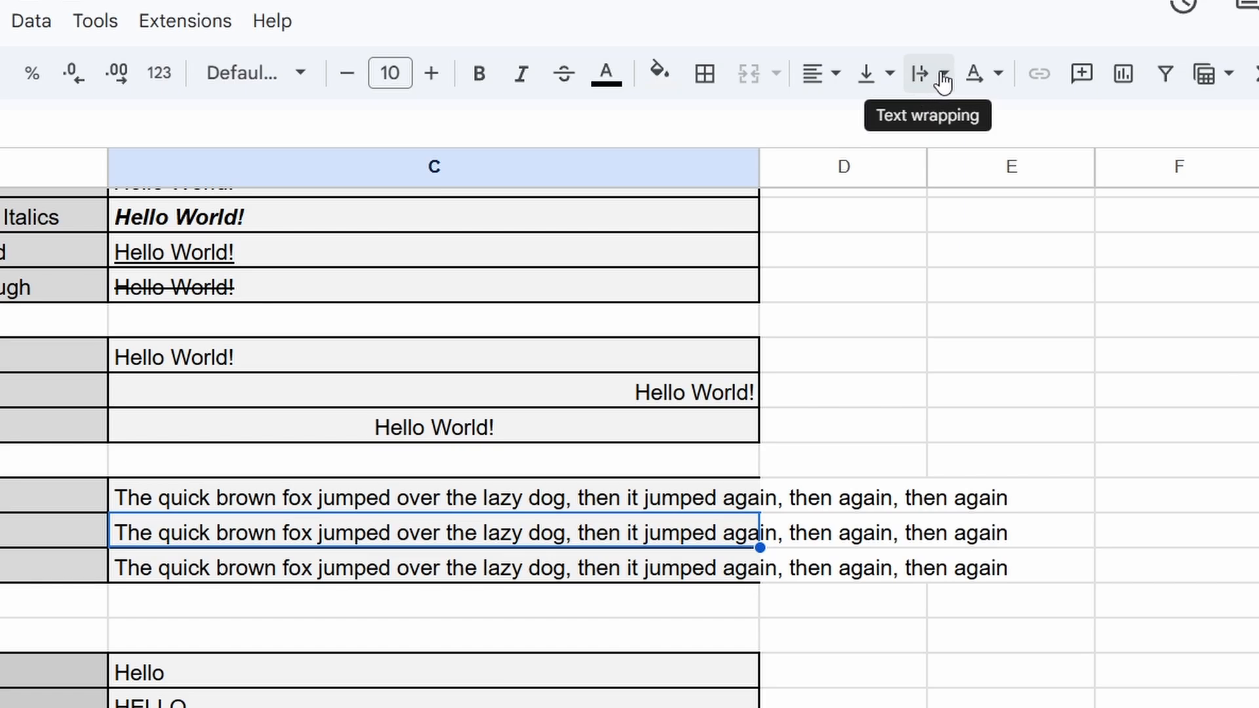
# - Set the text wrapping of C33 to Wrap and compare it with the unwrapped text in C34
pyautogui.click(945, 76)
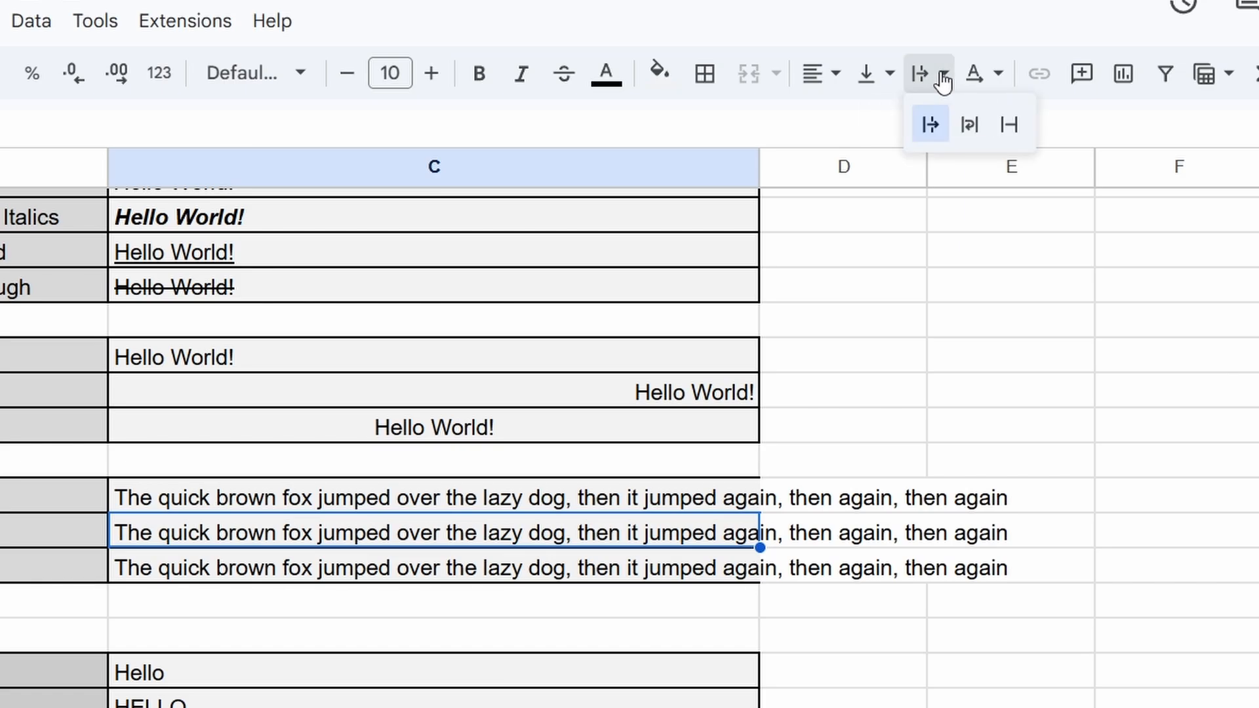
pyautogui.click(971, 127)
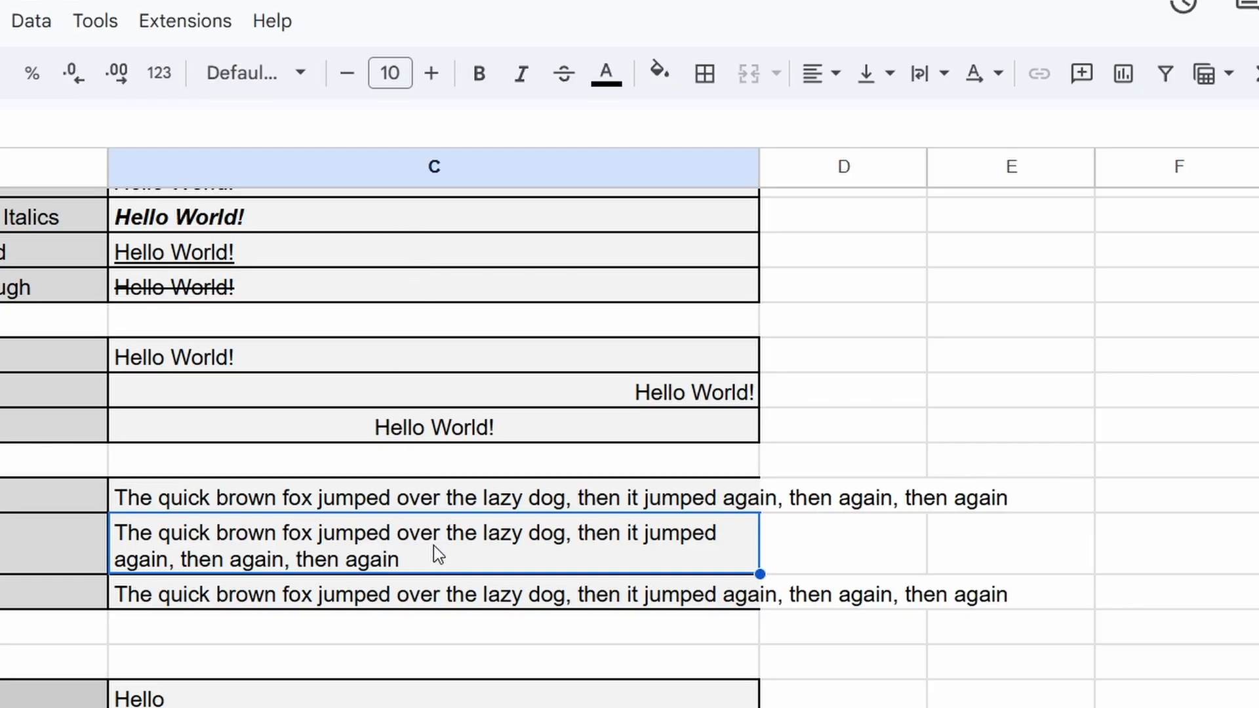
pyautogui.click(462, 600)
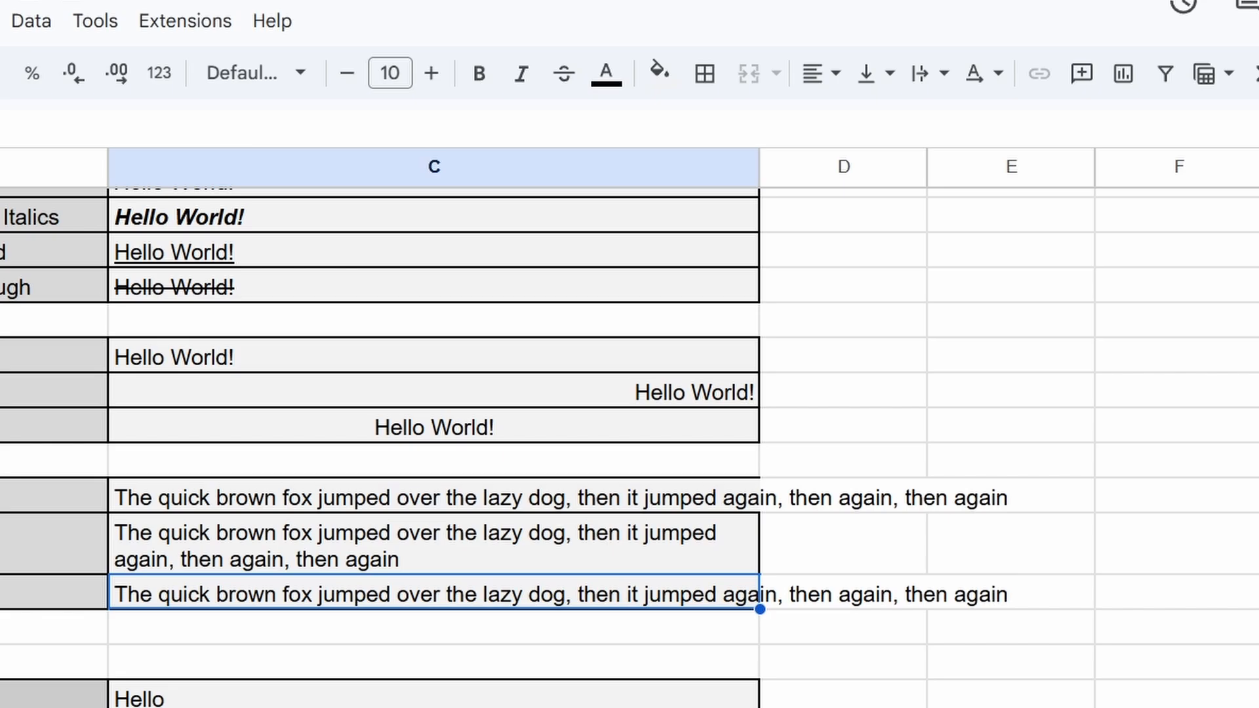
pyautogui.click(471, 557)
pyautogui.click(486, 605)
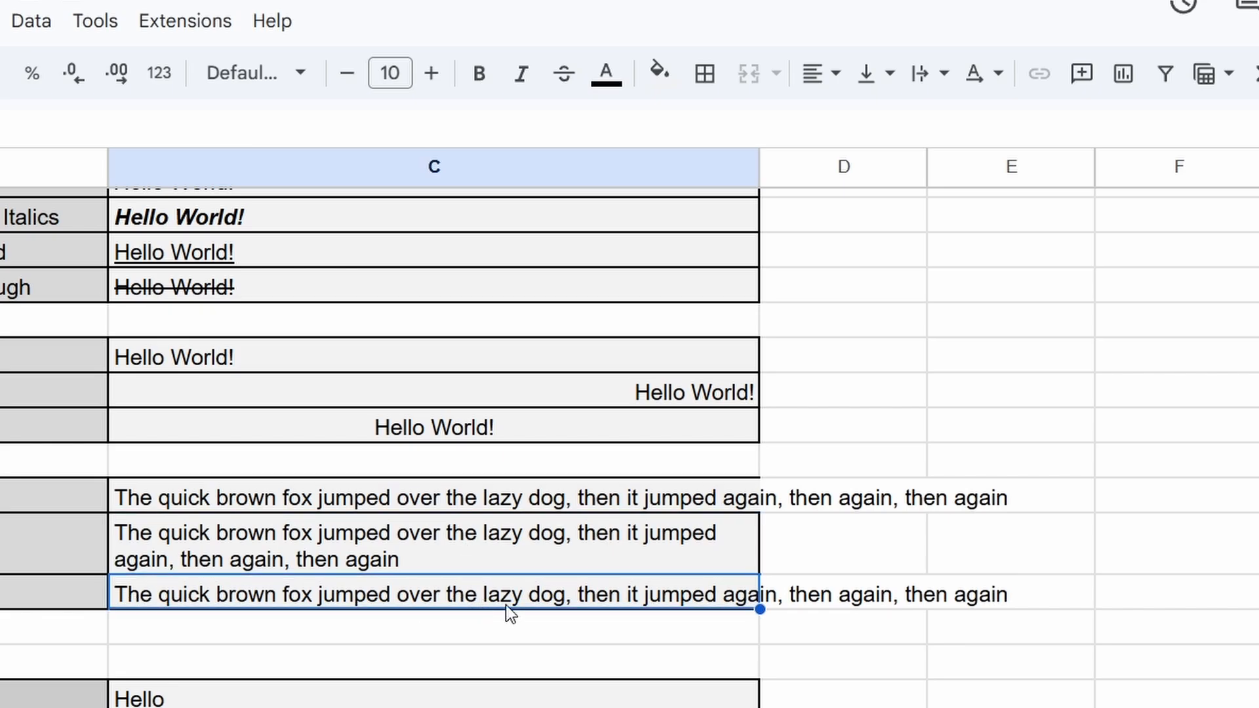
# - Try cutting off the overflowing text of C34 by entering a blank space in D34, and inspect that cell's content
pyautogui.click(843, 598)
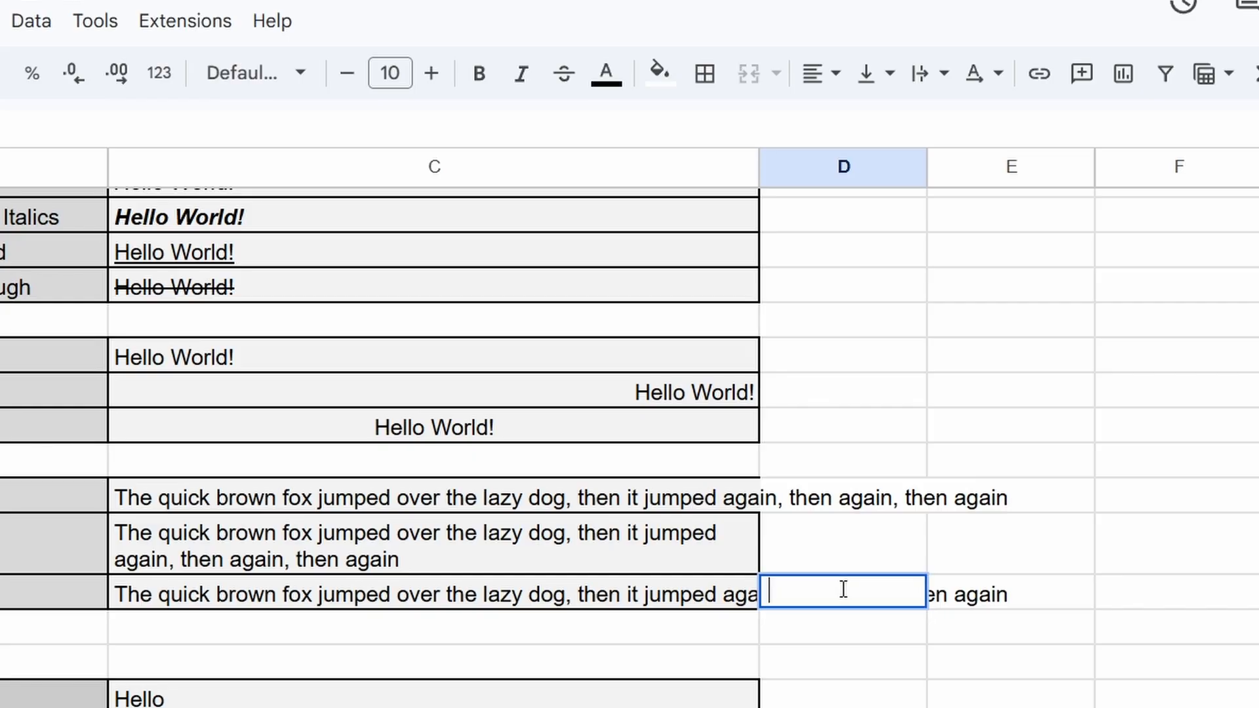
pyautogui.press('Return')
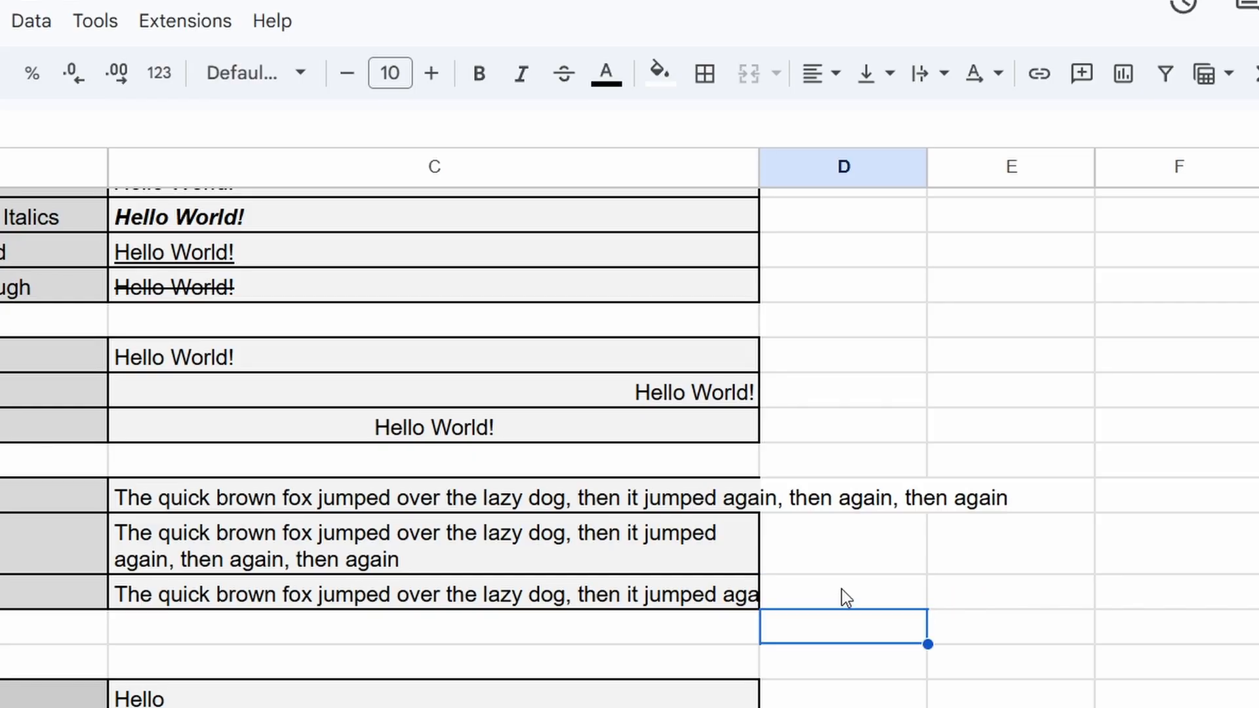
pyautogui.click(843, 590)
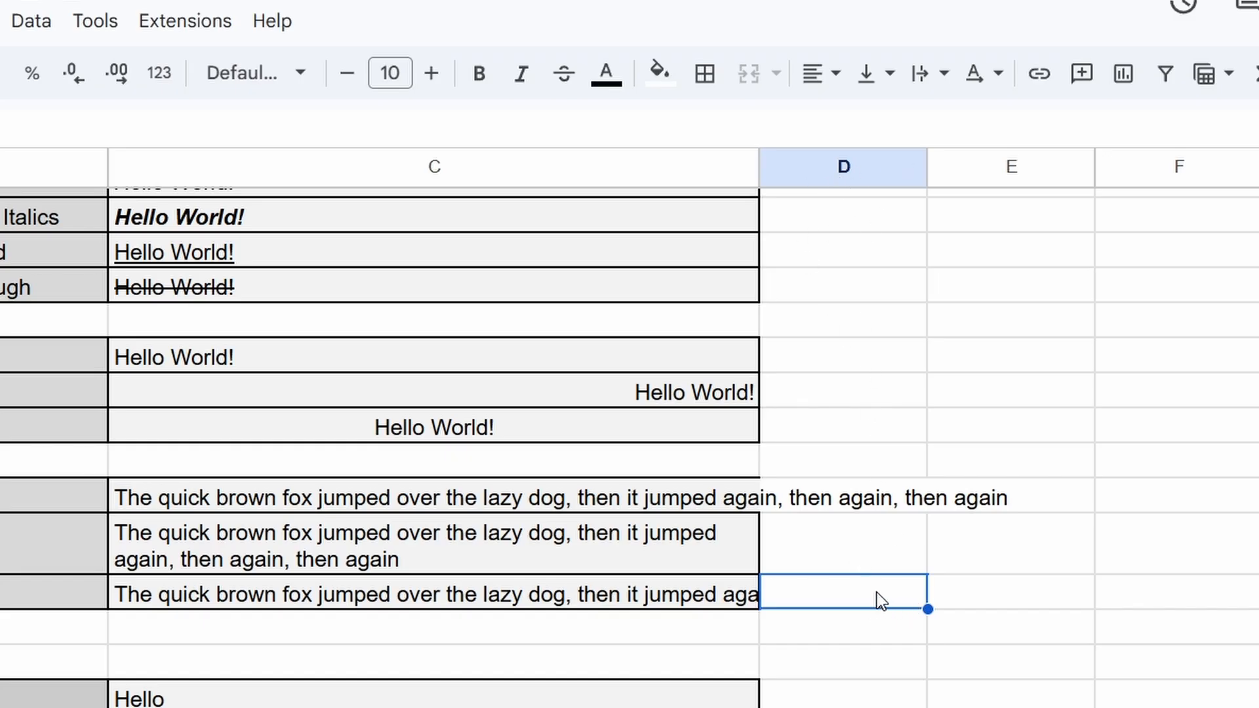
pyautogui.click(185, 125)
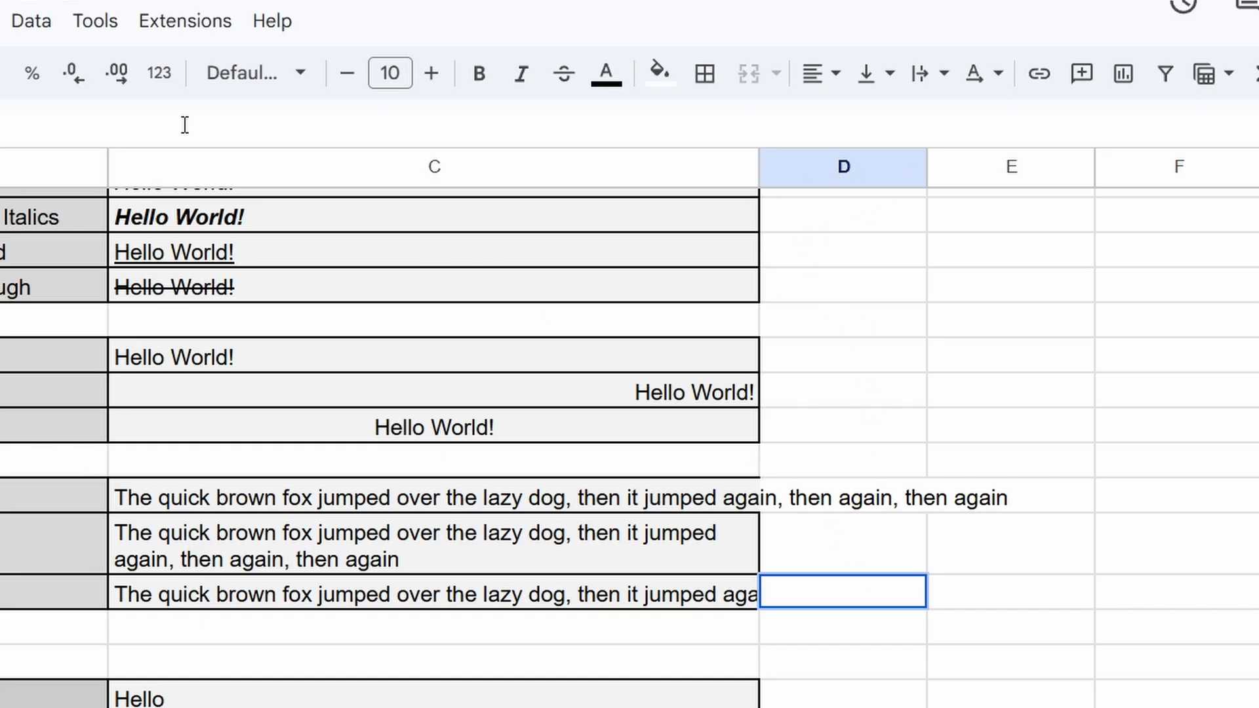
pyautogui.click(820, 633)
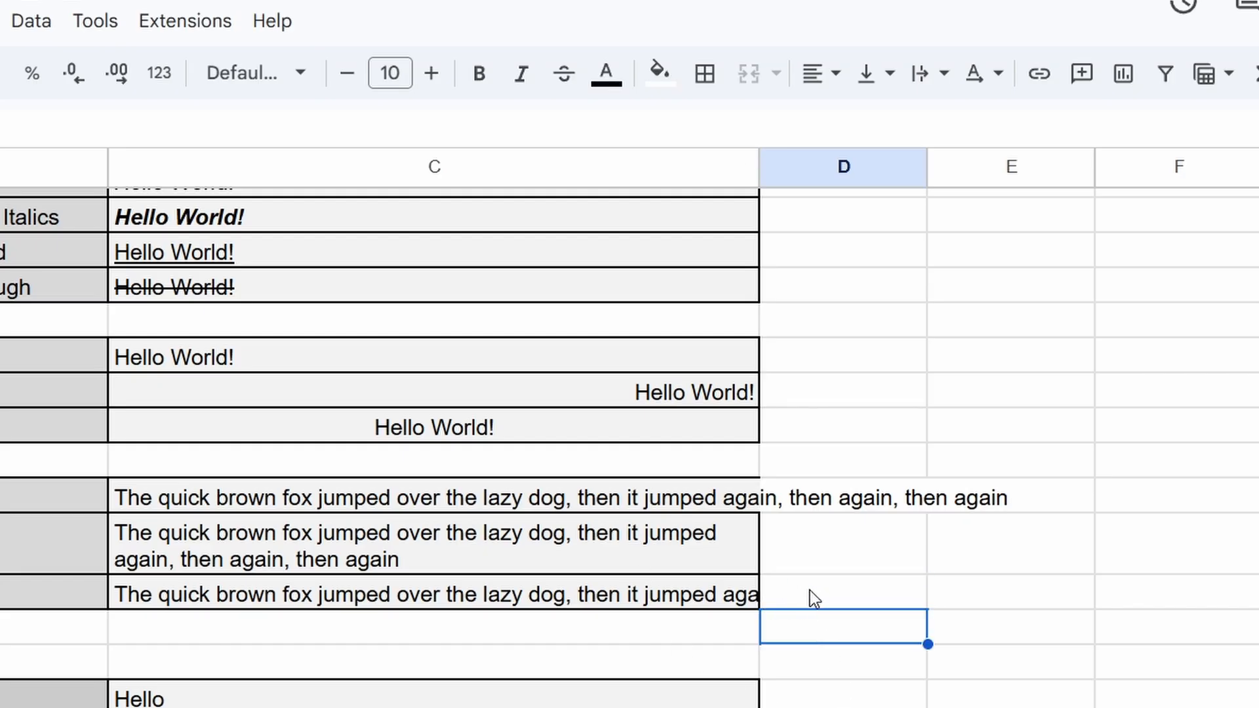
# - Clear the blank space from D34
pyautogui.click(848, 602)
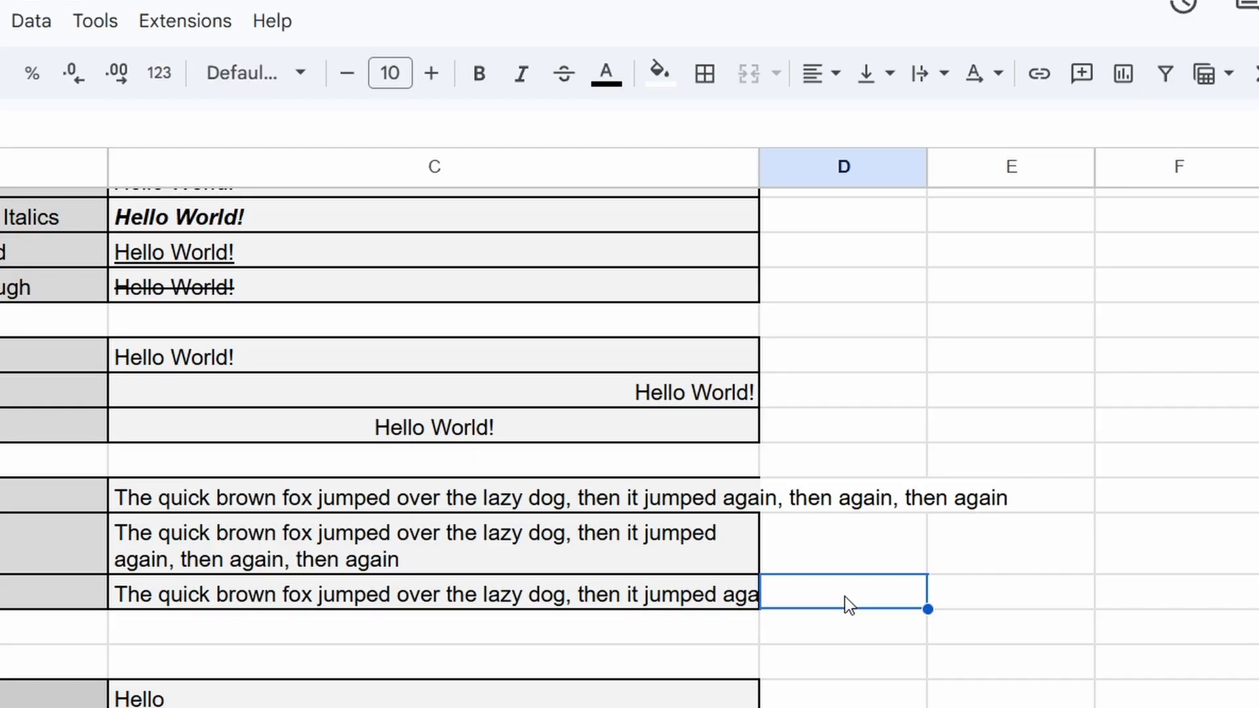
pyautogui.press('Delete')
pyautogui.press('Return')
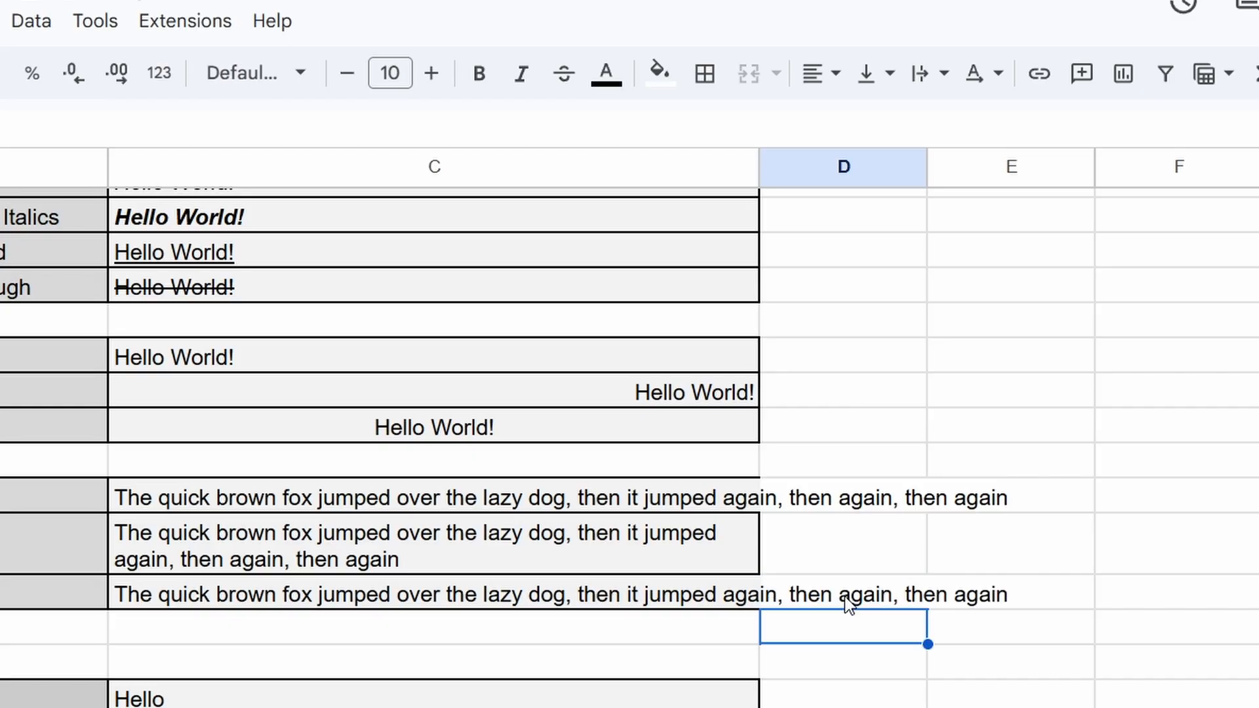
# - Set the text wrapping of C34 to Clip and check the neighbouring cell D34
pyautogui.click(845, 596)
pyautogui.press('Left')
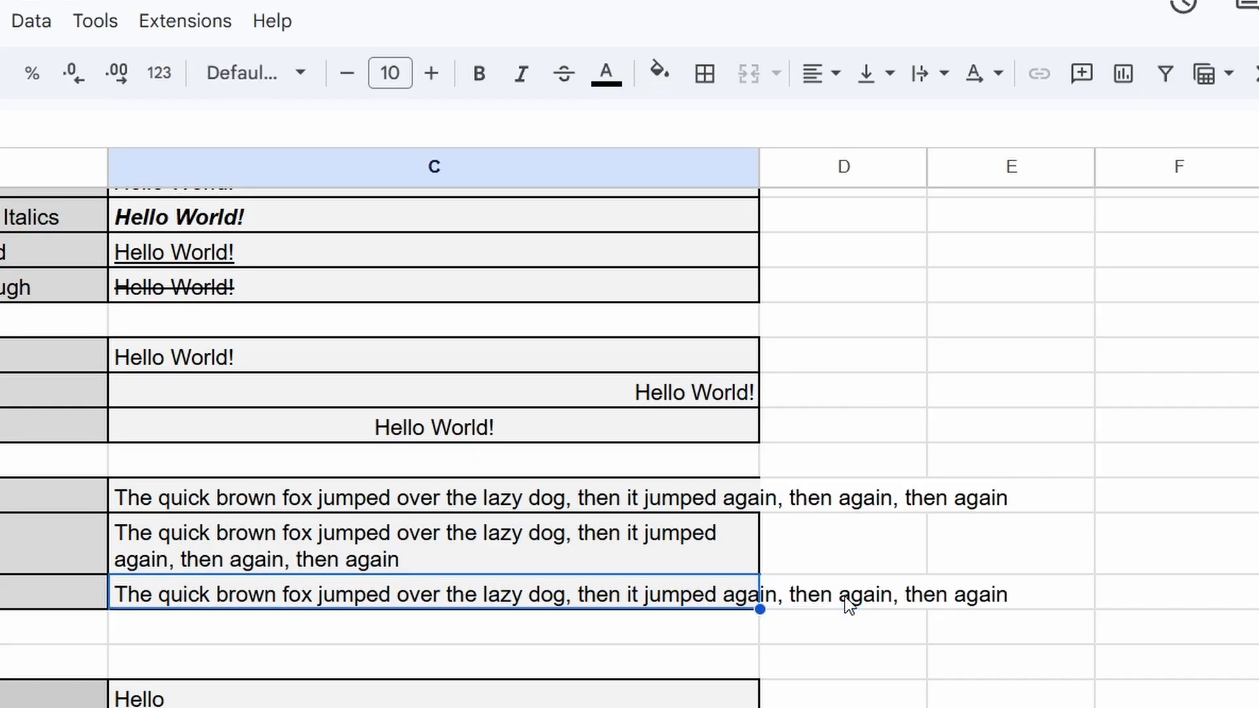
pyautogui.click(946, 73)
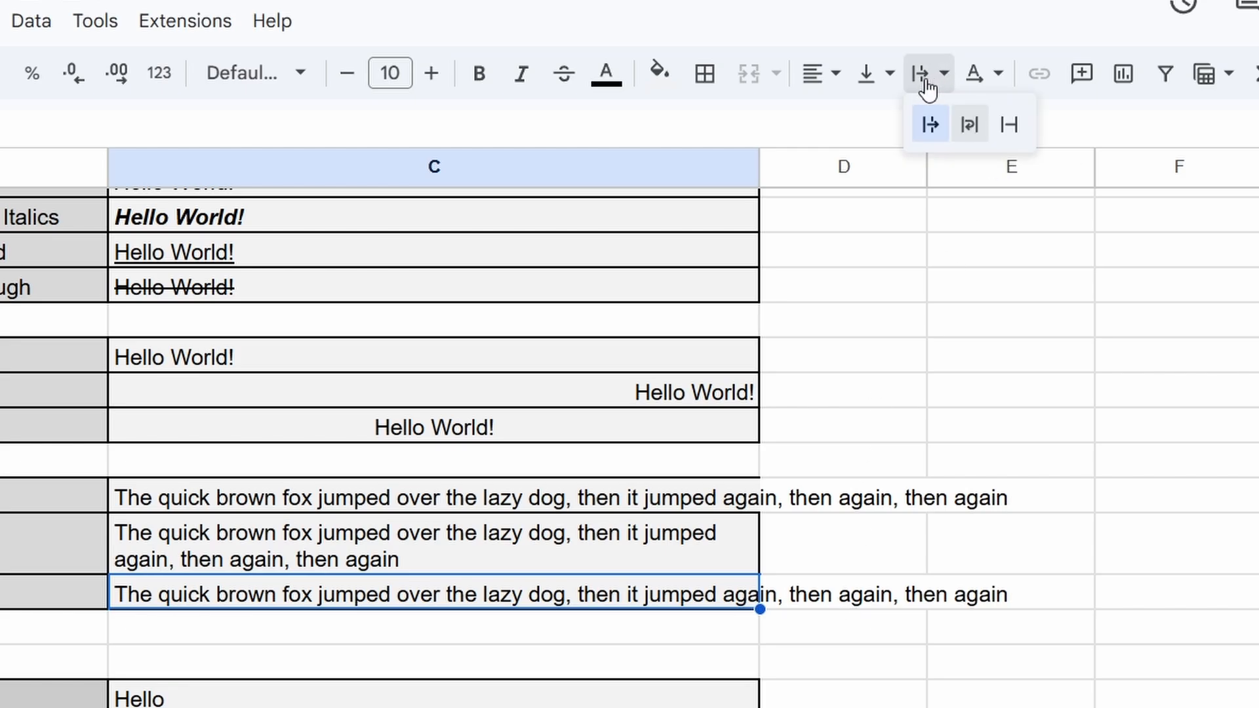
pyautogui.click(1010, 134)
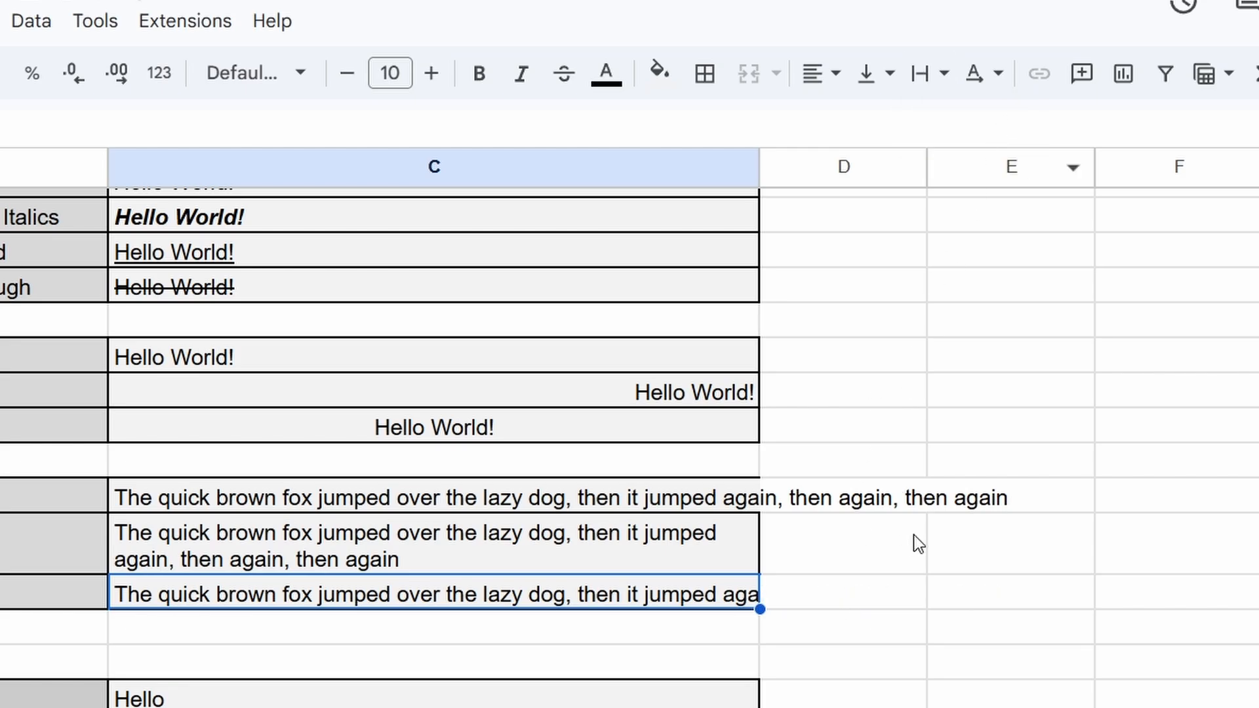
pyautogui.click(846, 598)
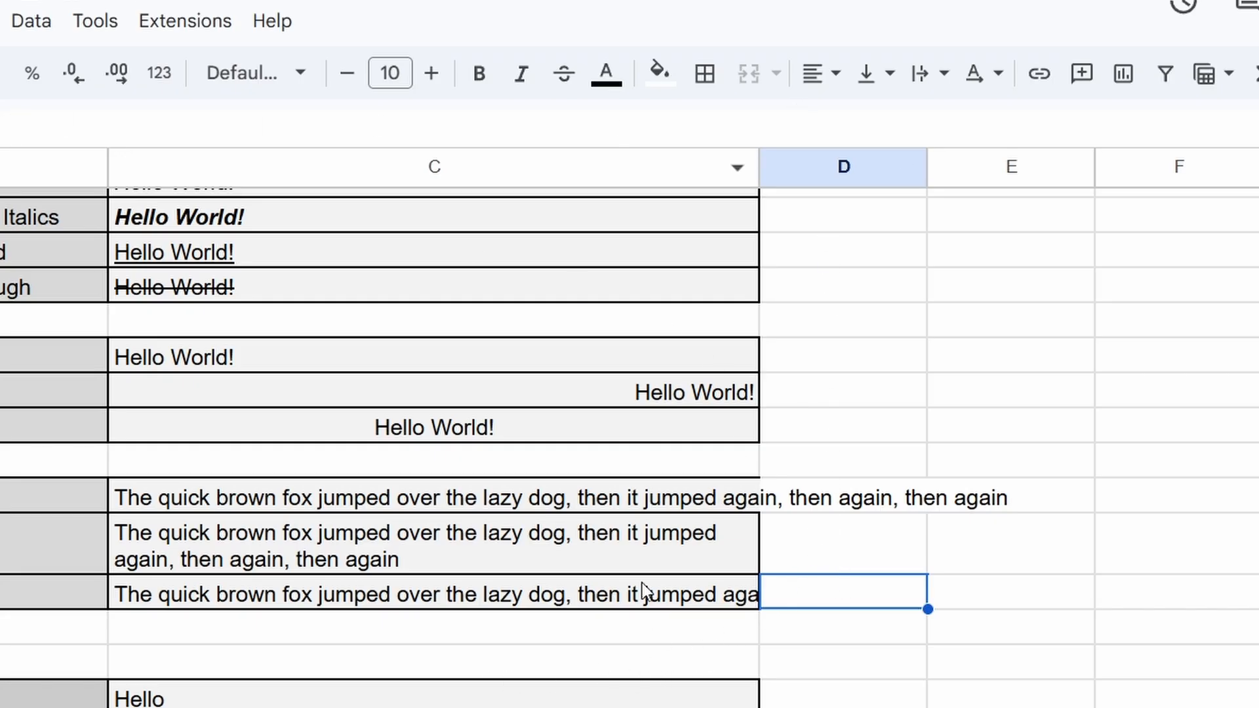
# - Narrow column C slightly to compare how the long, wrapped and clipped texts adapt
pyautogui.click(602, 598)
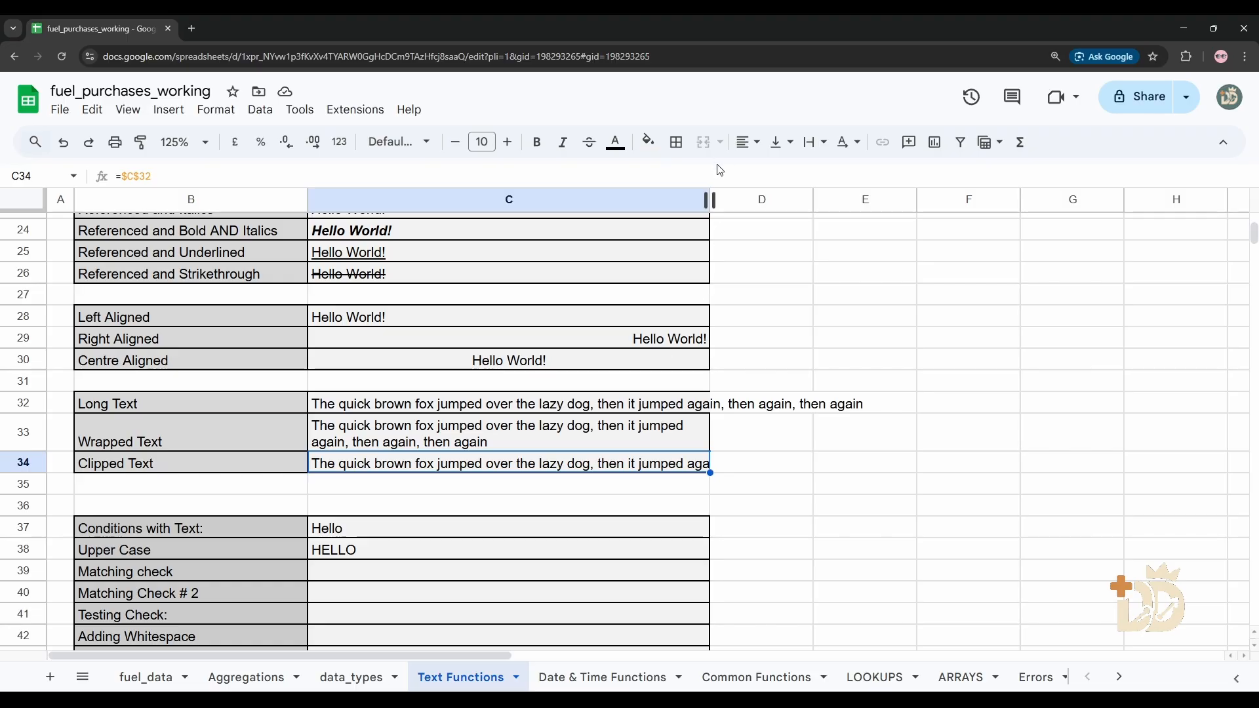
pyautogui.moveTo(709, 199); pyautogui.dragTo(663, 199)
pyautogui.click(724, 428)
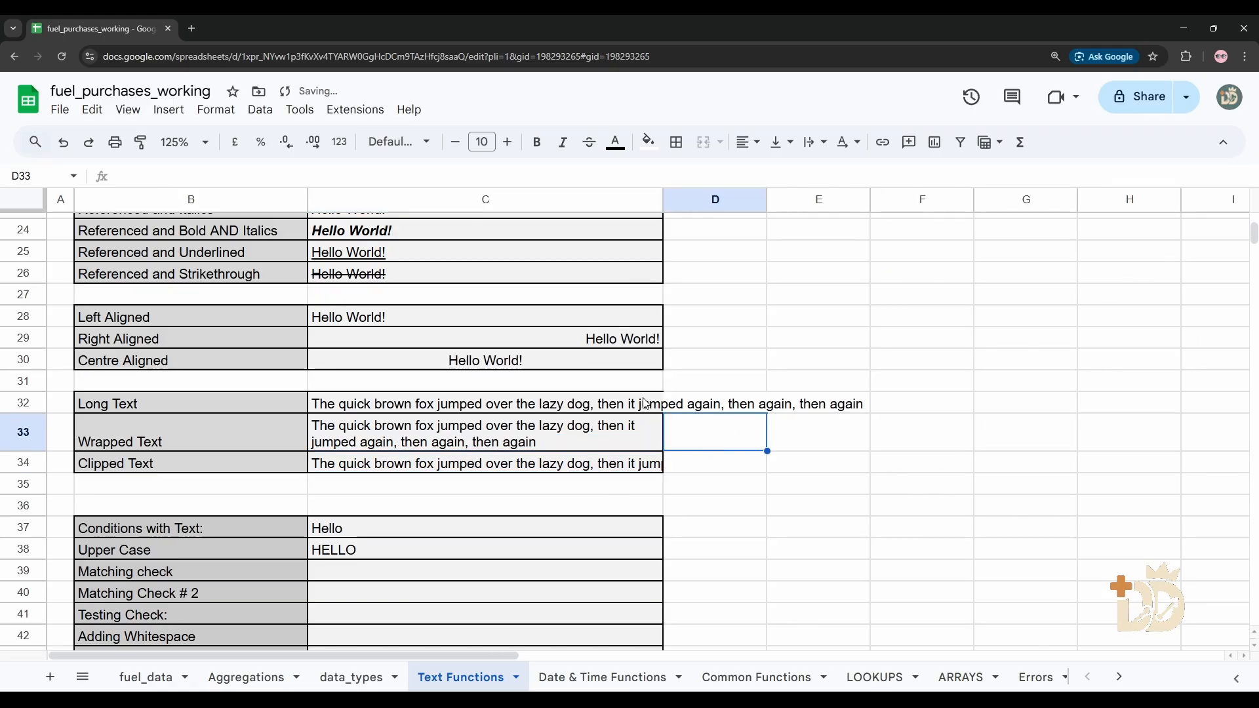
# - Compare the contents of C37 and C38 in the Conditions with Text block, looking at their letter case
pyautogui.scroll(-4, 595, 441)
pyautogui.scroll(1, 463, 381)
pyautogui.click(436, 368)
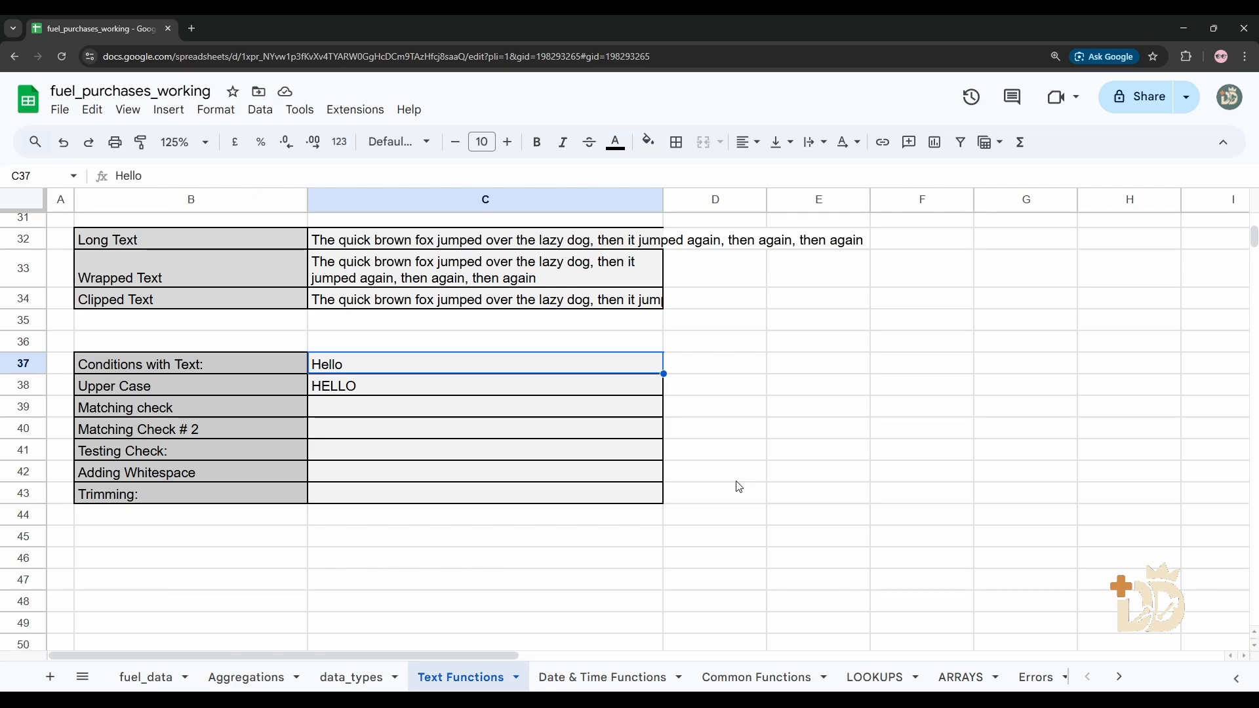
pyautogui.click(456, 386)
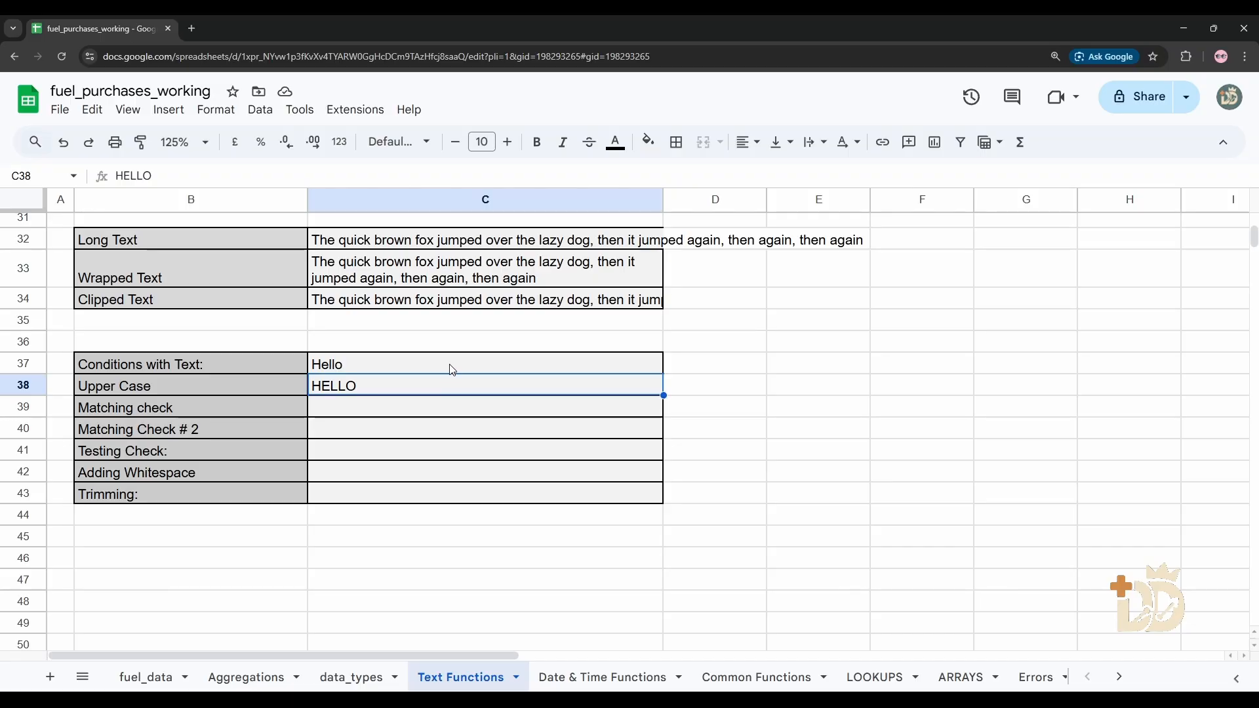
pyautogui.click(449, 367)
pyautogui.click(429, 391)
pyautogui.click(398, 366)
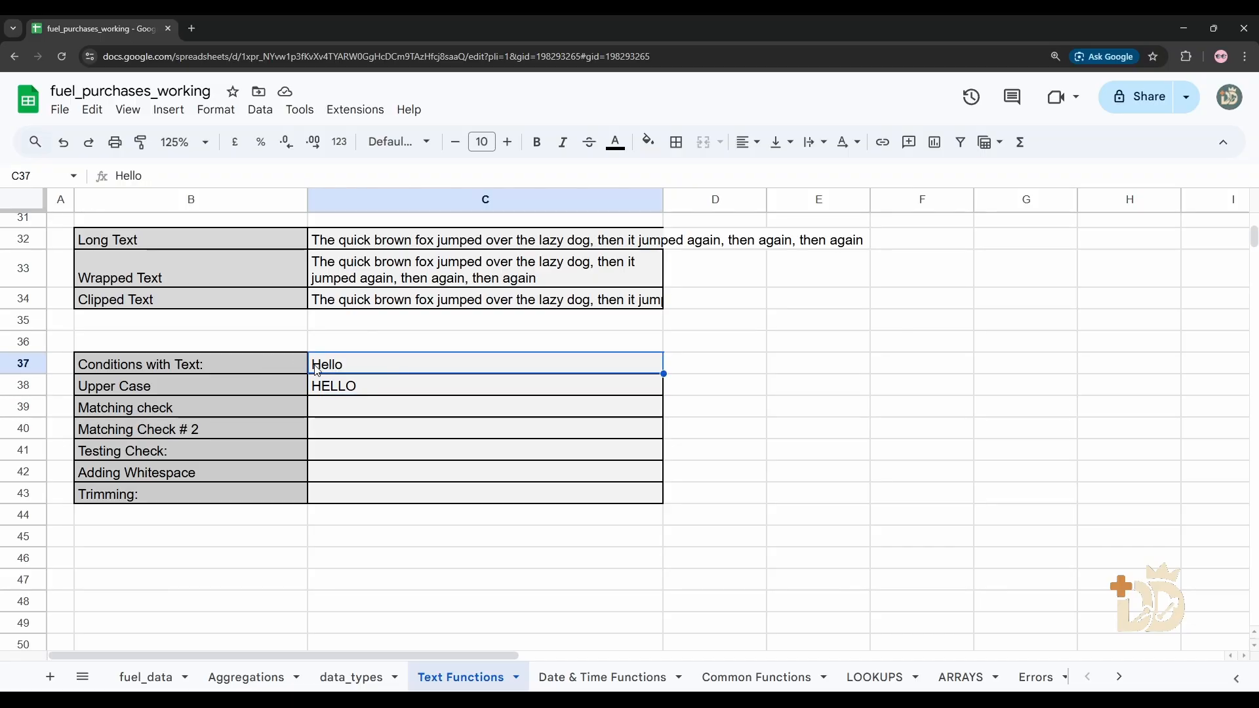
pyautogui.click(382, 386)
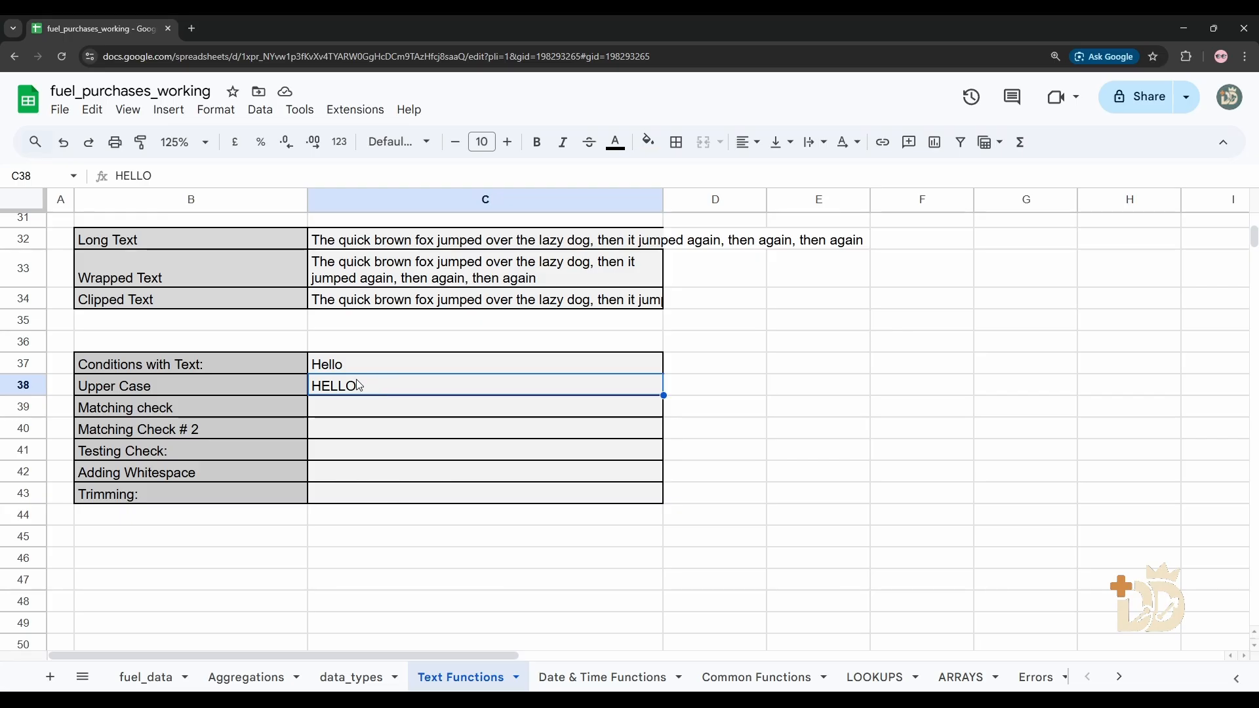
# - Enter the matching check =C37=C38 in C39 and review the resulting cell
pyautogui.click(347, 413)
pyautogui.click(262, 176)
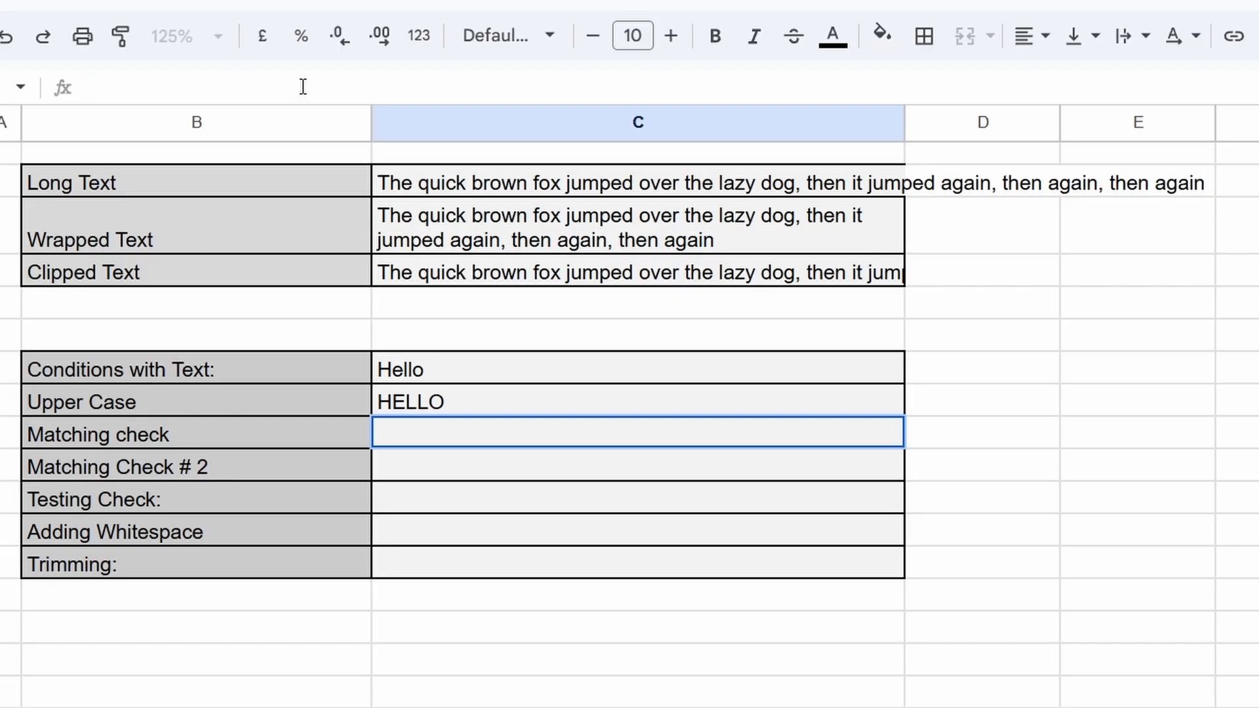
pyautogui.write('=')
pyautogui.click(470, 371)
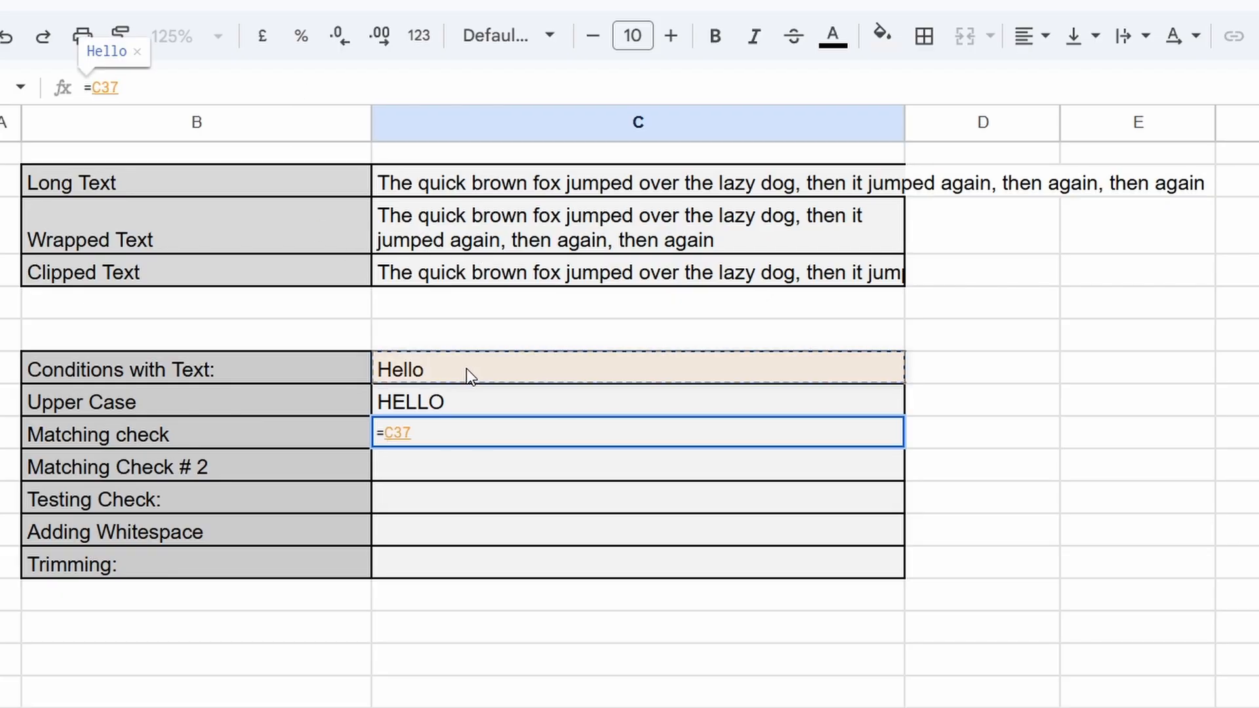
pyautogui.write('=')
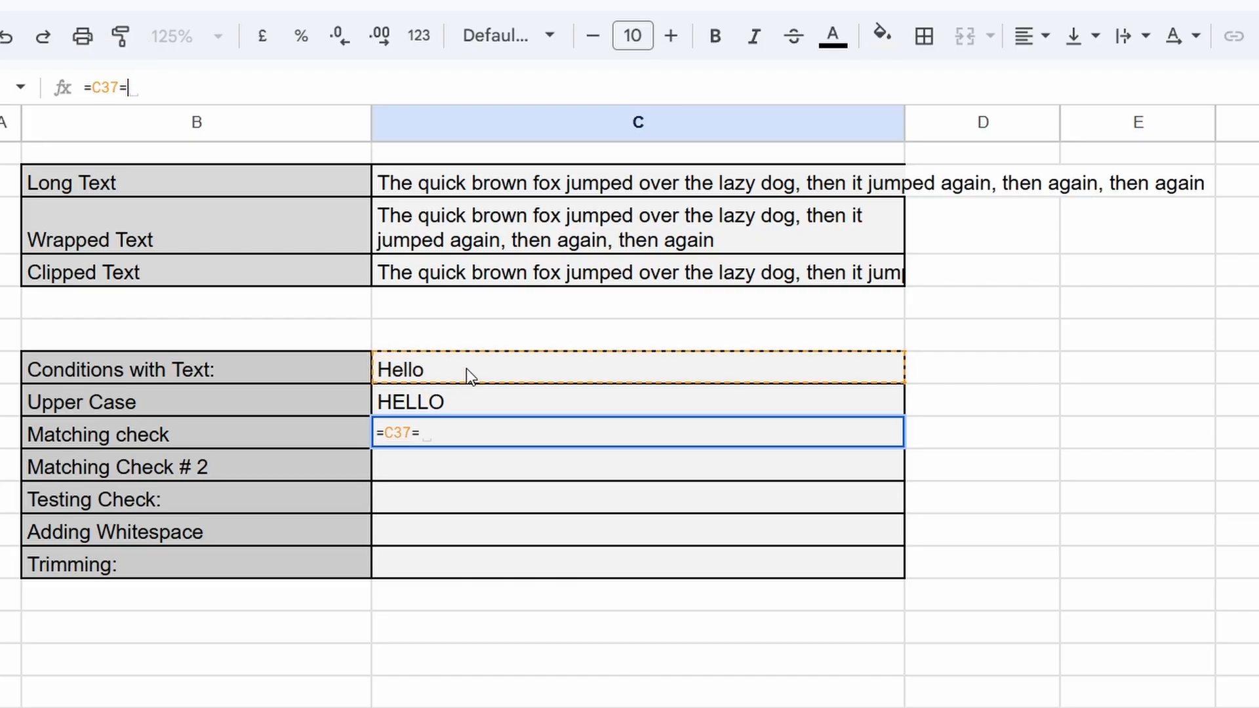
pyautogui.click(472, 400)
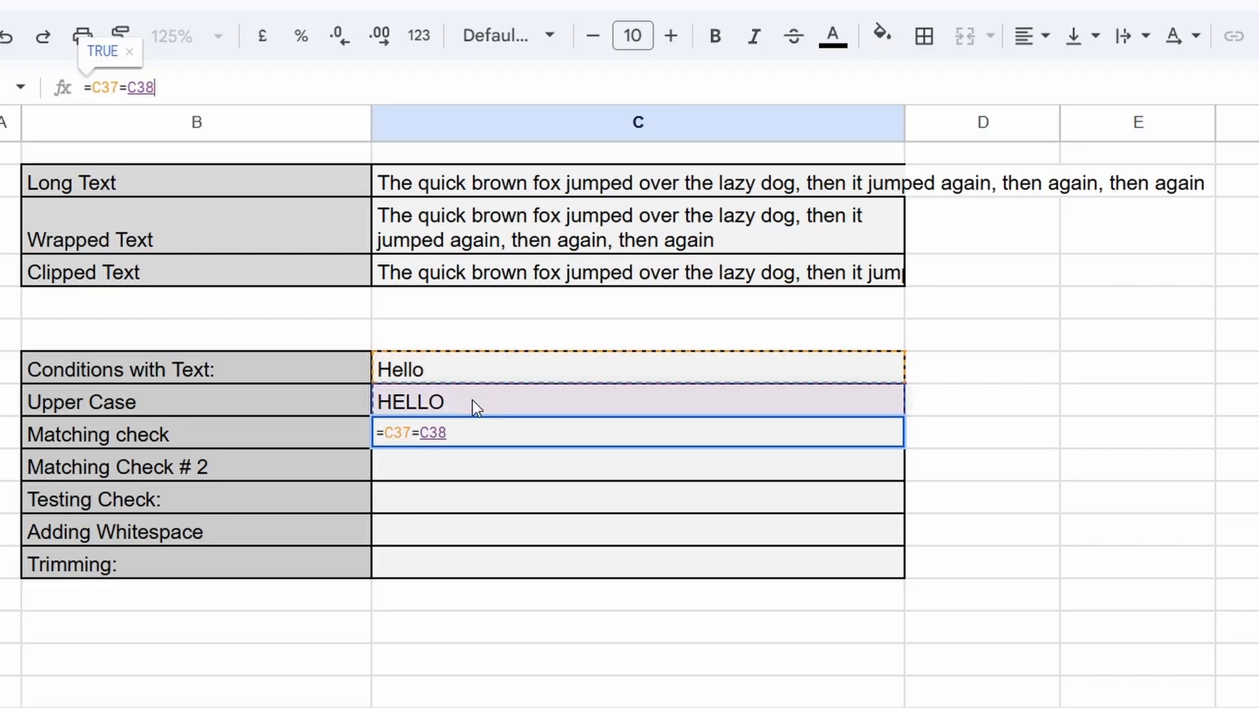
pyautogui.press('Return')
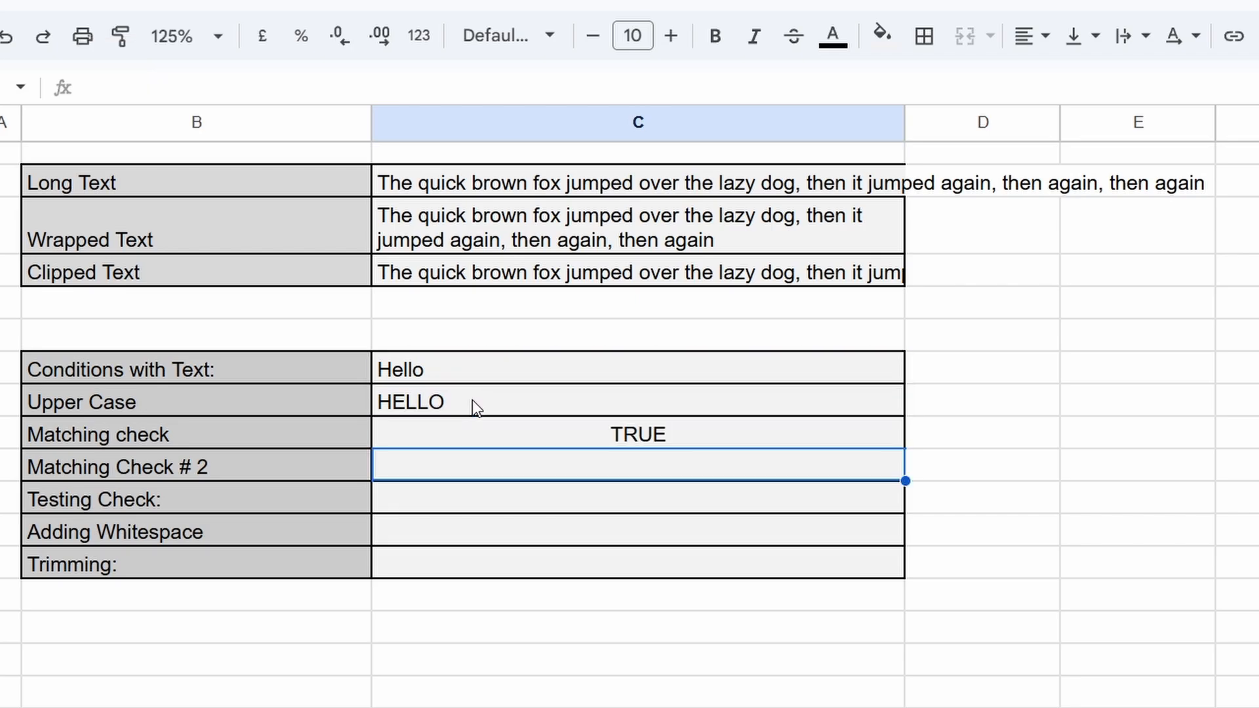
pyautogui.press('Up')
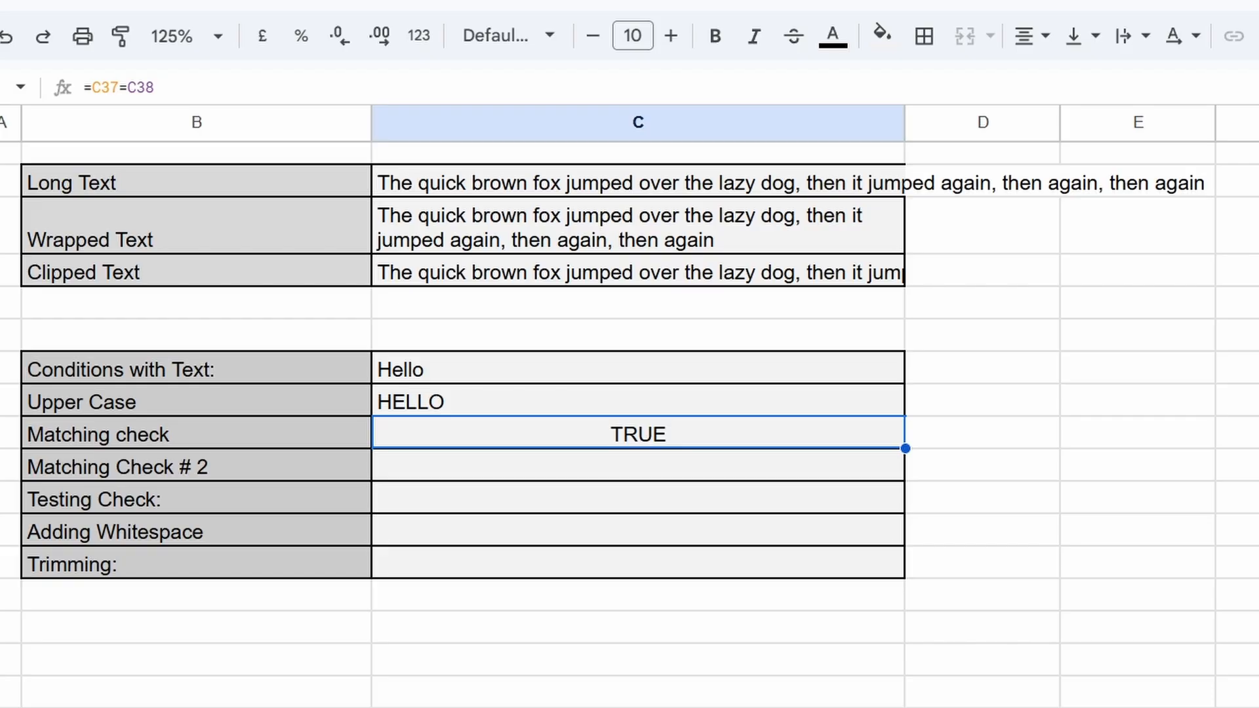
# - Enter the second matching check =C37="HeLlO" in C40
pyautogui.click(638, 465)
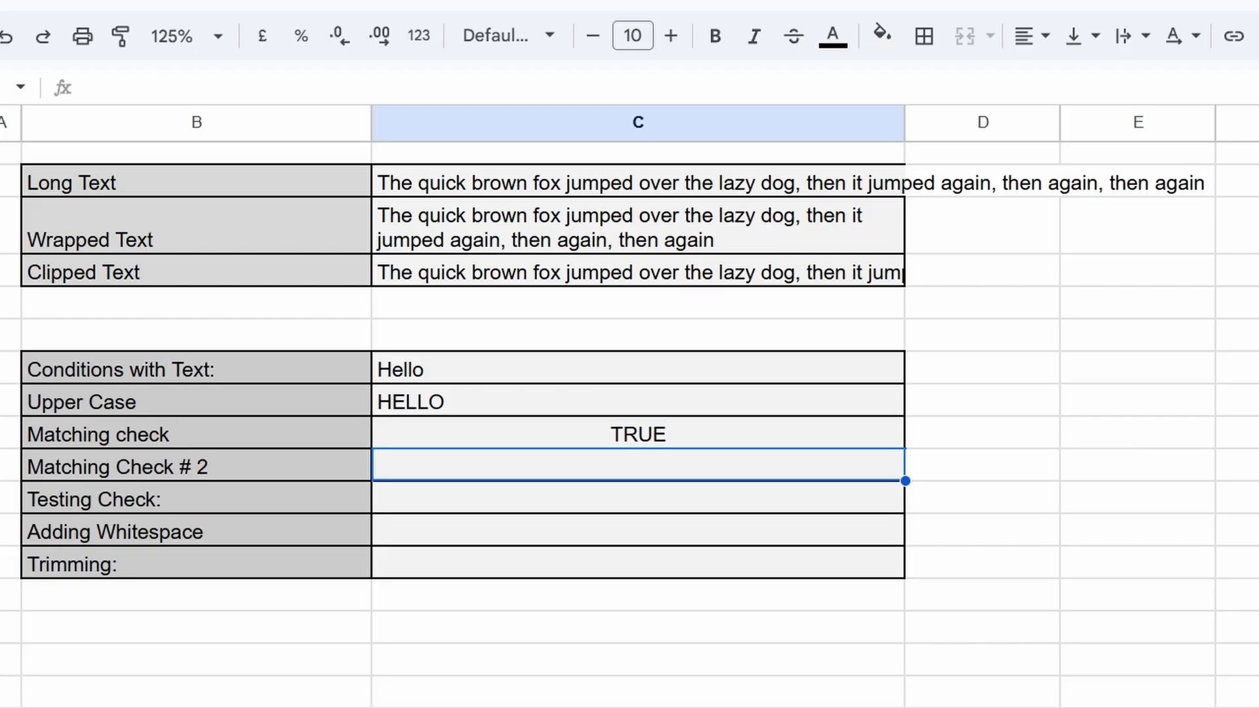
pyautogui.write('=')
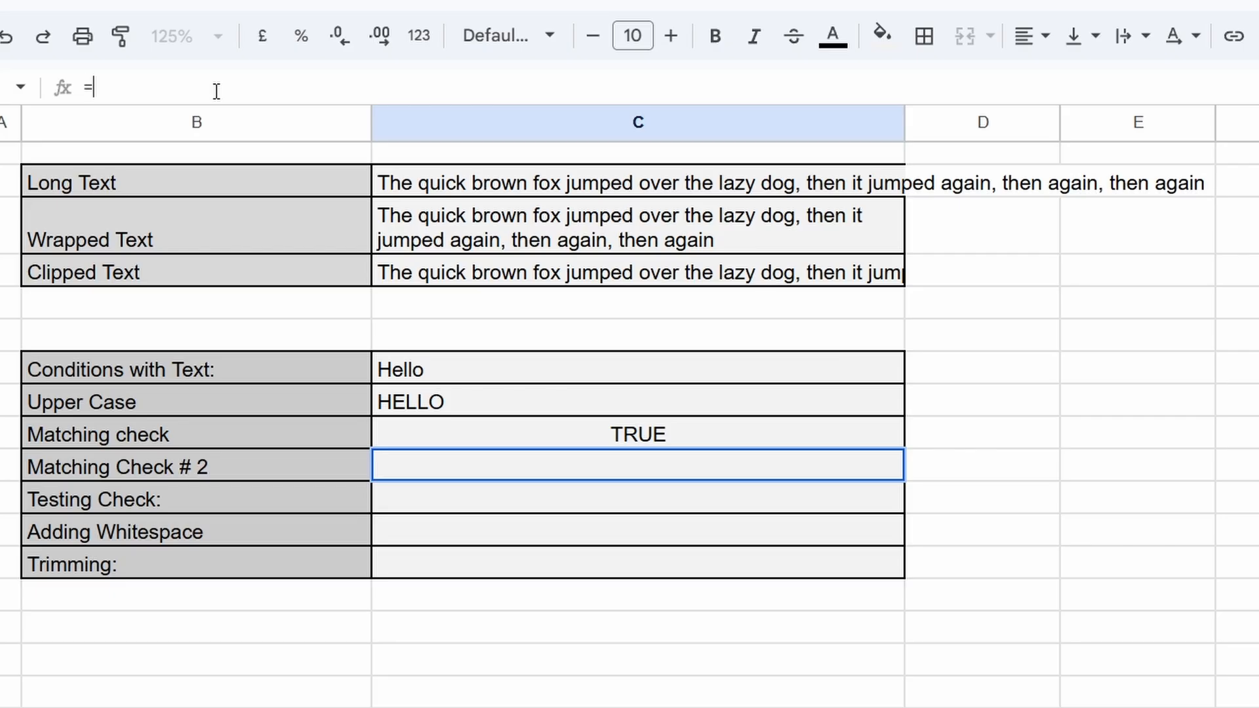
pyautogui.click(509, 372)
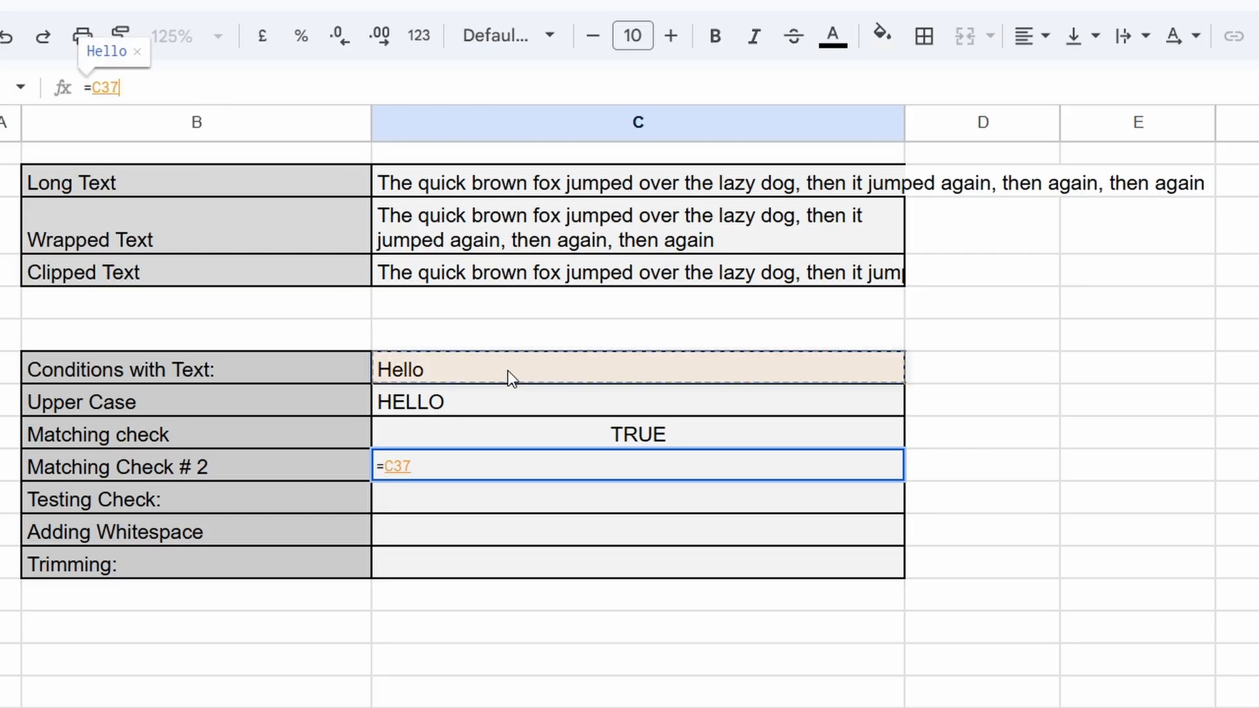
pyautogui.write('="H')
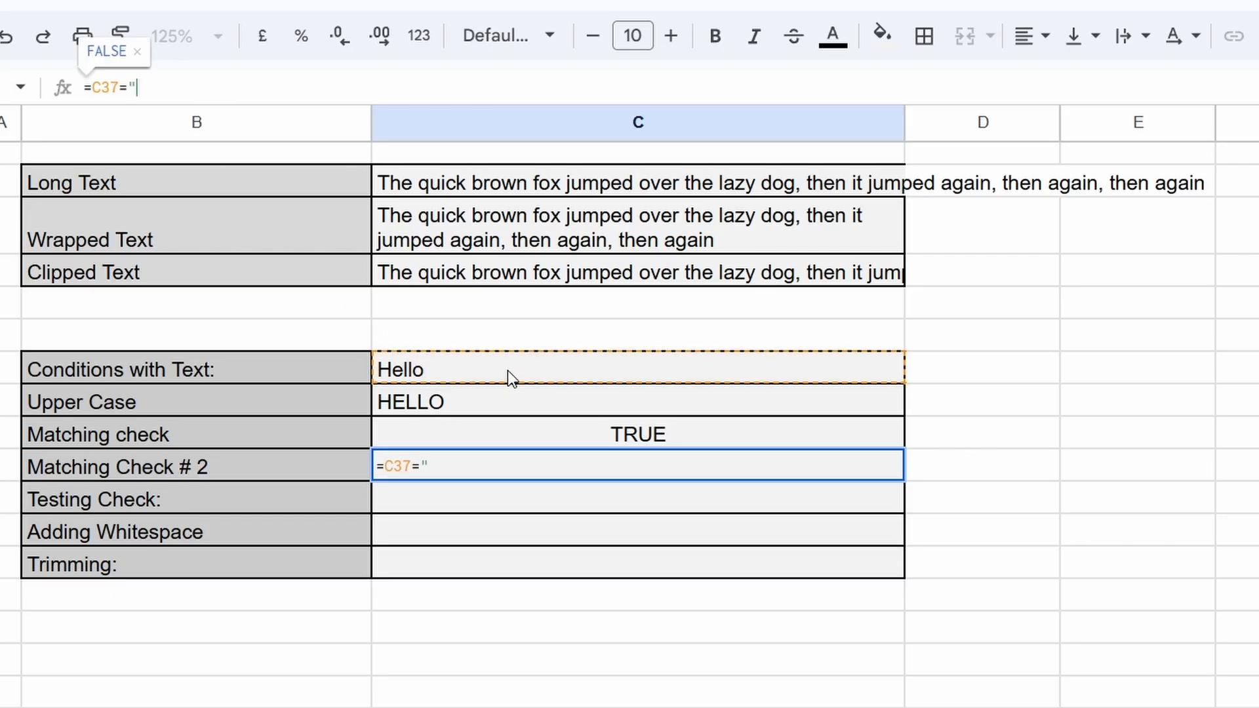
pyautogui.write('eLlO"')
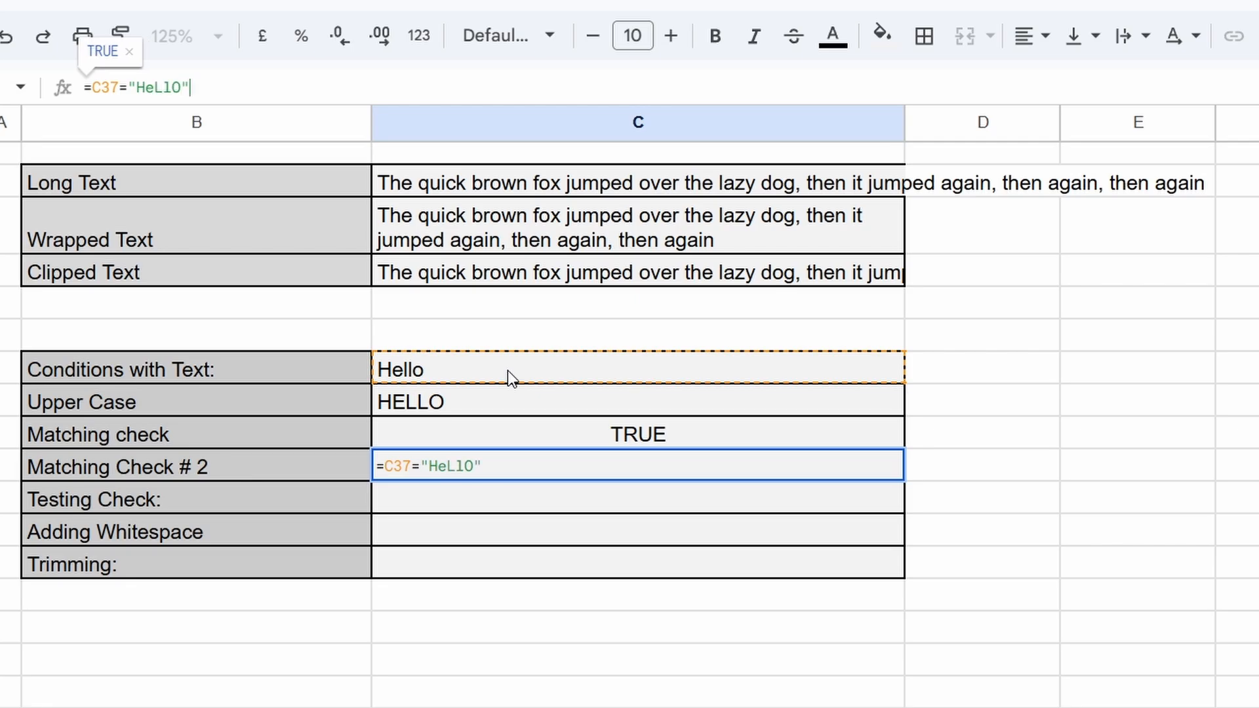
pyautogui.press('Return')
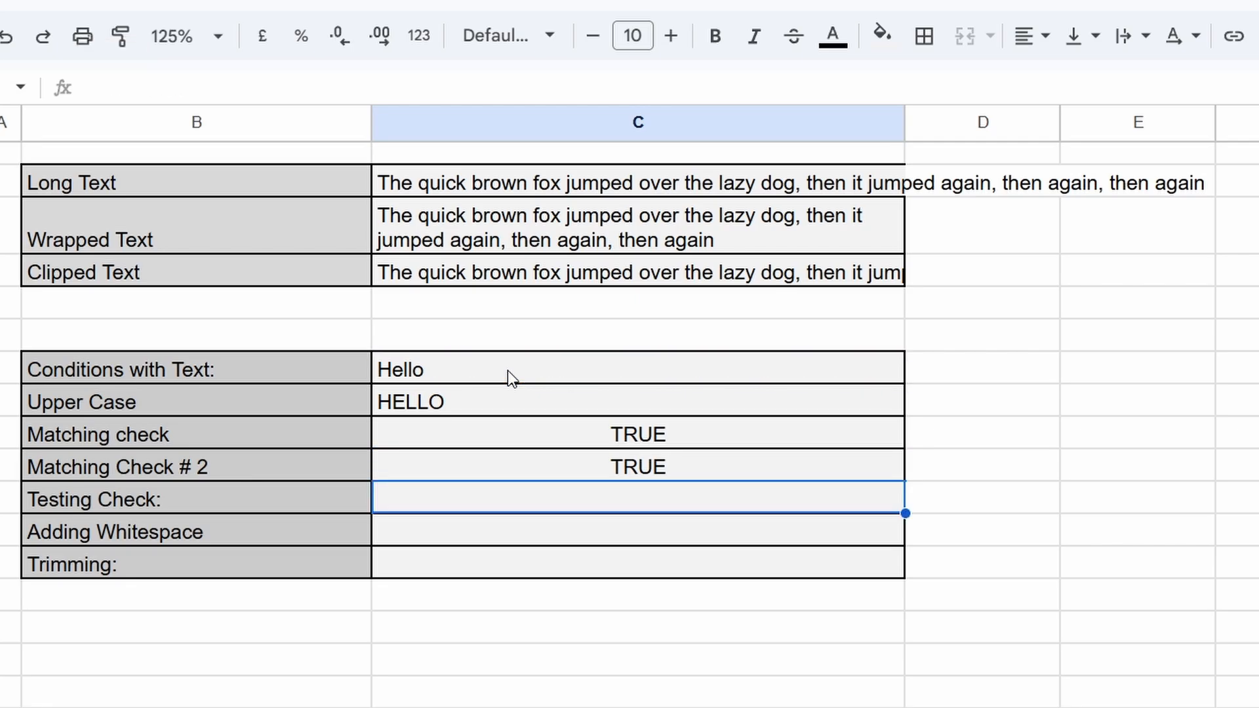
# - Compare the formulas and results of the two matching checks in C39 and C40
pyautogui.press('Up')
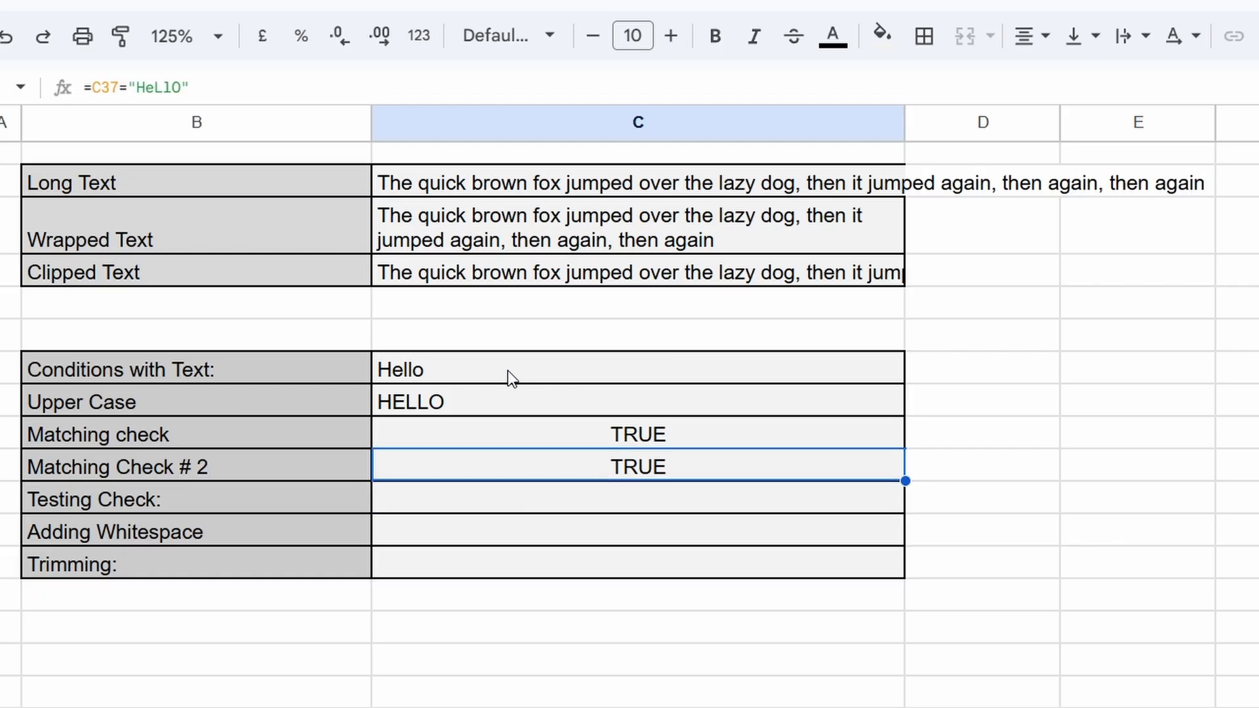
pyautogui.press('Up')
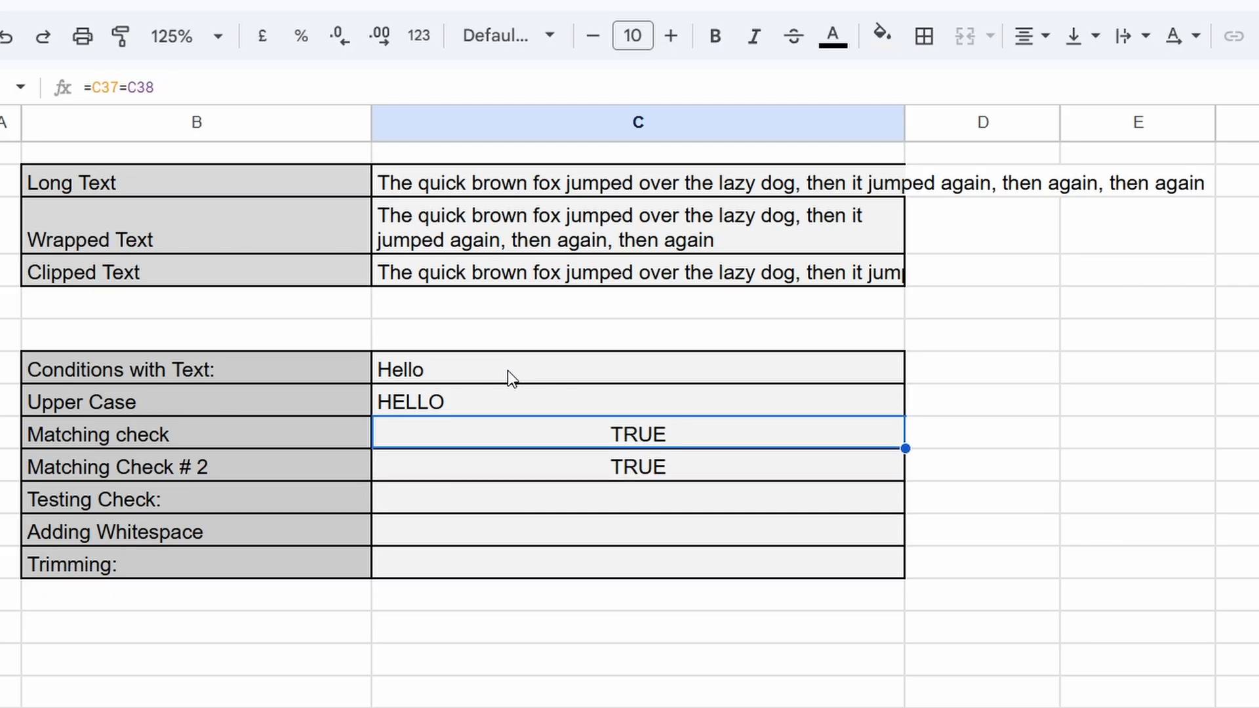
pyautogui.press('Down')
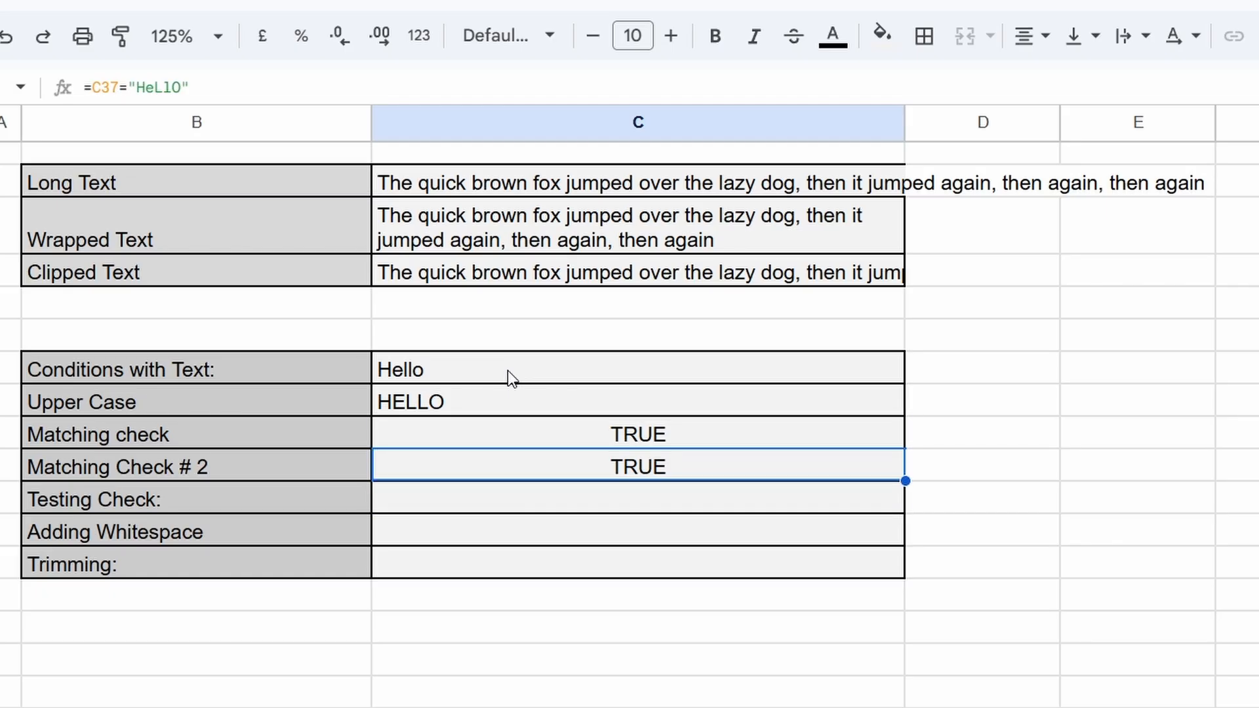
pyautogui.press('Up')
pyautogui.press('Down')
pyautogui.press('Down')
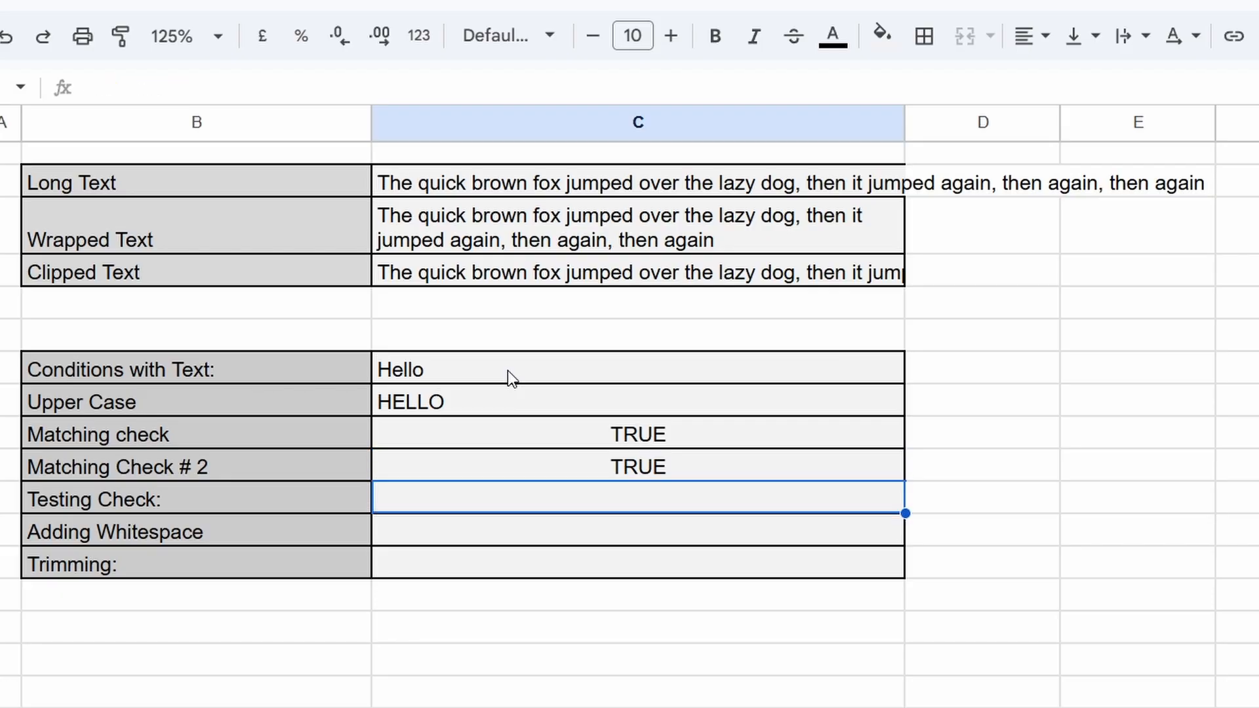
pyautogui.press('Up')
pyautogui.press('Up')
pyautogui.press('Down')
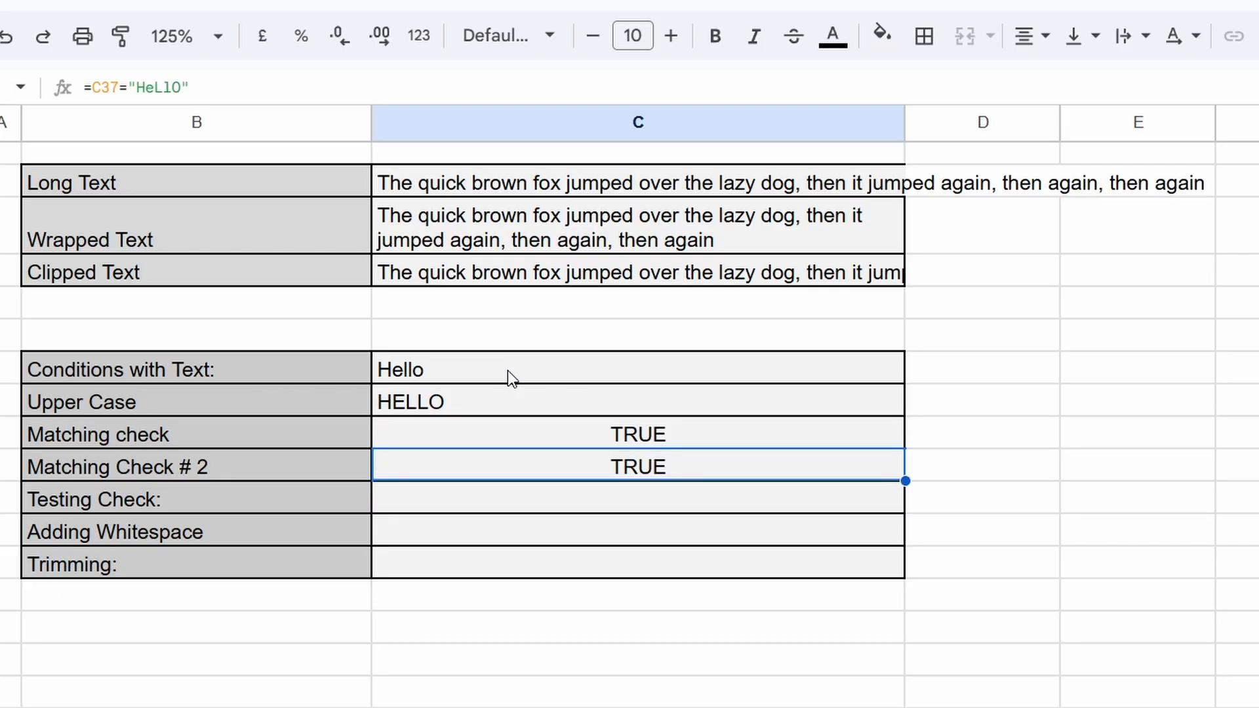
# - Enter the testing check =C38="Hi" in C41 and review its formula
pyautogui.press('Down')
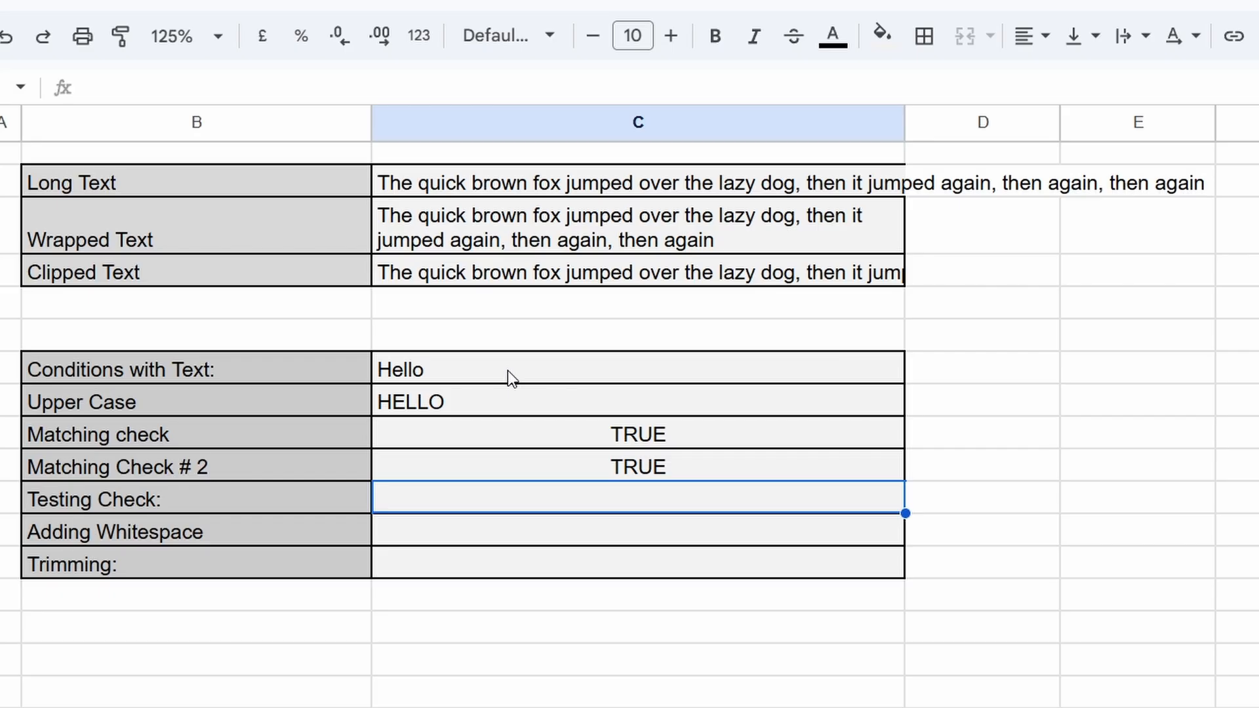
pyautogui.write('=')
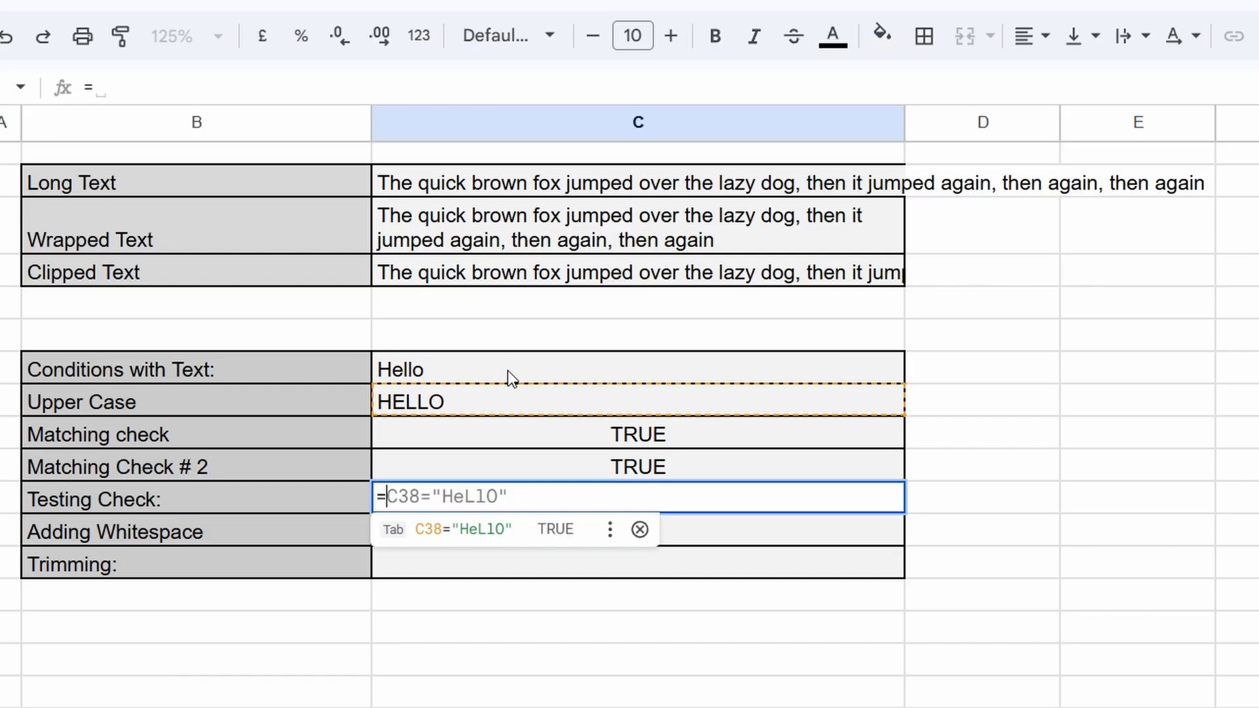
pyautogui.write('C')
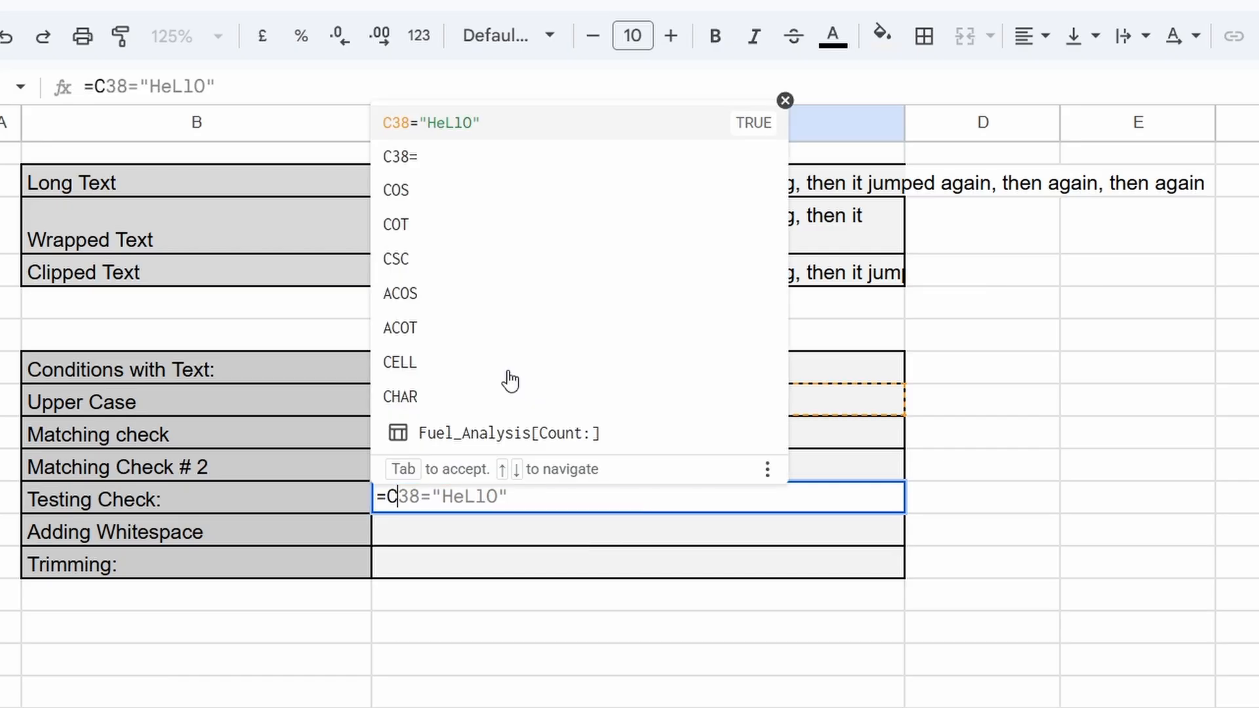
pyautogui.write('38')
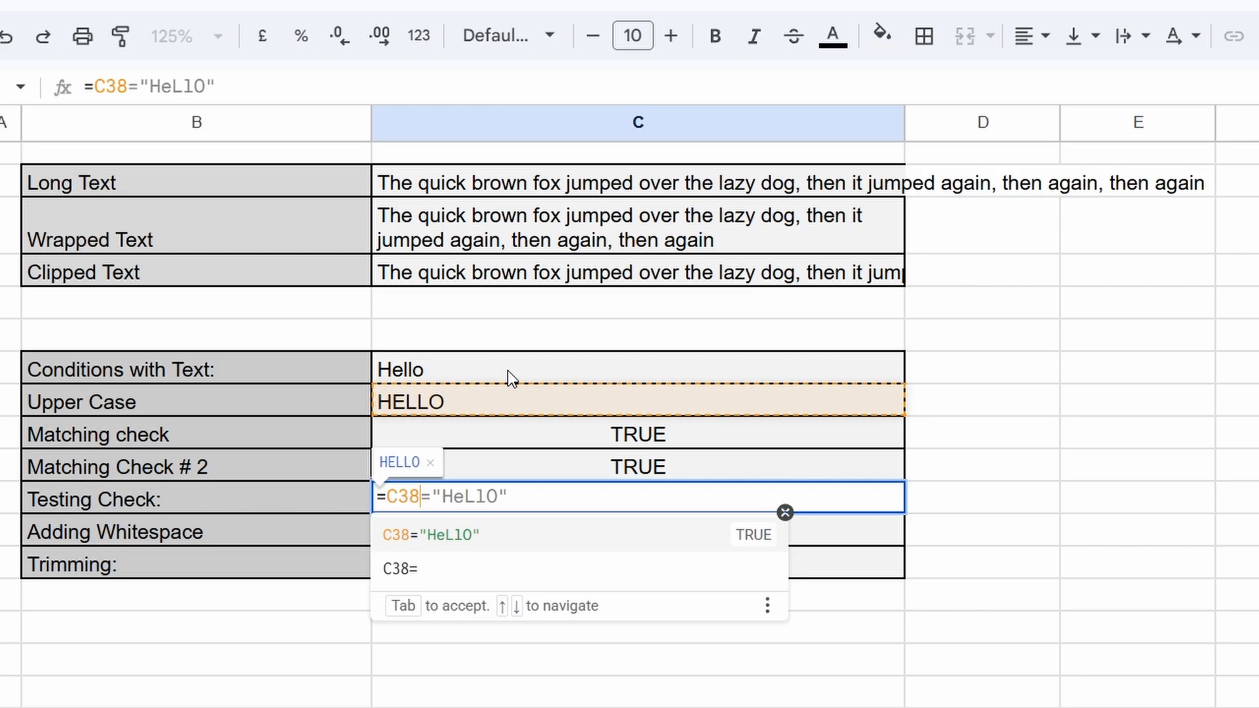
pyautogui.write('="Hi!"')
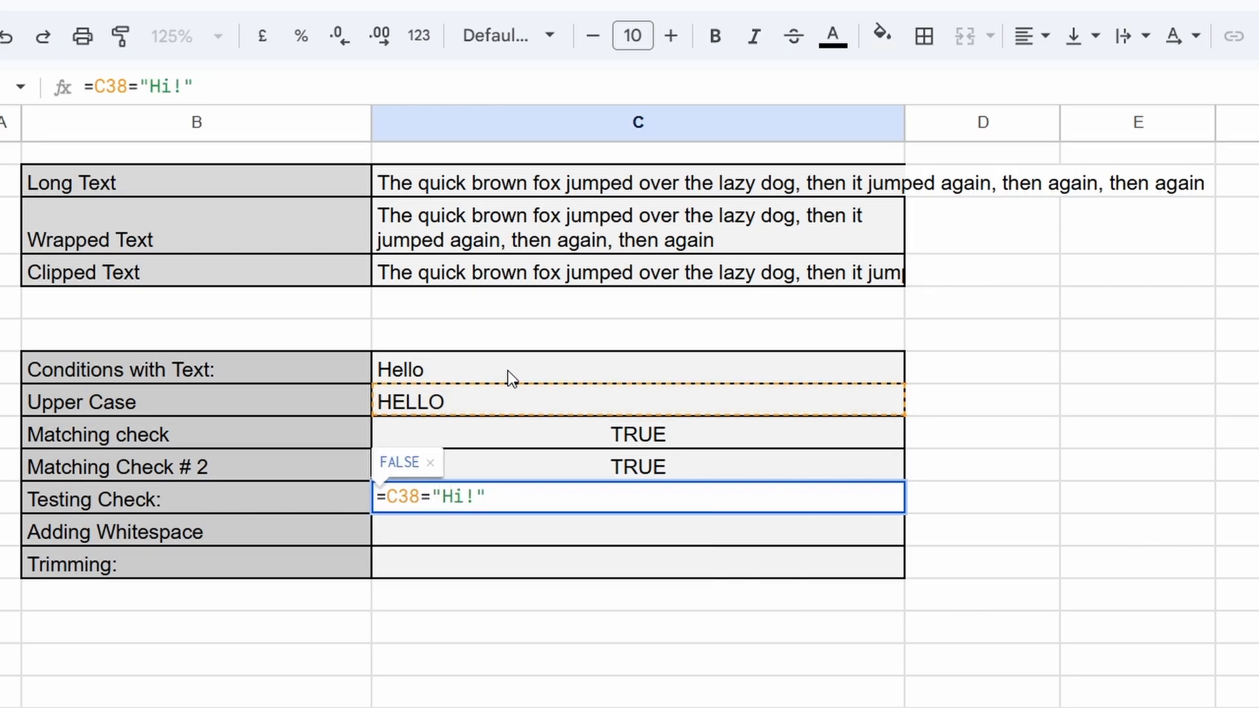
pyautogui.press('BackSpace')
pyautogui.press('BackSpace')
pyautogui.write('"')
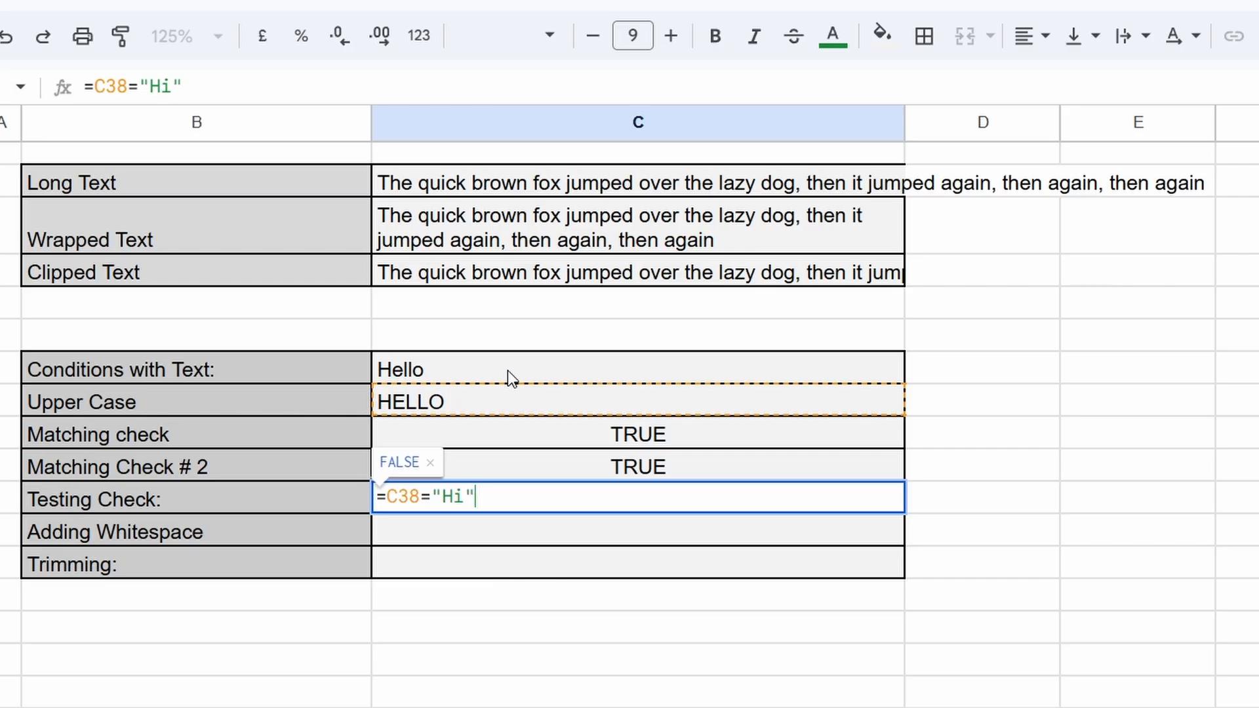
pyautogui.press('Return')
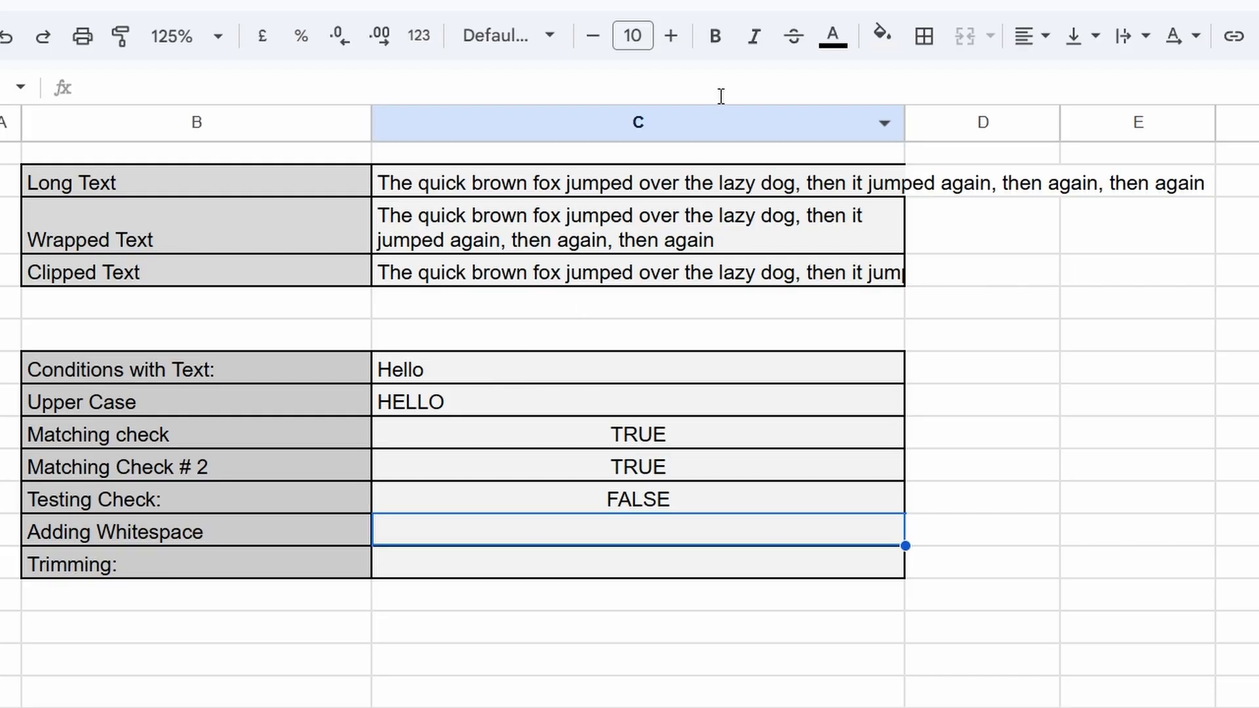
pyautogui.click(585, 505)
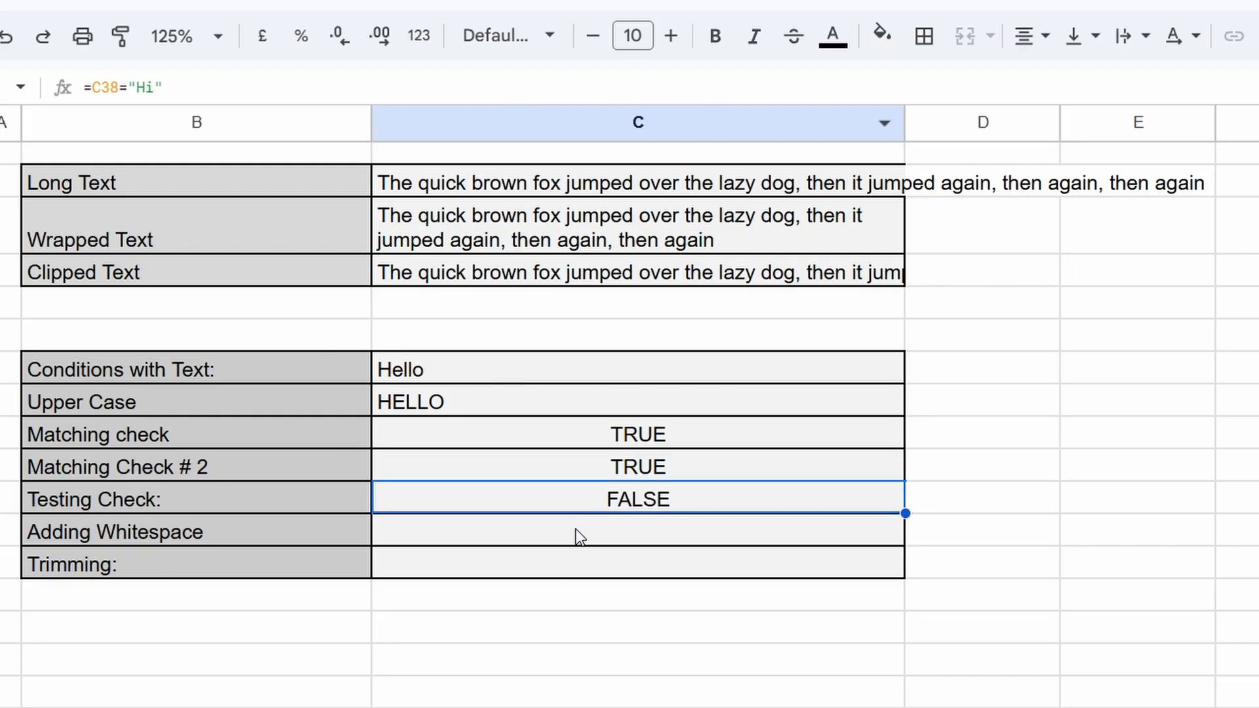
# - Enter the whitespace check in C42, comparing C38 with "Hello" followed by a long run of trailing spaces inside the quotes
pyautogui.click(576, 529)
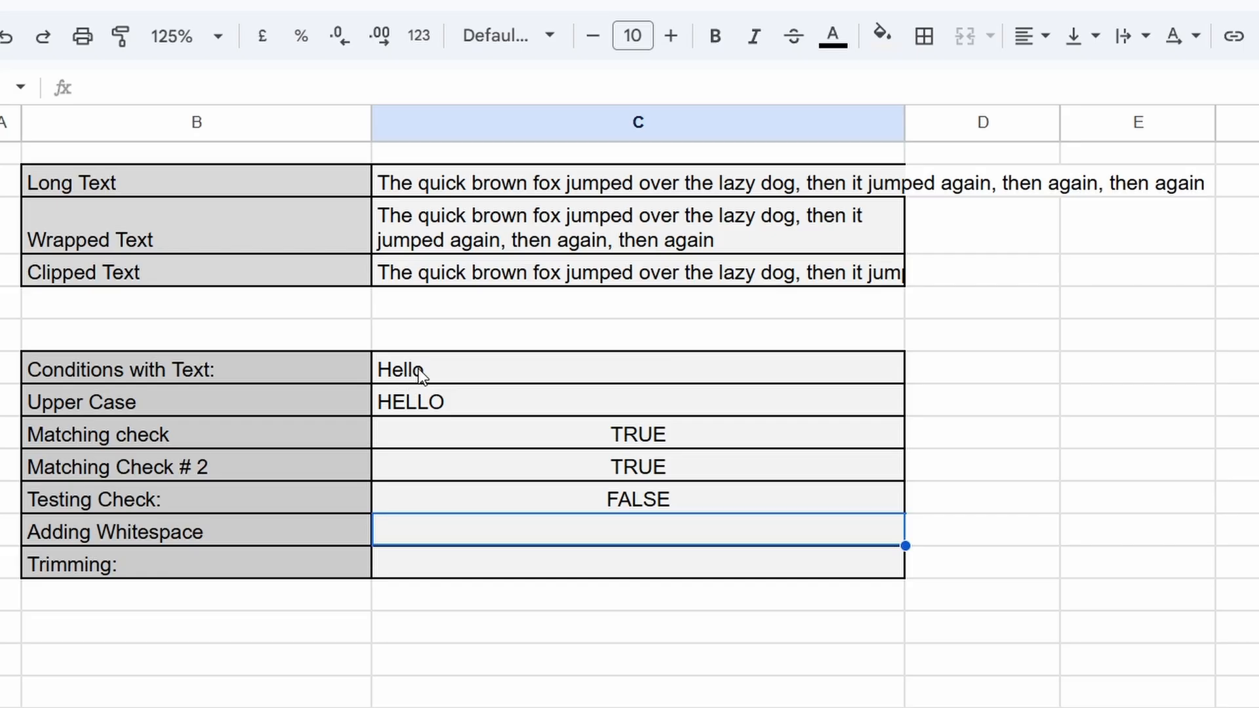
pyautogui.click(253, 89)
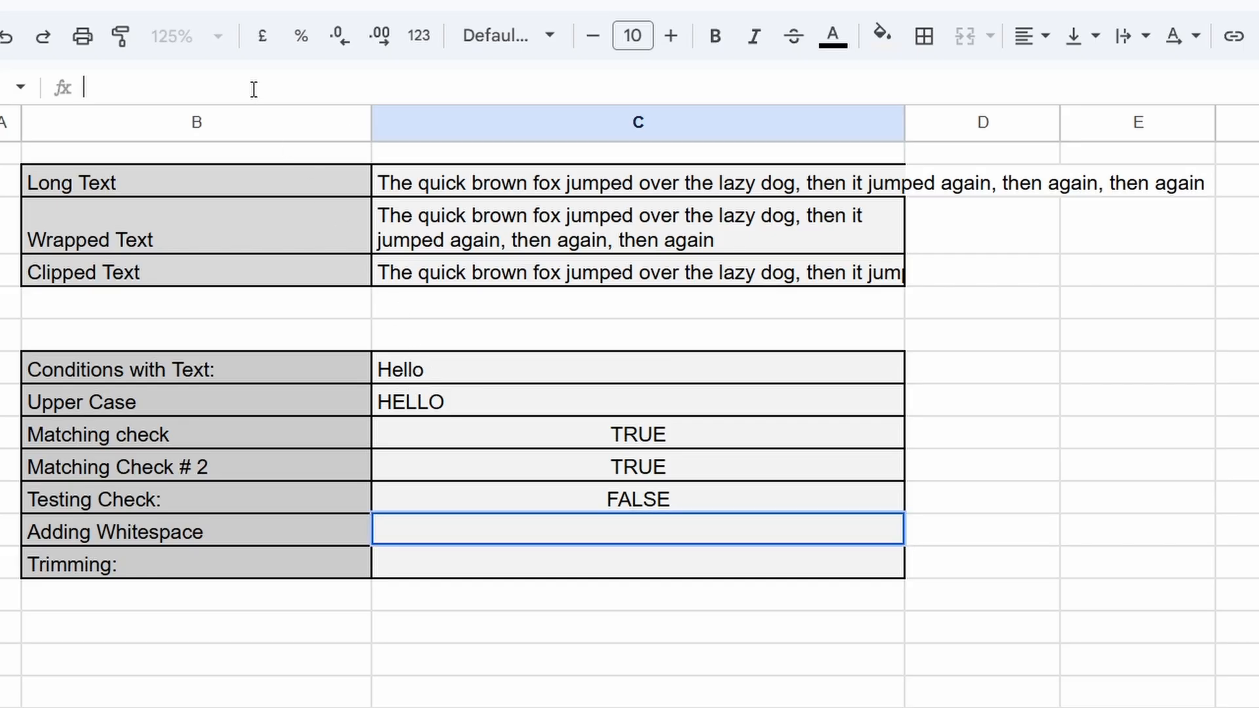
pyautogui.write('=C38')
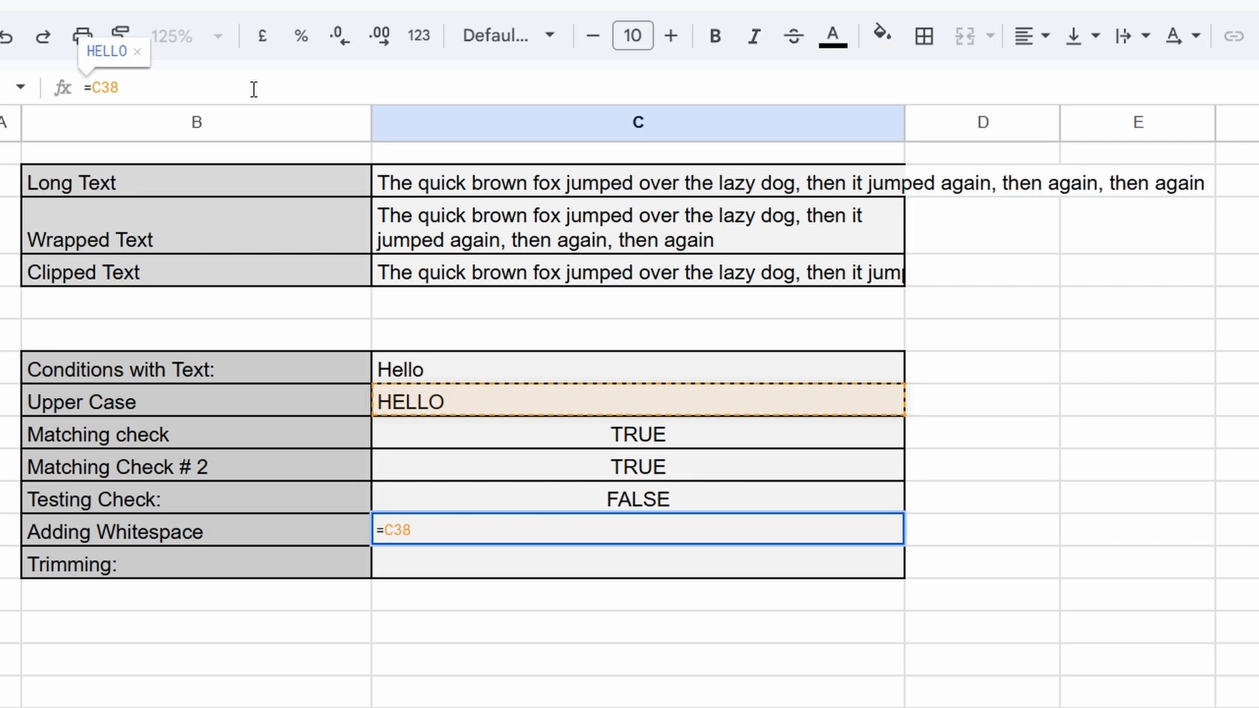
pyautogui.write('="')
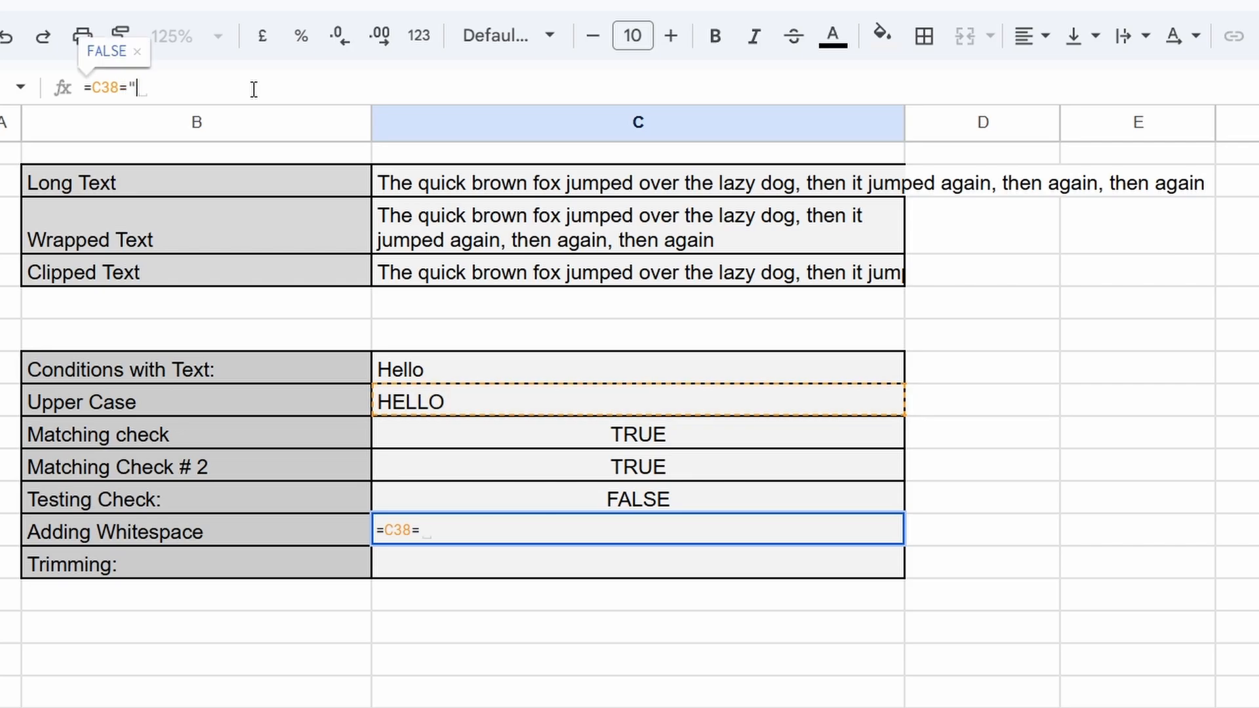
pyautogui.write('Hello')
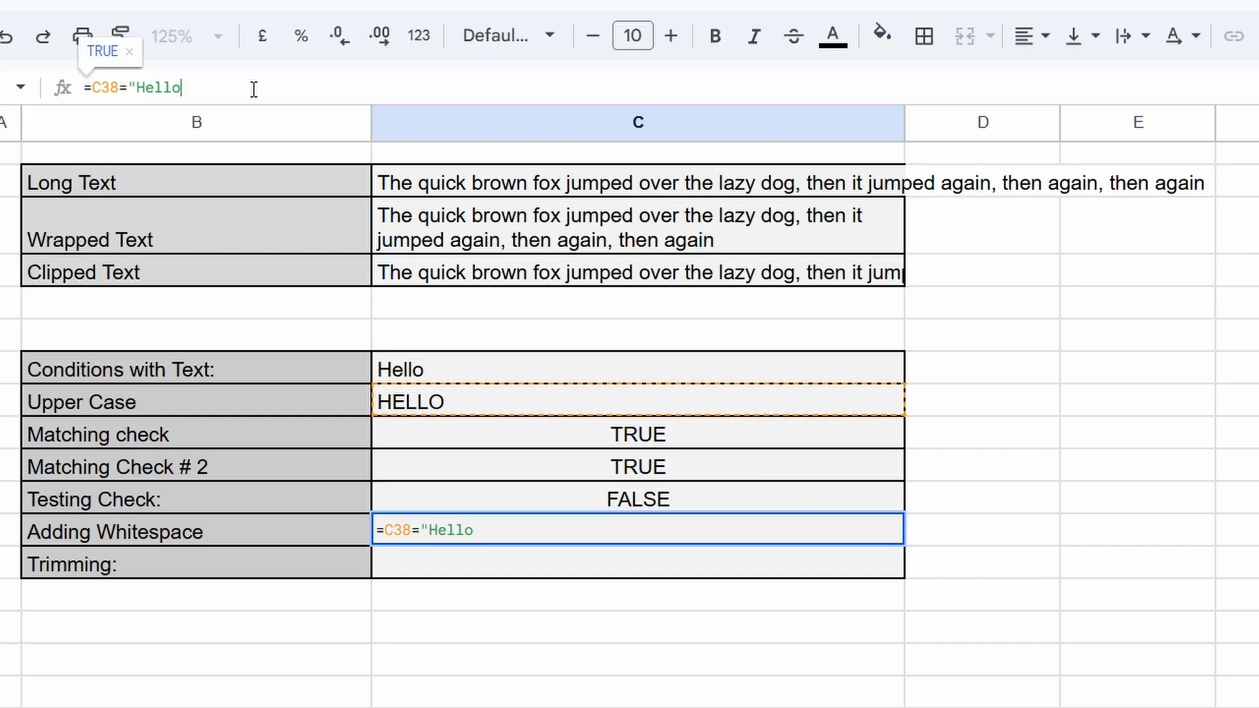
pyautogui.write('                 ")')
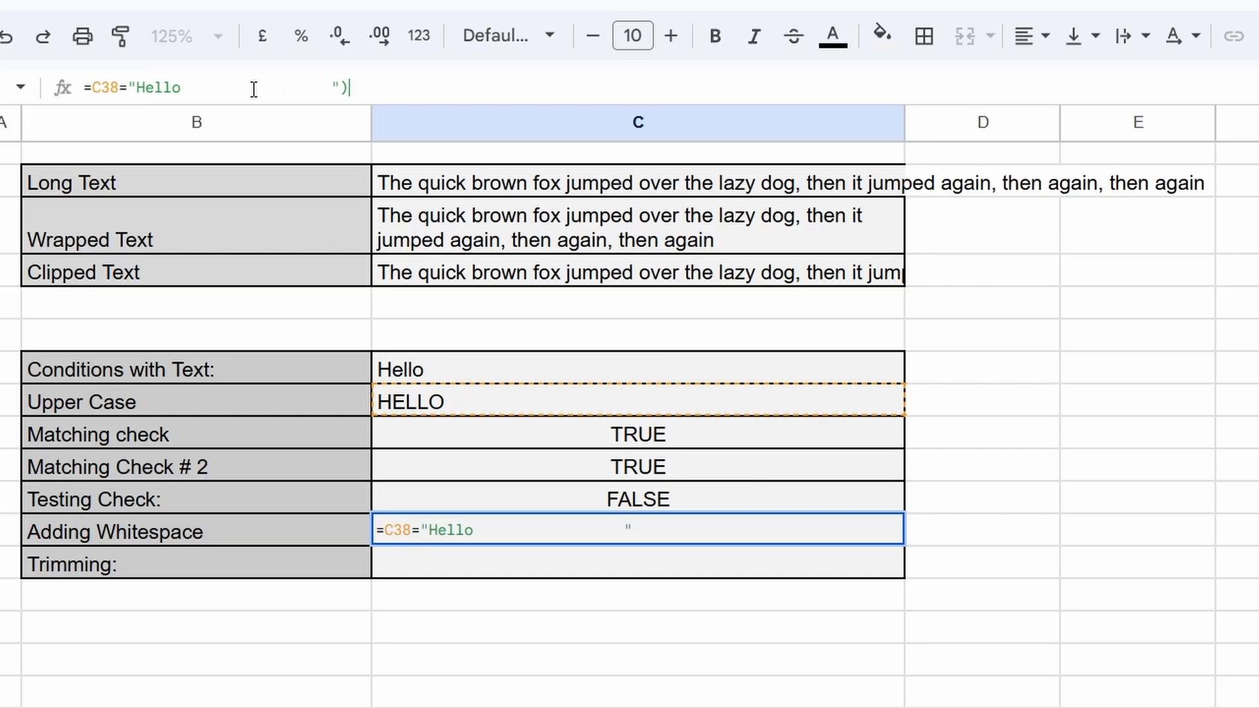
pyautogui.press('Return')
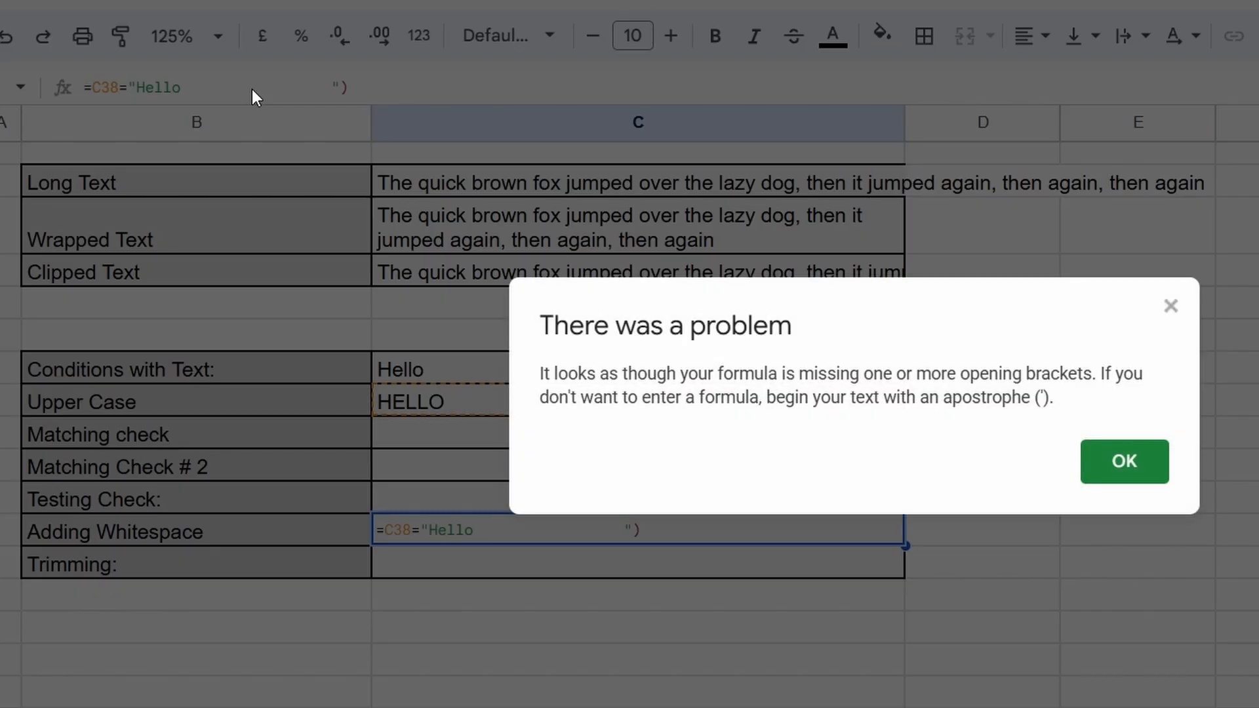
pyautogui.press('Return')
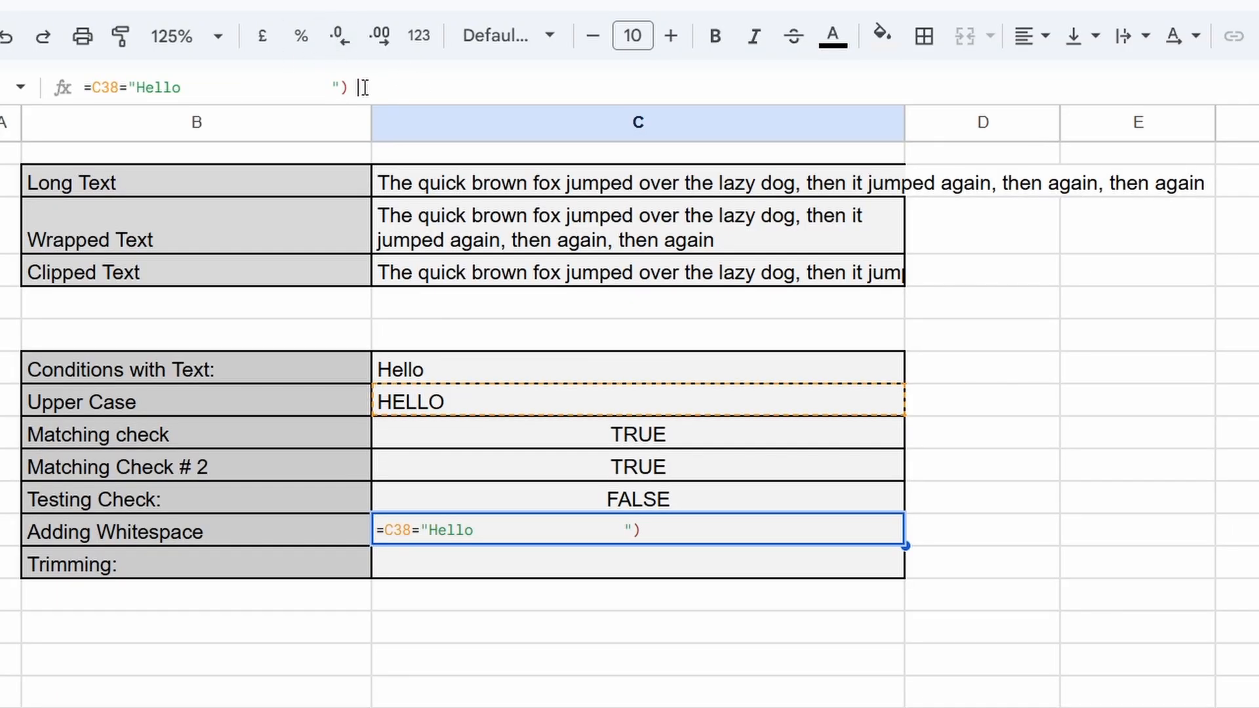
pyautogui.press('BackSpace')
pyautogui.press('Return')
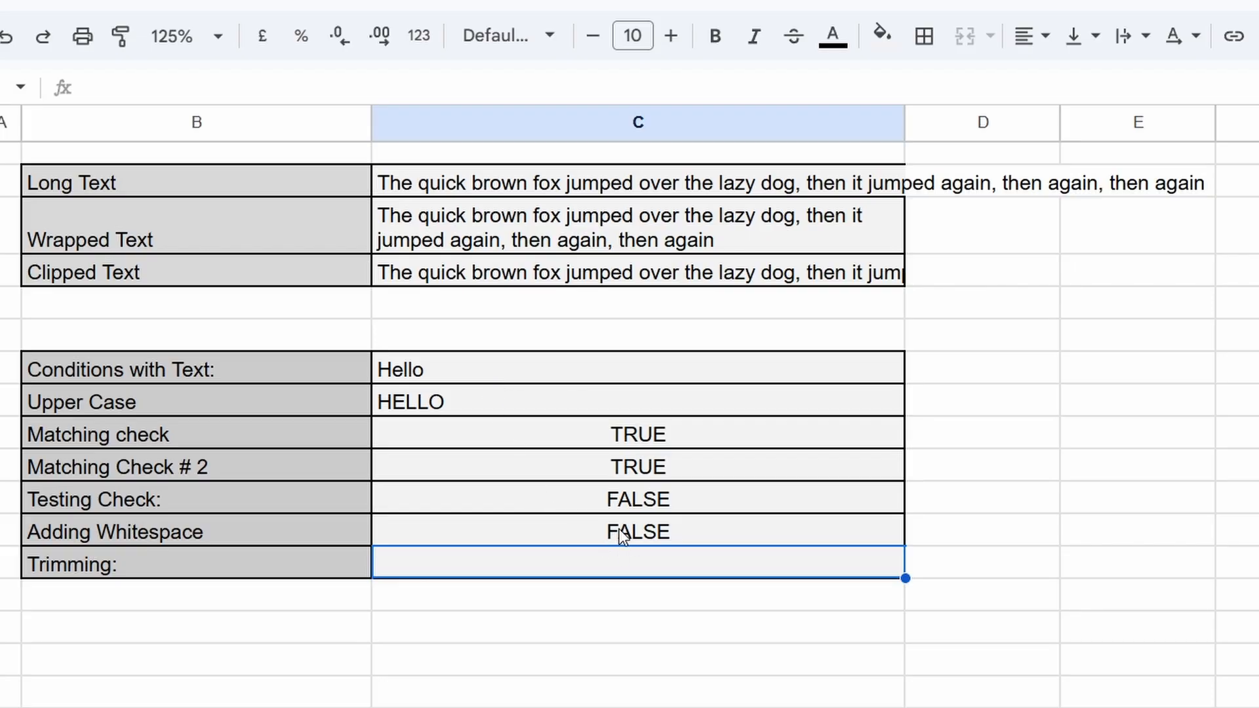
pyautogui.click(291, 88)
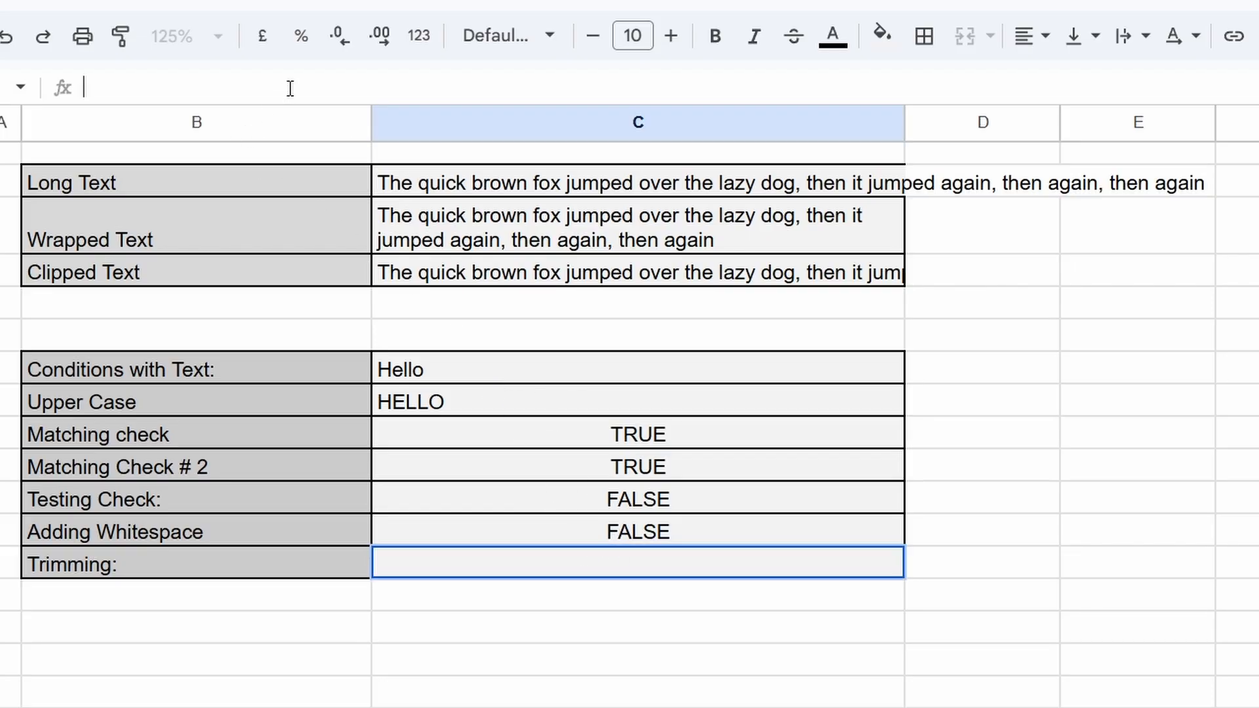
pyautogui.write('=D37')
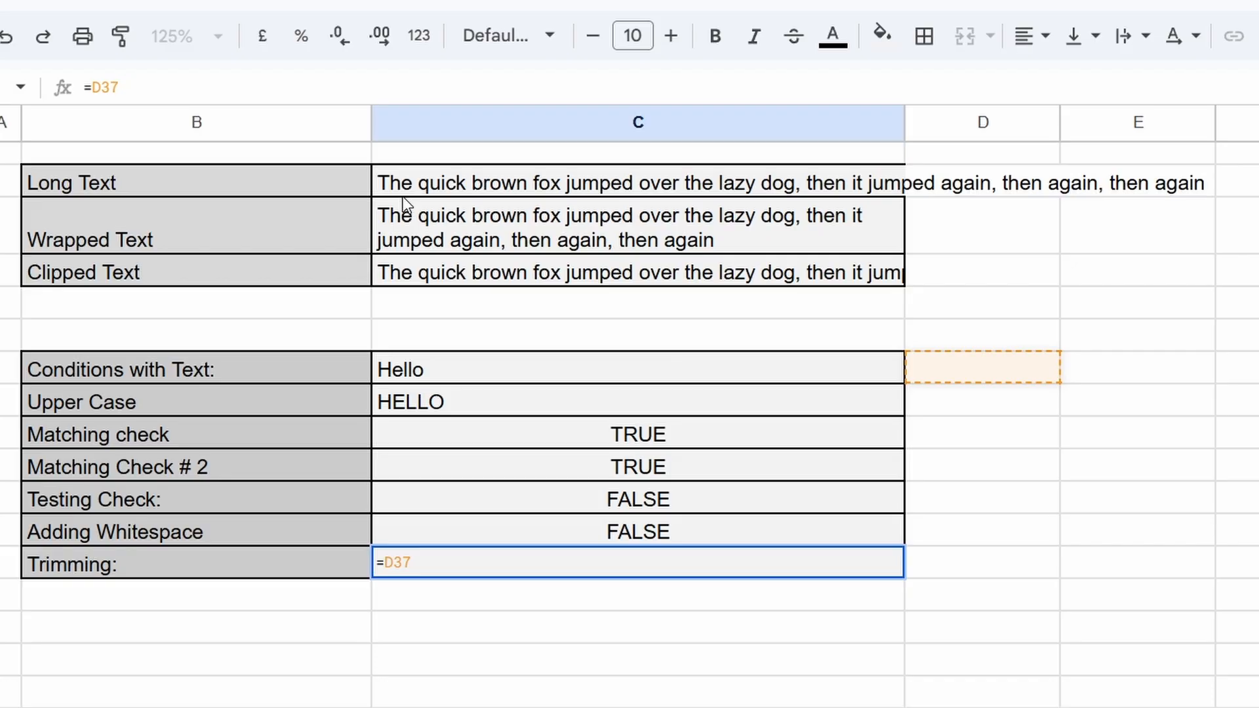
pyautogui.press('BackSpace')
pyautogui.press('BackSpace')
pyautogui.press('BackSpace')
pyautogui.press('BackSpace')
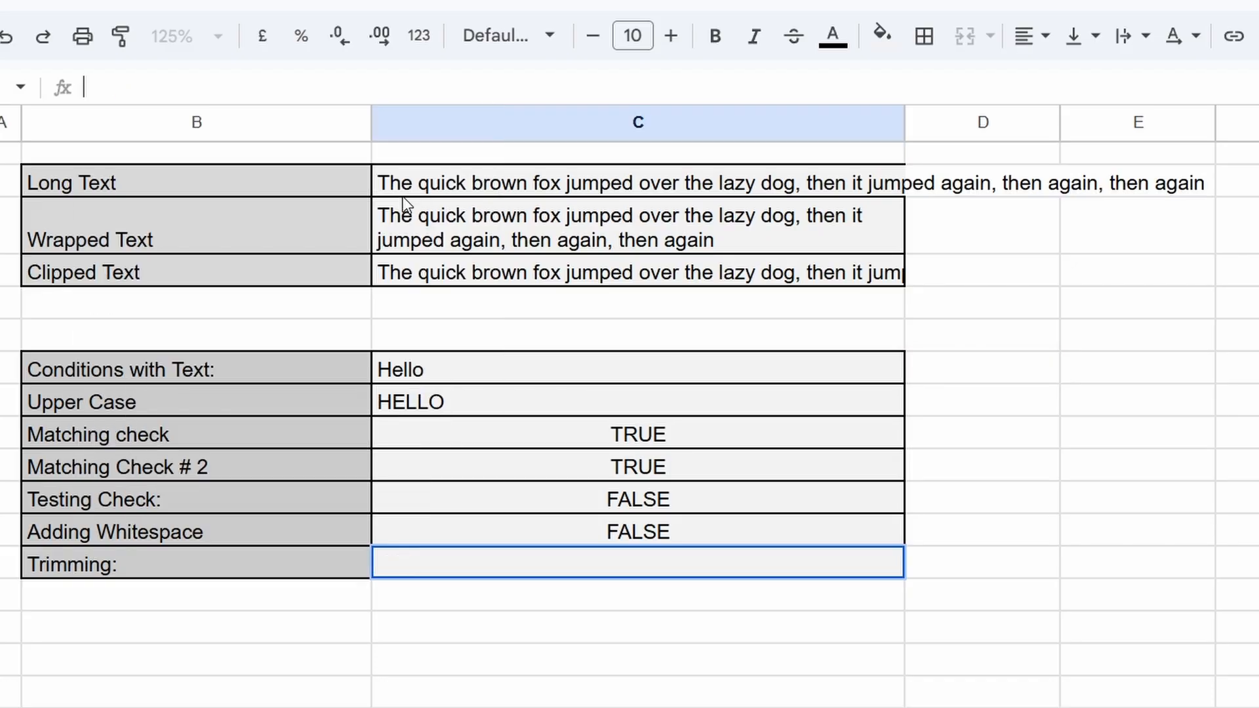
# - Enter the trimming check in C43, comparing C37 with TRIM of "Hello" followed by a long run of trailing spaces
pyautogui.write('=C37')
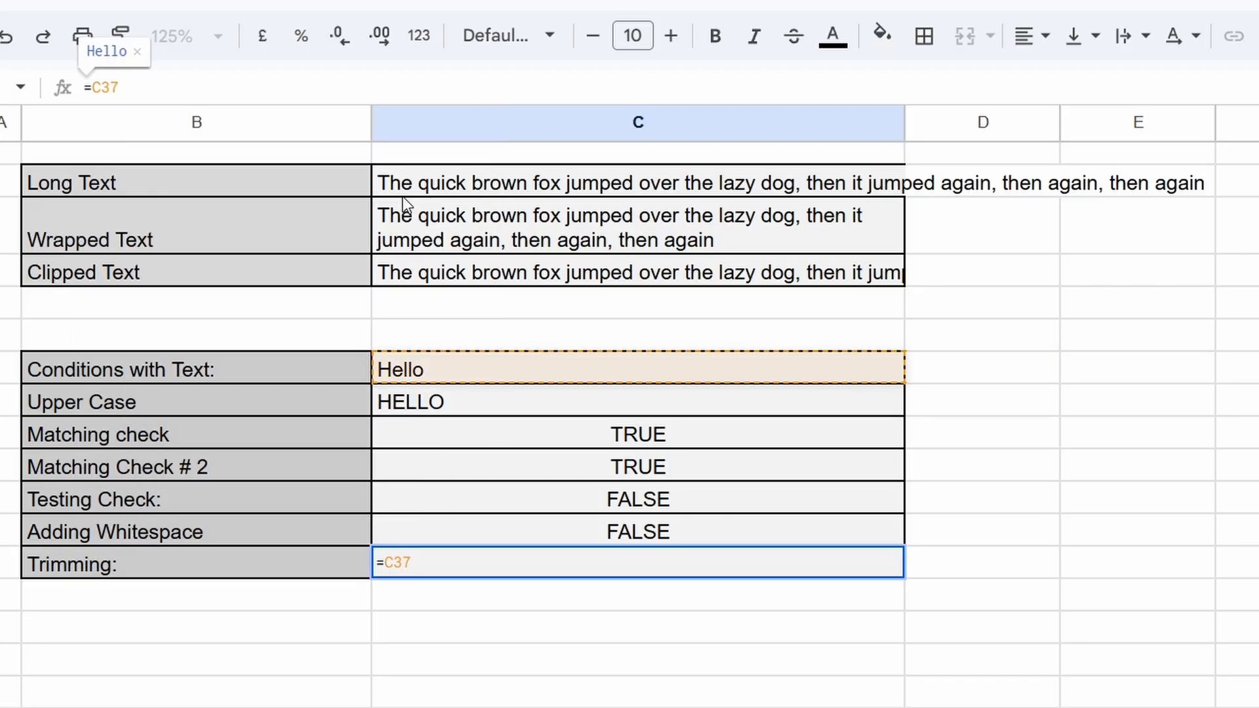
pyautogui.write('=')
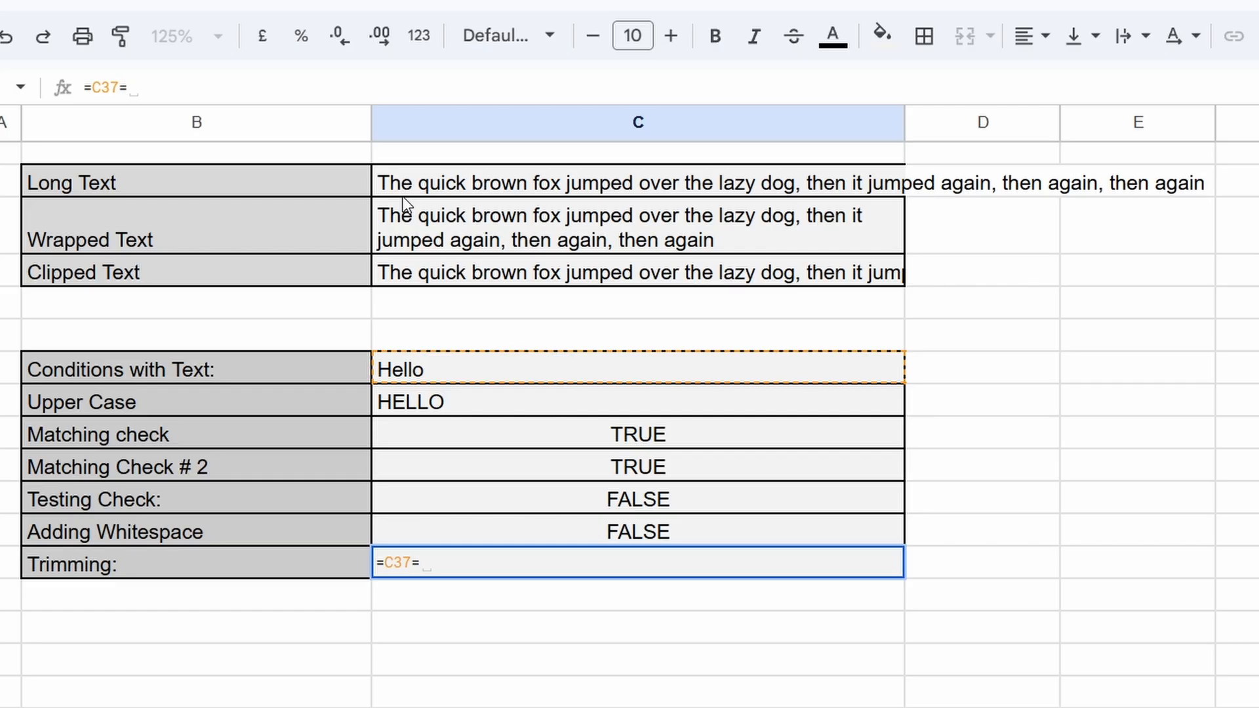
pyautogui.write('TRIM(')
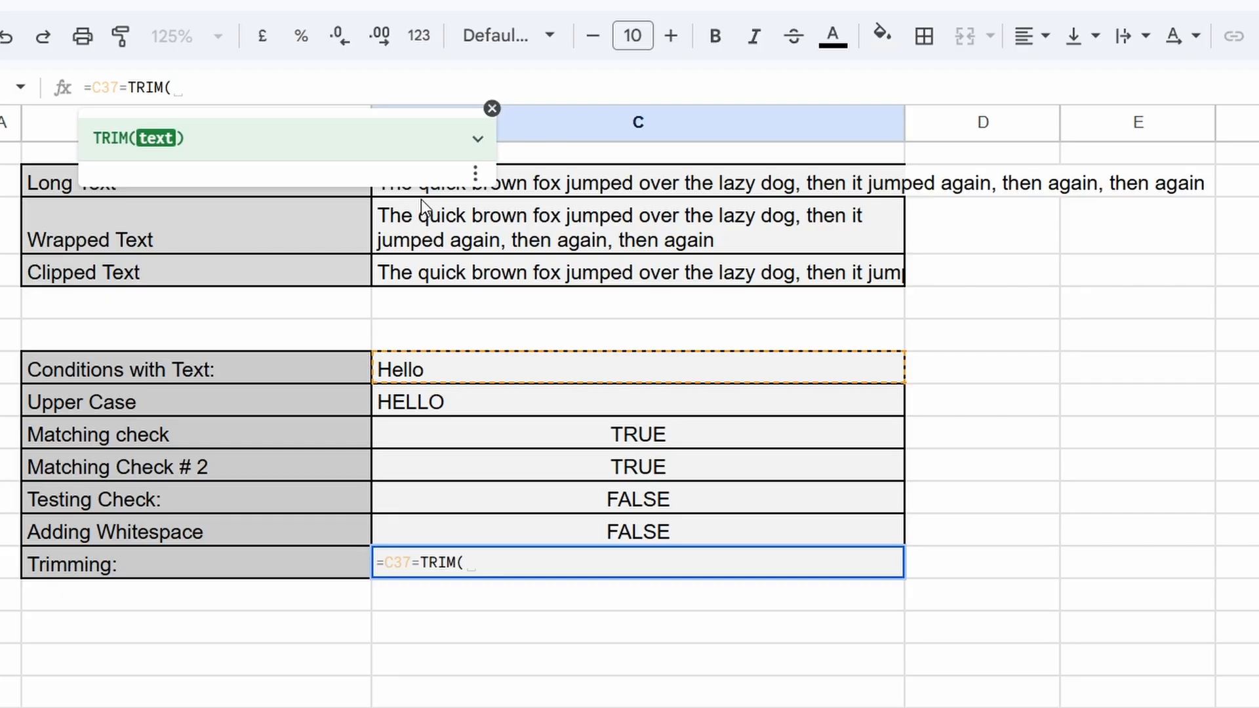
pyautogui.write('"Hello')
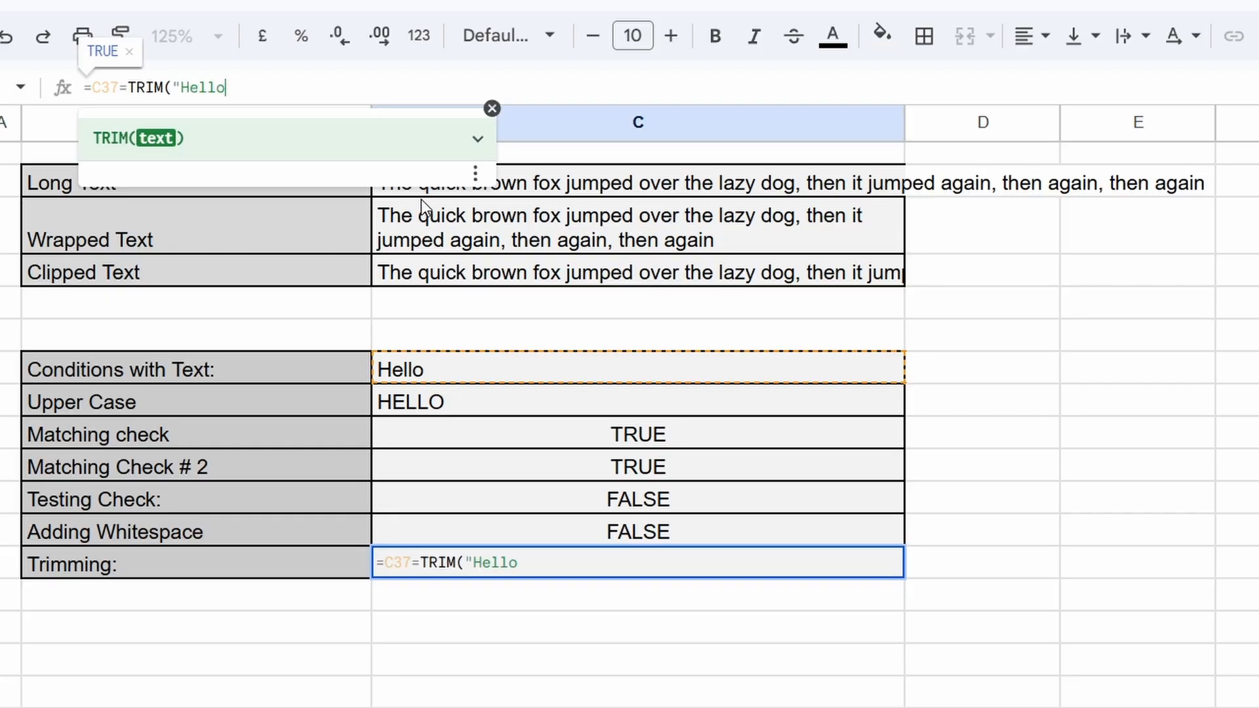
pyautogui.write('              ")')
pyautogui.press('Return')
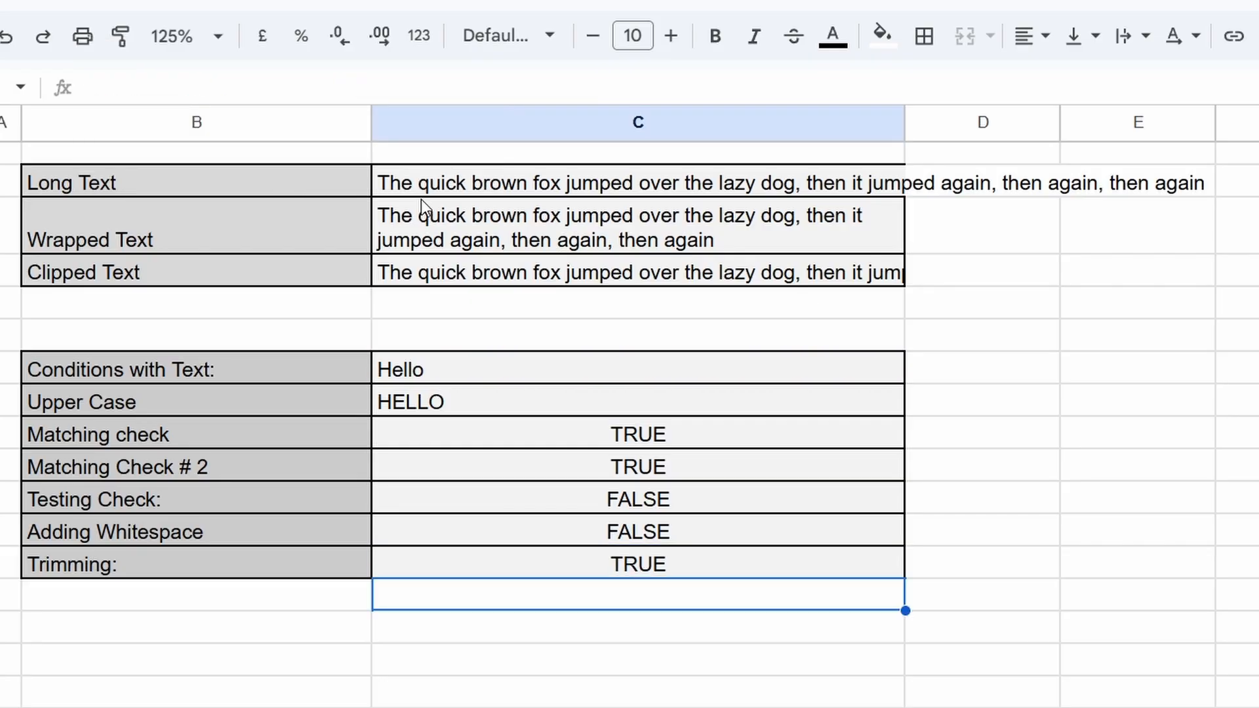
# - Review the trimming formula in C43, examining the trailing spaces inside the TRIM text
pyautogui.press('Up')
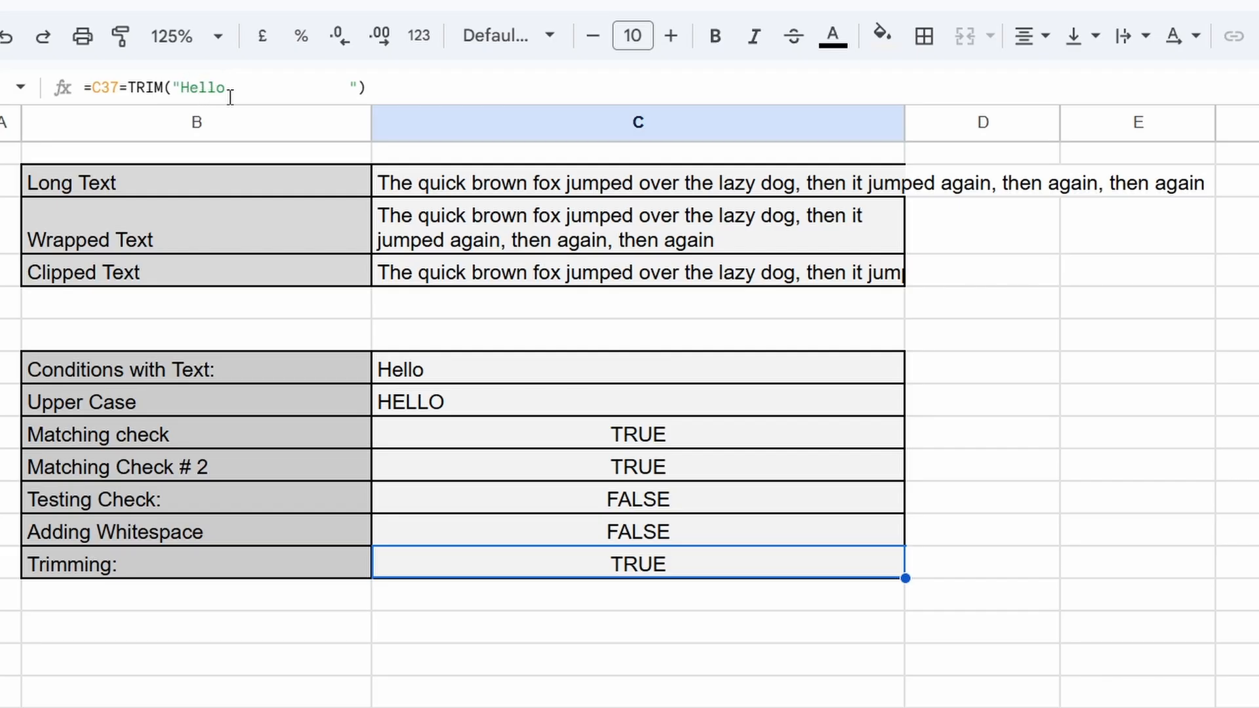
pyautogui.moveTo(225, 87); pyautogui.dragTo(342, 88)
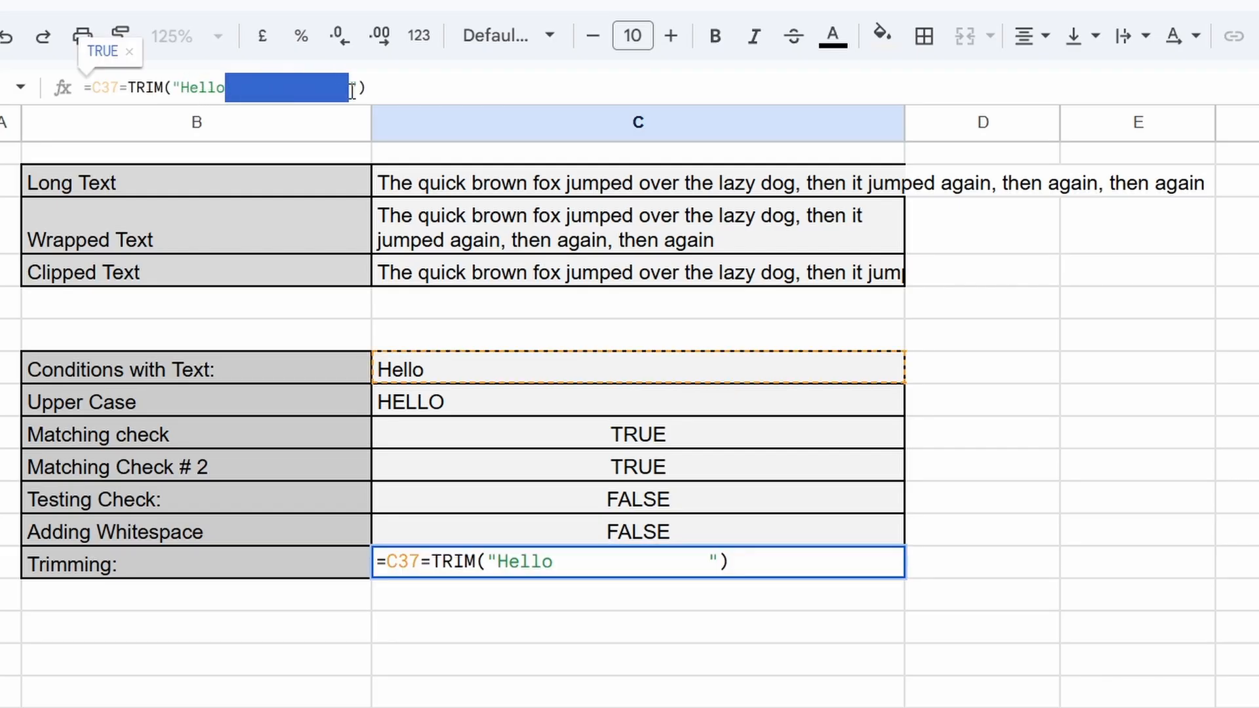
pyautogui.click(424, 87)
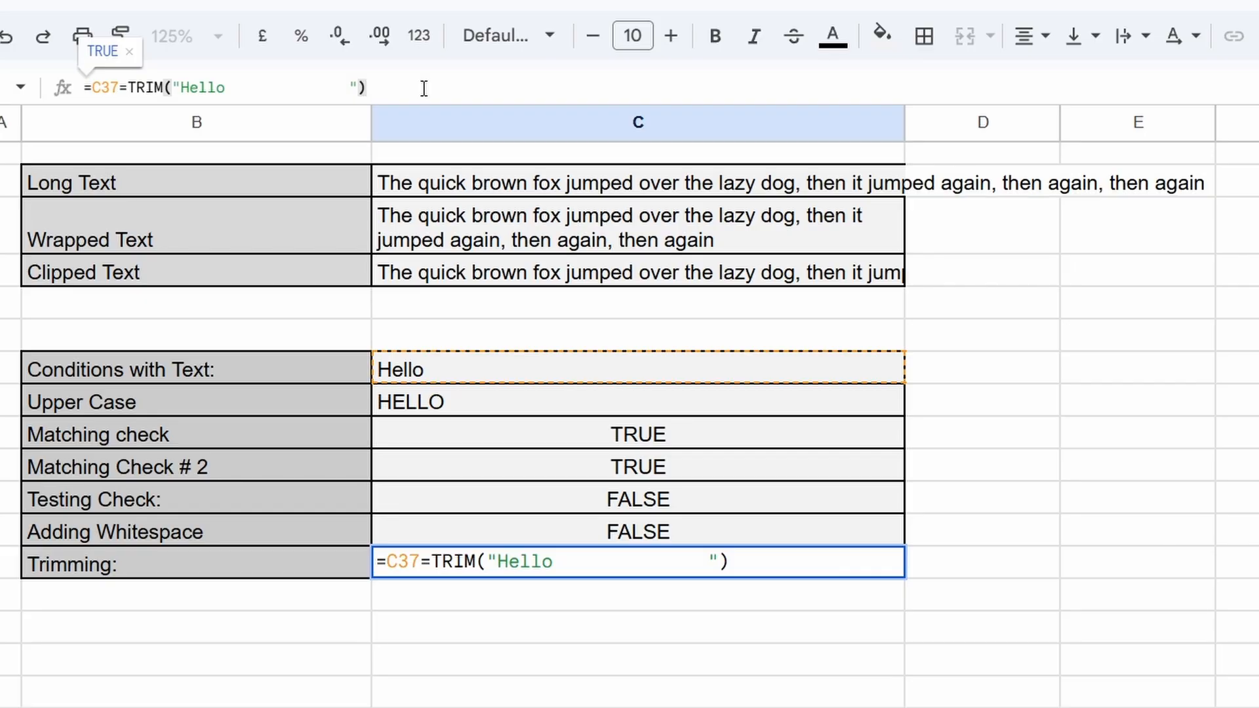
pyautogui.press('Return')
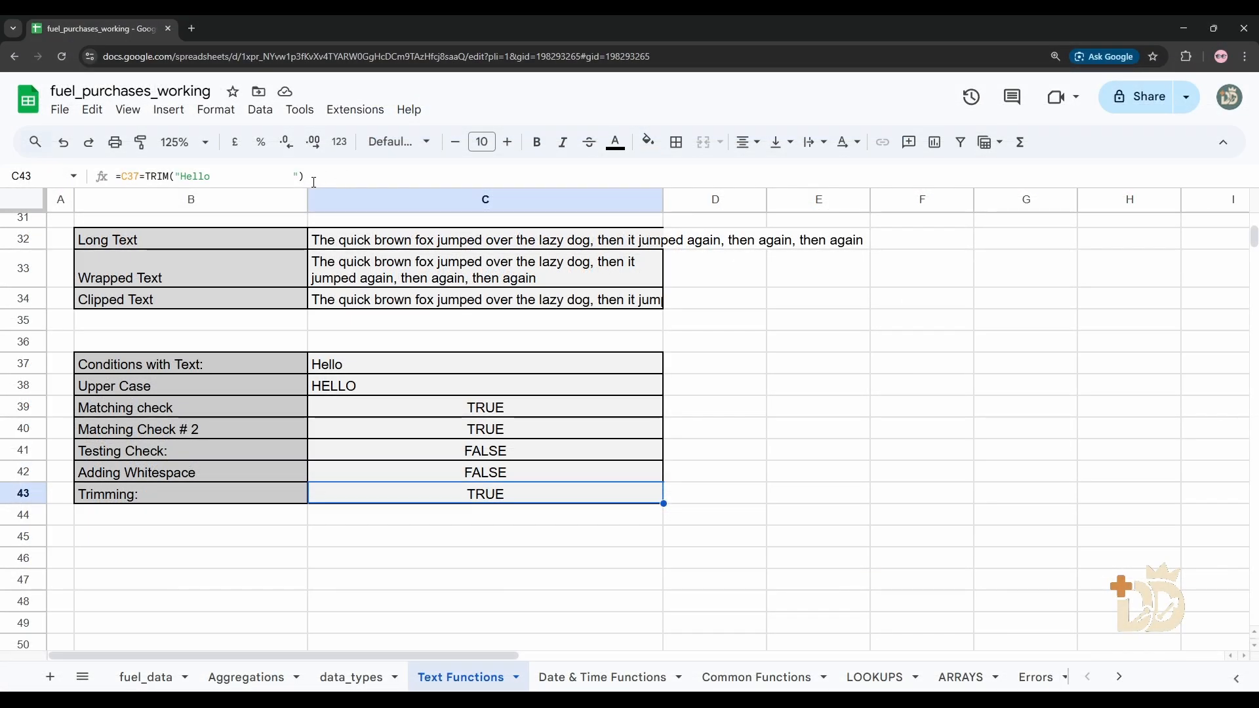
# - Review the Text Functions sheet from the top and look over the names of the workbook's other sheets
pyautogui.scroll(10, 548, 490)
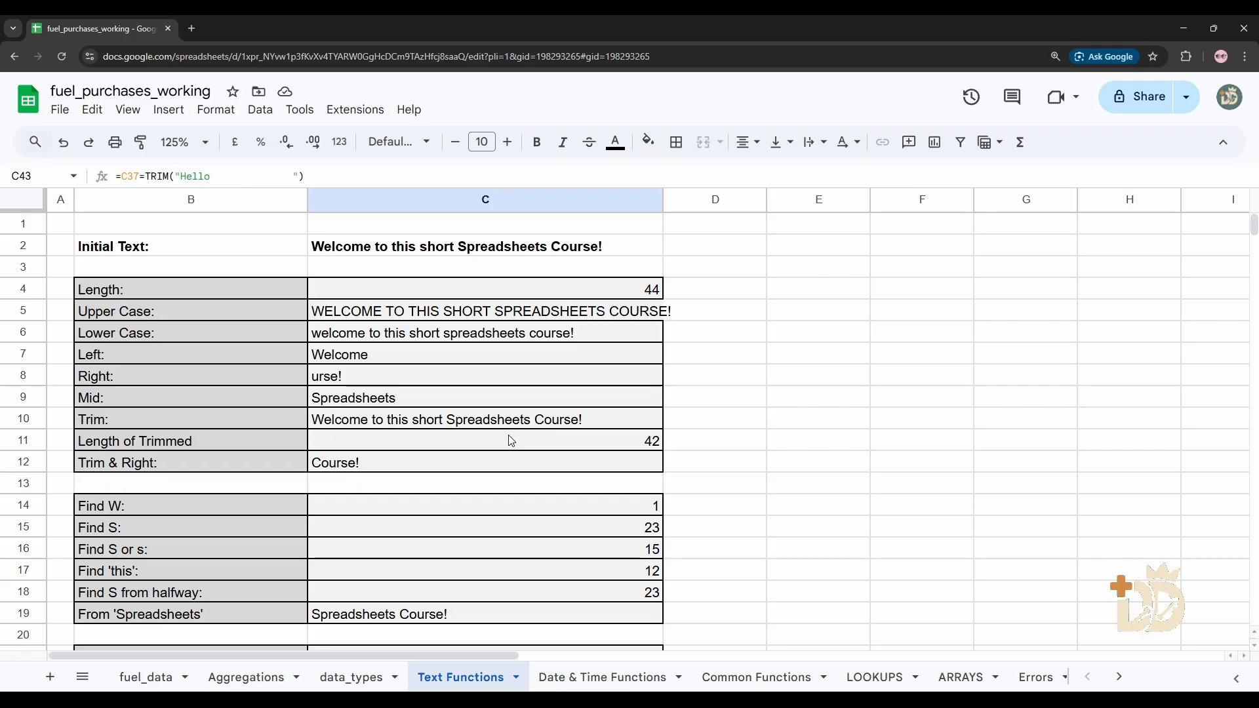
pyautogui.click(506, 292)
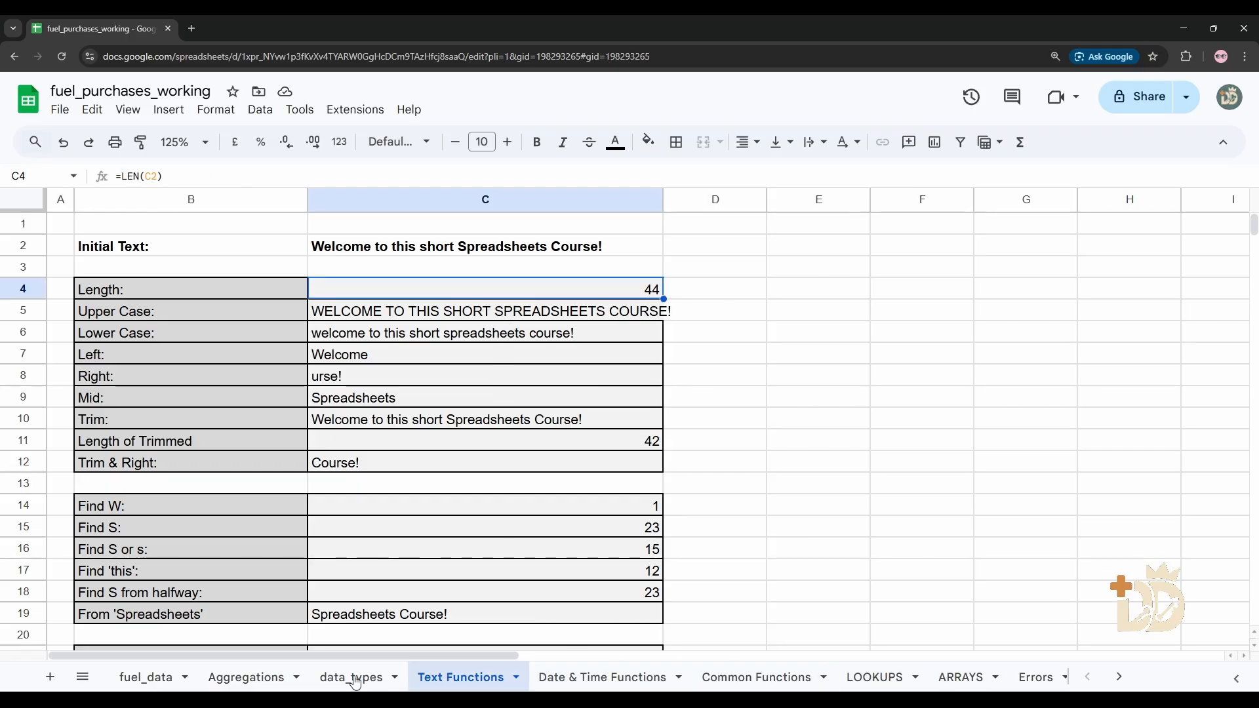
pyautogui.click(1123, 678)
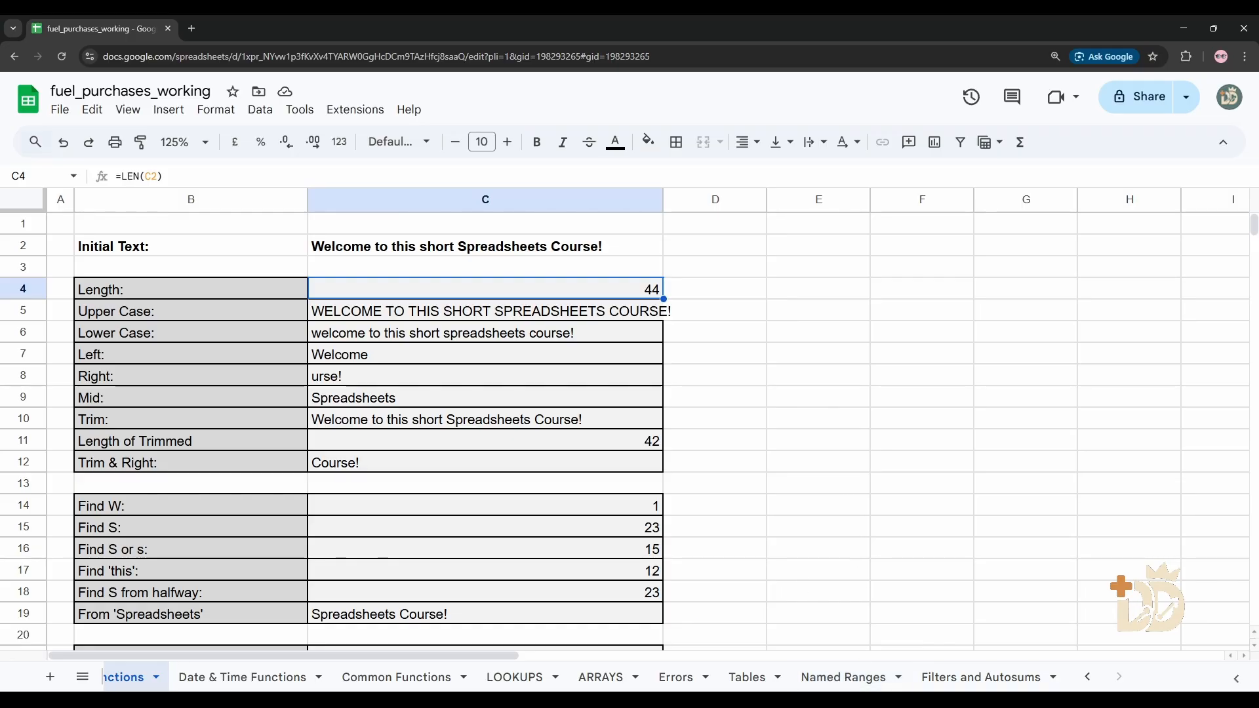
pyautogui.click(1091, 680)
pyautogui.click(1091, 679)
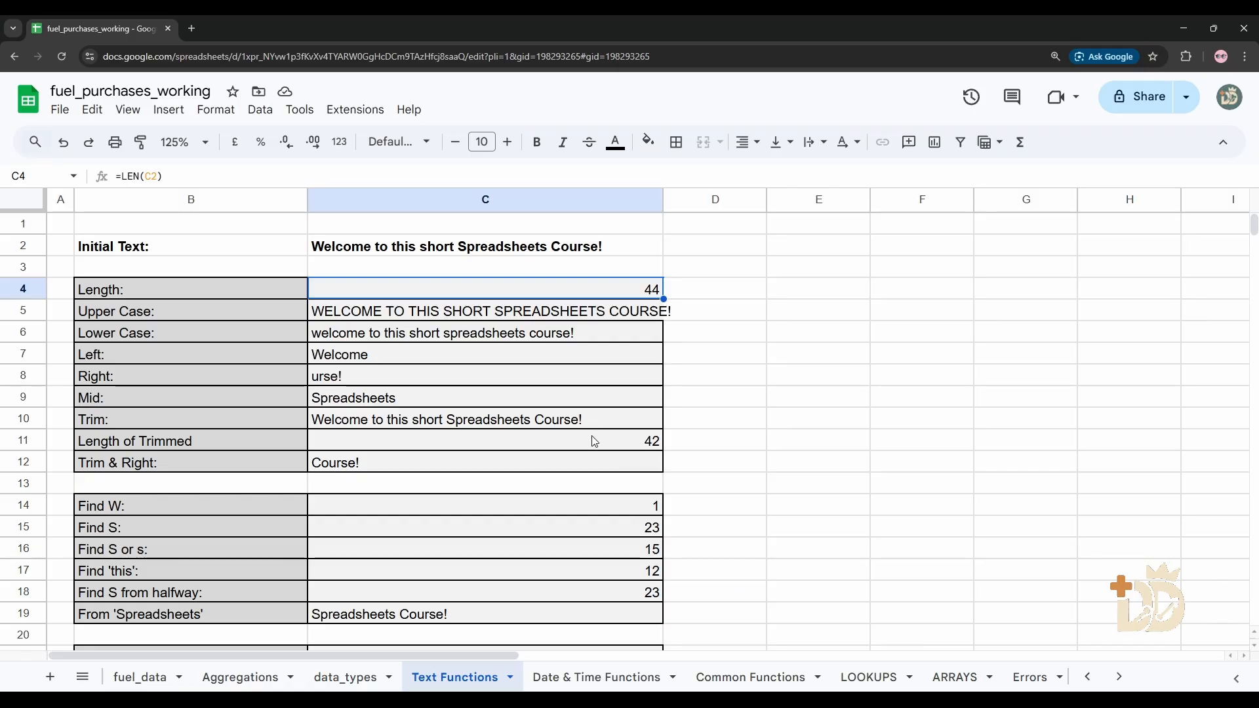
pyautogui.scroll(-12, 590, 443)
pyautogui.scroll(12, 580, 455)
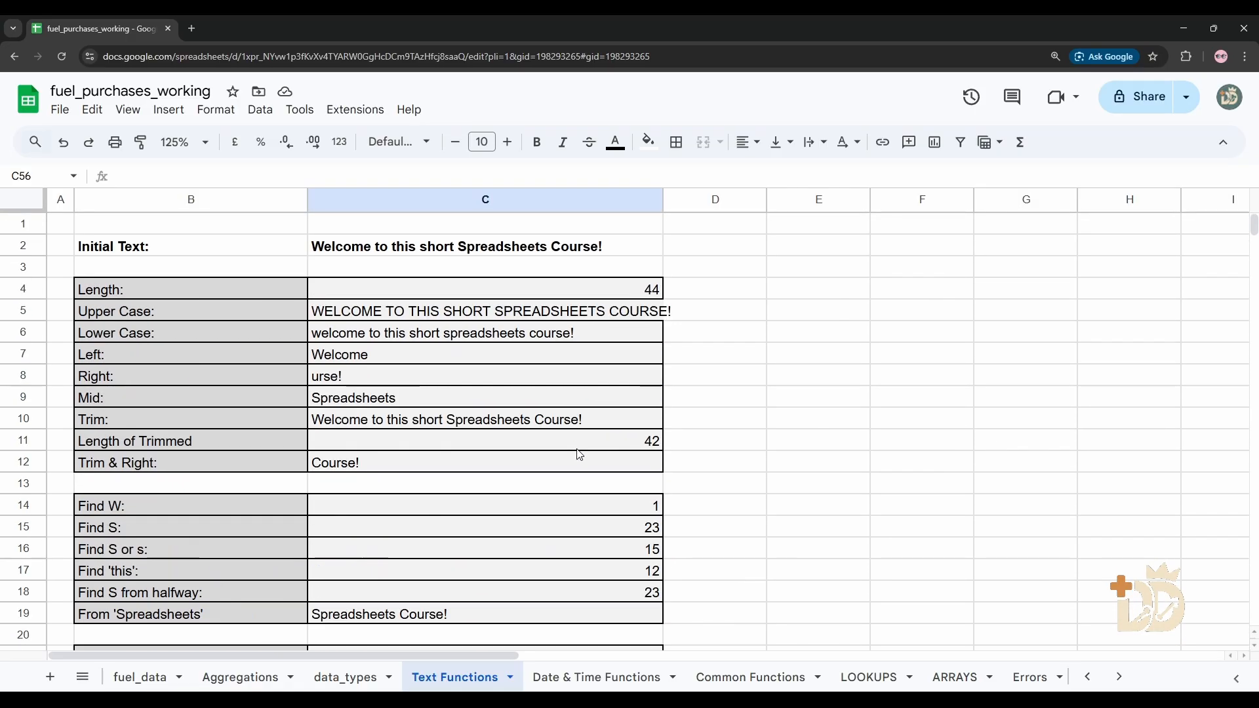